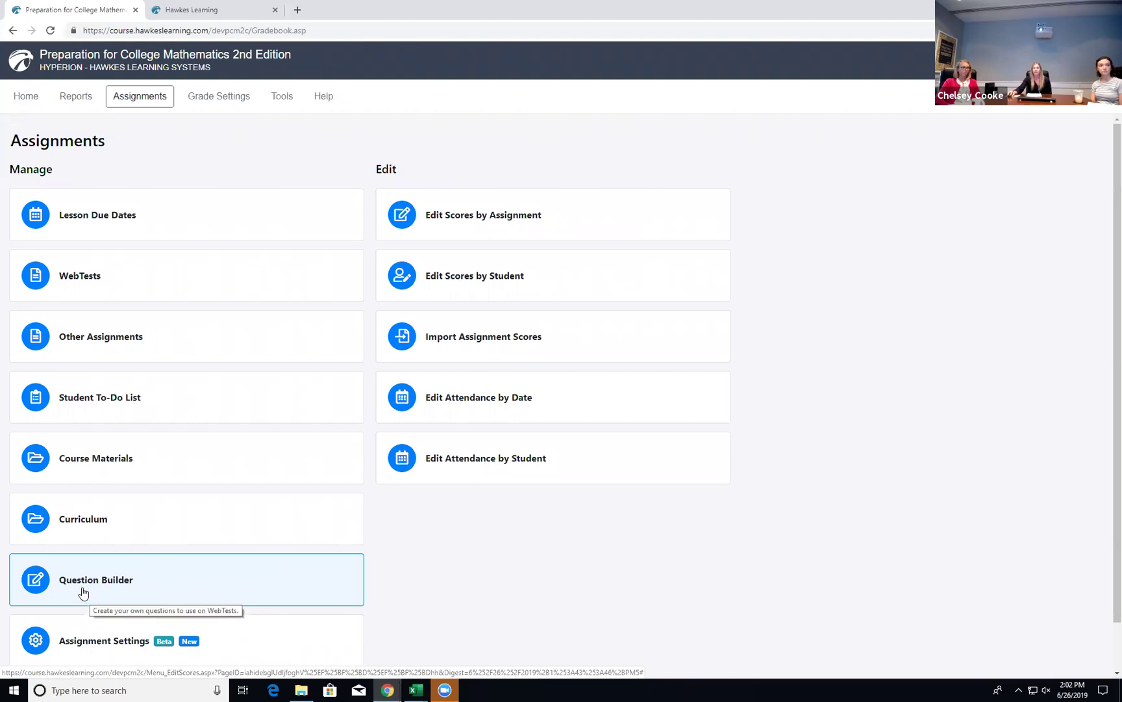
Open the Question Builder and create a question folder named Test 1.
{"action": "left_click", "coordinate": [83, 592]}
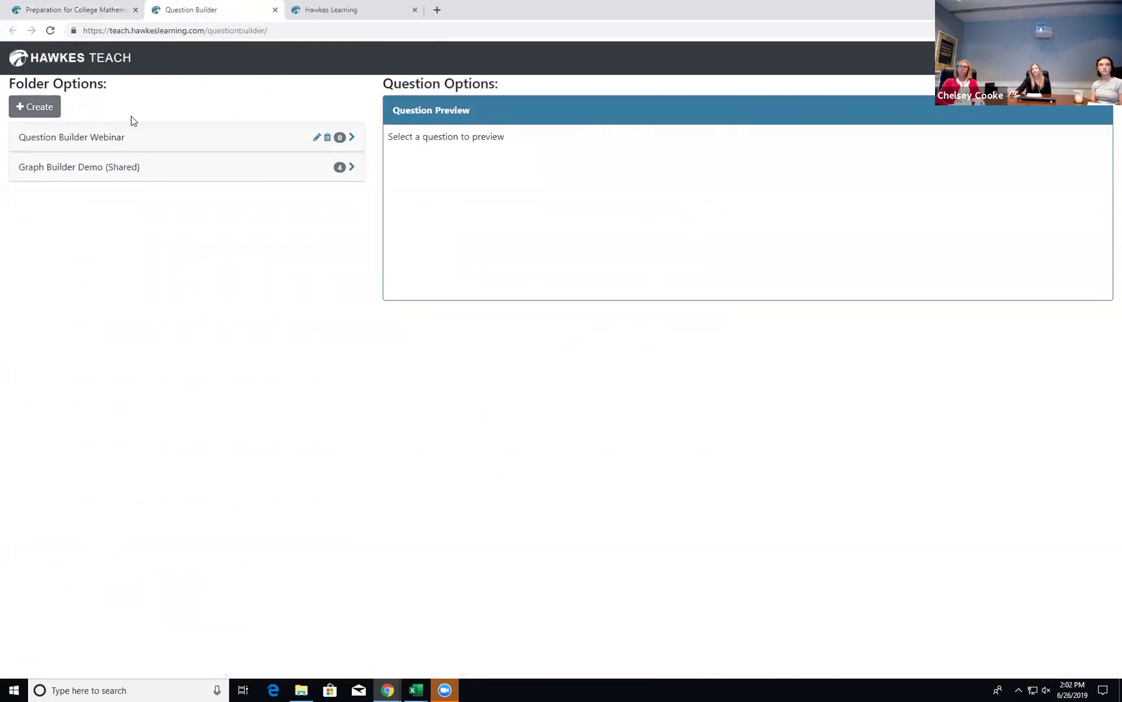
{"action": "left_click", "coordinate": [42, 110]}
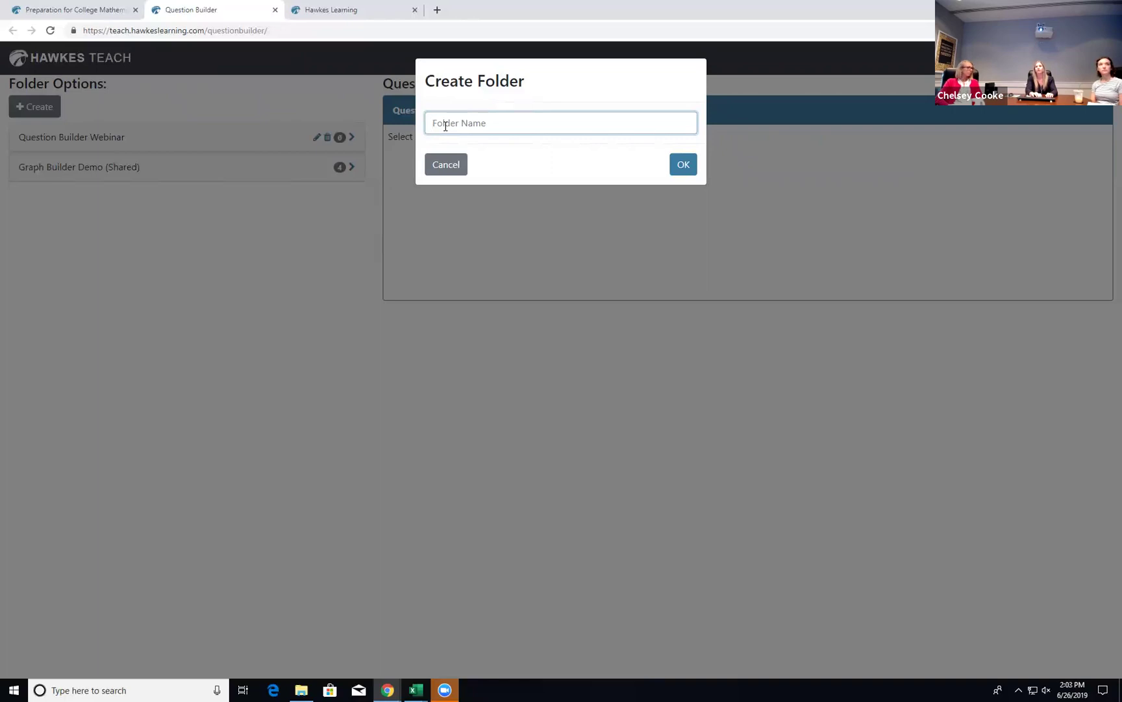
{"action": "type", "text": "Test 1"}
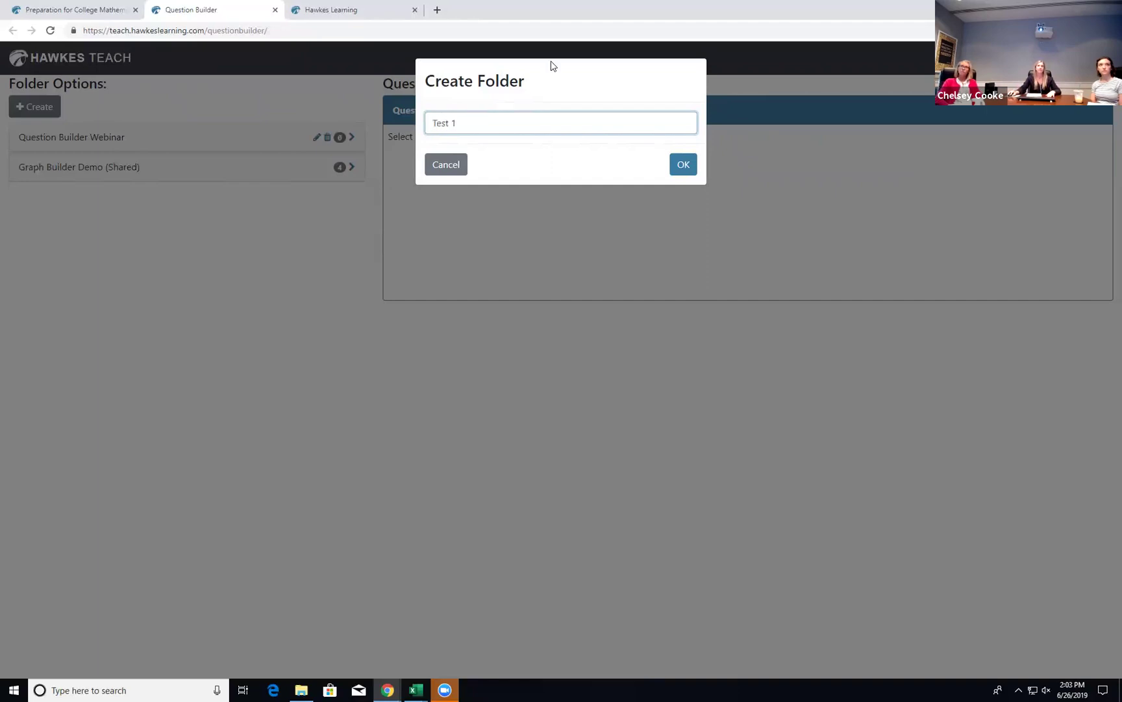
{"action": "left_click", "coordinate": [686, 168]}
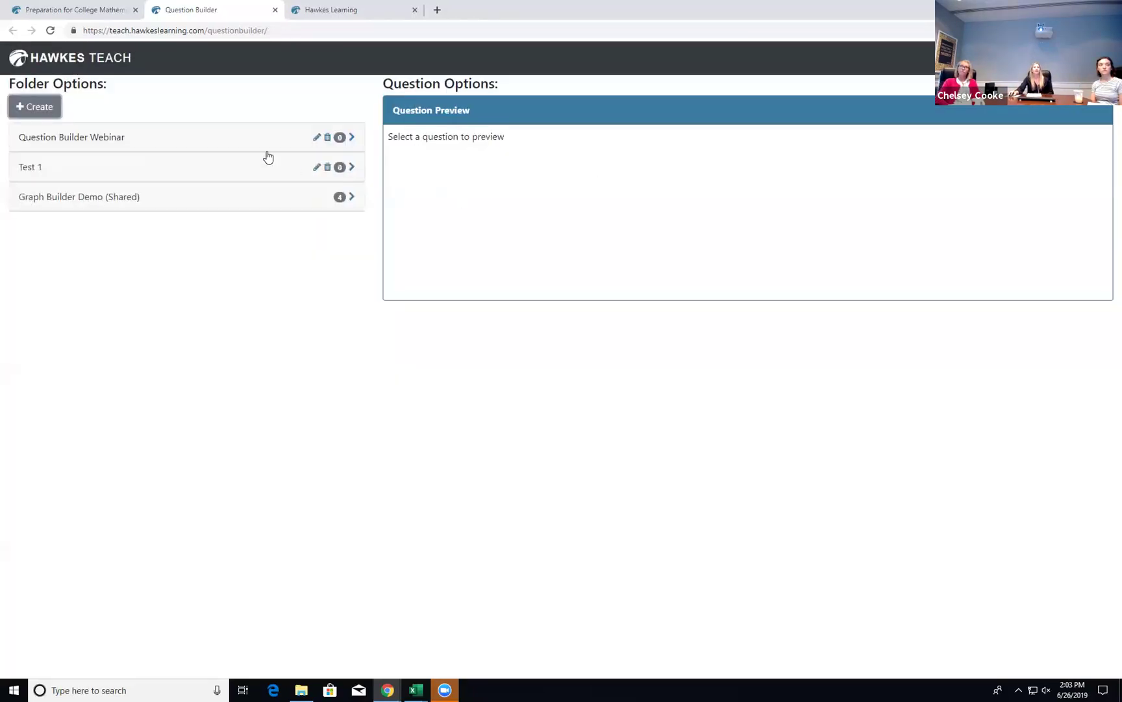
Start a new question in the Test 1 folder.
{"action": "left_click", "coordinate": [132, 172]}
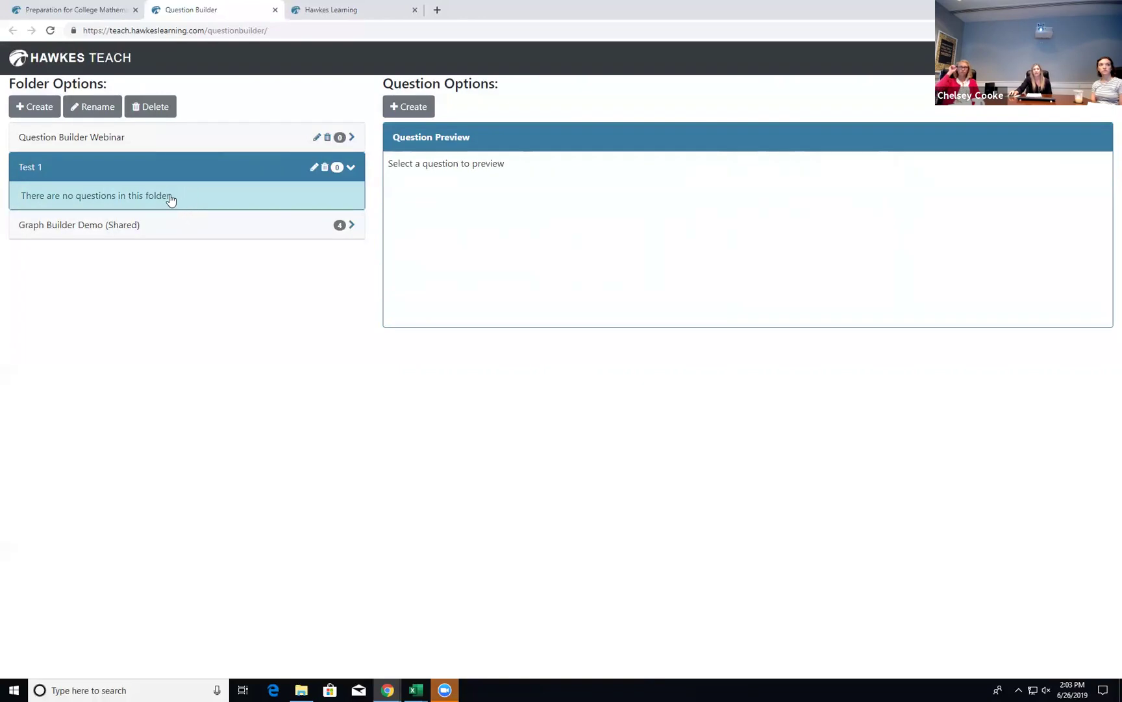
{"action": "left_click", "coordinate": [416, 108]}
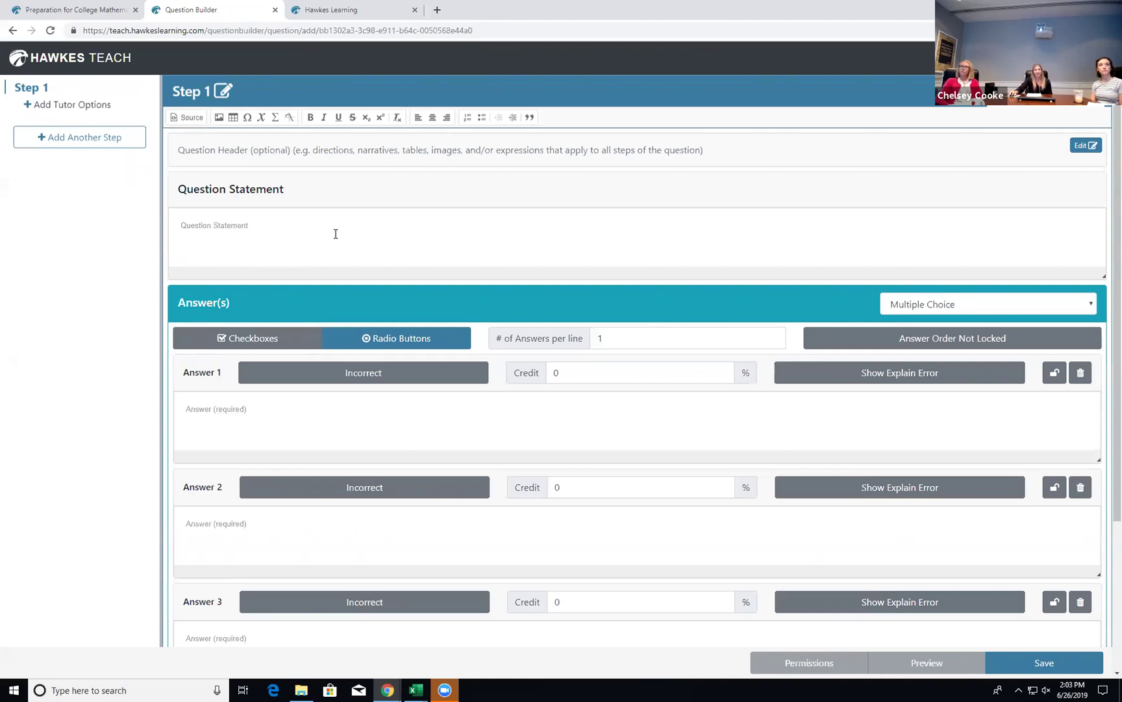
Examine the available answer types and the Variable Manager and Expression Builder tools for the question statement.
{"action": "left_click", "coordinate": [904, 311]}
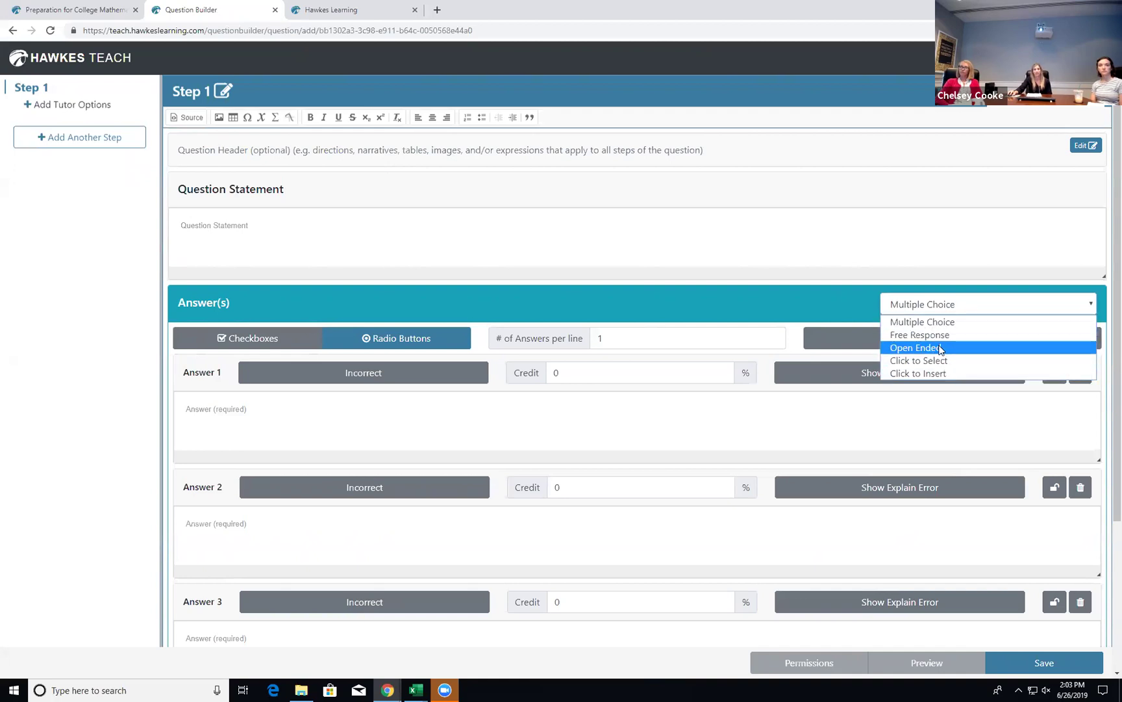
{"action": "left_click", "coordinate": [619, 254]}
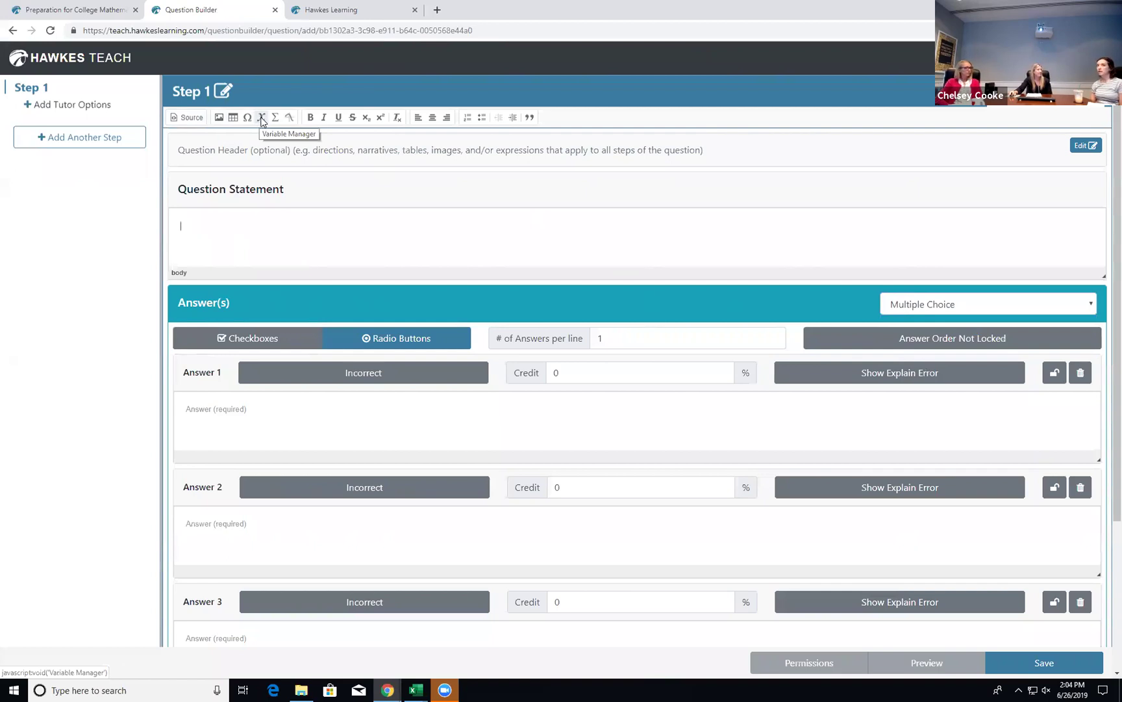
{"action": "left_click", "coordinate": [261, 119]}
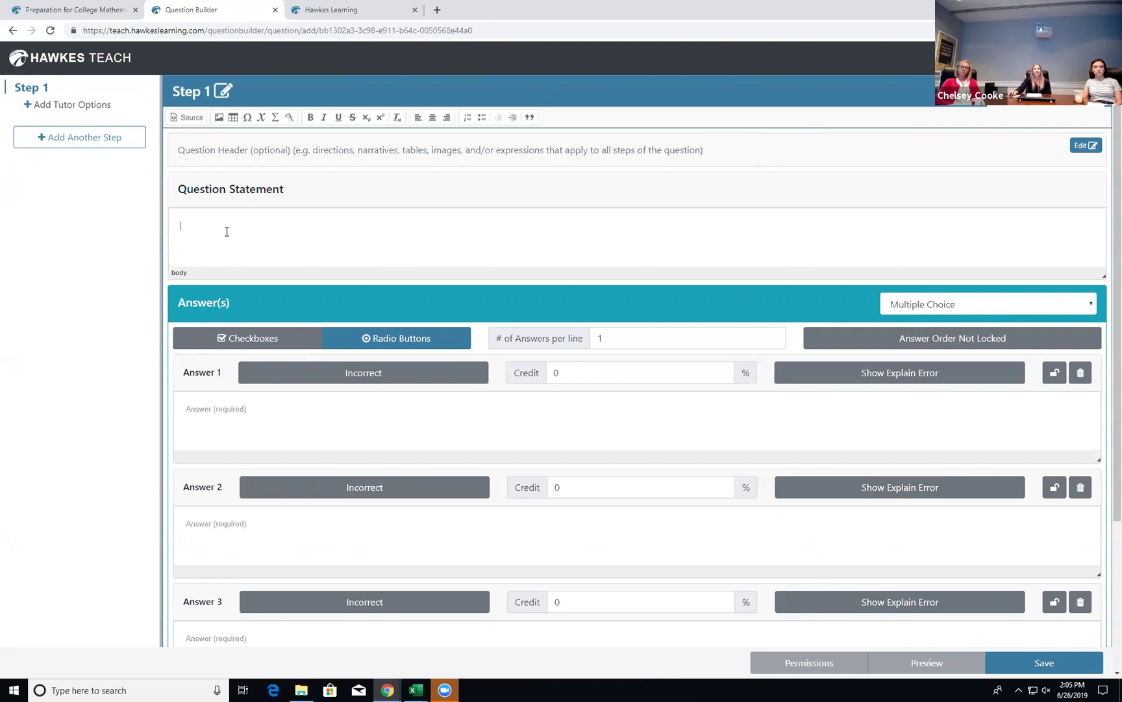
{"action": "left_click", "coordinate": [275, 120]}
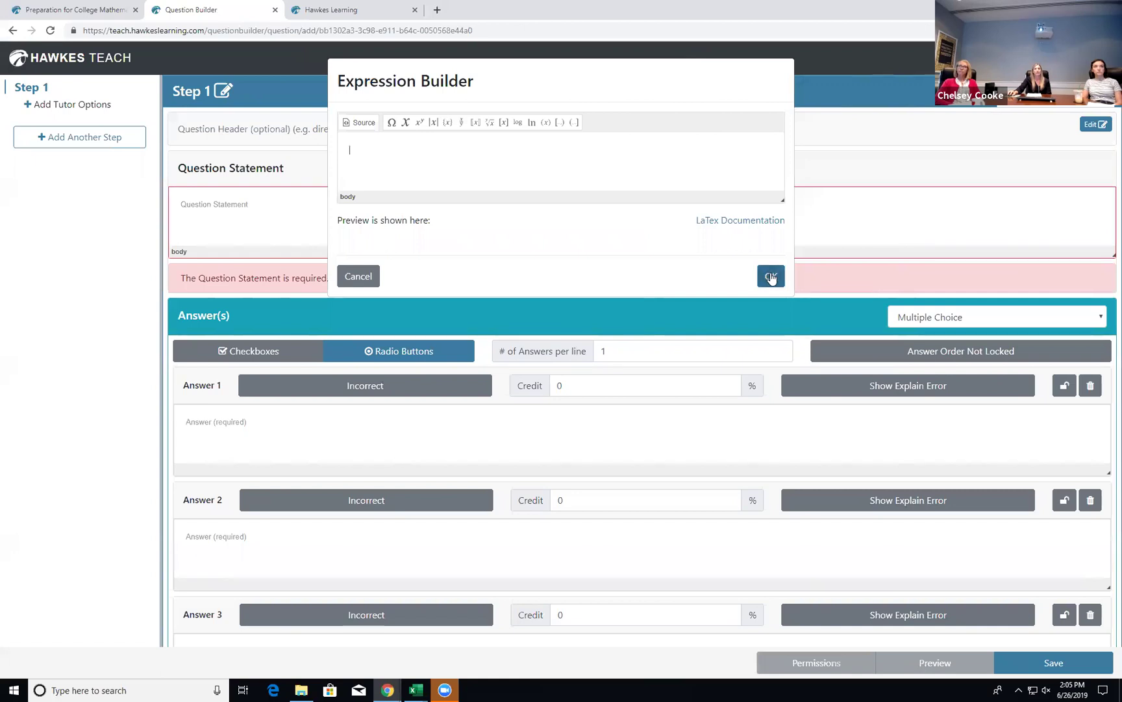
{"action": "left_click", "coordinate": [358, 276]}
{"action": "left_click", "coordinate": [235, 231]}
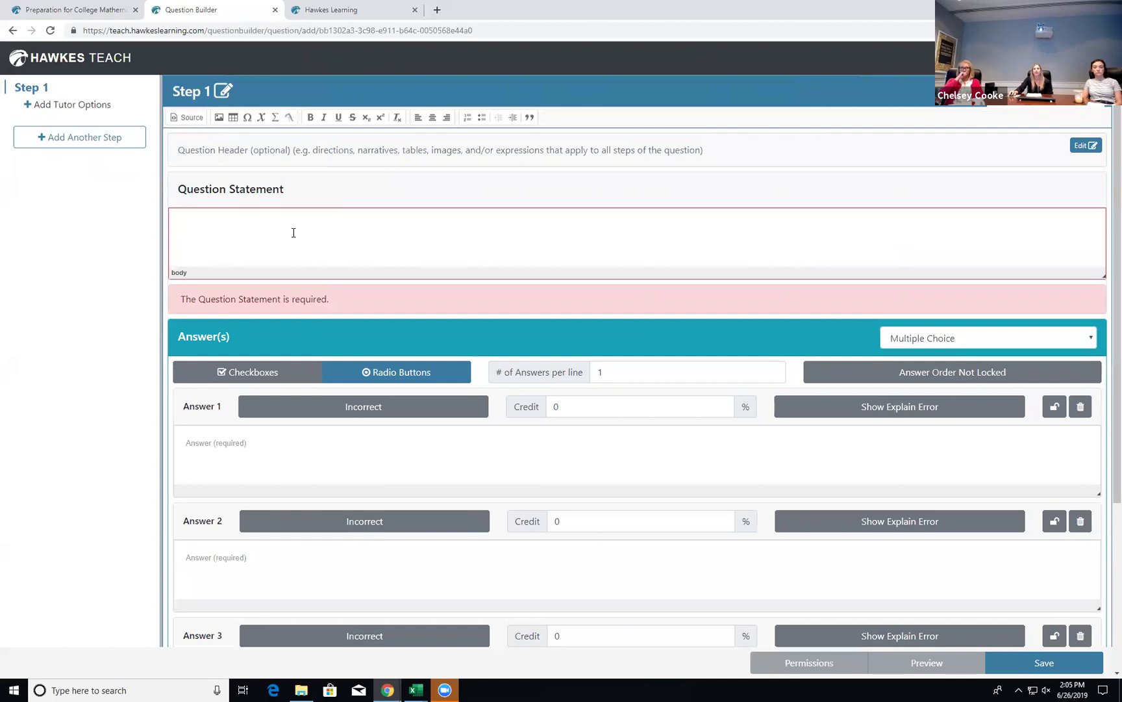
Mark Answer 2 as the correct choice of the multiple choice question.
{"action": "scroll", "coordinate": [436, 278], "scroll_direction": "down", "scroll_amount": 1}
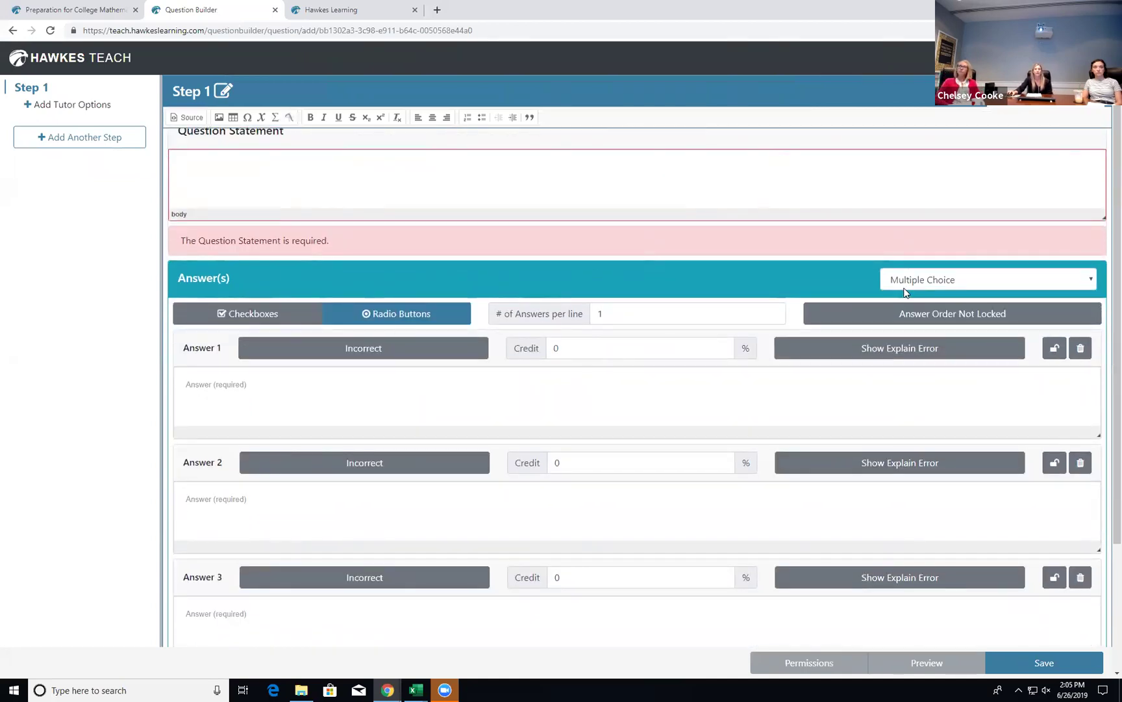
{"action": "left_click", "coordinate": [695, 388]}
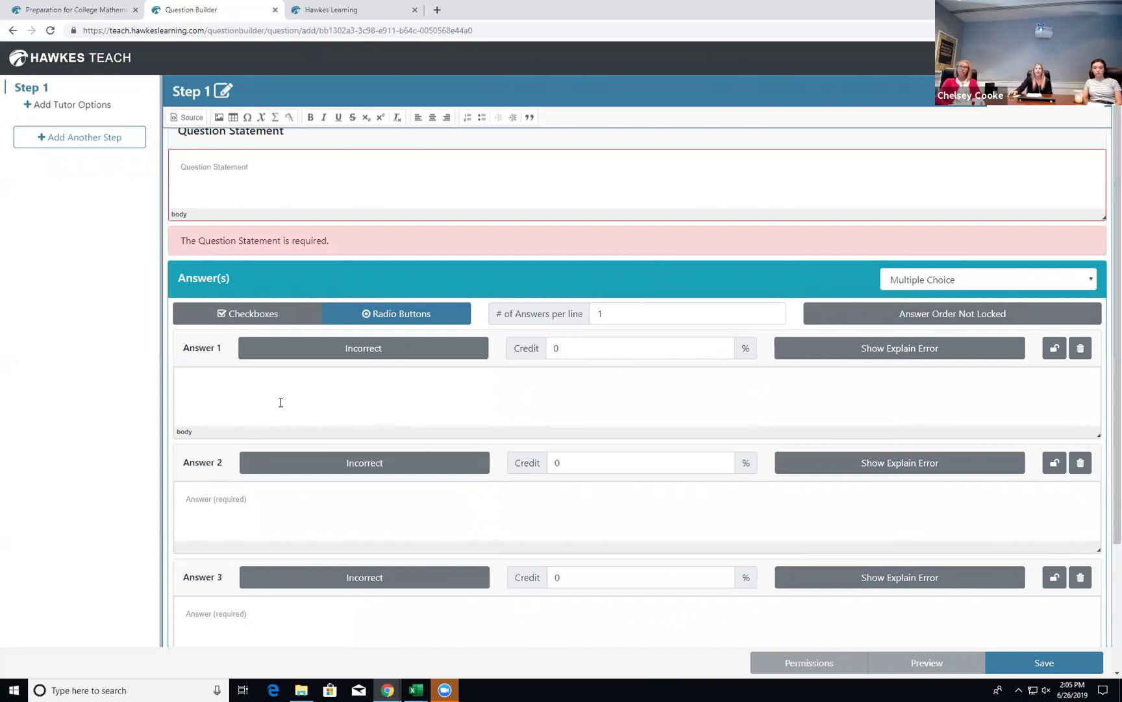
{"action": "scroll", "coordinate": [281, 402], "scroll_direction": "down", "scroll_amount": 3}
{"action": "scroll", "coordinate": [290, 568], "scroll_direction": "up", "scroll_amount": 1}
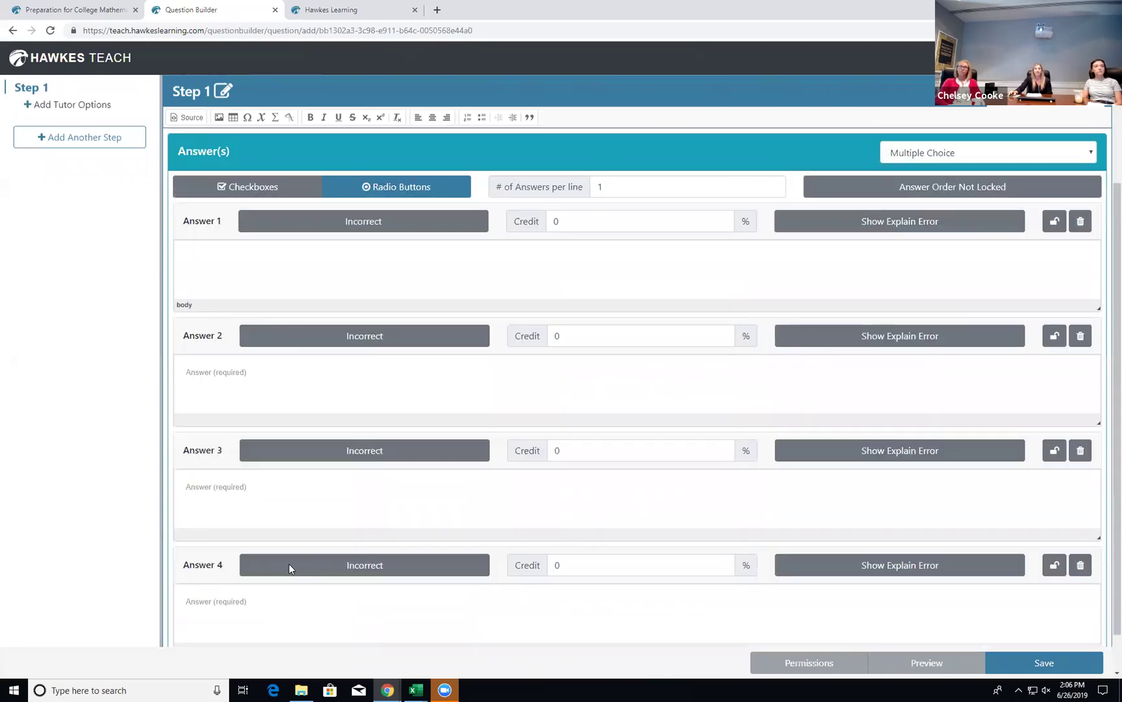
{"action": "scroll", "coordinate": [289, 569], "scroll_direction": "up", "scroll_amount": 2}
{"action": "scroll", "coordinate": [376, 477], "scroll_direction": "down", "scroll_amount": 3}
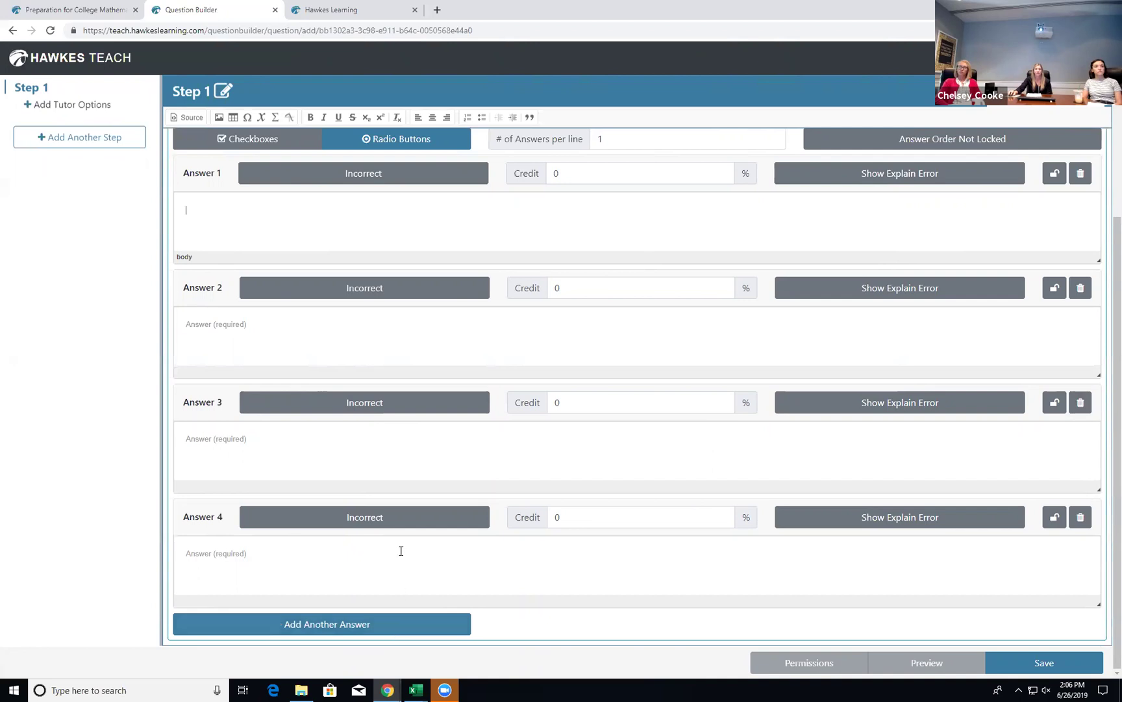
{"action": "scroll", "coordinate": [384, 534], "scroll_direction": "up", "scroll_amount": 2}
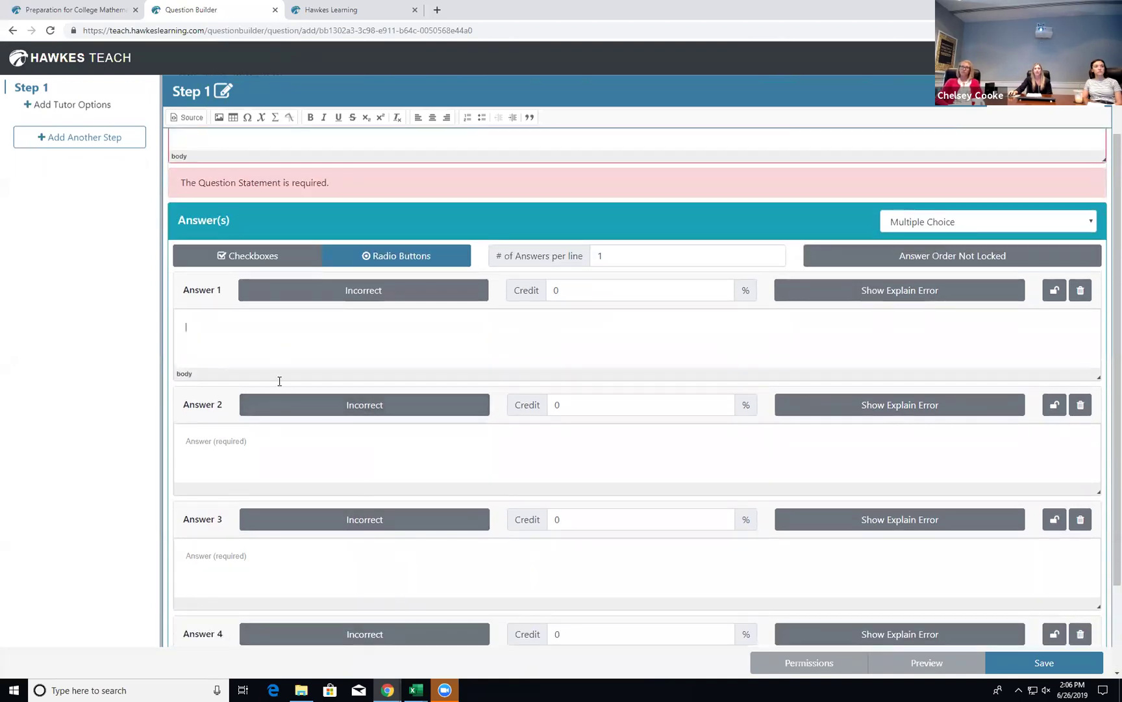
{"action": "left_click", "coordinate": [279, 447]}
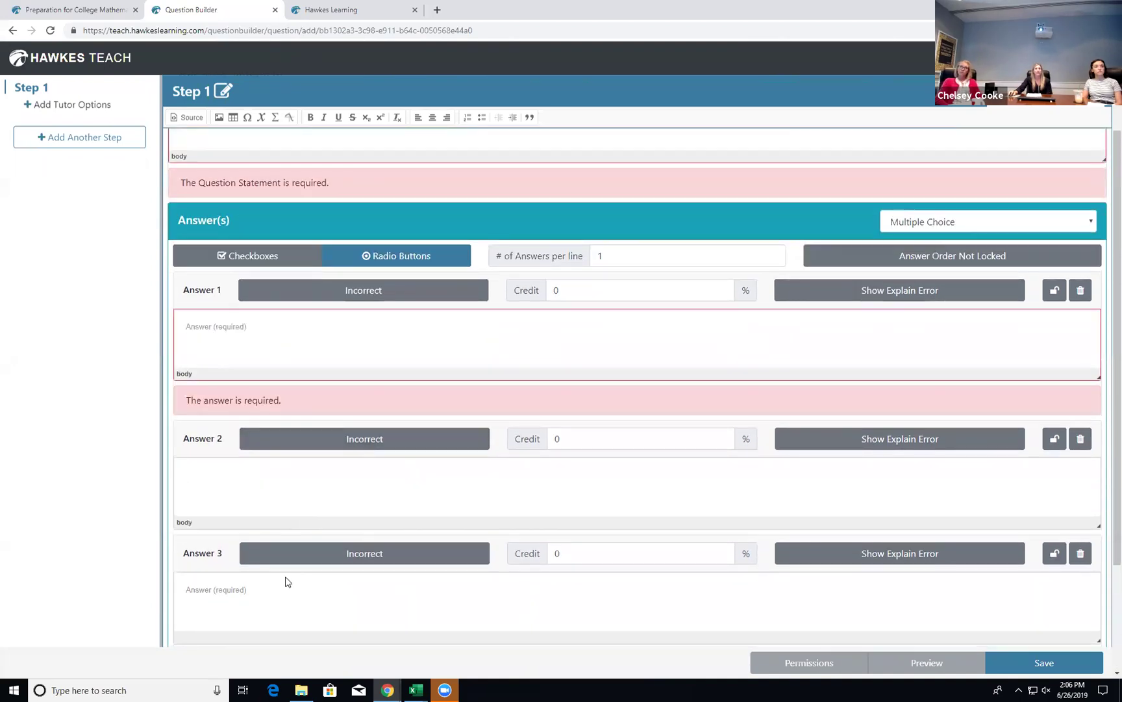
{"action": "left_click", "coordinate": [296, 442]}
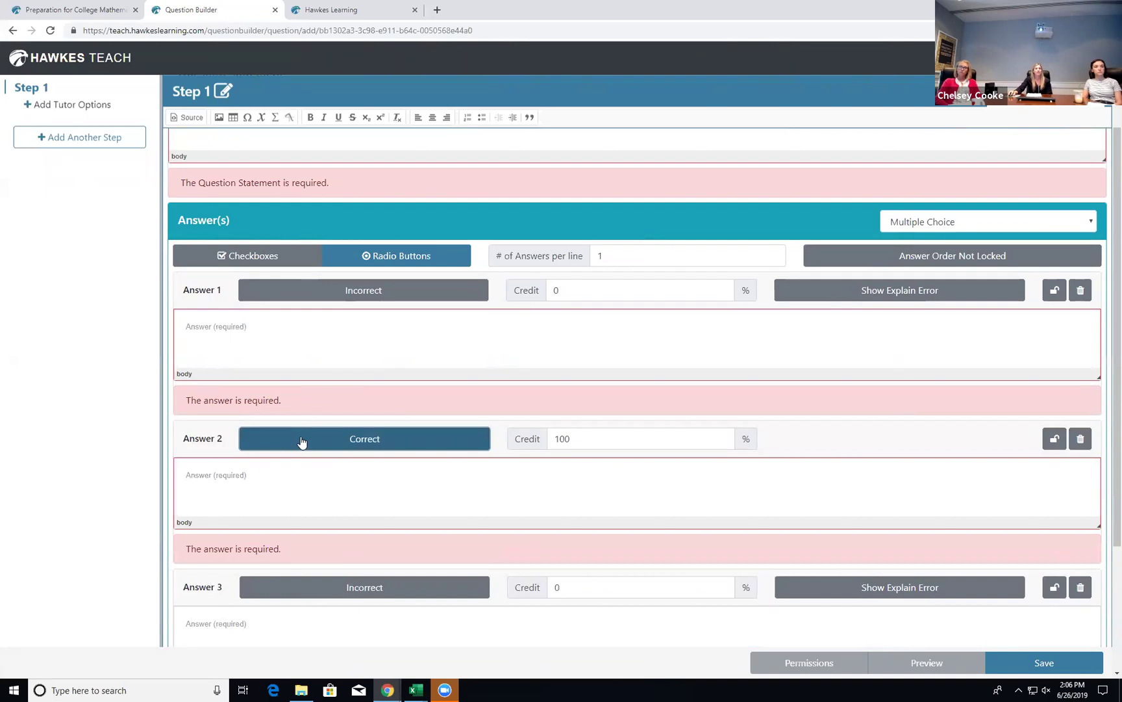
Give Answer 1 partial credit of 50% and switch the answer choices to checkboxes.
{"action": "left_click", "coordinate": [551, 288]}
{"action": "type", "text": "5"}
{"action": "left_click", "coordinate": [498, 326]}
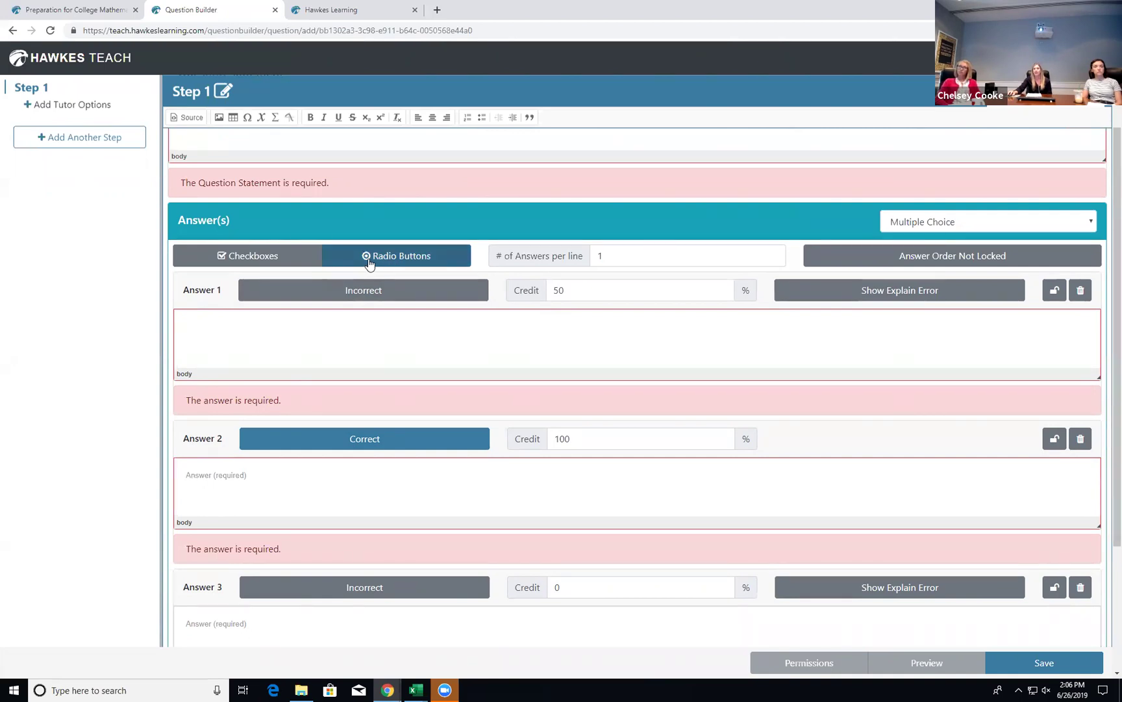
{"action": "left_click", "coordinate": [282, 258]}
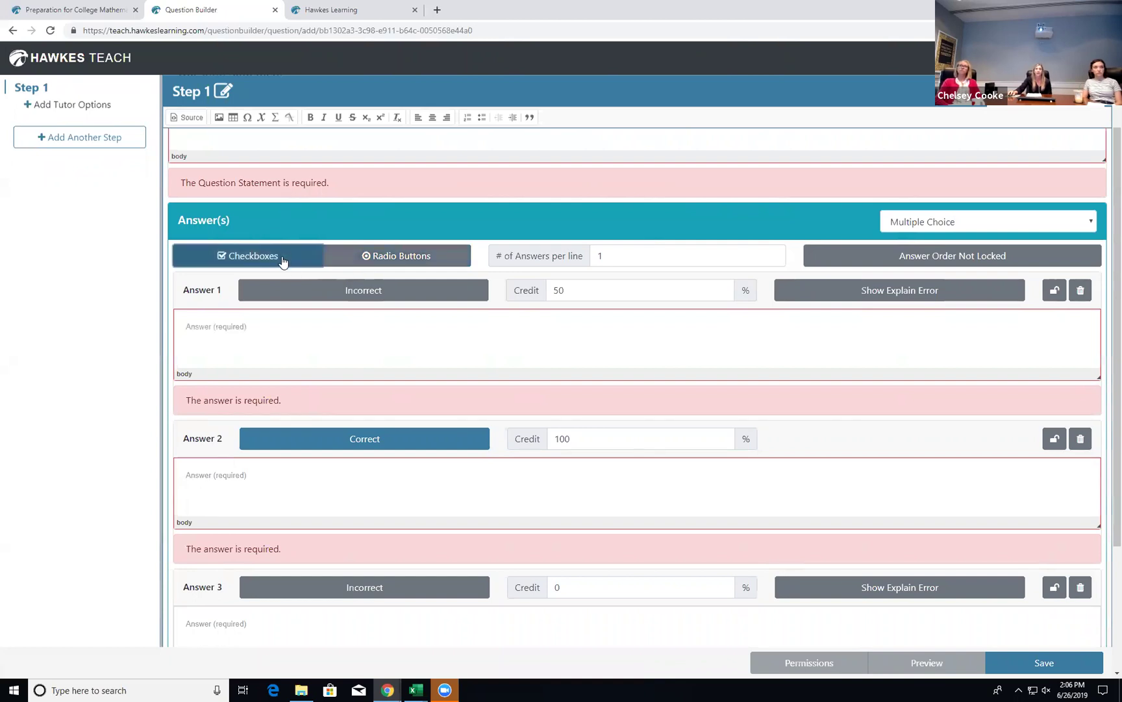
Change the question's answer type to Free Response and place the cursor in Answer 1's expression field.
{"action": "scroll", "coordinate": [690, 341], "scroll_direction": "up", "scroll_amount": 1}
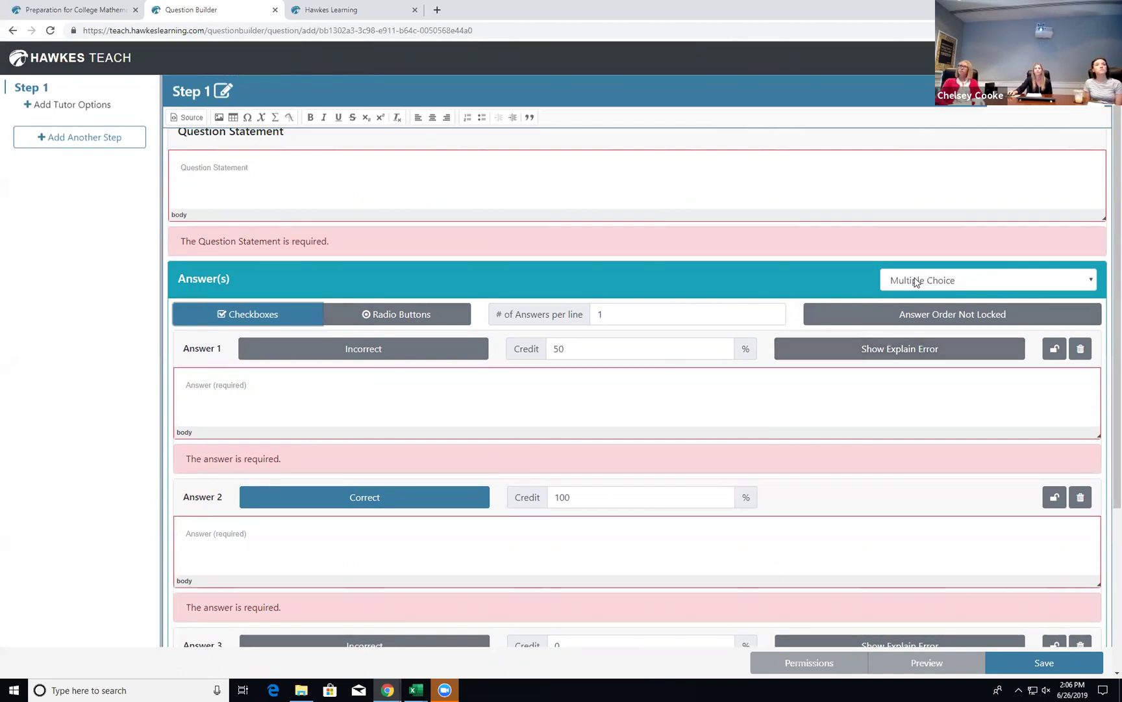
{"action": "left_click", "coordinate": [916, 281]}
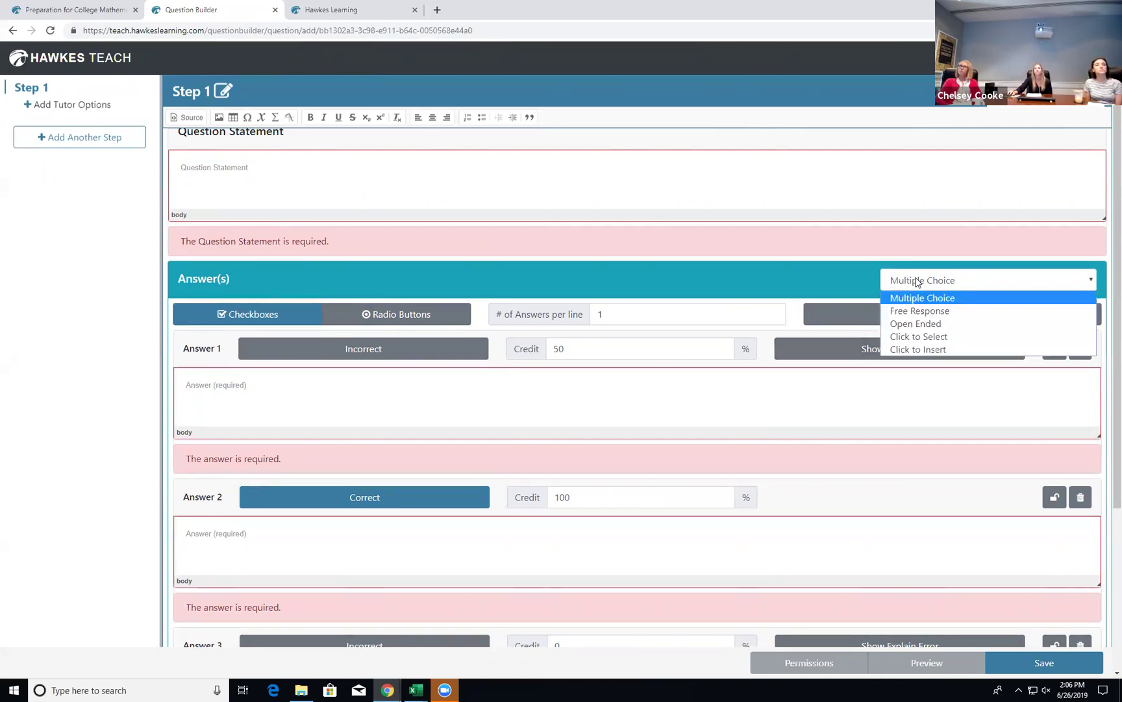
{"action": "left_click", "coordinate": [923, 311]}
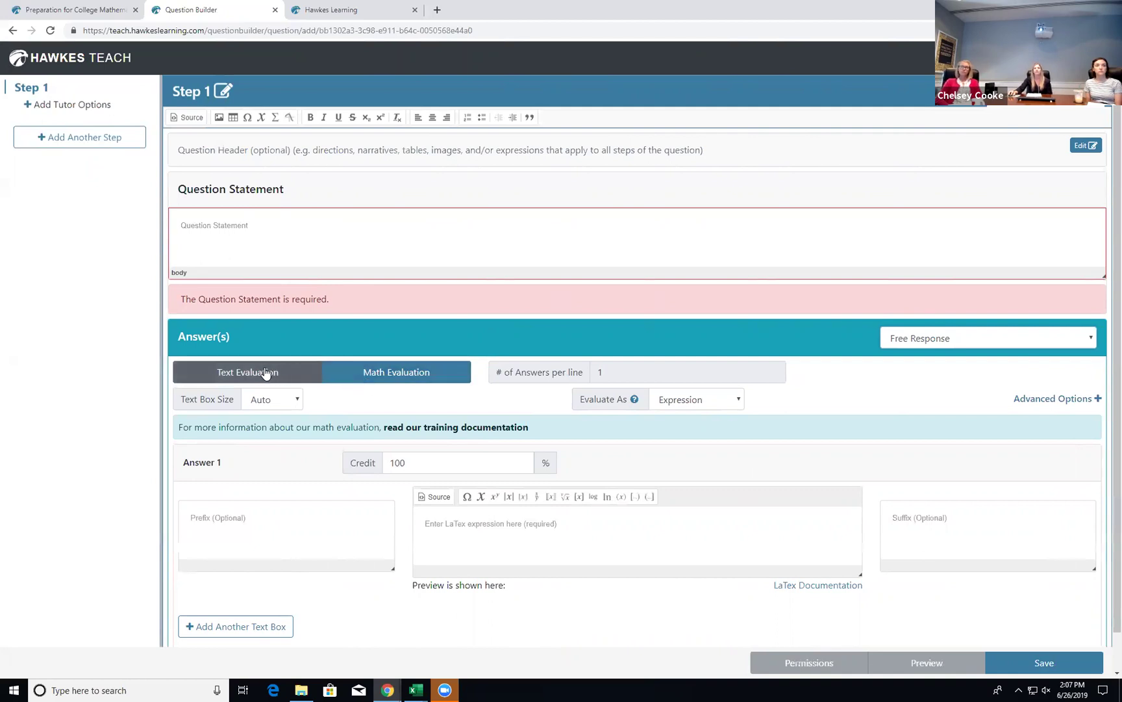
{"action": "left_click", "coordinate": [425, 524]}
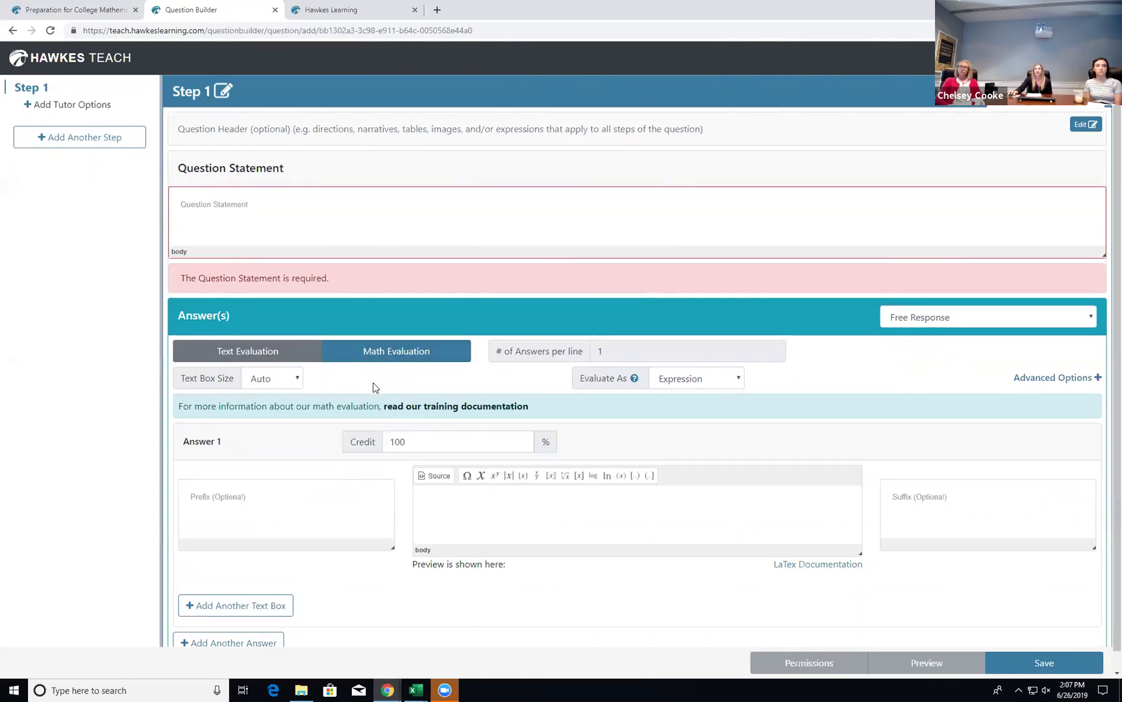
Examine the math evaluation types with their descriptions and the advanced options for the free response answer.
{"action": "left_click", "coordinate": [673, 384]}
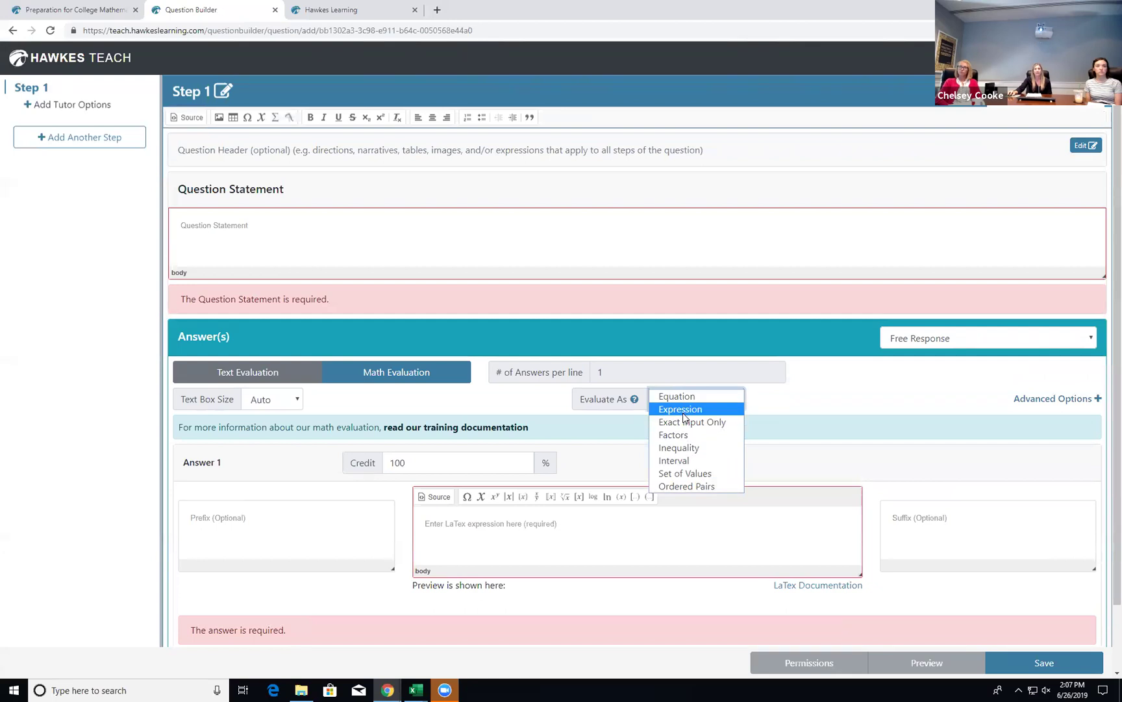
{"action": "left_click", "coordinate": [626, 409]}
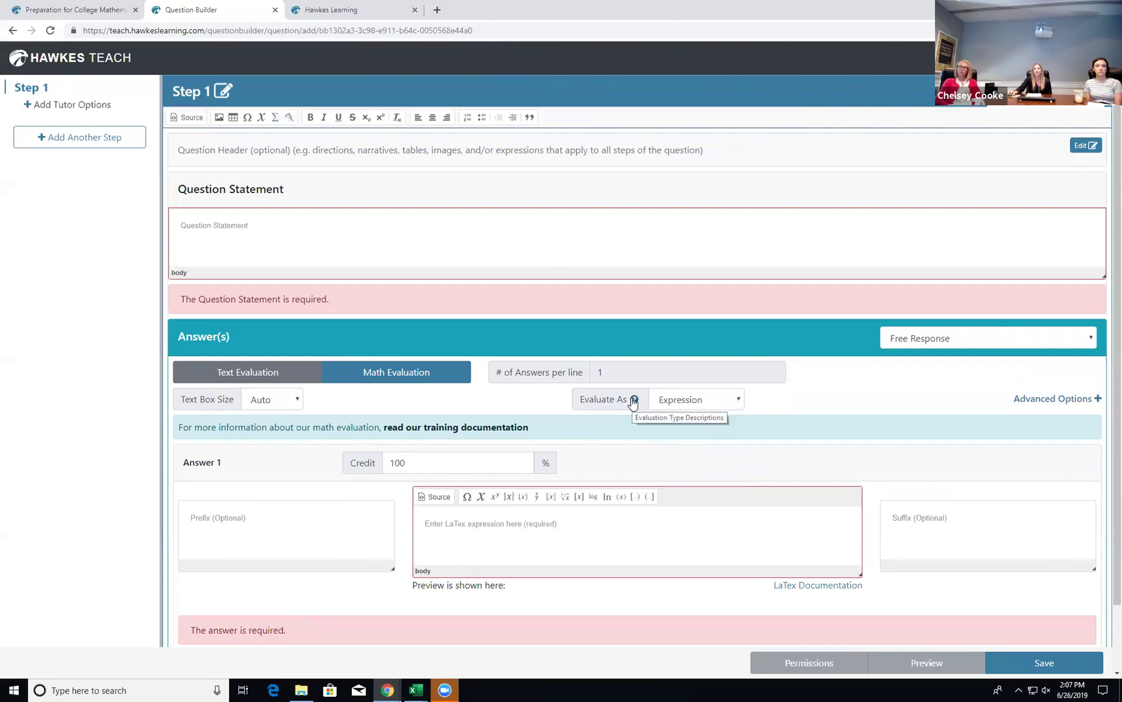
{"action": "left_click", "coordinate": [639, 398]}
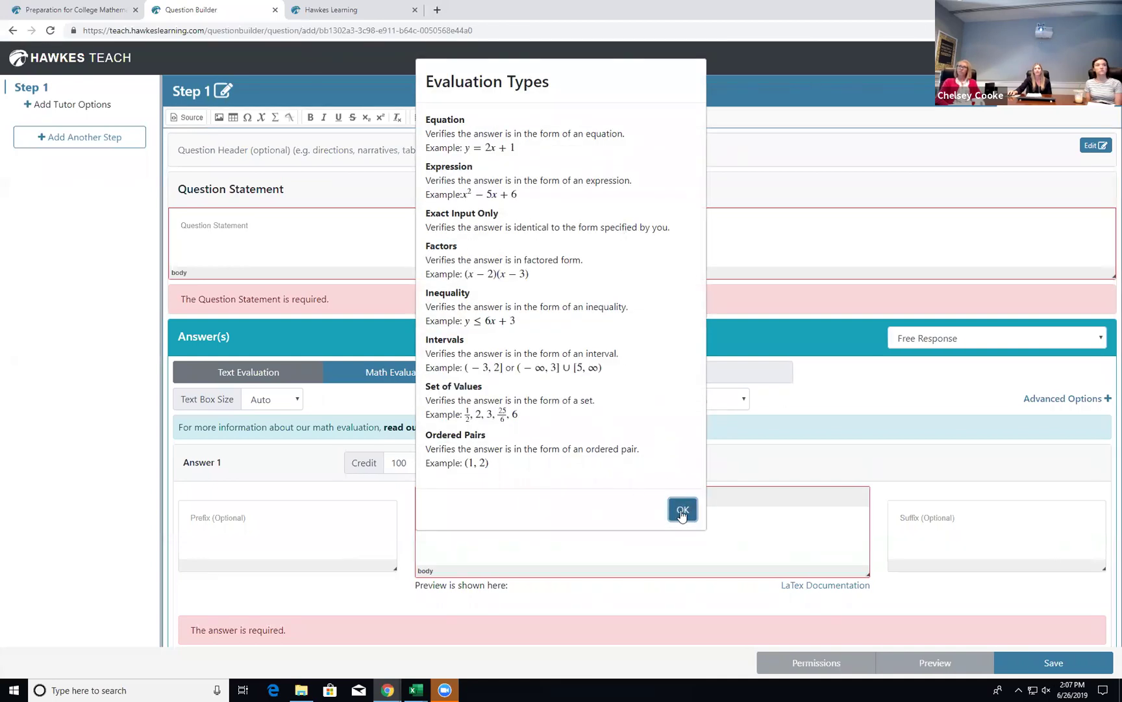
{"action": "left_click", "coordinate": [681, 512]}
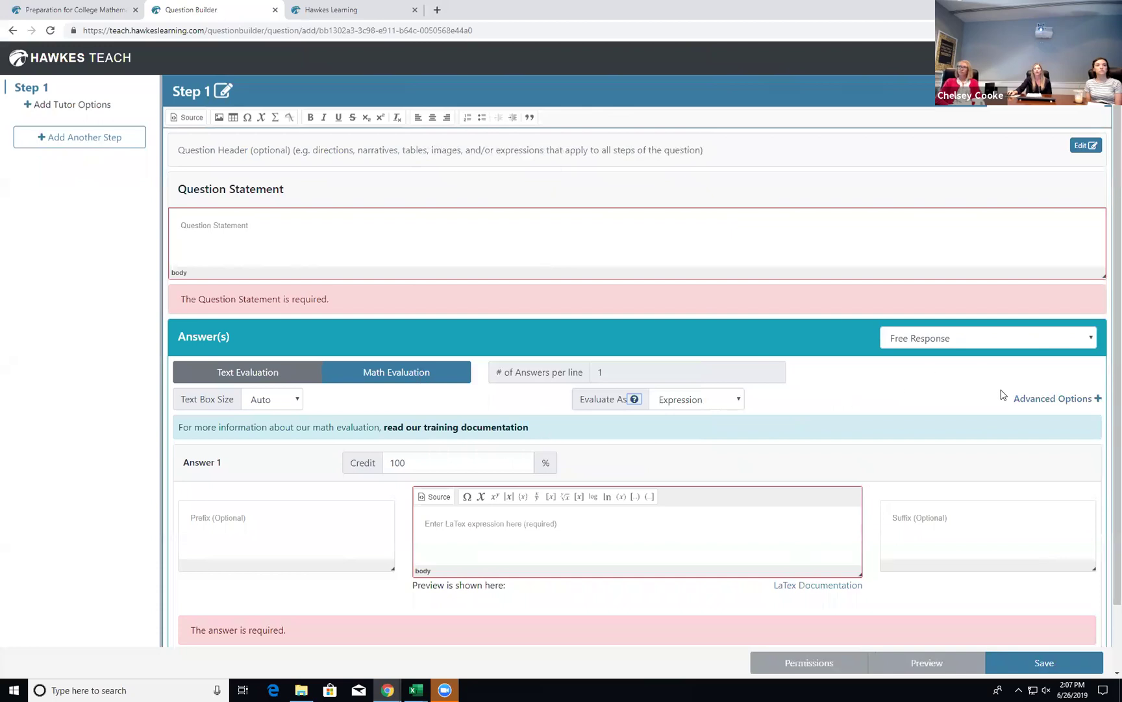
{"action": "left_click", "coordinate": [1027, 401]}
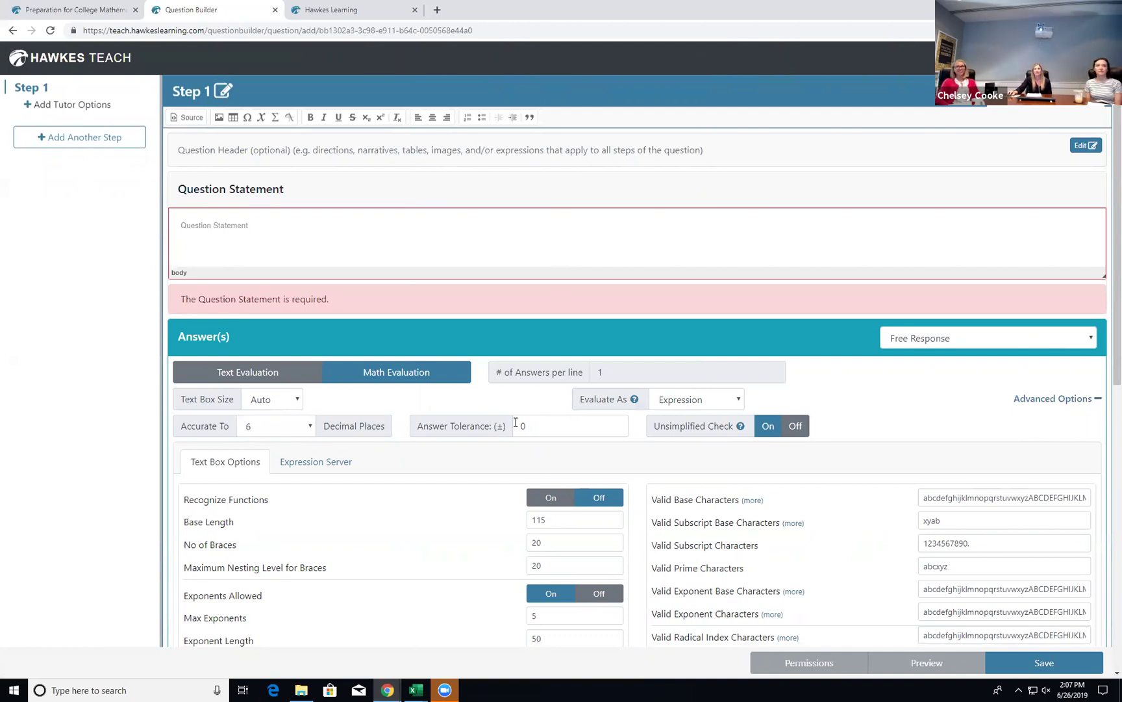
{"action": "left_click", "coordinate": [1024, 399]}
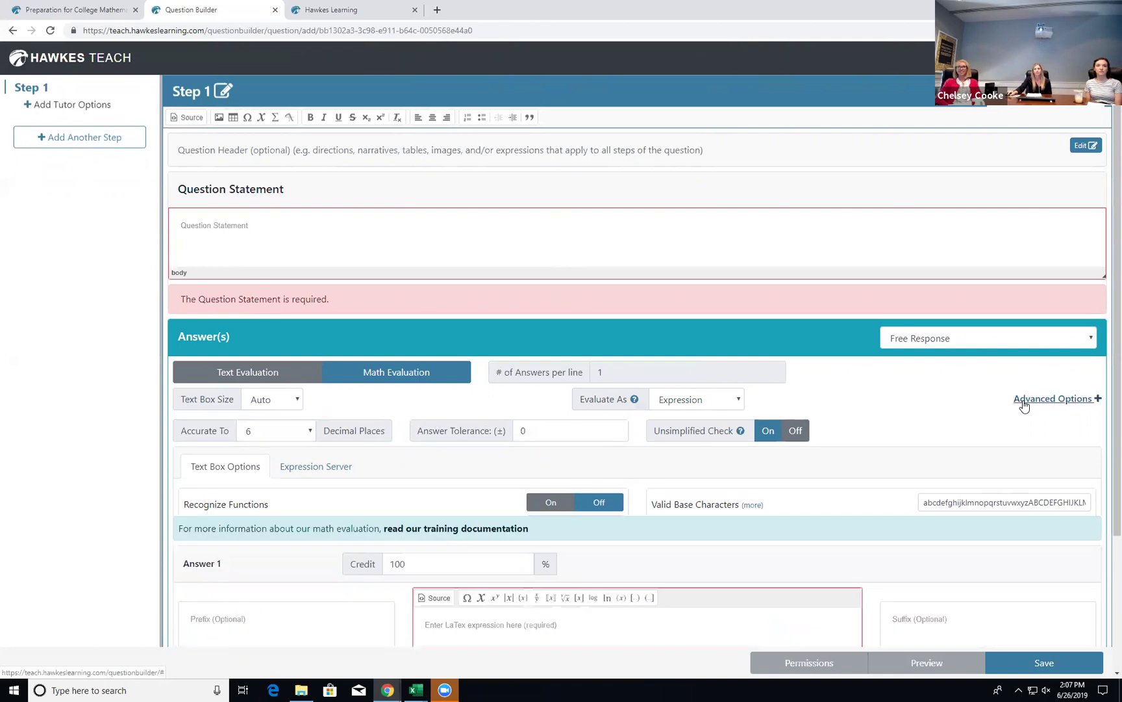
Change the question's answer type to Open Ended.
{"action": "scroll", "coordinate": [561, 471], "scroll_direction": "down", "scroll_amount": 1}
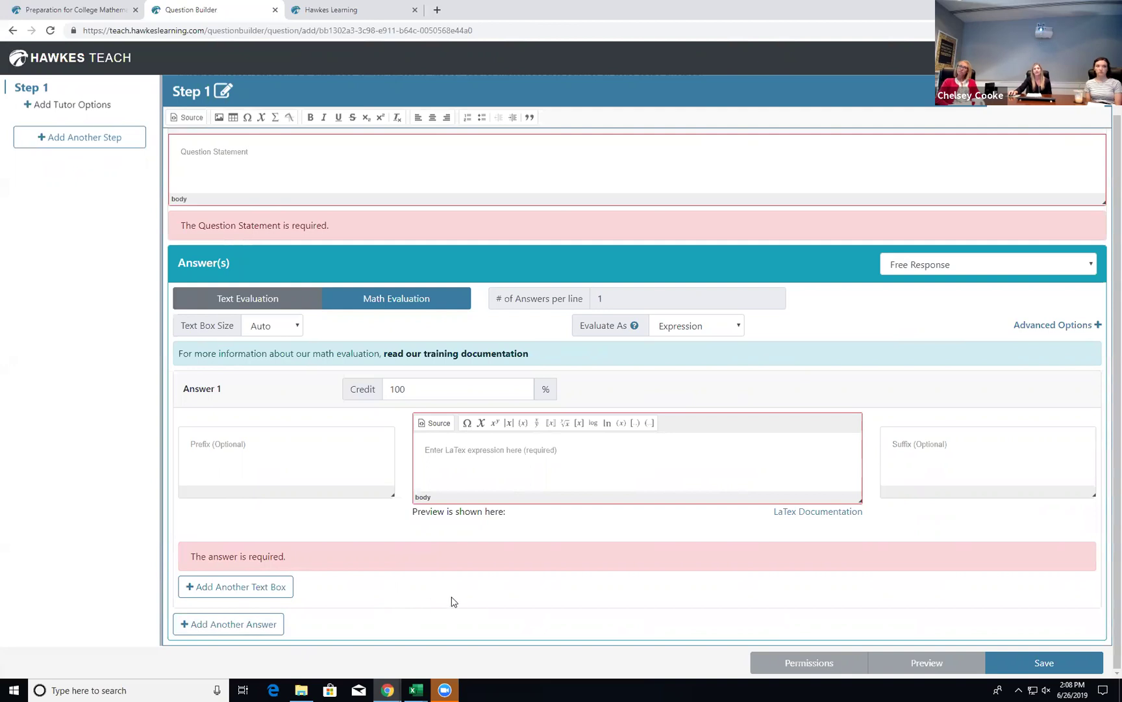
{"action": "left_click", "coordinate": [897, 268]}
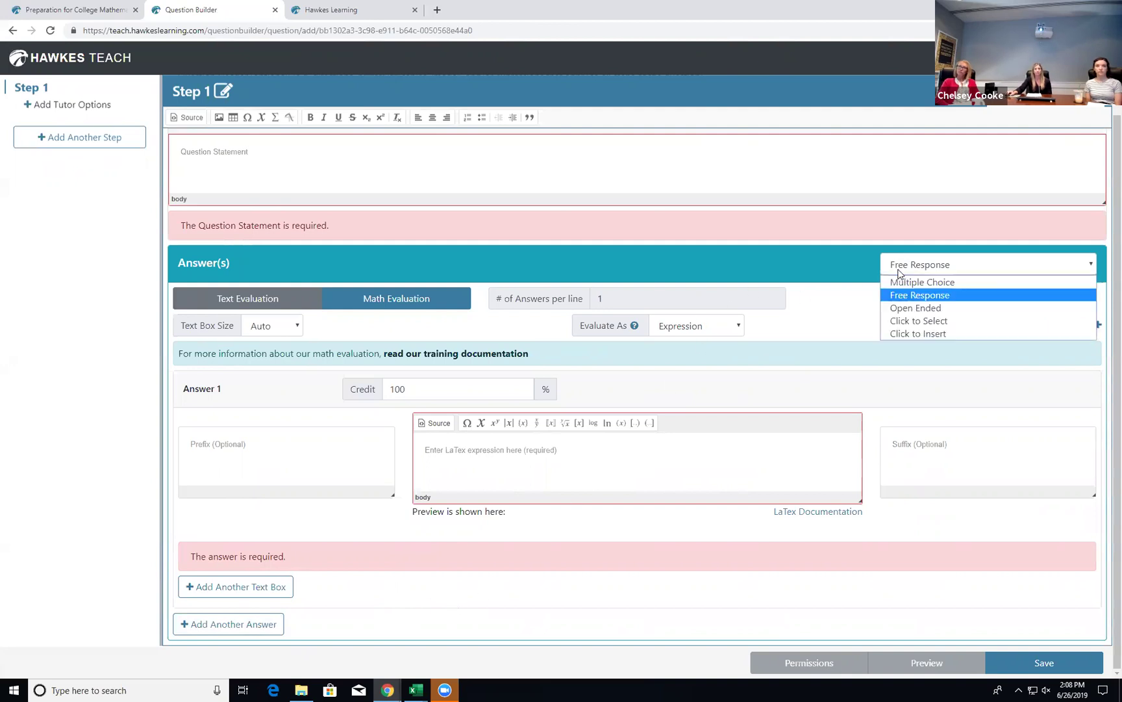
{"action": "left_click", "coordinate": [926, 309]}
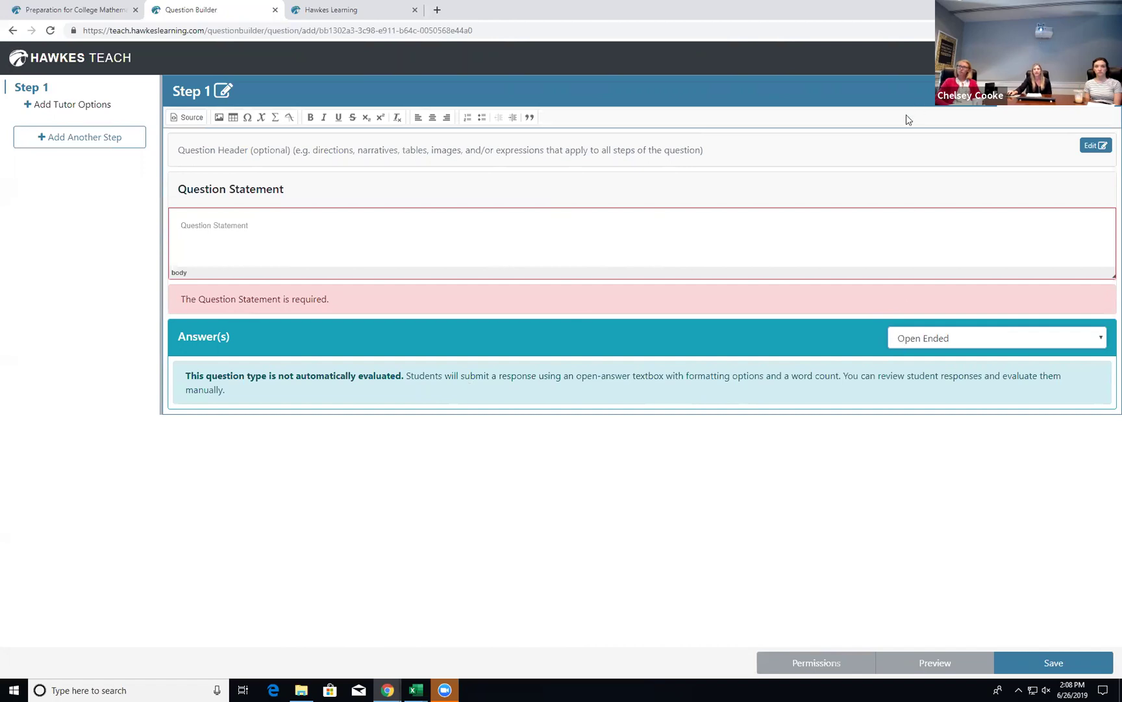
View the tutor options that can be added to Step 1.
{"action": "left_click", "coordinate": [78, 139]}
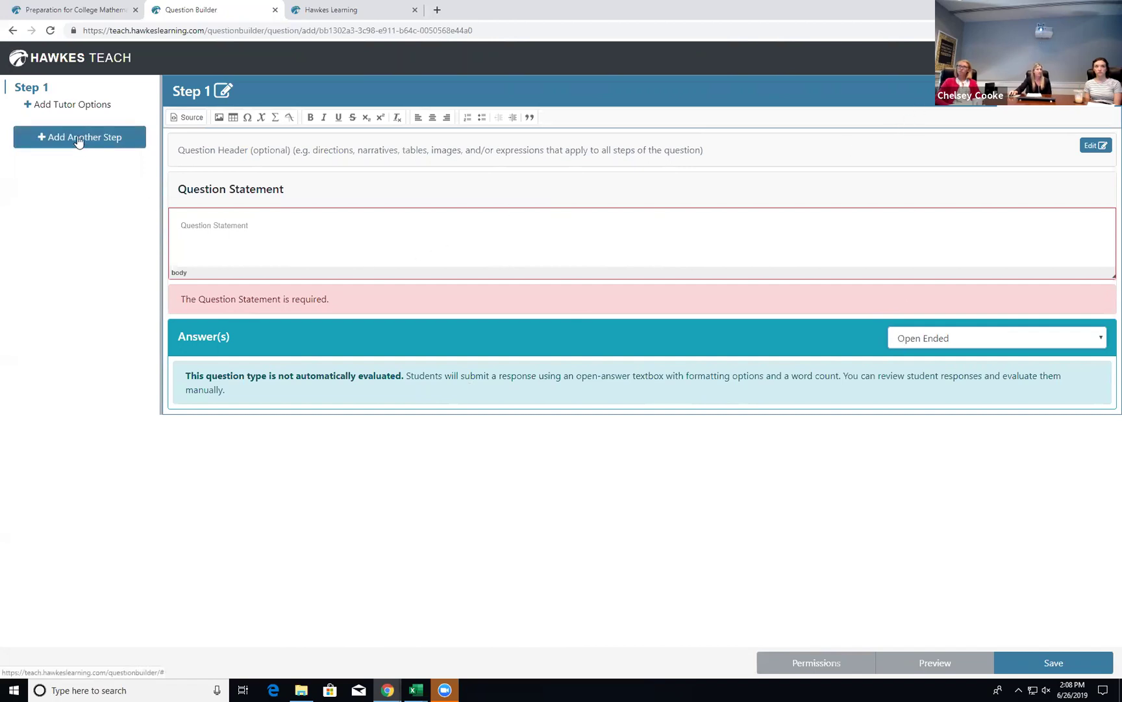
{"action": "left_click", "coordinate": [62, 106]}
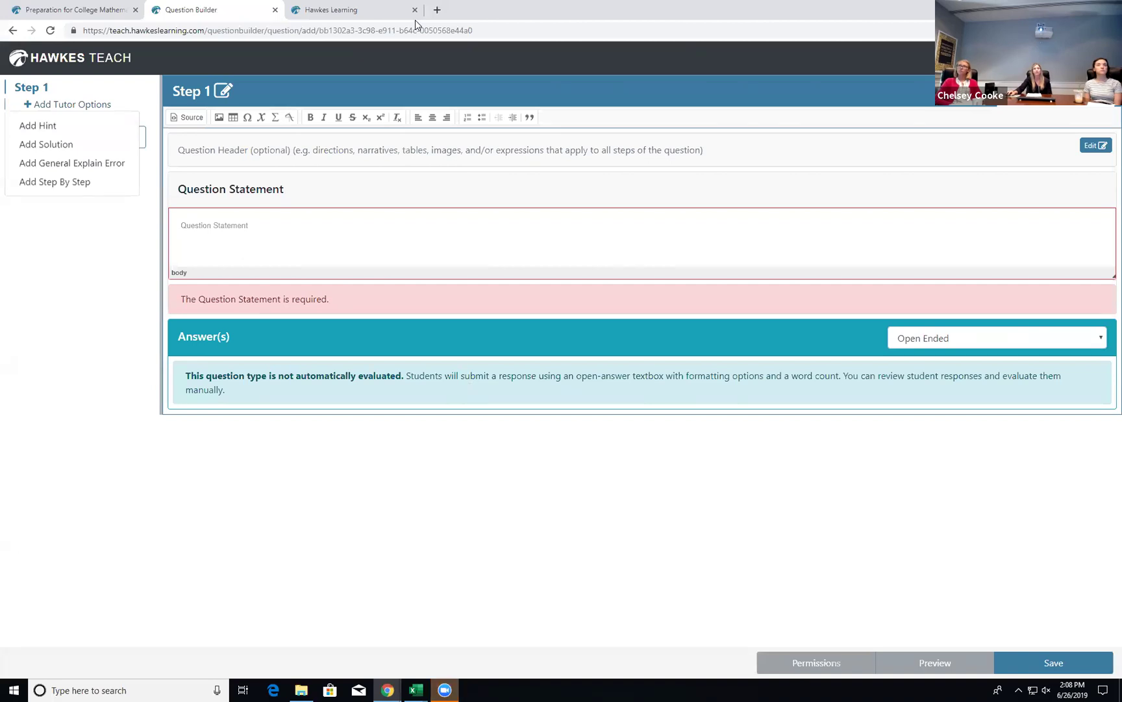
Look over the tutor options offered from the Step 1 header, then dismiss the list.
{"action": "left_click", "coordinate": [1043, 92]}
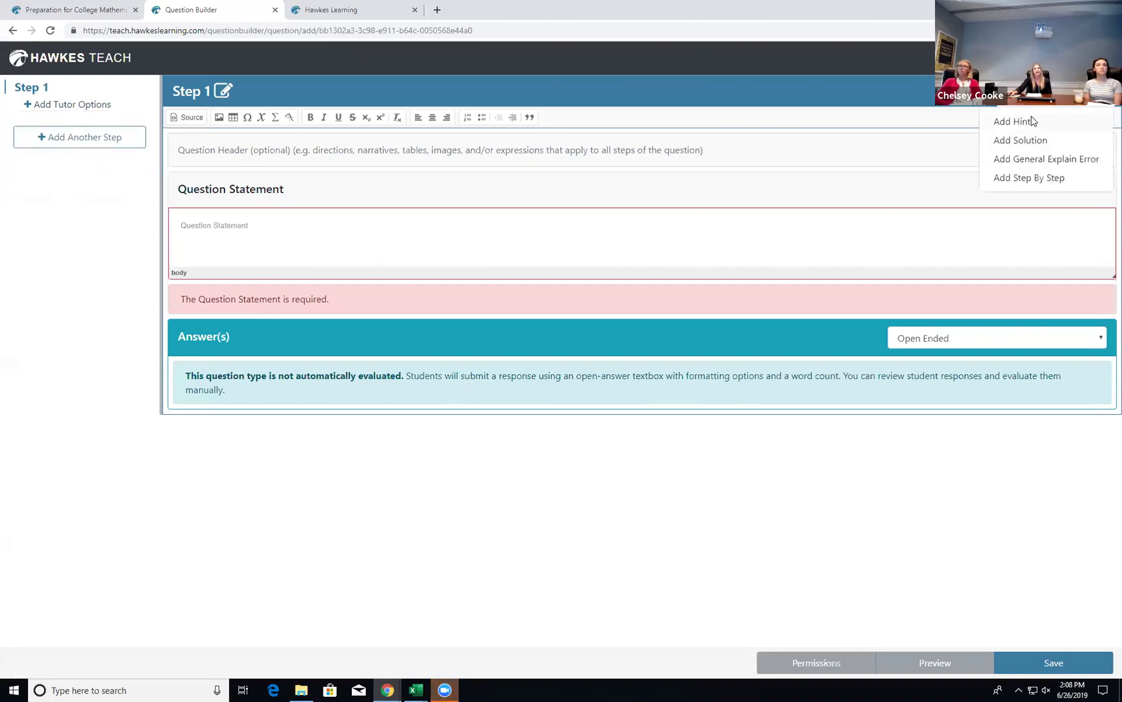
{"action": "left_click", "coordinate": [754, 88]}
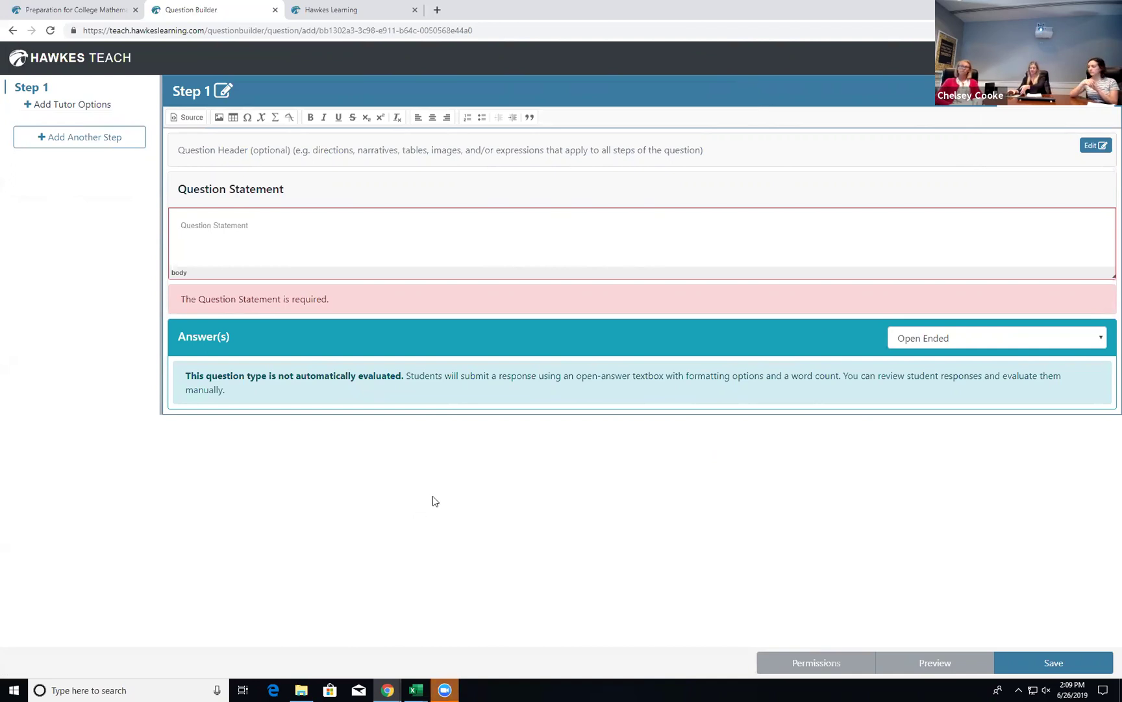
{"action": "mouse_move", "coordinate": [383, 686]}
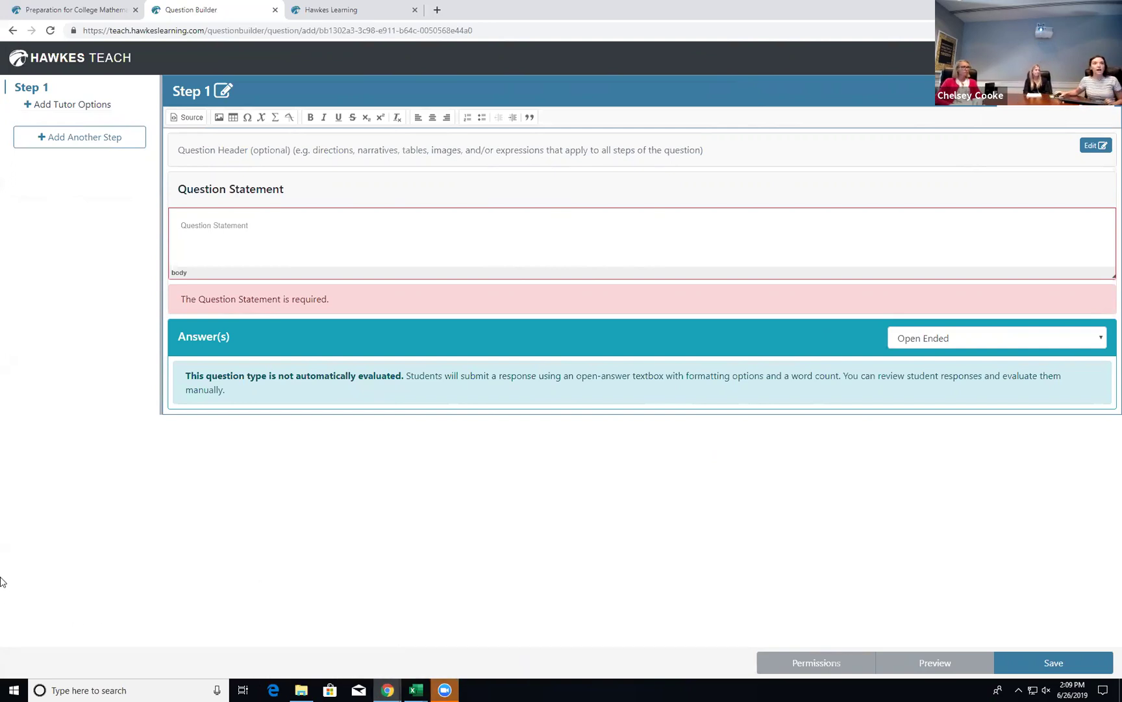
Change the question's answer type to Free Response and have the answer evaluated as Factors.
{"action": "left_click", "coordinate": [912, 337]}
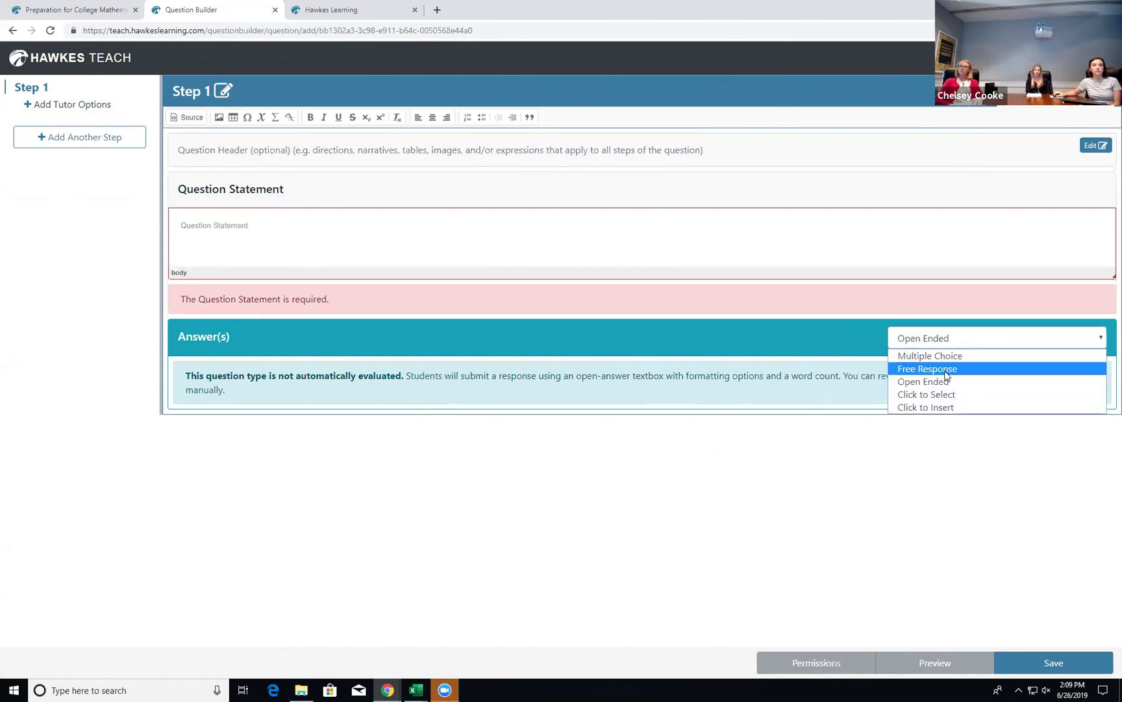
{"action": "left_click", "coordinate": [946, 370]}
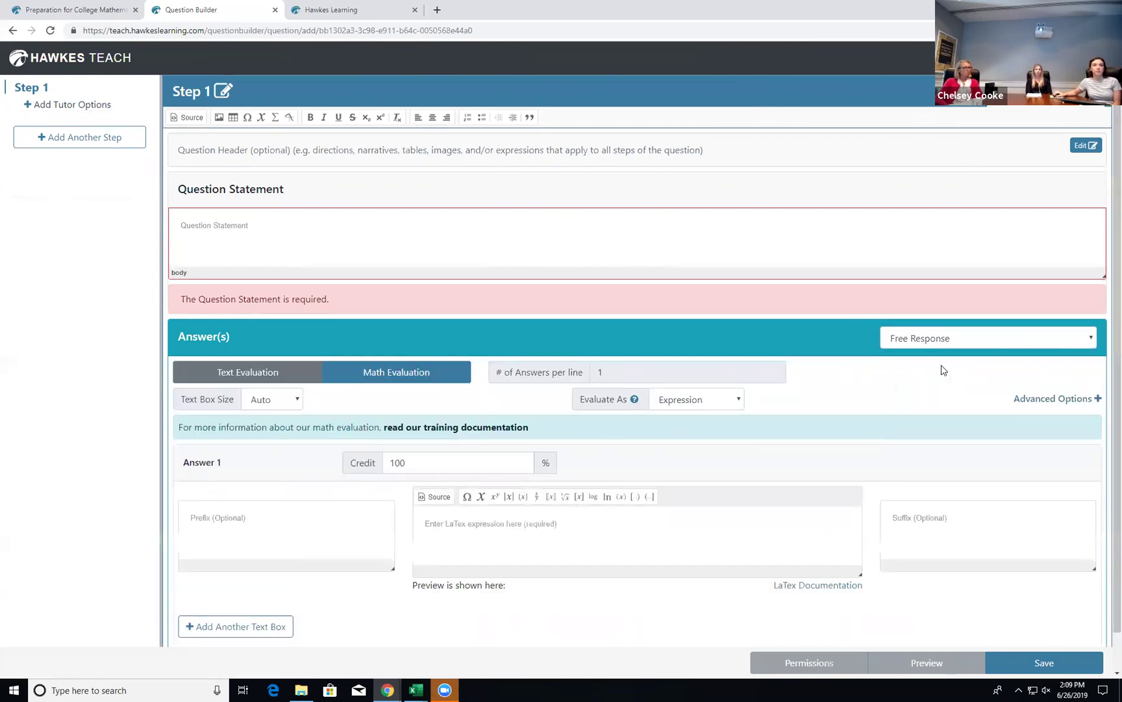
{"action": "left_click", "coordinate": [732, 404]}
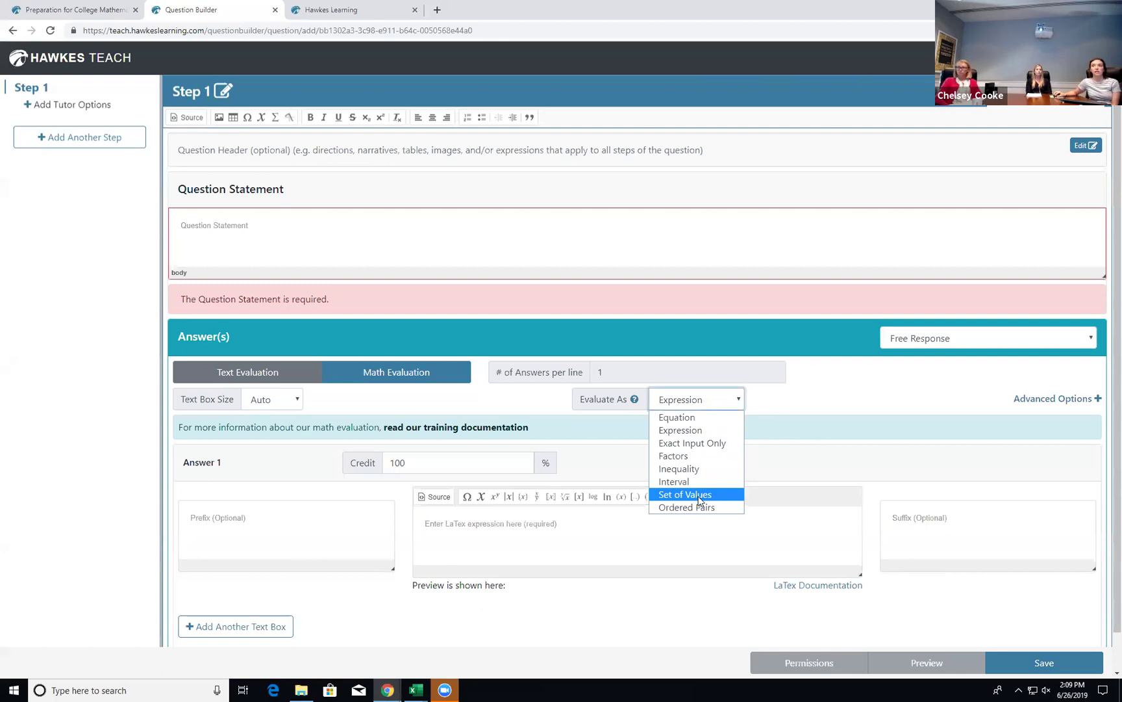
{"action": "left_click", "coordinate": [694, 457]}
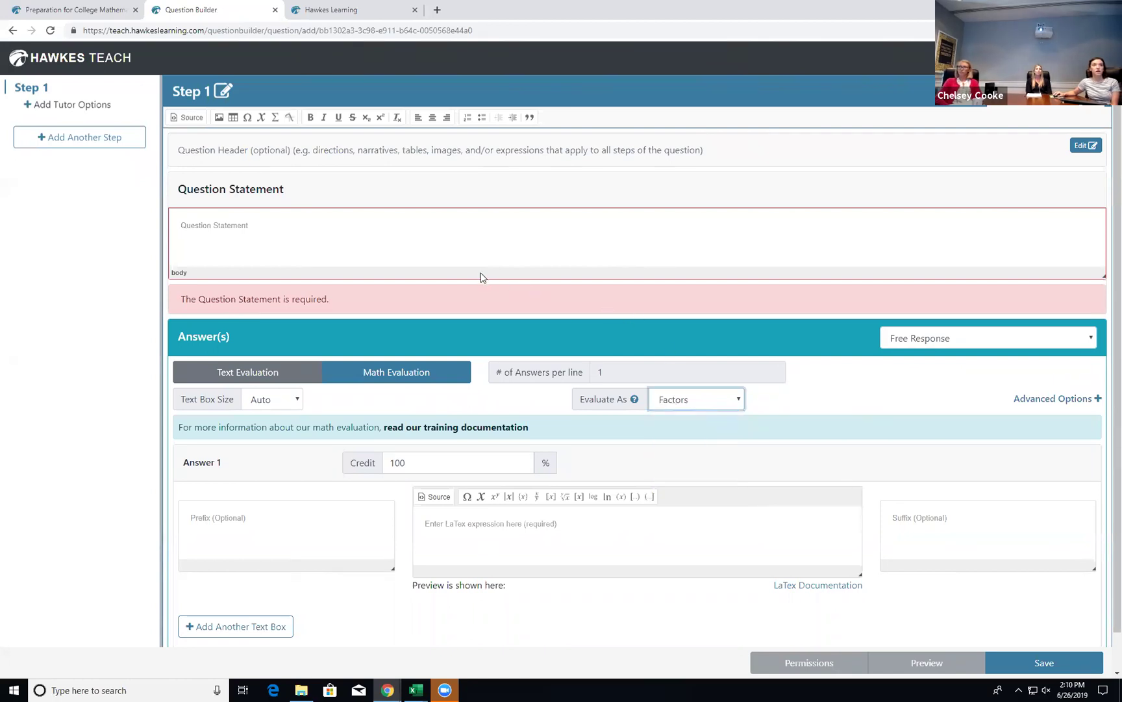
Enter the question statement "Completely factor the given polynomial. If f the polynomial cannot be factored, type NF." and start a new line below it.
{"action": "left_click", "coordinate": [428, 257]}
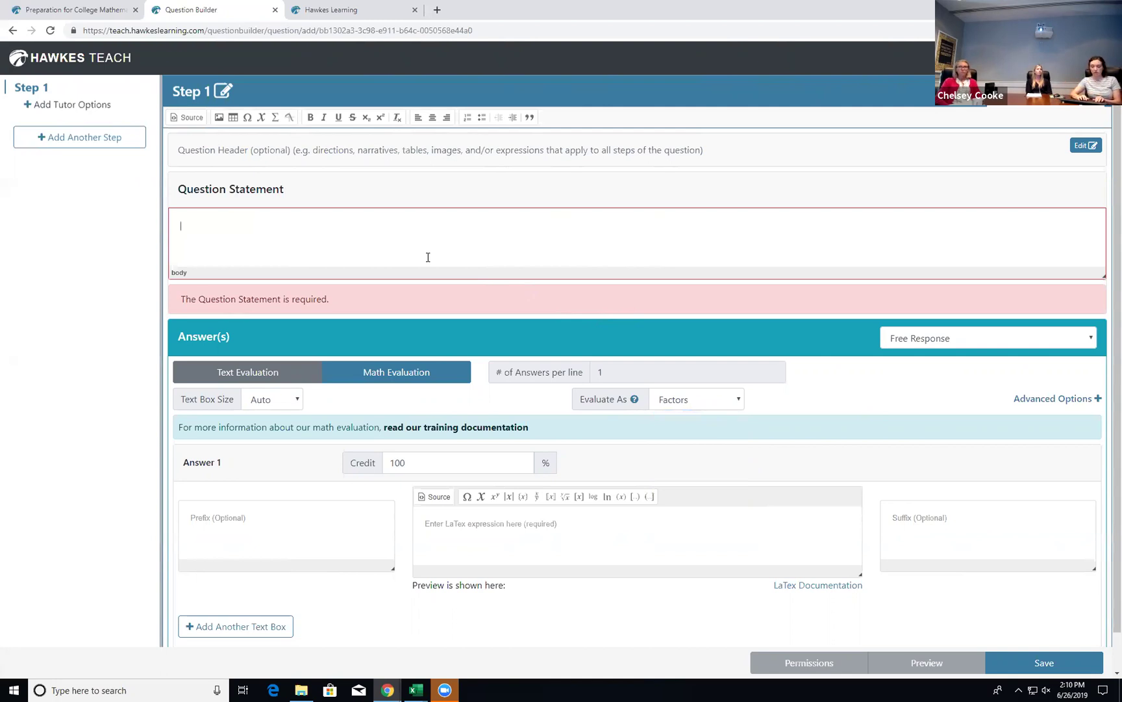
{"action": "type", "text": "Complete"}
{"action": "type", "text": "ly factor the give"}
{"action": "type", "text": "n ployn"}
{"action": "type", "text": "omial."}
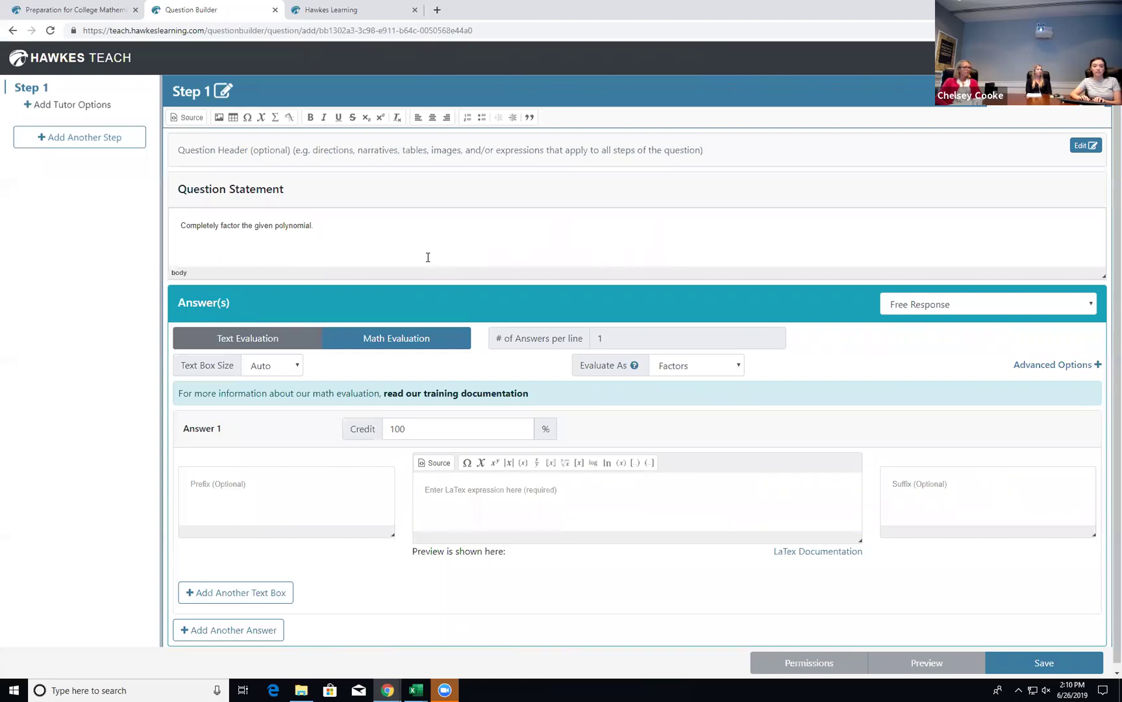
{"action": "type", "text": "If"}
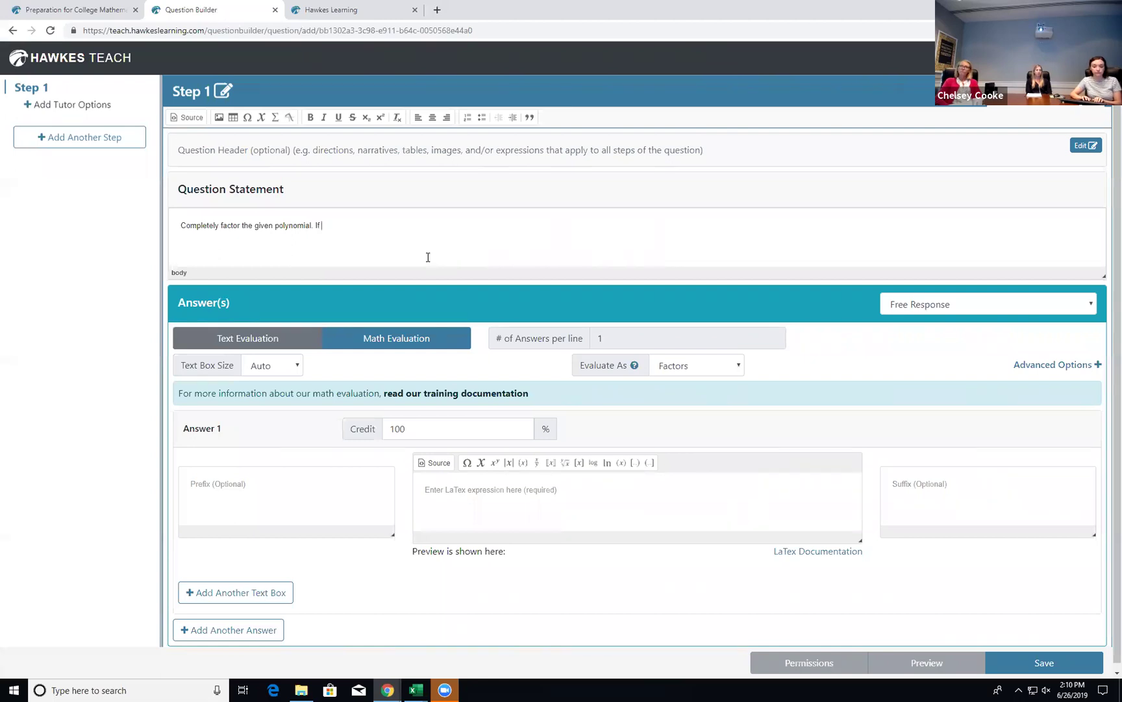
{"action": "type", "text": " f the polynomial cannot be factored, type NF"}
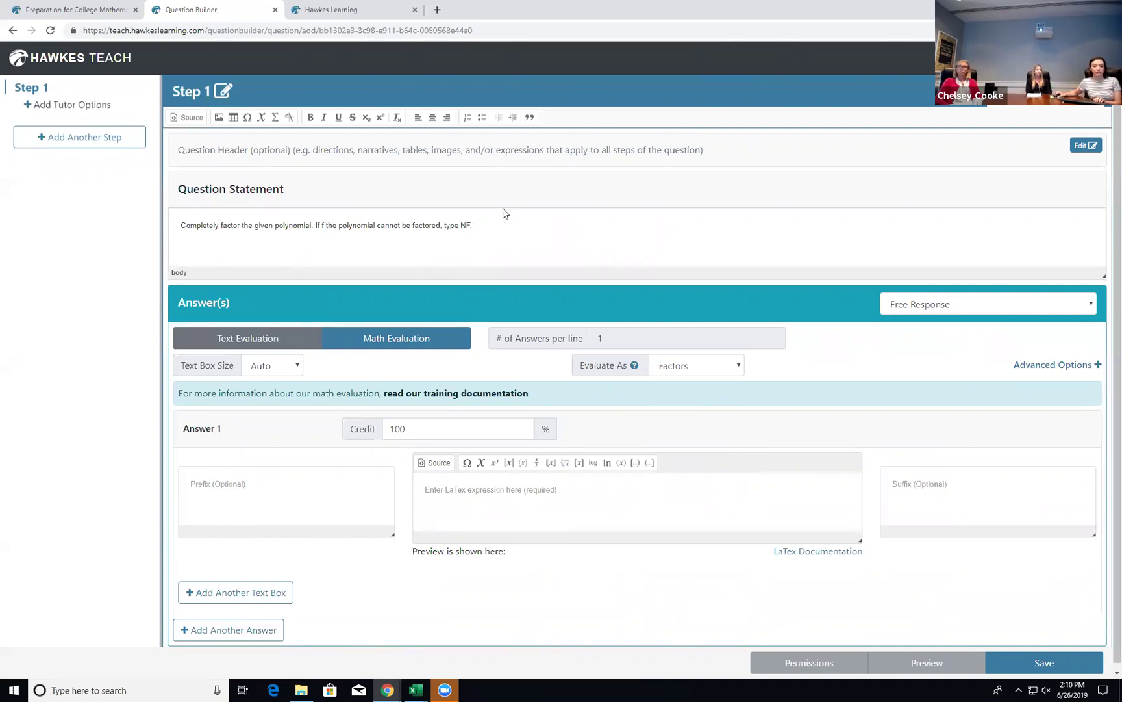
{"action": "type", "text": "."}
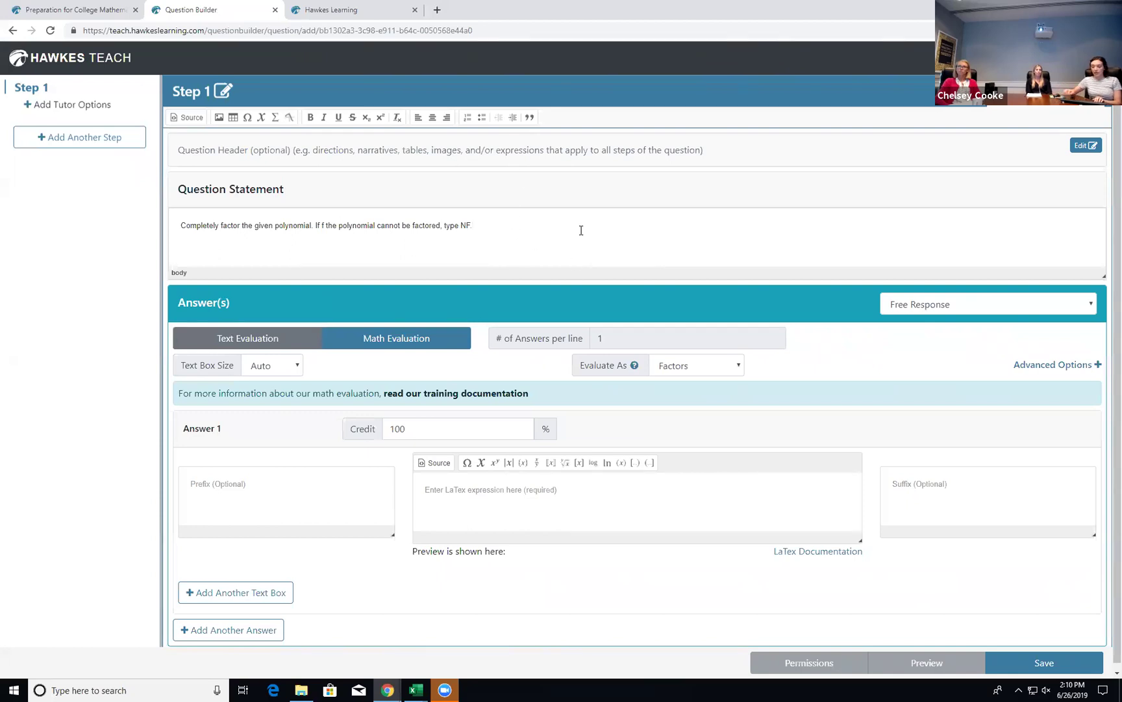
{"action": "key", "text": "Return"}
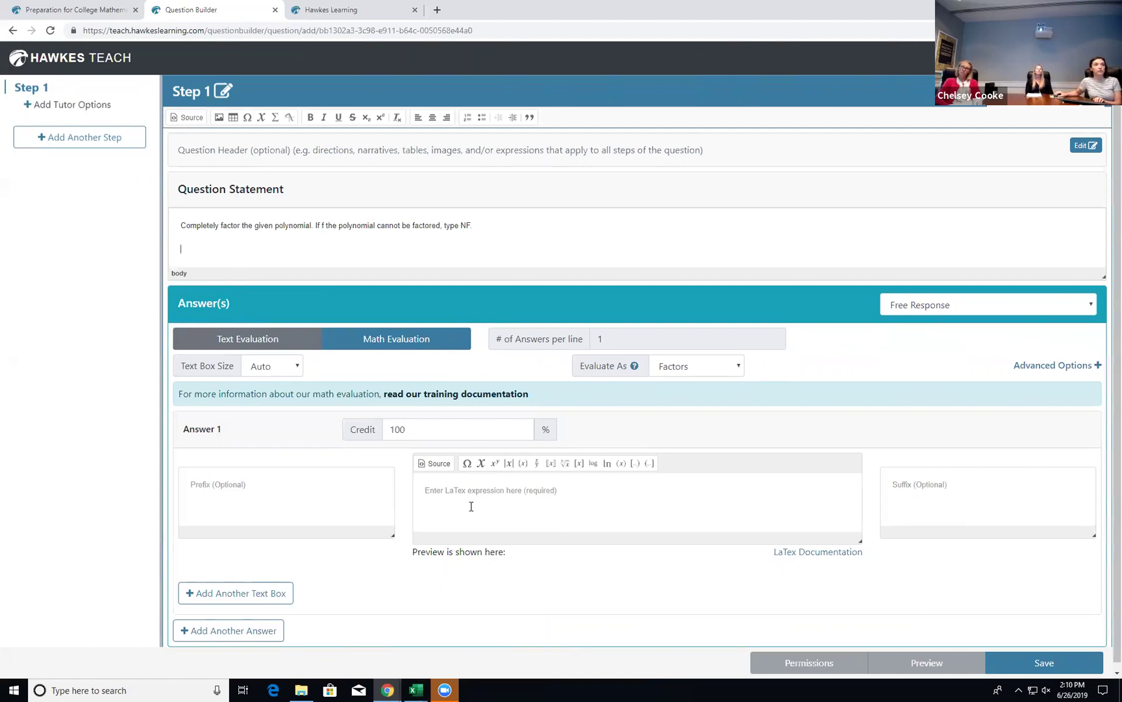
Open the Variable Manager for the question statement and switch to the COMBO 2e 6.2.45 workbook in Excel.
{"action": "left_click", "coordinate": [262, 118]}
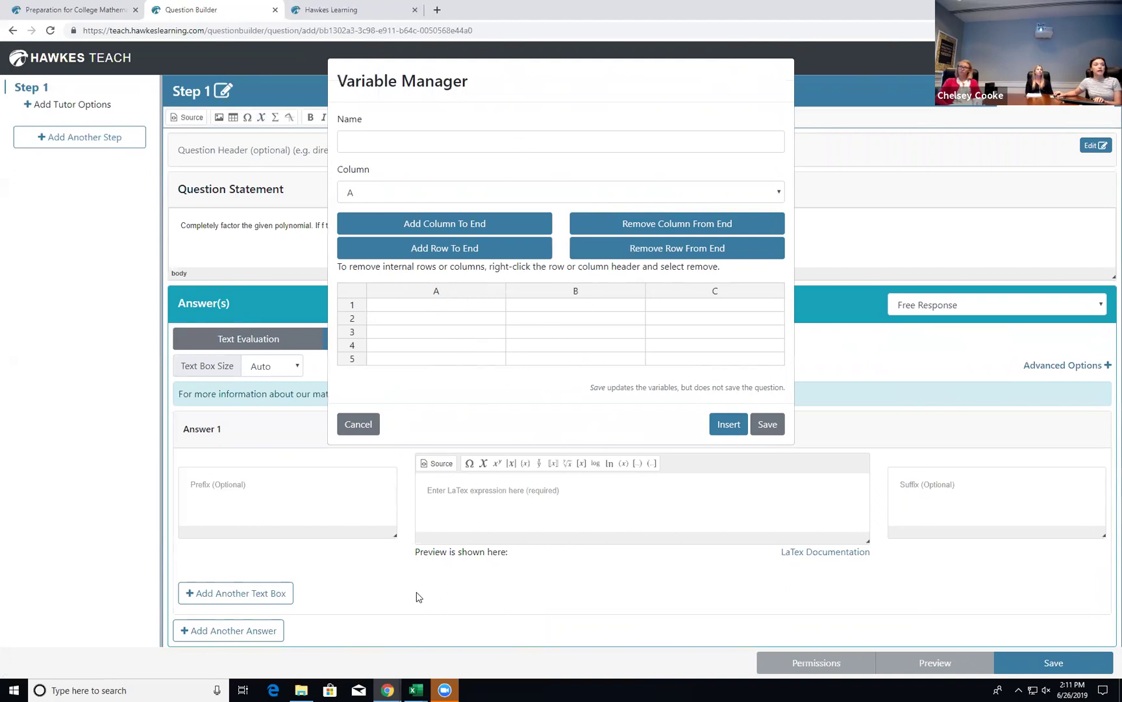
{"action": "mouse_move", "coordinate": [422, 688]}
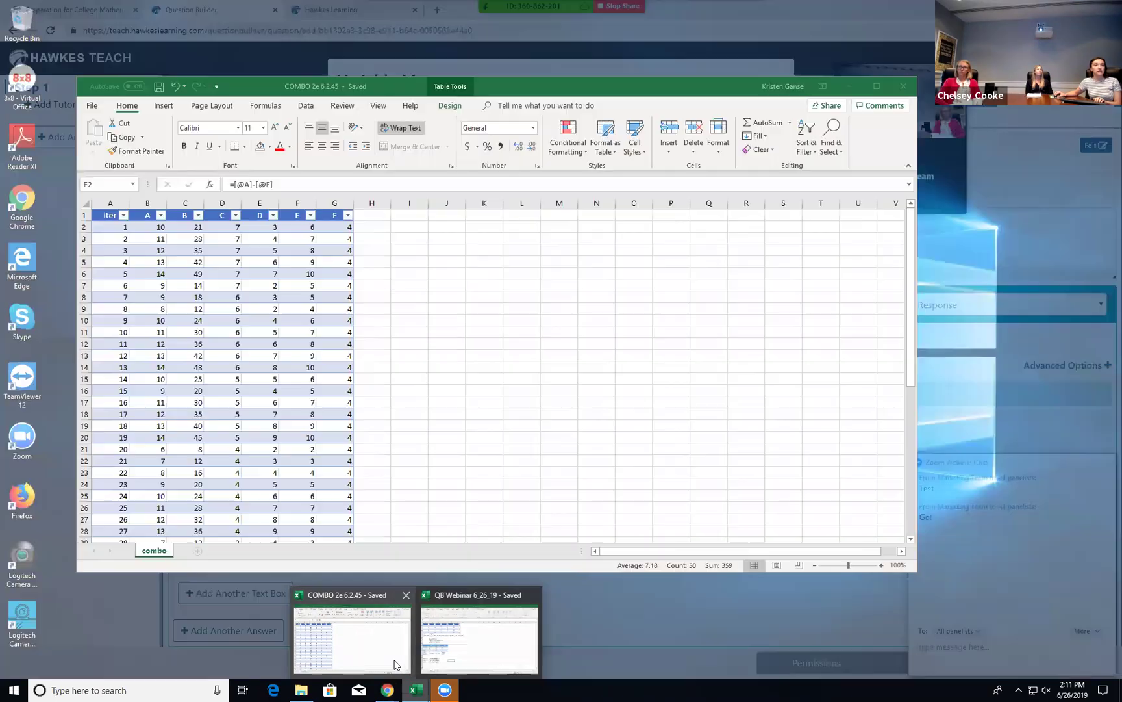
{"action": "left_click", "coordinate": [395, 664]}
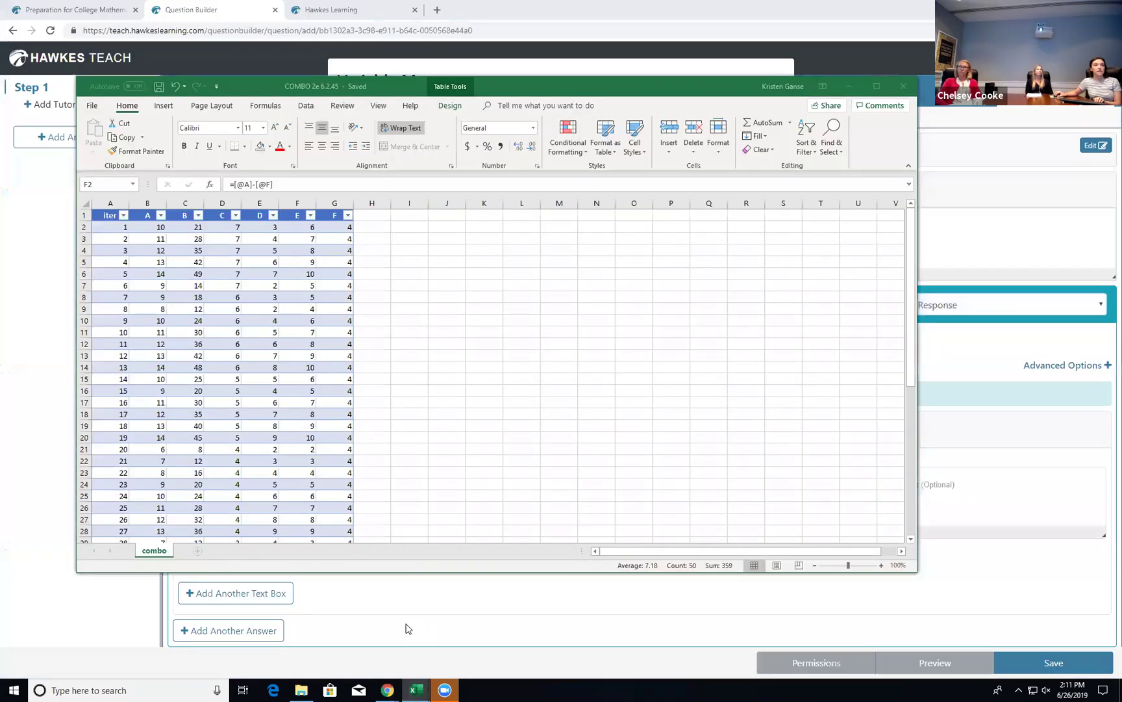
Examine the combo sheet's rows of variable values and the formulas behind variables A and B.
{"action": "left_click", "coordinate": [446, 518]}
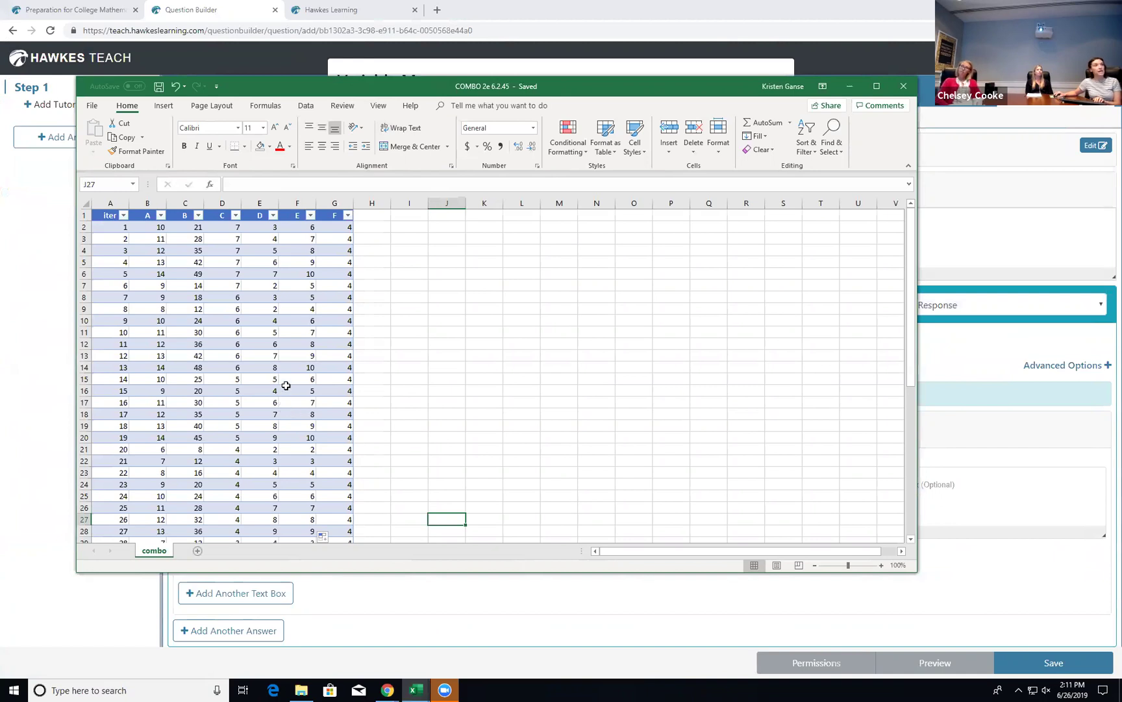
{"action": "scroll", "coordinate": [265, 378], "scroll_direction": "down", "scroll_amount": 1}
{"action": "scroll", "coordinate": [265, 378], "scroll_direction": "down", "scroll_amount": 6}
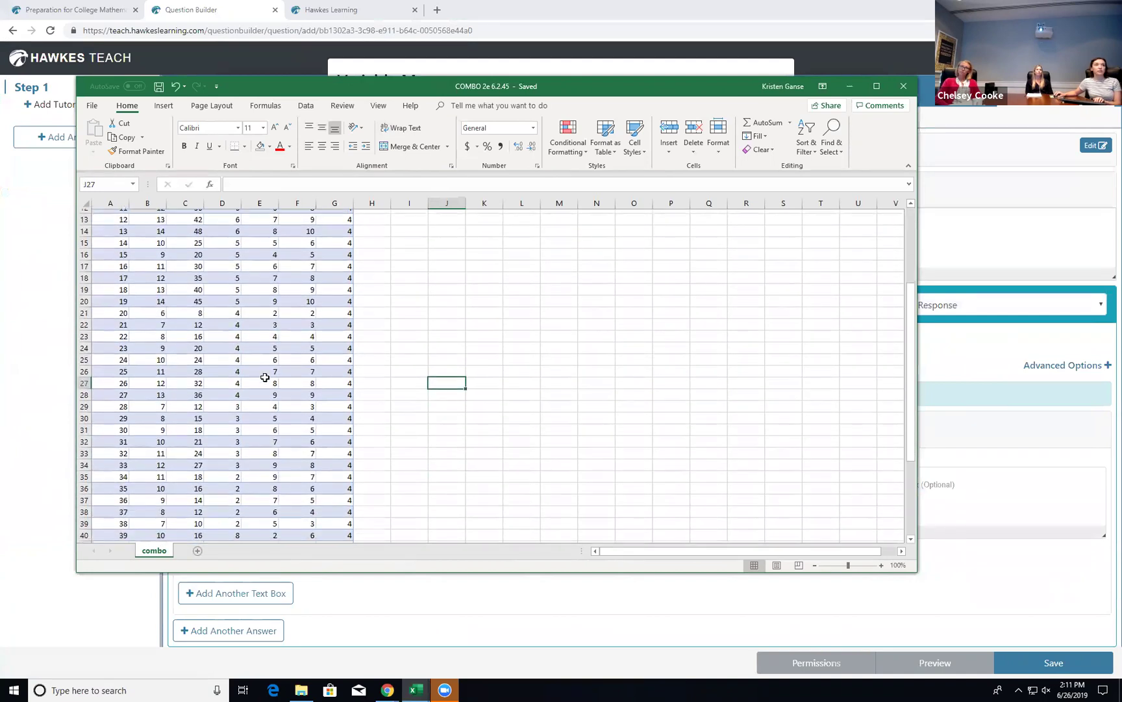
{"action": "scroll", "coordinate": [263, 364], "scroll_direction": "up", "scroll_amount": 7}
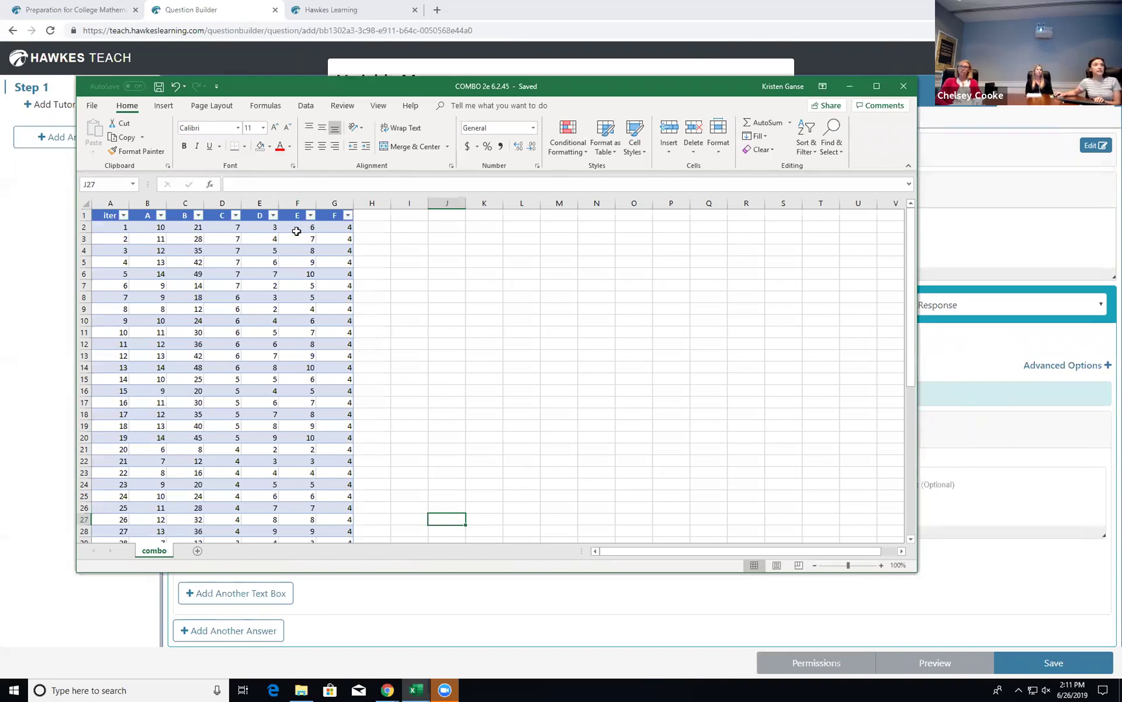
{"action": "left_click", "coordinate": [228, 228]}
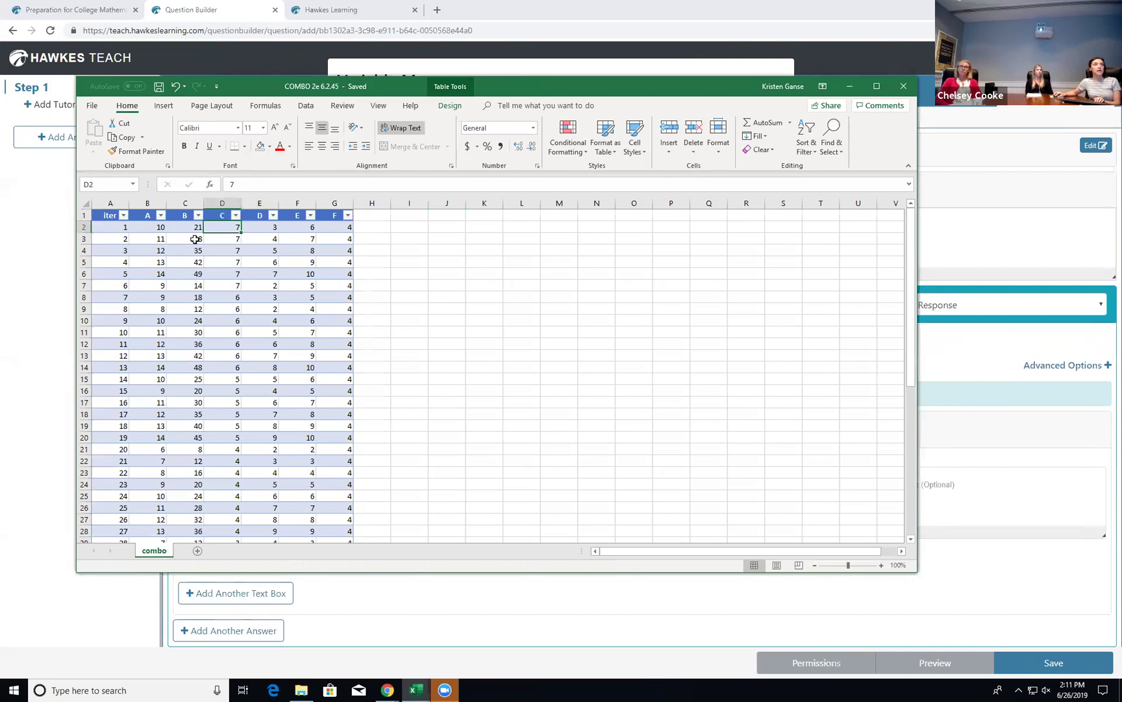
{"action": "left_click", "coordinate": [149, 224]}
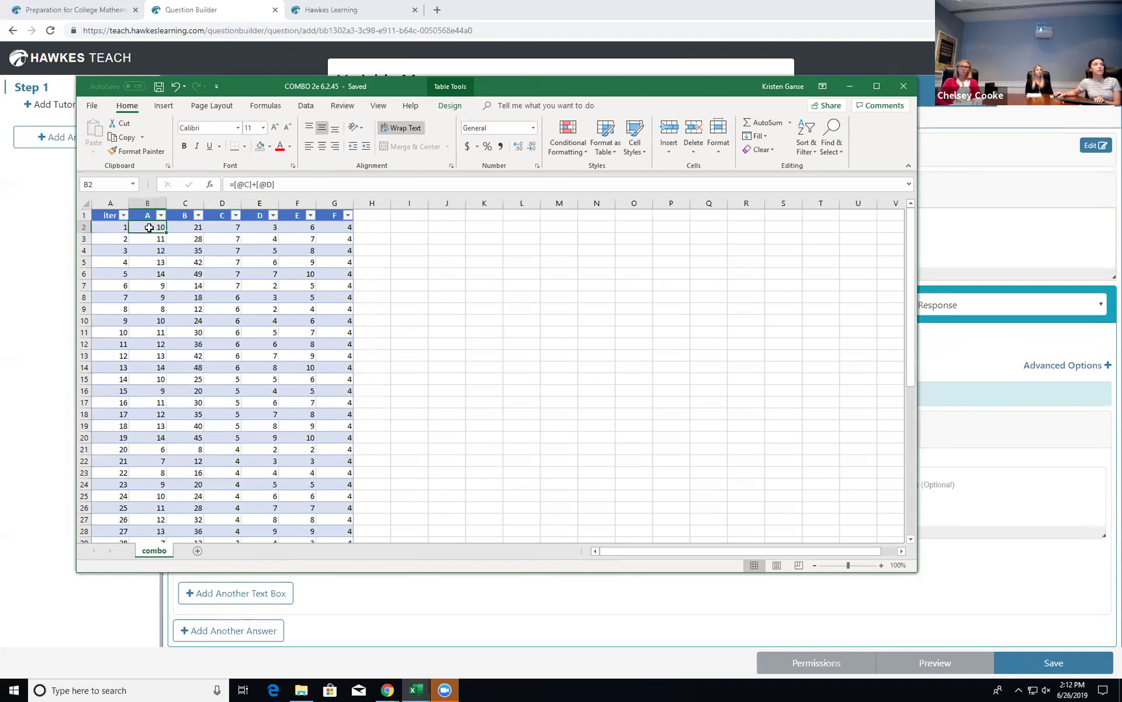
{"action": "left_click", "coordinate": [180, 226]}
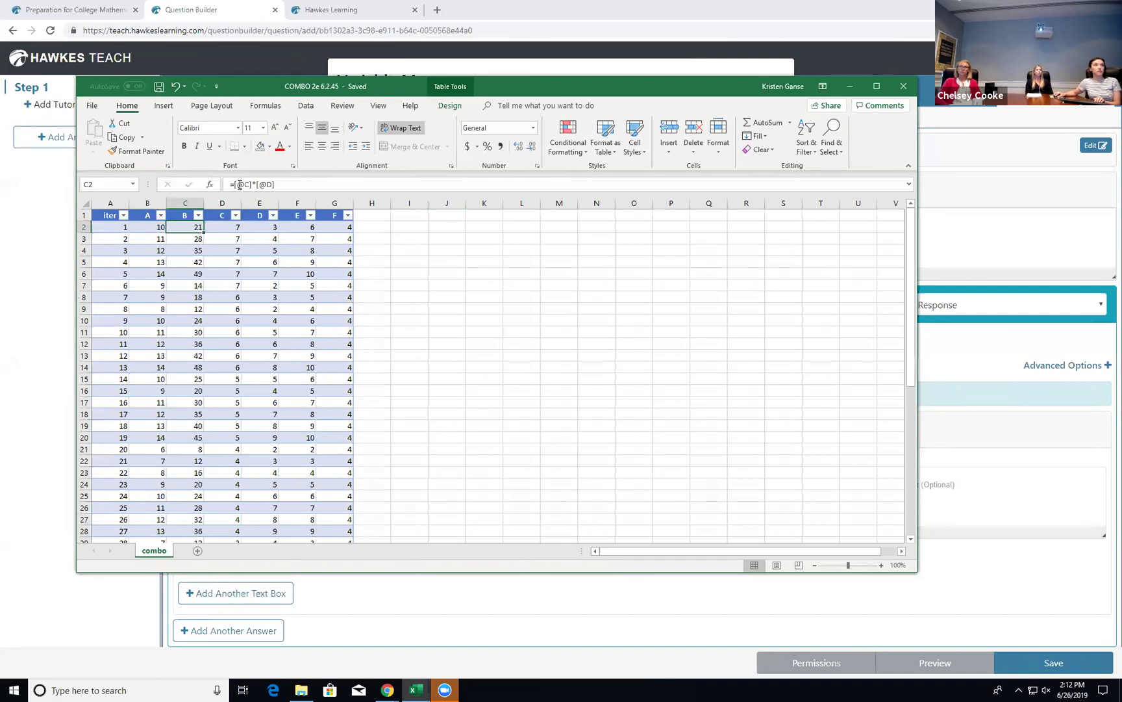
{"action": "left_click", "coordinate": [261, 251]}
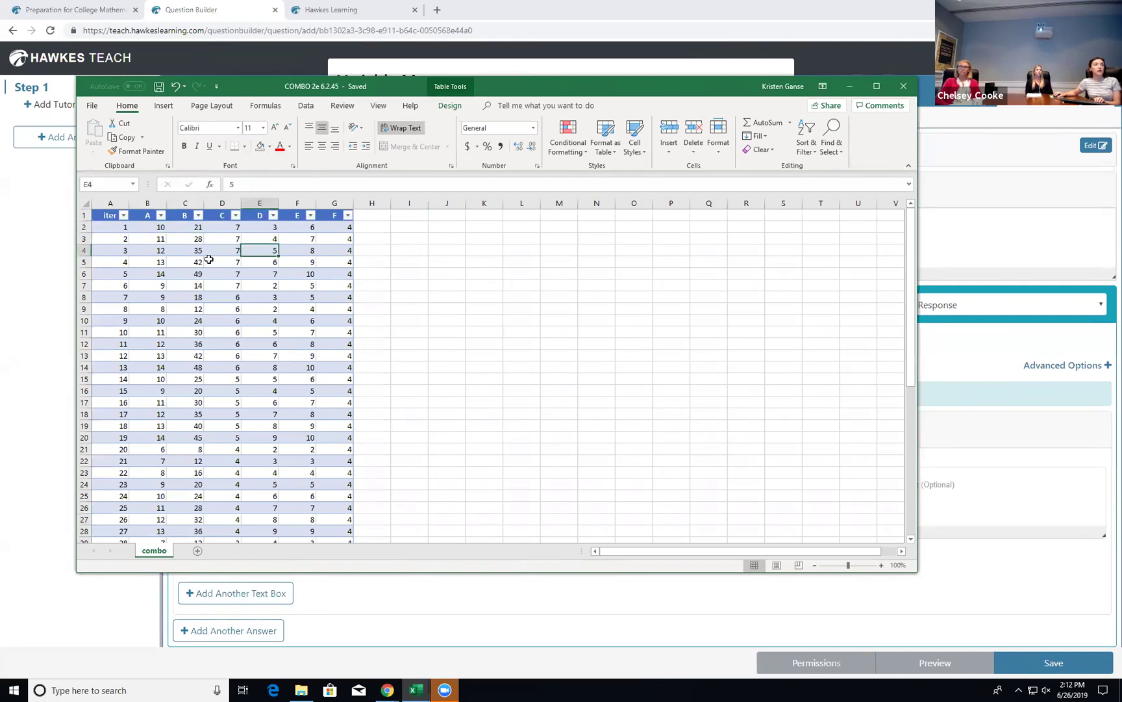
Copy the values of variables A through F for all 50 iterations, leaving out the header row and iter column.
{"action": "left_click", "coordinate": [159, 224]}
{"action": "left_click_drag", "start_coordinate": [159, 225], "coordinate": [348, 513]}
{"action": "key", "text": "ctrl+c"}
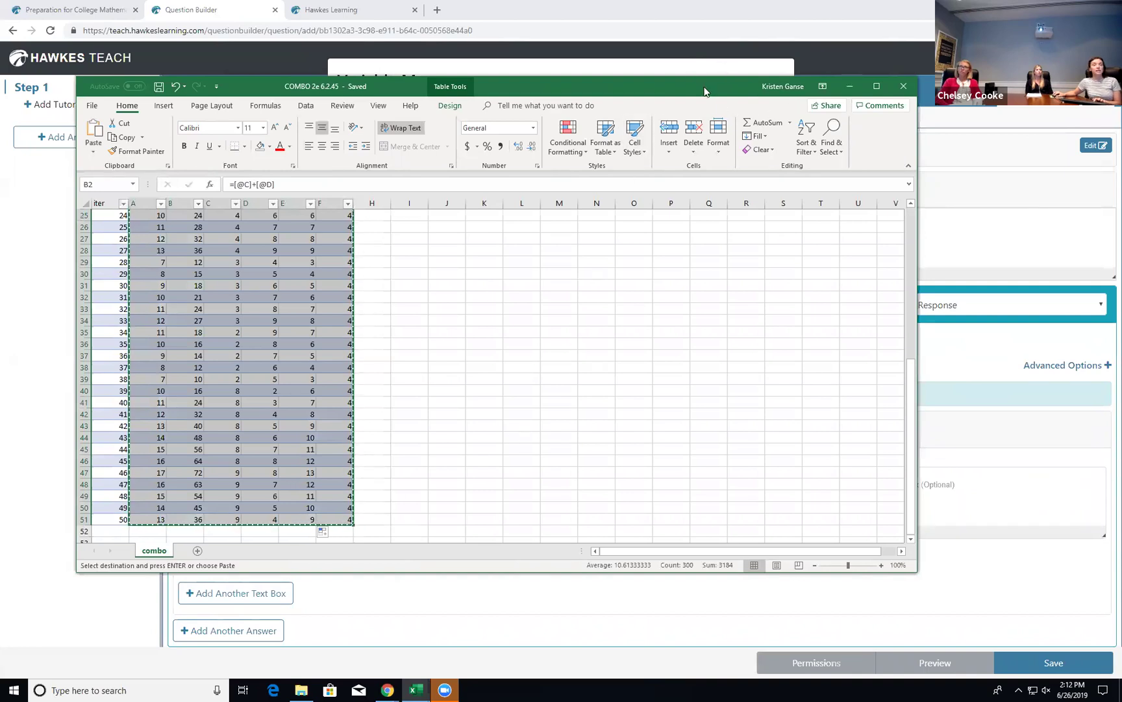
Return to the Variable Manager in Question Builder and paste the copied values into its table starting at cell A1.
{"action": "left_click", "coordinate": [850, 85]}
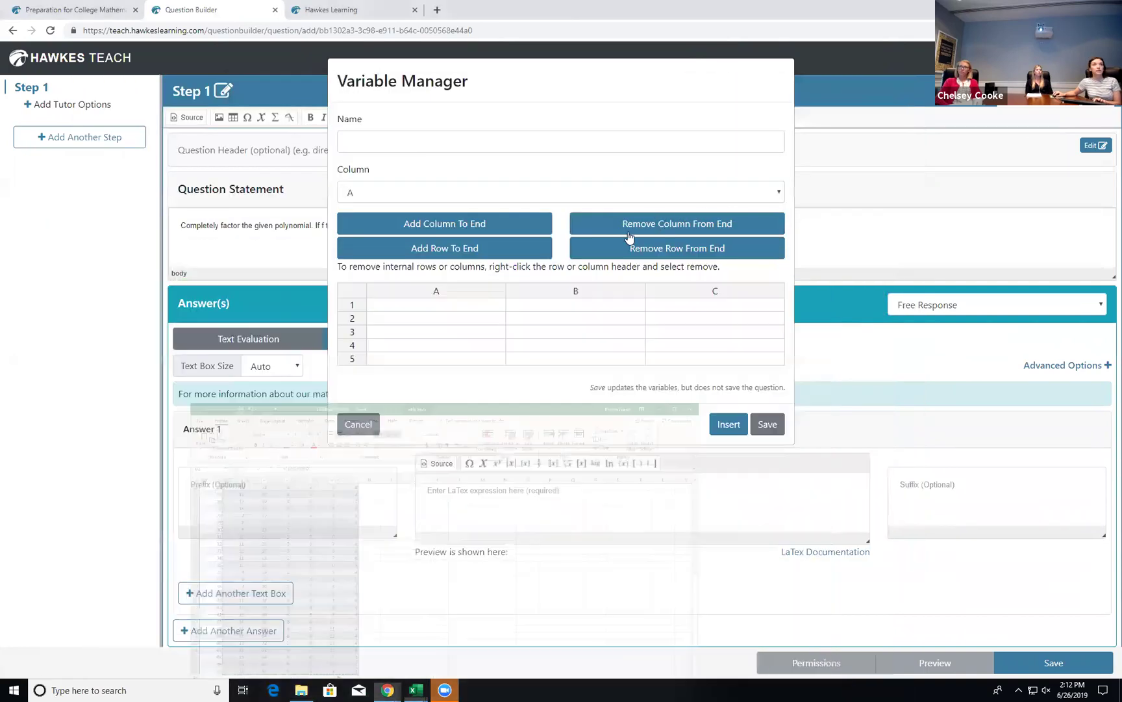
{"action": "left_click", "coordinate": [487, 317]}
{"action": "left_click", "coordinate": [461, 305]}
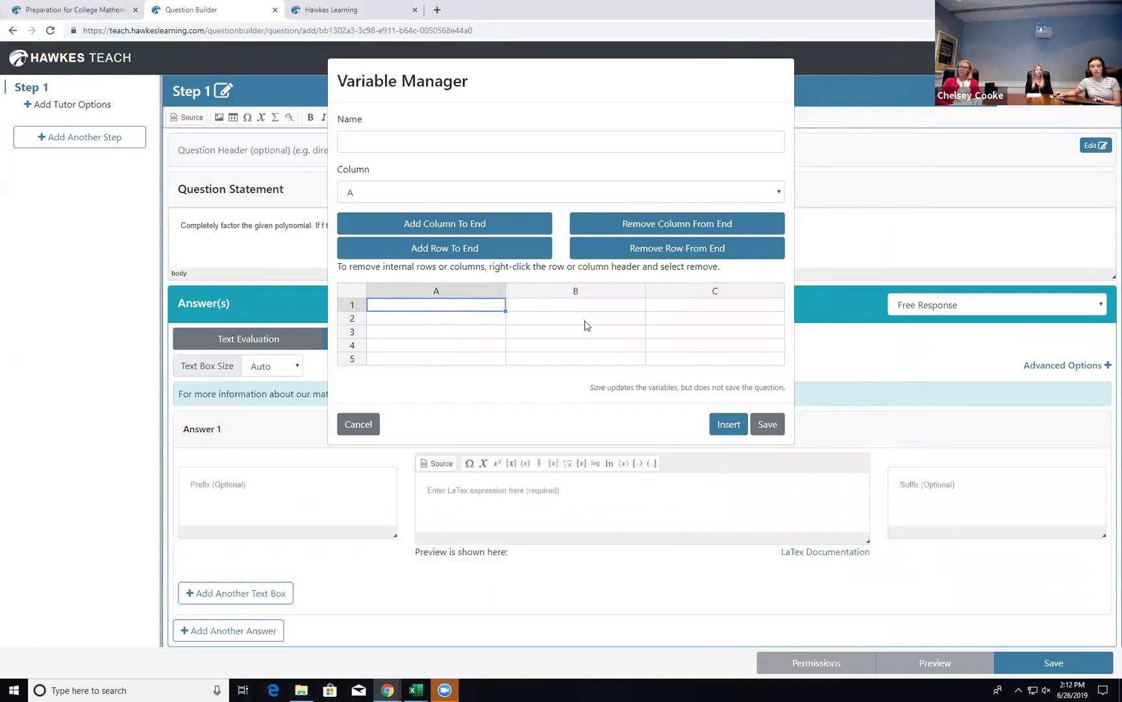
{"action": "key", "text": "ctrl+v"}
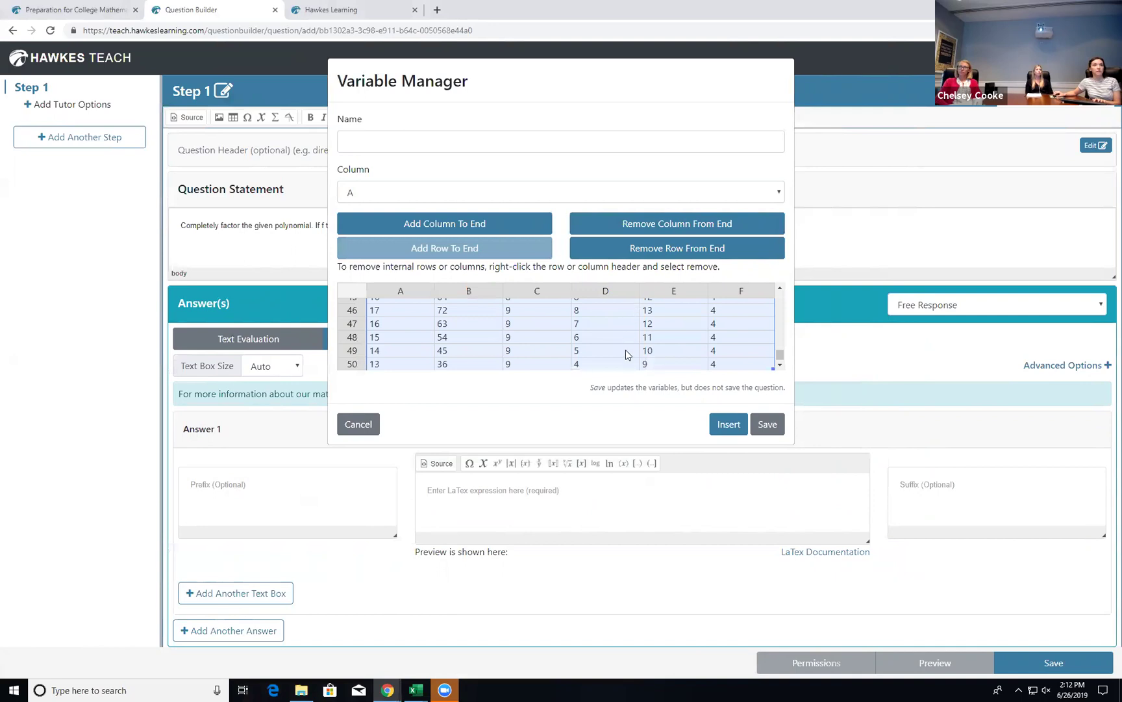
{"action": "scroll", "coordinate": [626, 350], "scroll_direction": "up", "scroll_amount": 1}
{"action": "scroll", "coordinate": [624, 349], "scroll_direction": "up", "scroll_amount": 8}
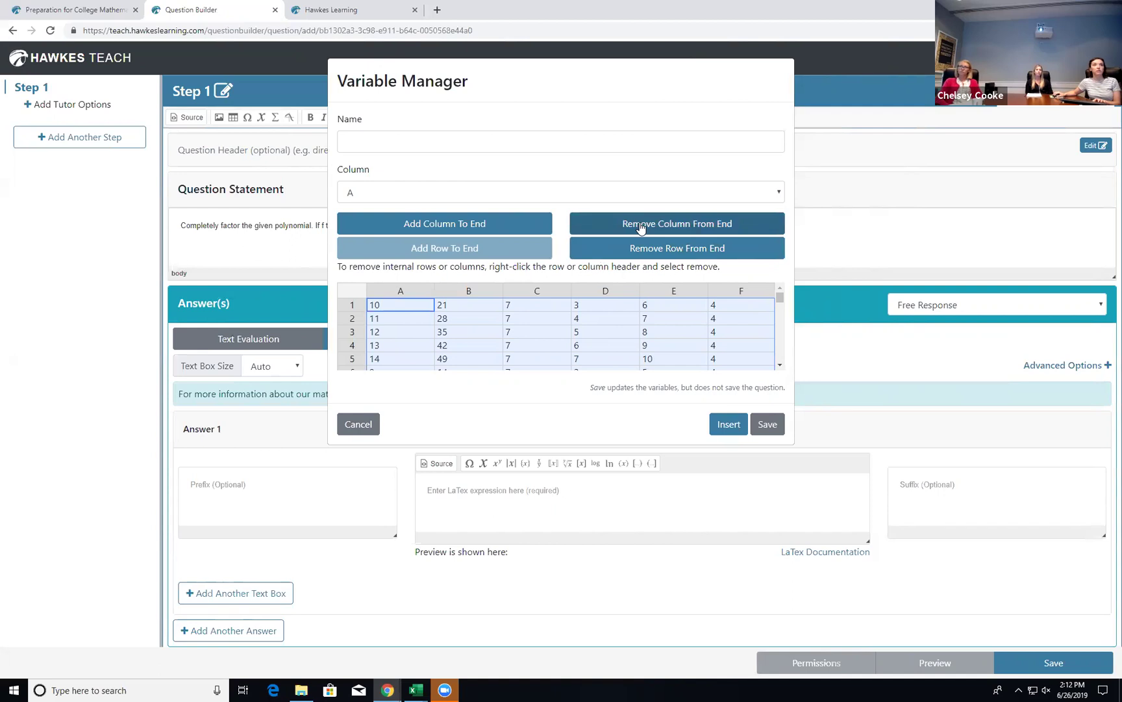
{"action": "right_click", "coordinate": [737, 298]}
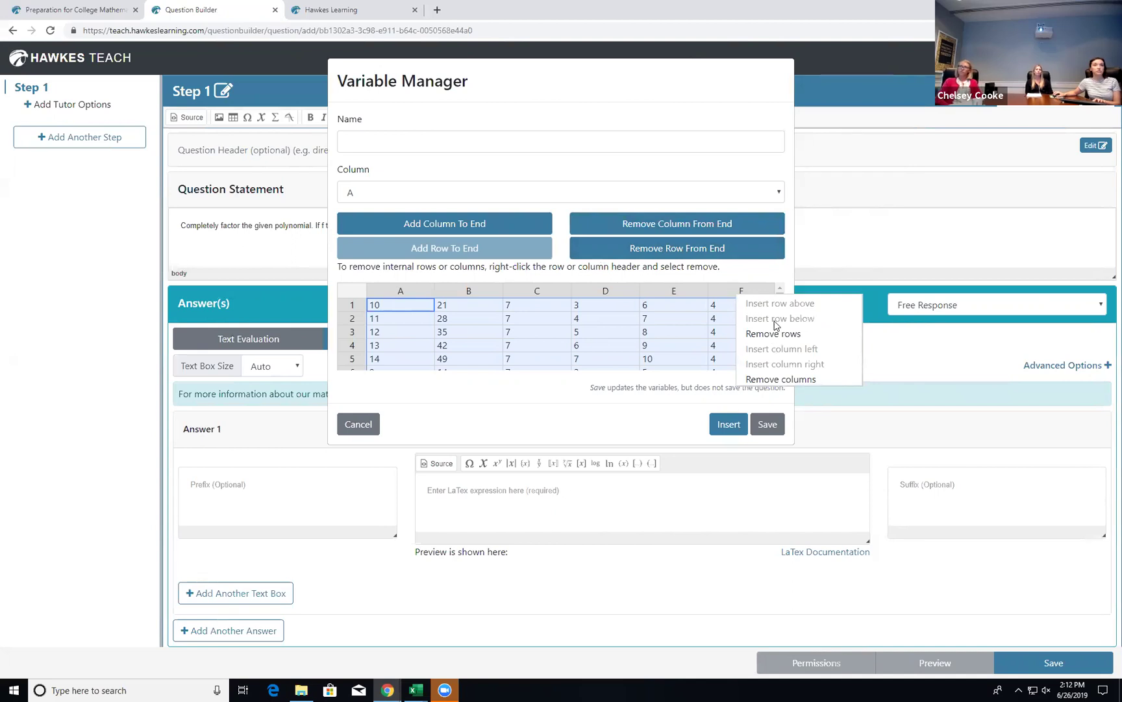
Name the variable table Var, save it and close the Variable Manager without inserting a variable.
{"action": "left_click", "coordinate": [403, 139]}
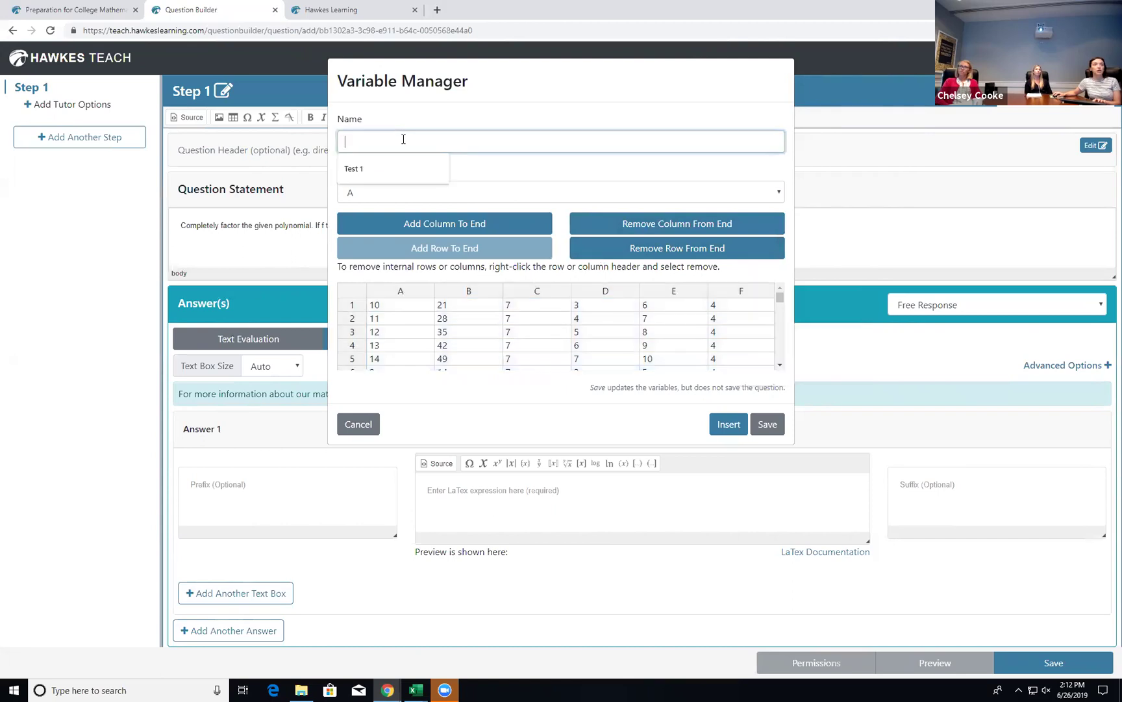
{"action": "left_click", "coordinate": [402, 114]}
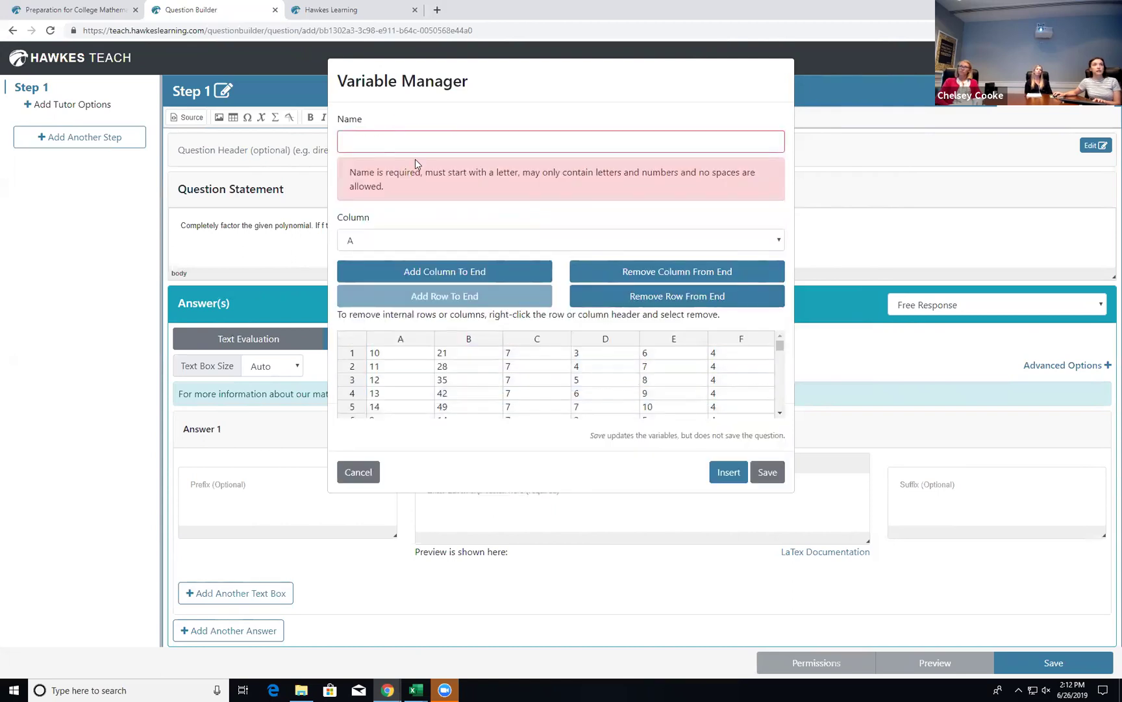
{"action": "left_click", "coordinate": [401, 143]}
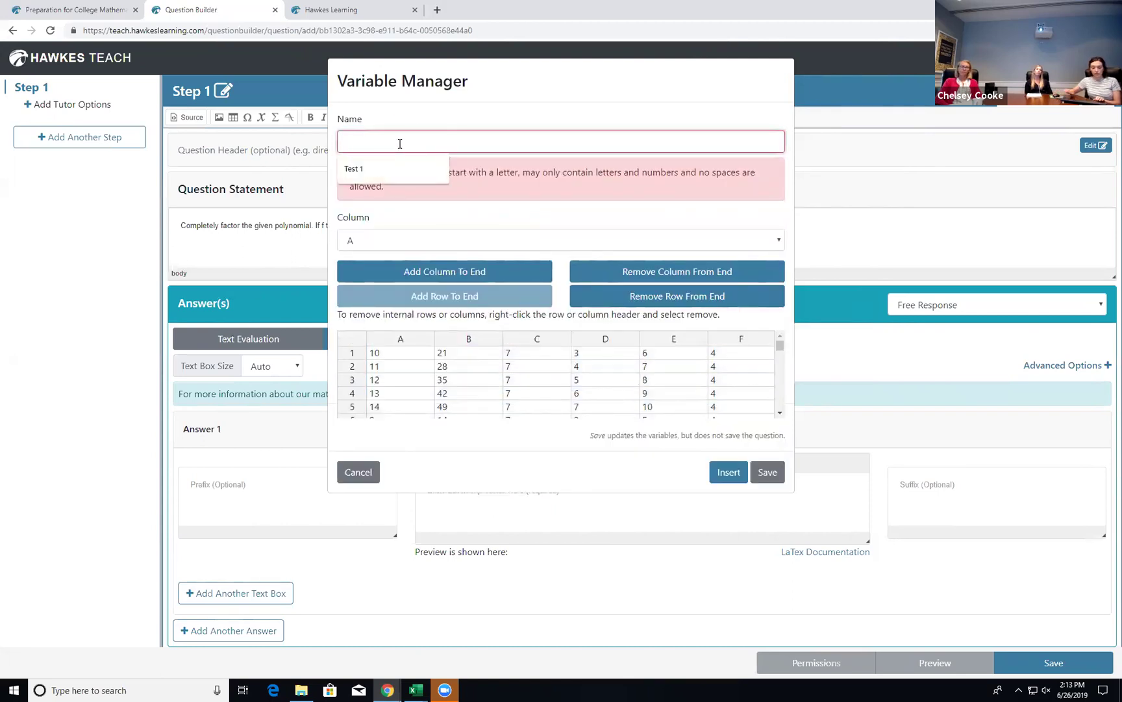
{"action": "type", "text": "Va"}
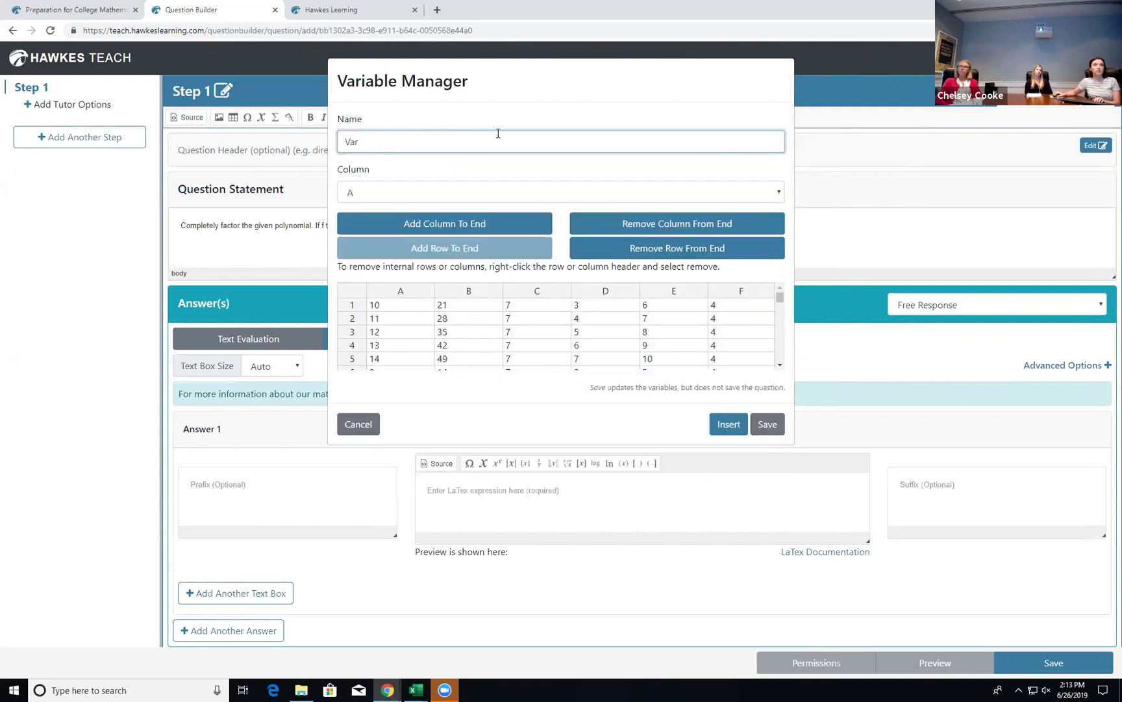
{"action": "type", "text": "r"}
{"action": "left_click", "coordinate": [776, 431]}
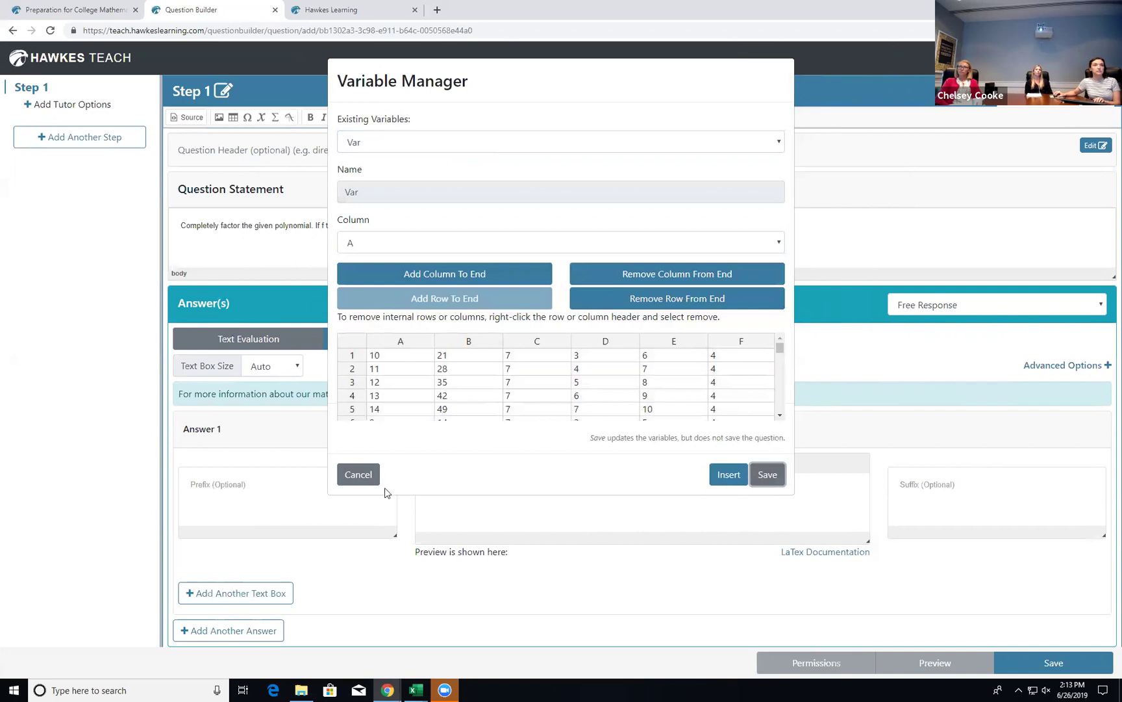
{"action": "left_click", "coordinate": [364, 475]}
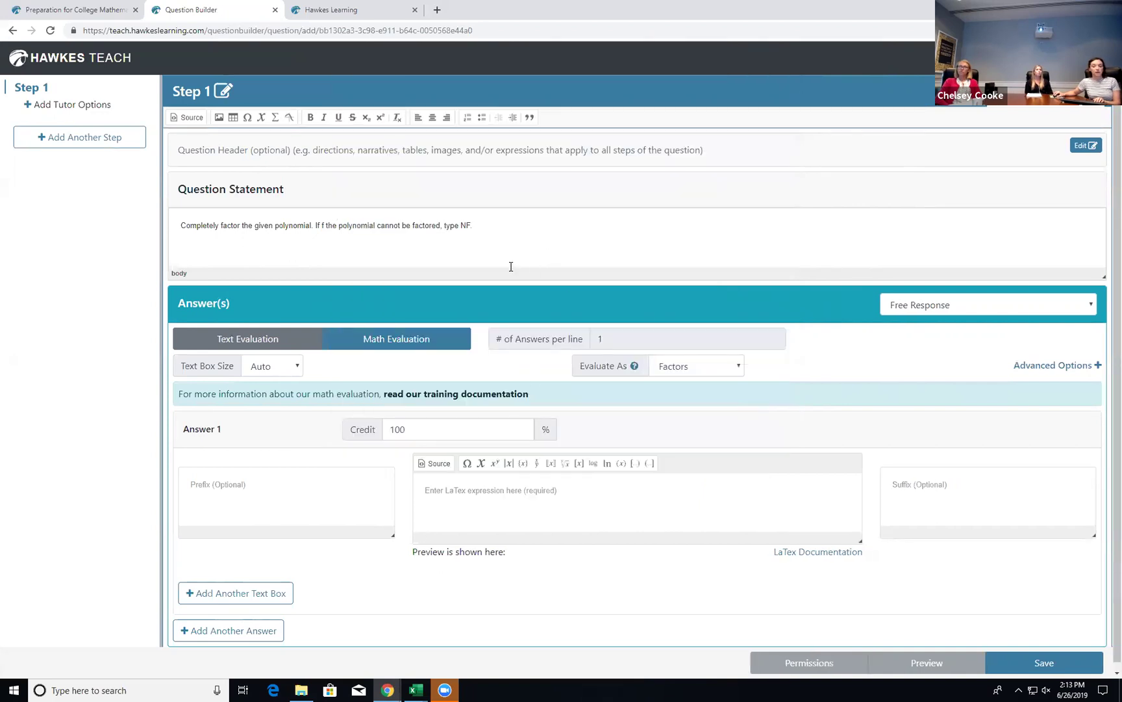
Start a math expression below the question statement's instructions, entering x^{2}+ followed by column A of variable Var and x+.
{"action": "left_click", "coordinate": [271, 118]}
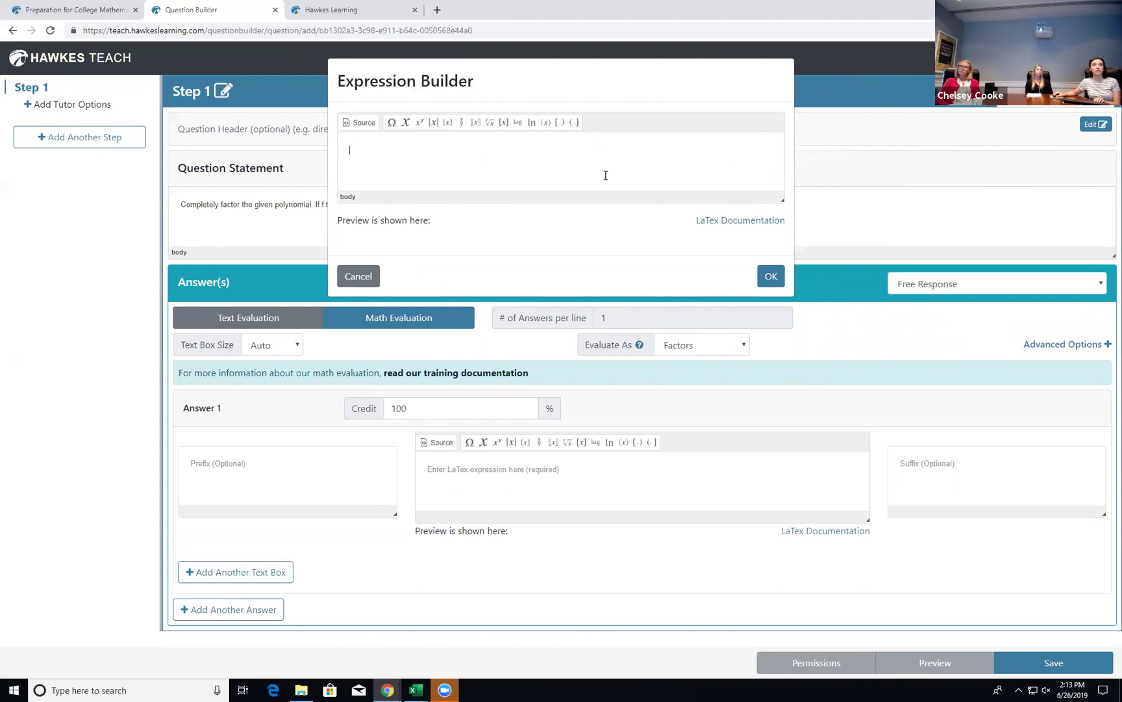
{"action": "left_click", "coordinate": [472, 159]}
{"action": "type", "text": "x^{}"}
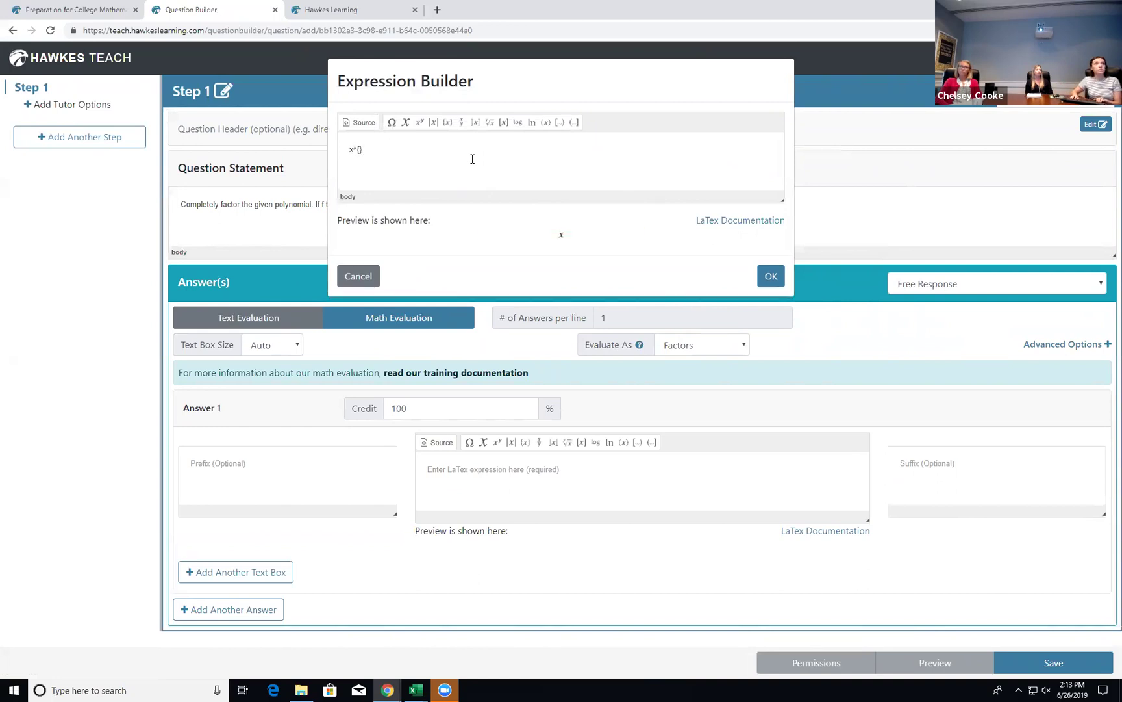
{"action": "type", "text": "2"}
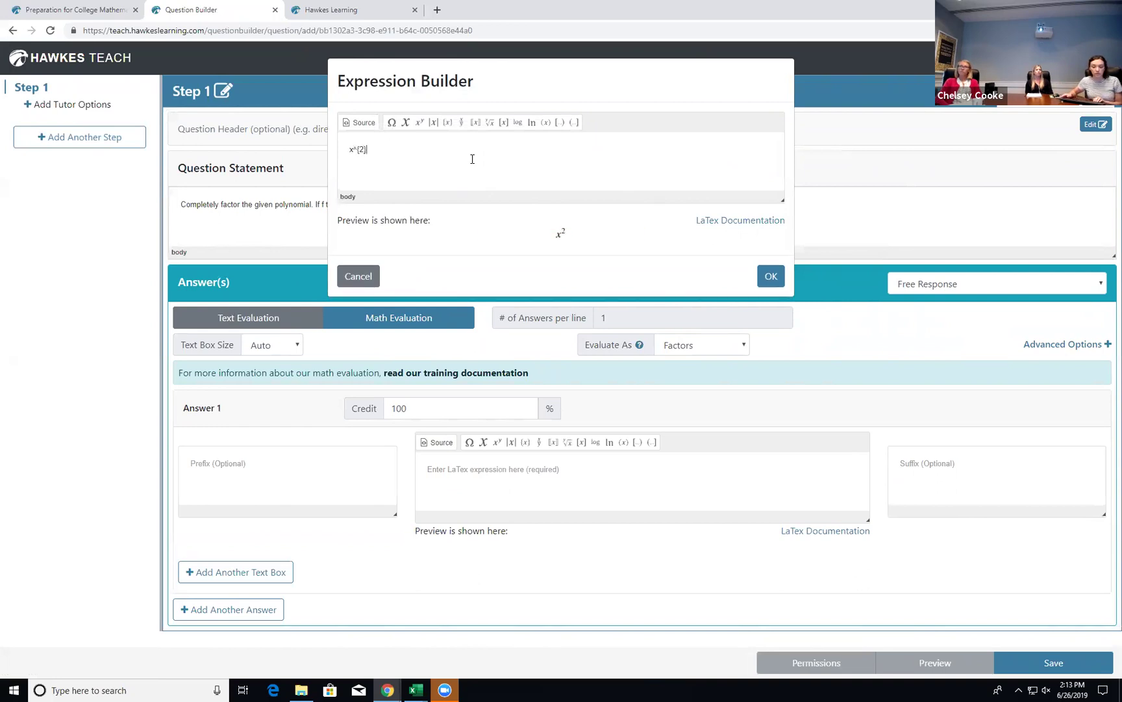
{"action": "type", "text": "+"}
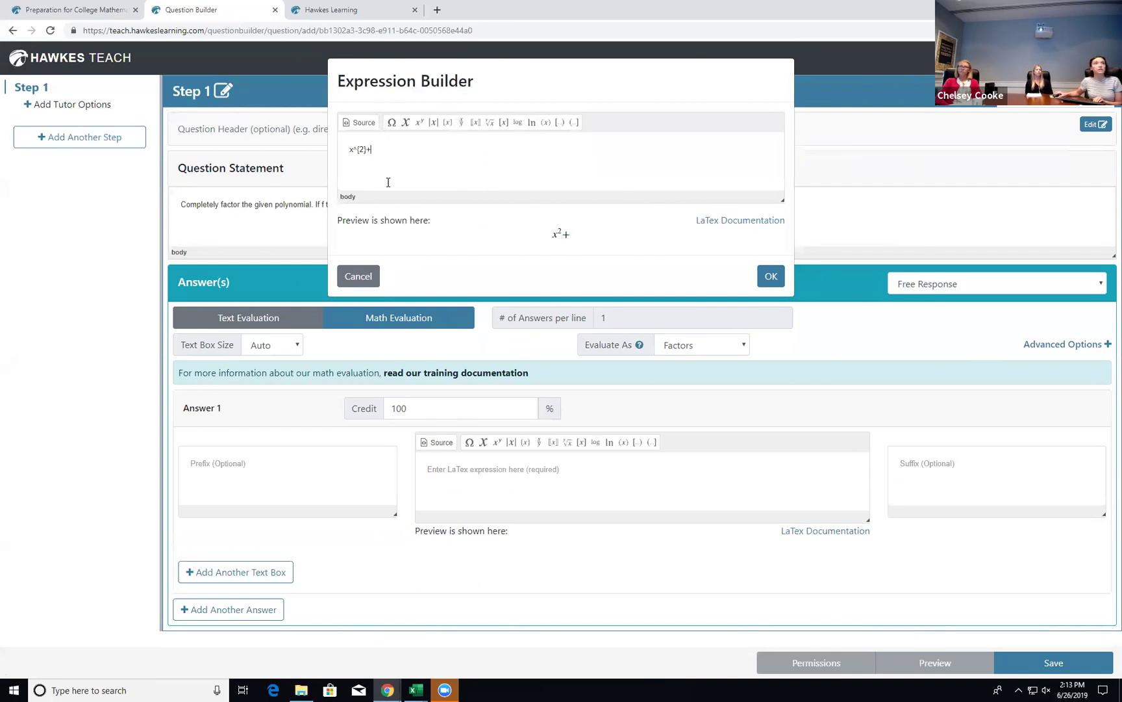
{"action": "left_click", "coordinate": [410, 120]}
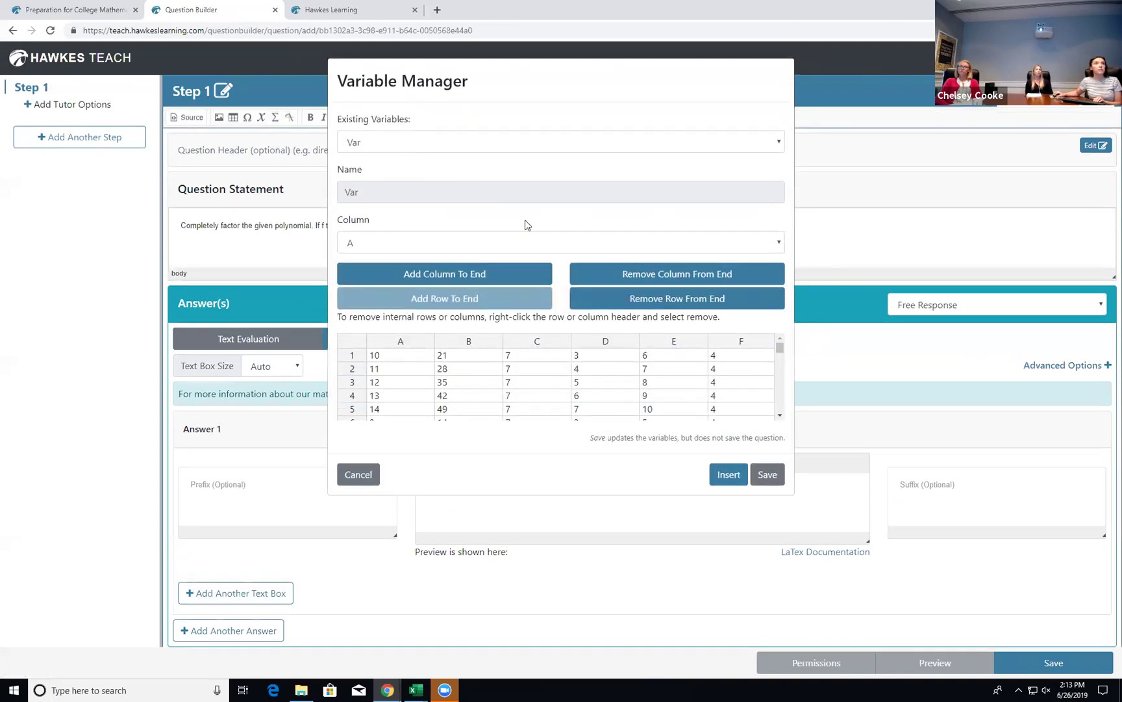
{"action": "left_click", "coordinate": [728, 473]}
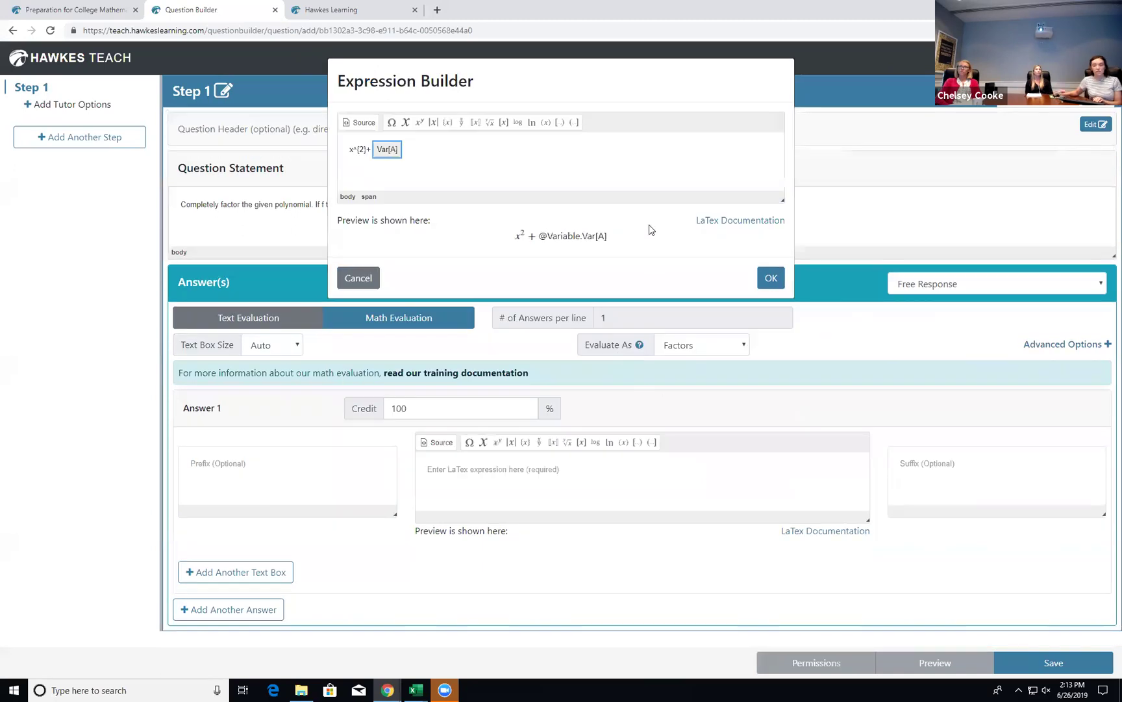
{"action": "type", "text": "x+"}
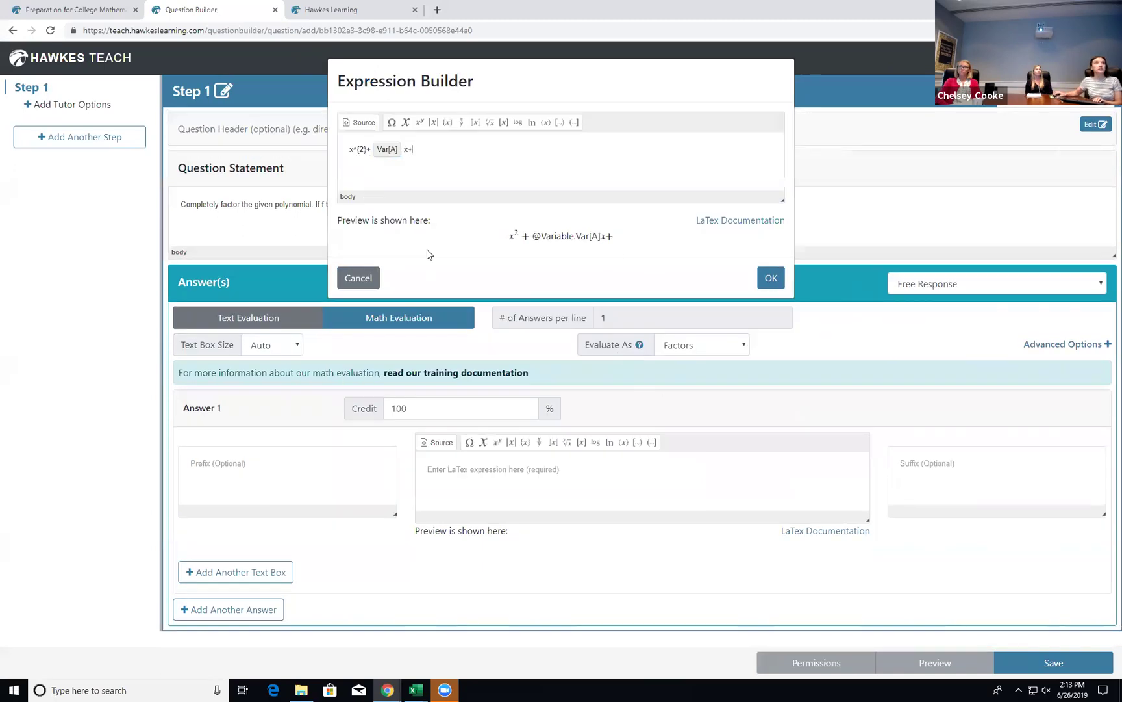
Complete the polynomial with column B of variable Var and insert the expression into the question statement.
{"action": "left_click", "coordinate": [406, 124]}
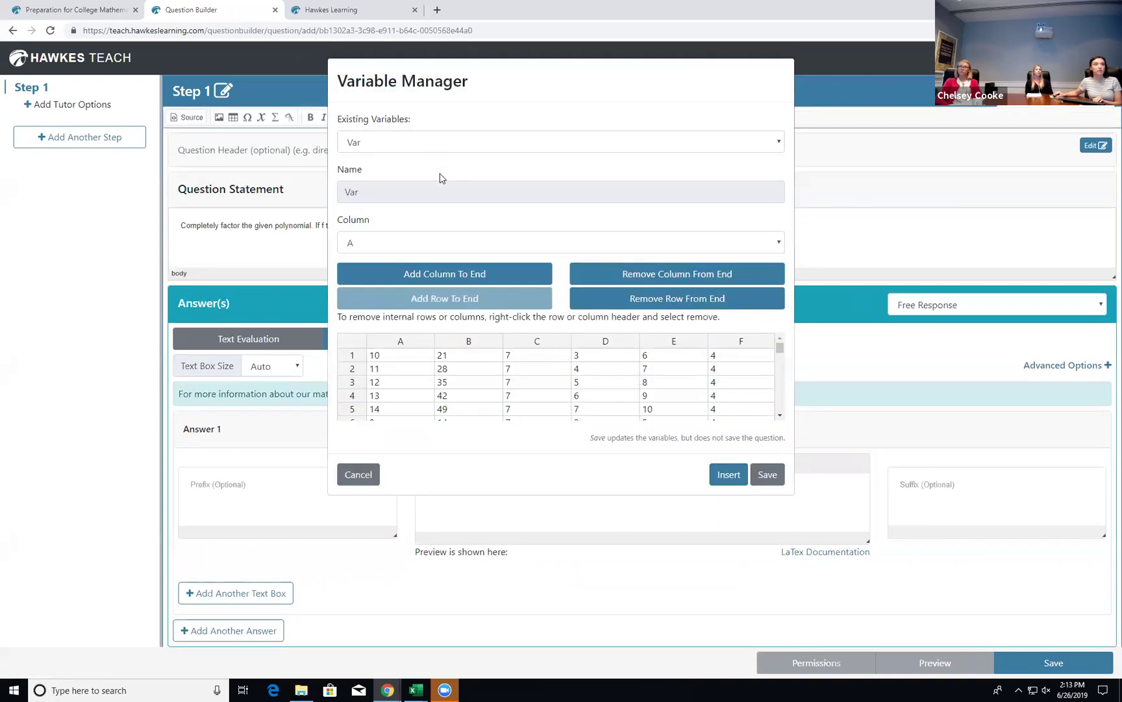
{"action": "left_click", "coordinate": [430, 244]}
{"action": "left_click", "coordinate": [429, 269]}
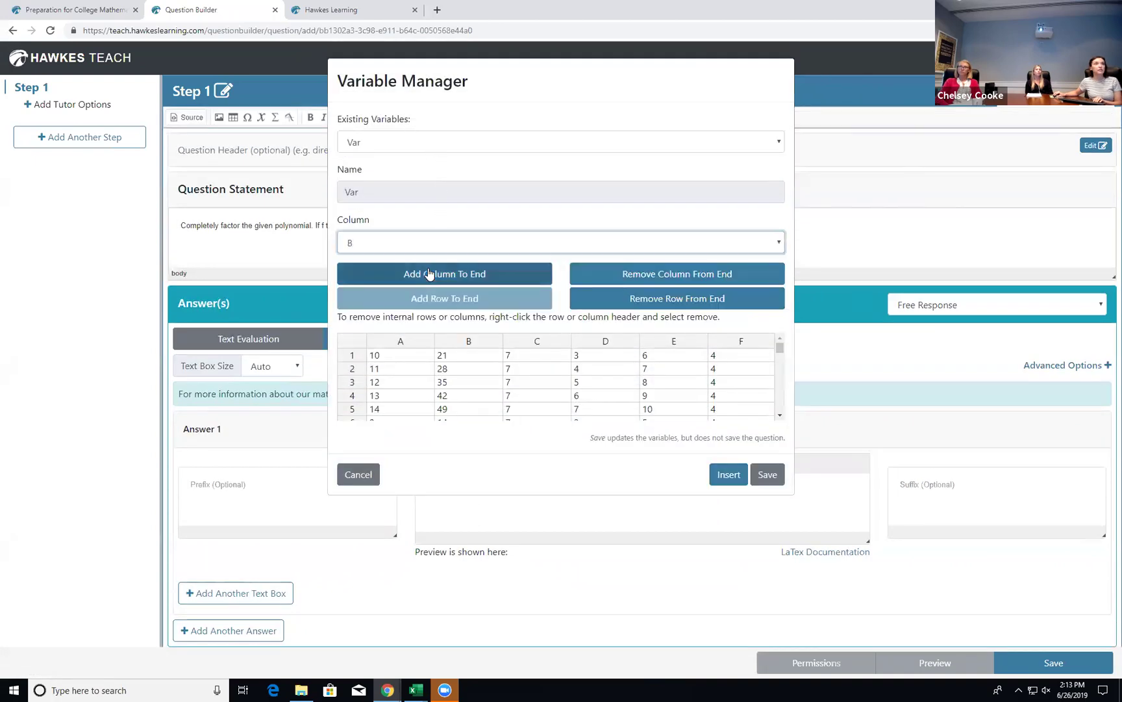
{"action": "left_click", "coordinate": [720, 469]}
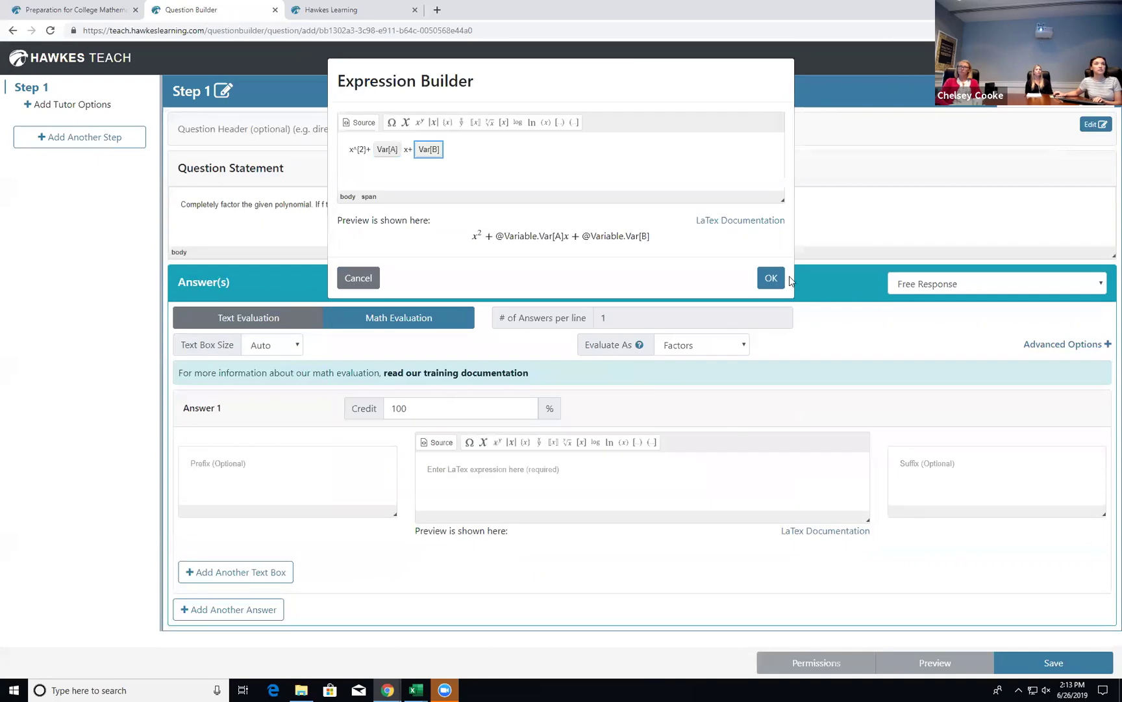
{"action": "left_click", "coordinate": [771, 278]}
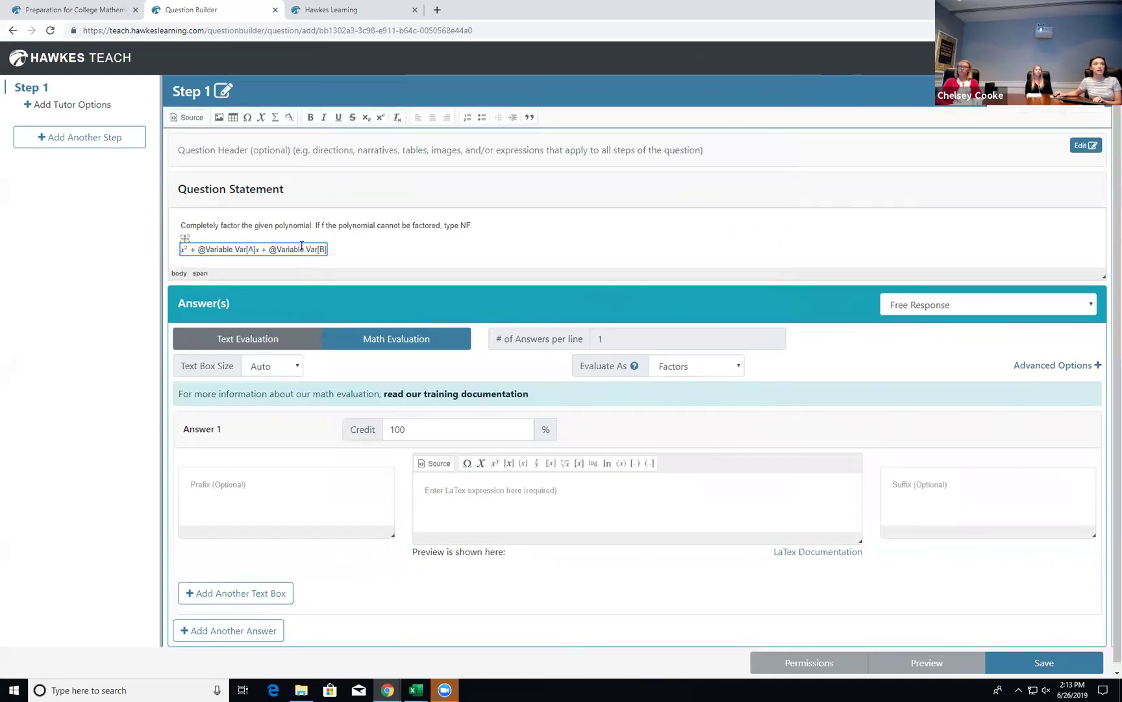
{"action": "left_click", "coordinate": [357, 249]}
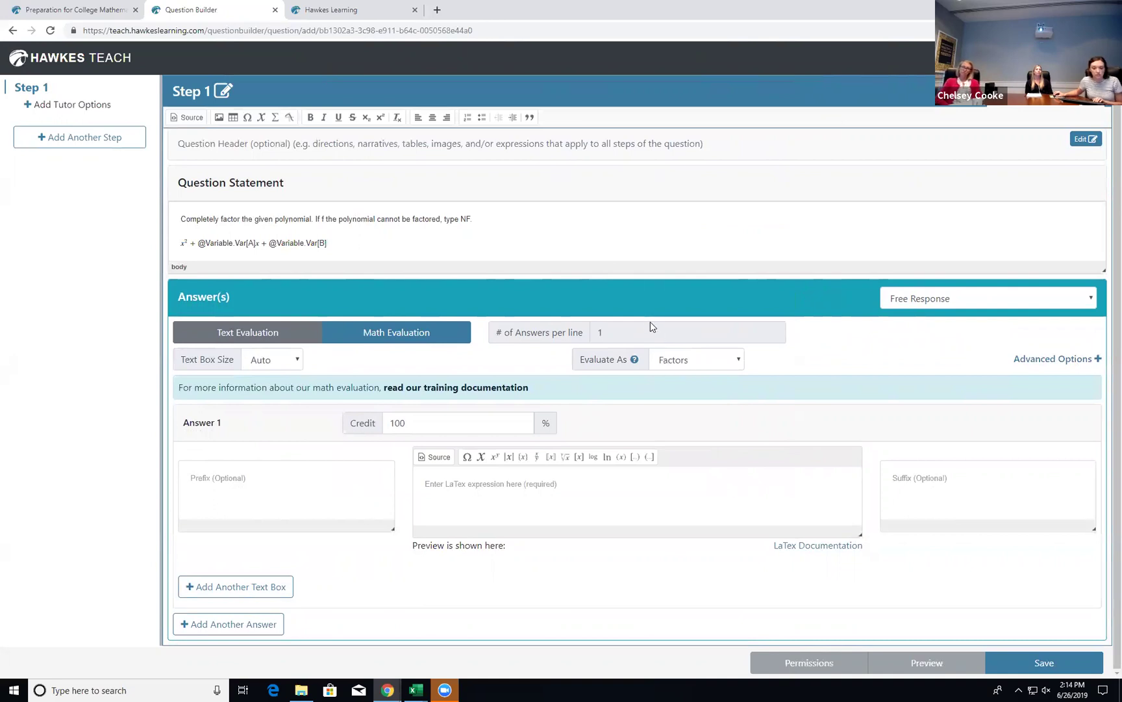
Reopen the question statement's polynomial expression and change the leading term's exponent to 3.
{"action": "double_click", "coordinate": [281, 244]}
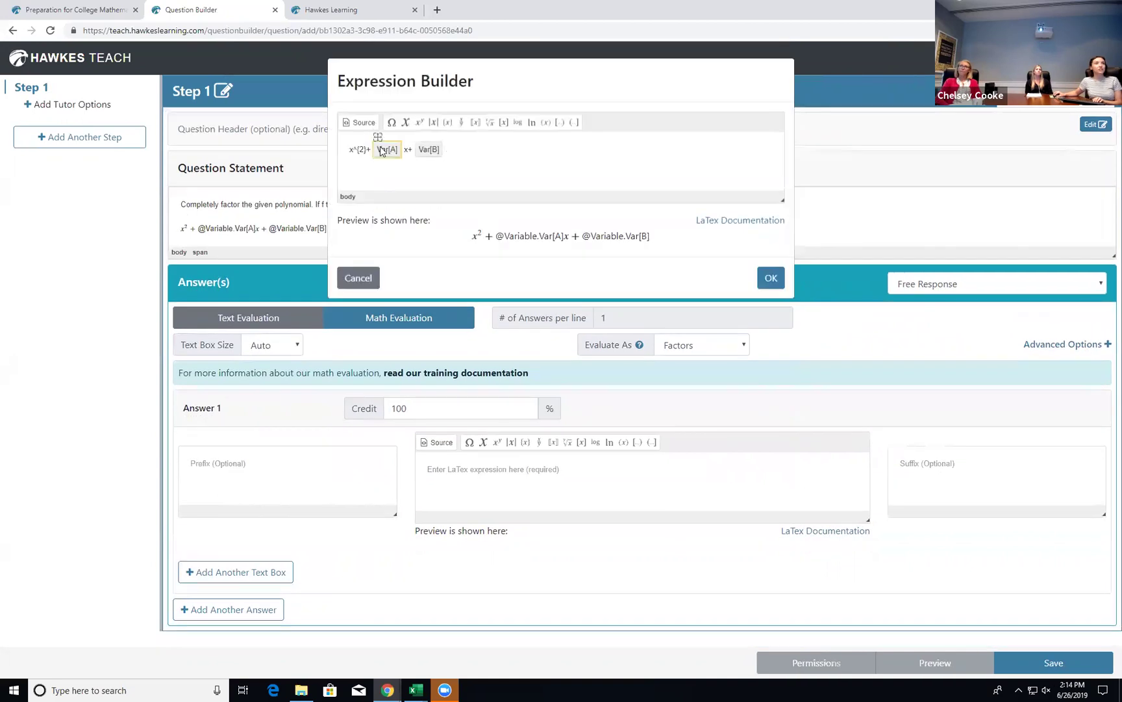
{"action": "key", "text": "BackSpace"}
{"action": "type", "text": "3"}
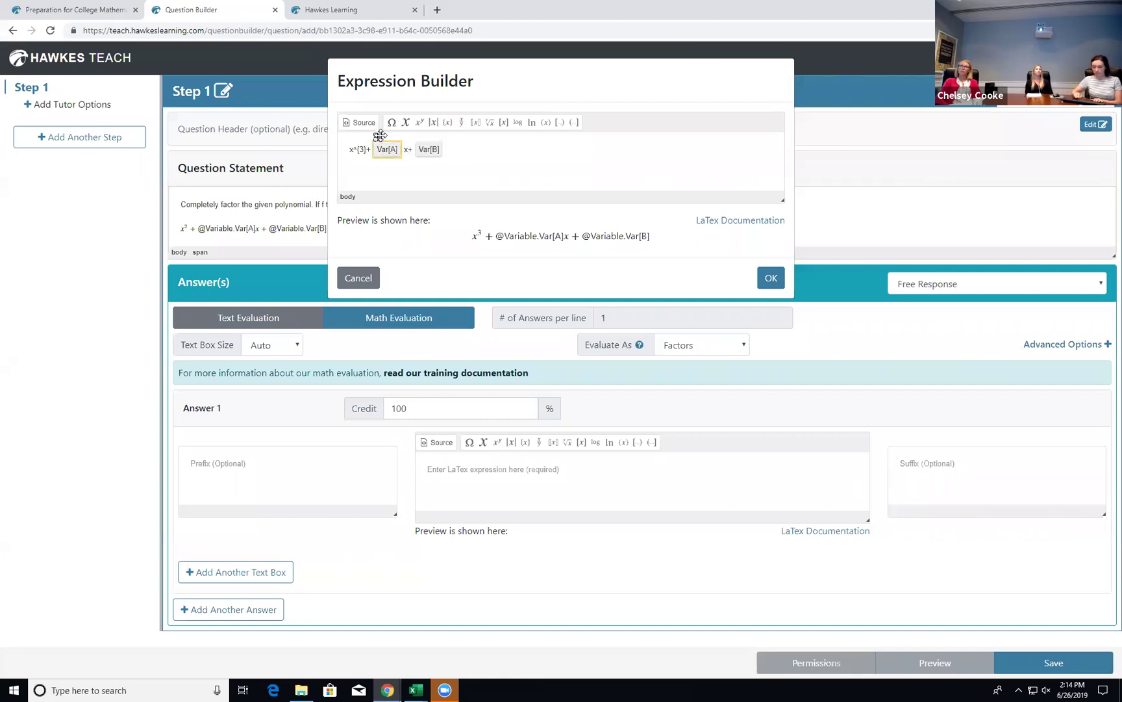
Change the Var[A] term to x^{2}, add x after Var[B], and apply the edited polynomial to the question statement.
{"action": "type", "text": "^"}
{"action": "type", "text": "2"}
{"action": "key", "text": "Return"}
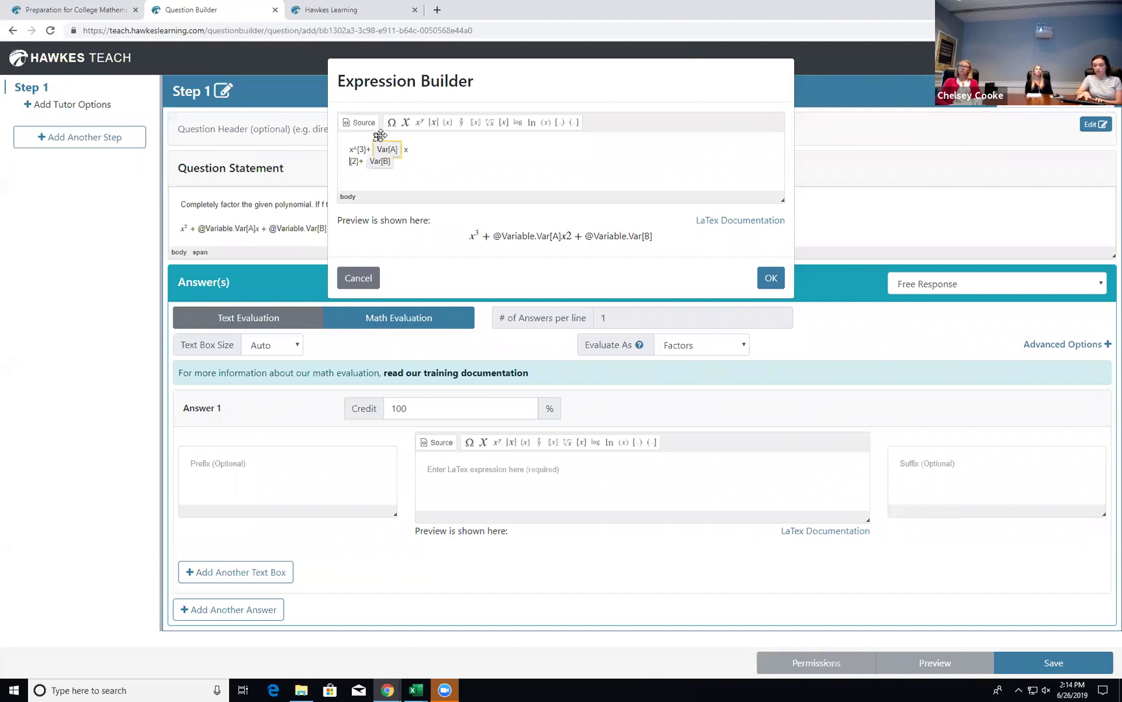
{"action": "key", "text": "Return"}
{"action": "type", "text": "6"}
{"action": "key", "text": "BackSpace"}
{"action": "key", "text": "BackSpace"}
{"action": "key", "text": "BackSpace"}
{"action": "key", "text": "BackSpace"}
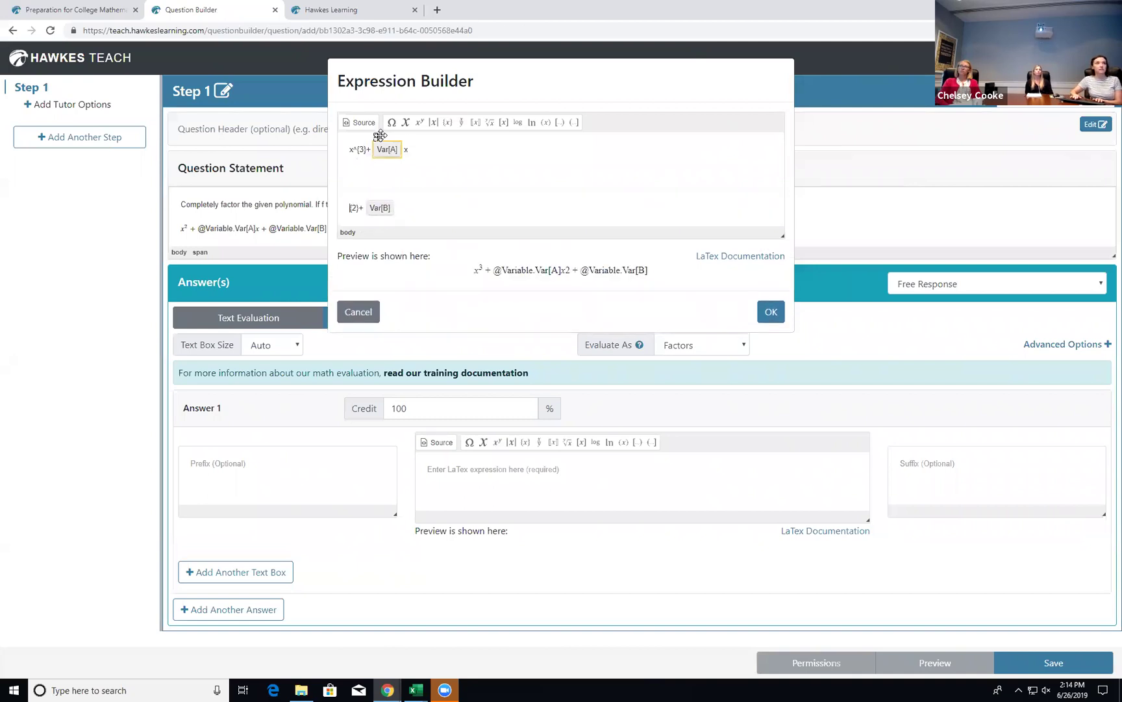
{"action": "key", "text": "BackSpace"}
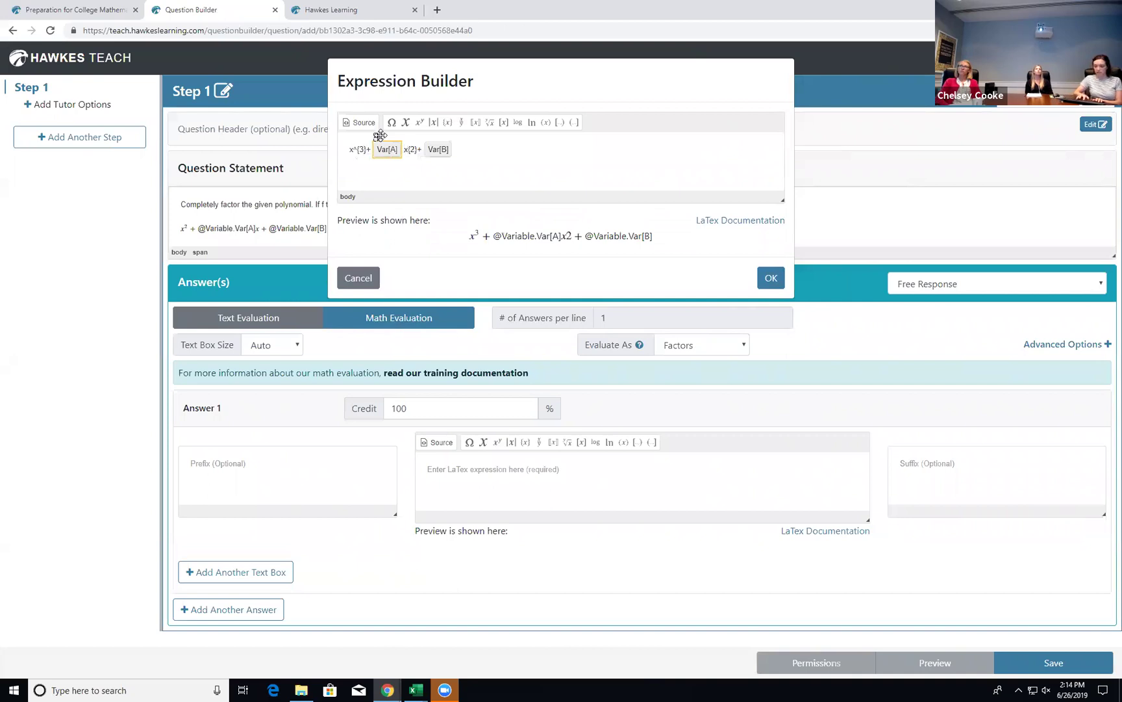
{"action": "type", "text": "^"}
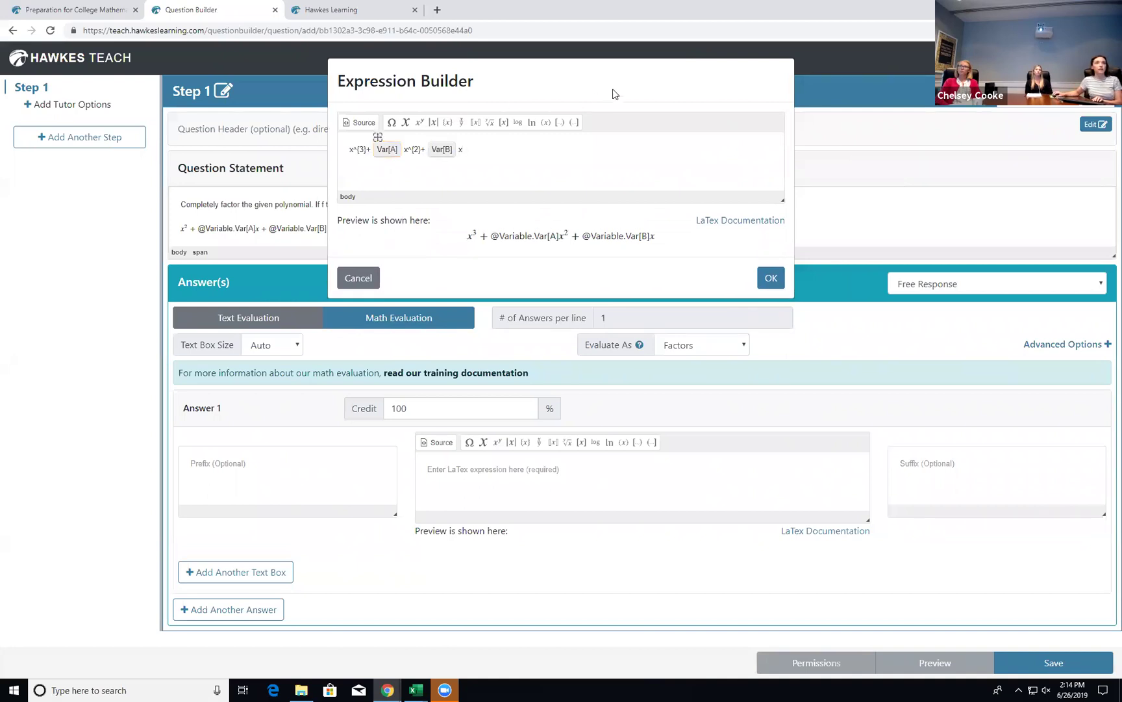
{"action": "left_click", "coordinate": [772, 279]}
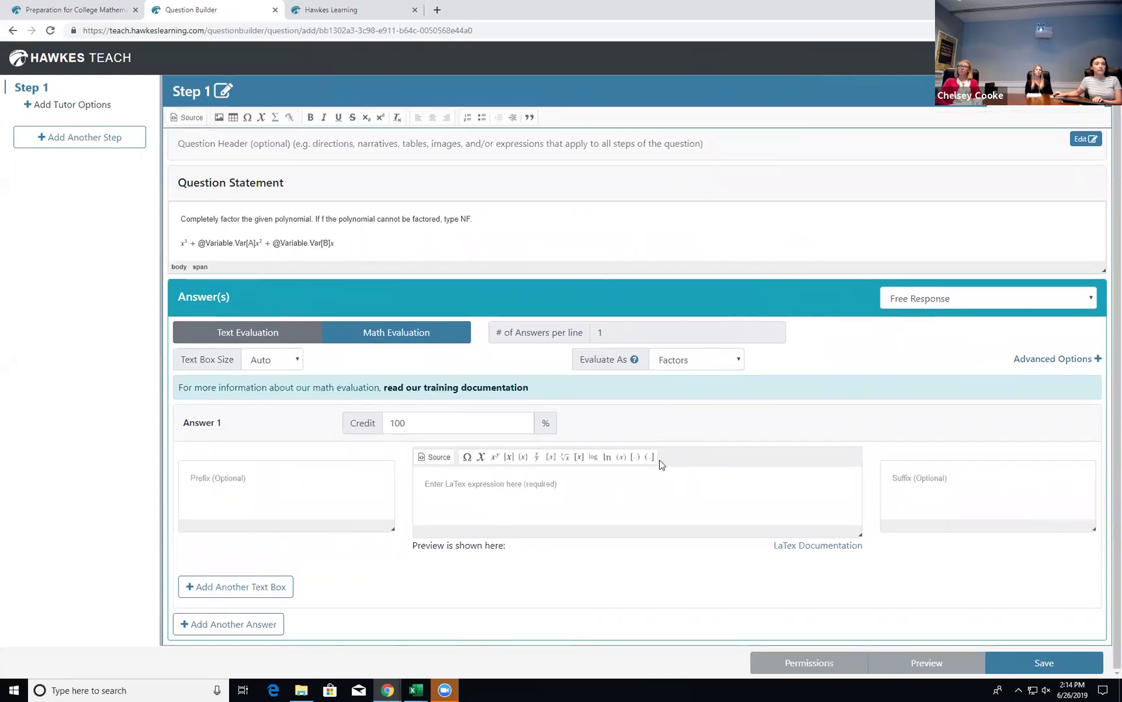
Enter x followed by the parenthesized factor x+Var[C] as the LaTeX expression for Answer 1.
{"action": "left_click", "coordinate": [594, 500]}
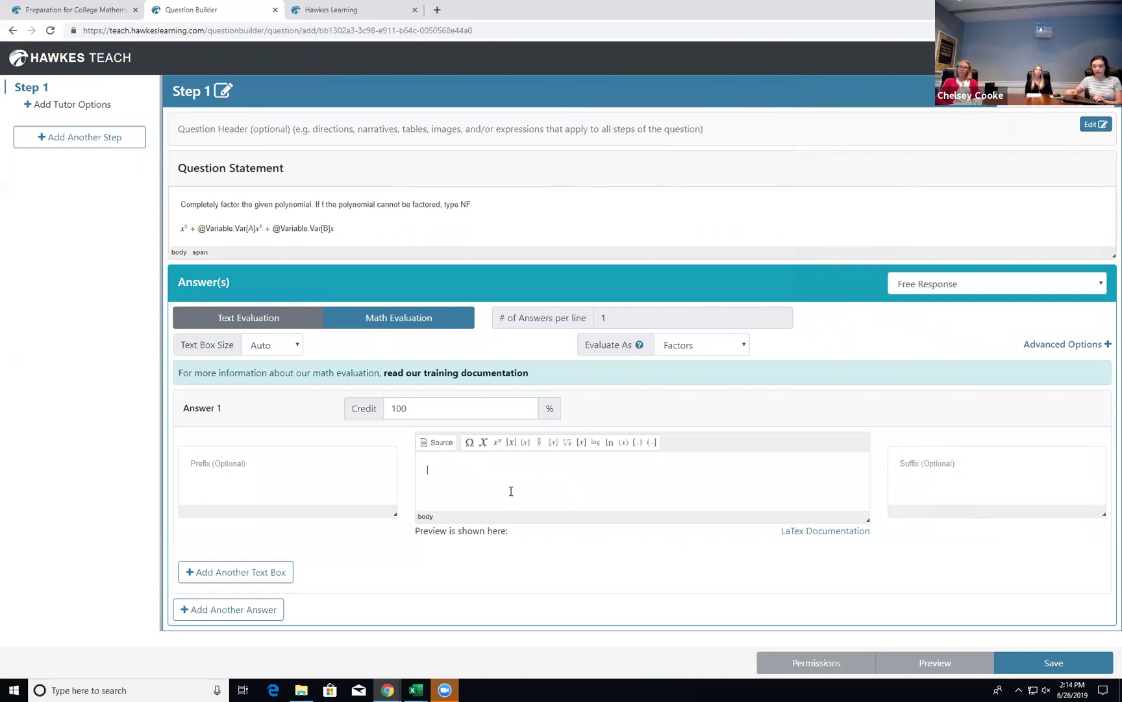
{"action": "type", "text": "x"}
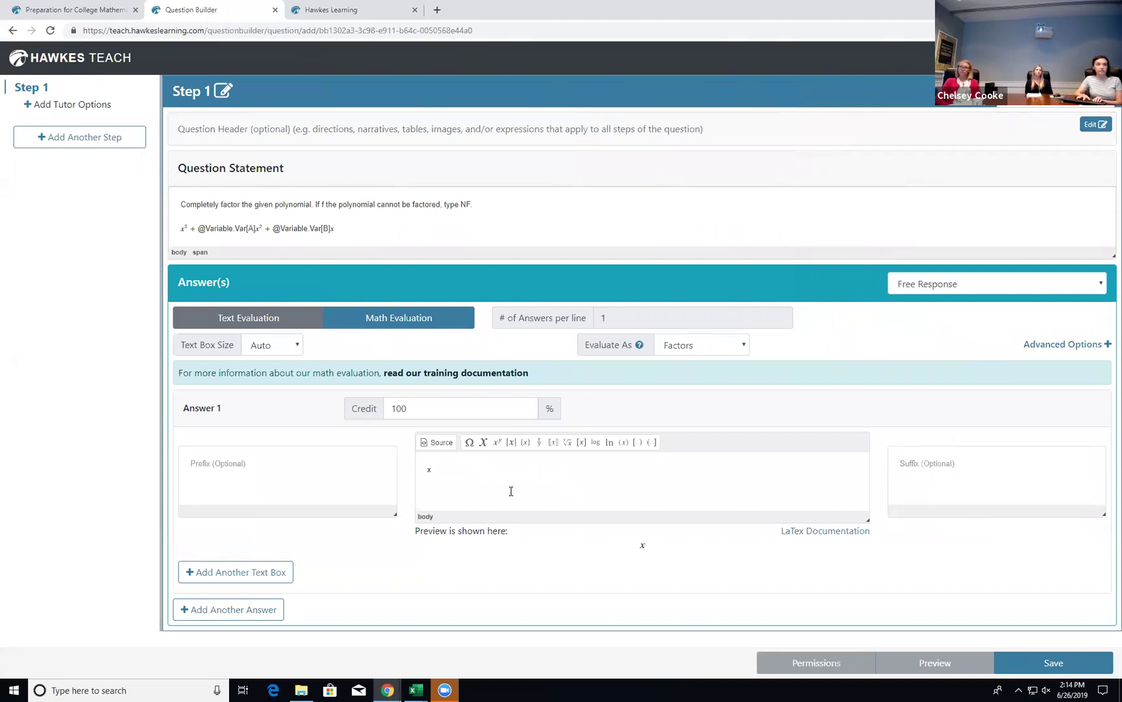
{"action": "left_click", "coordinate": [623, 442]}
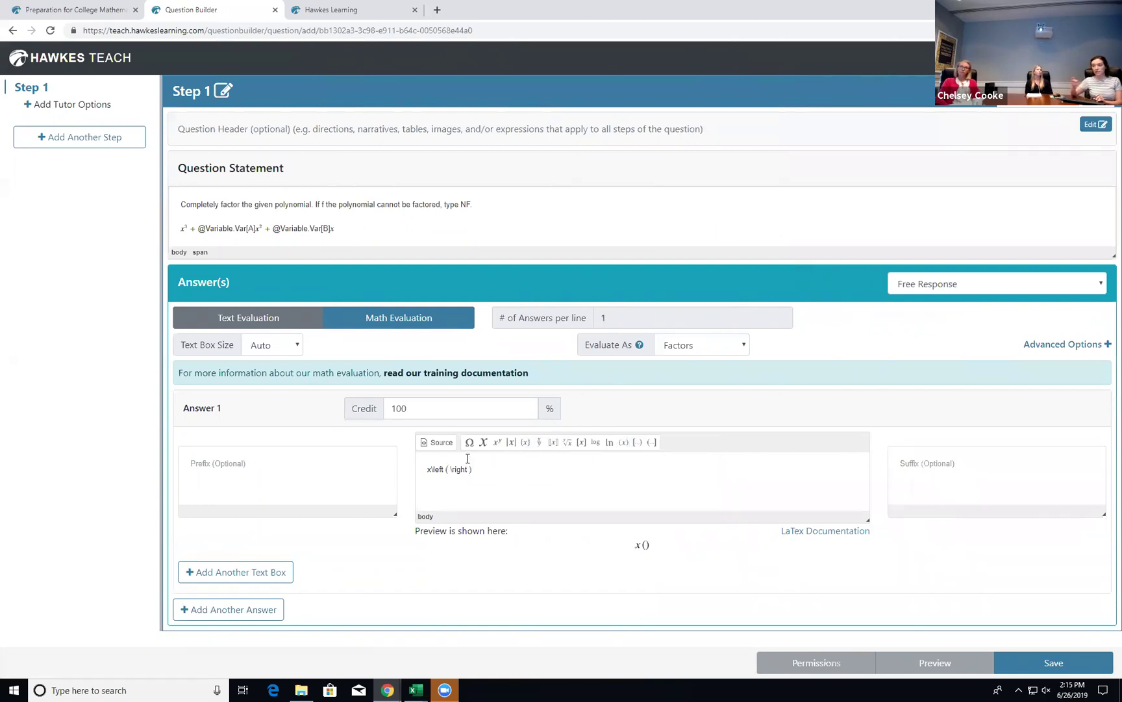
{"action": "type", "text": "x+"}
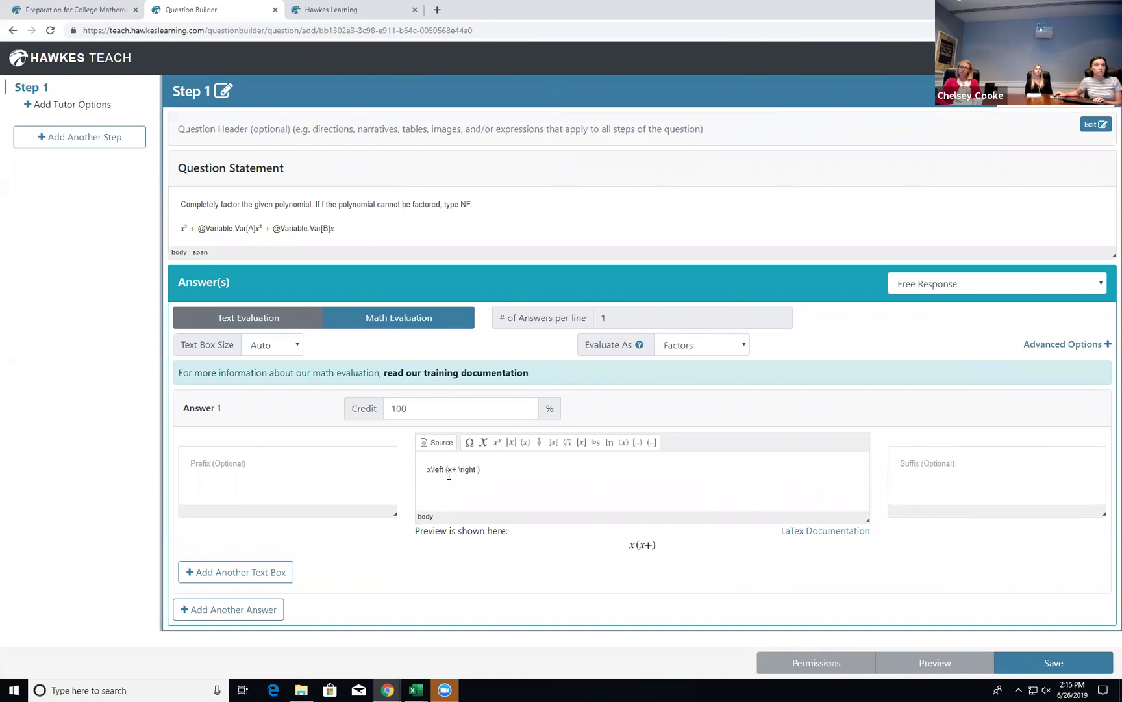
{"action": "left_click", "coordinate": [483, 443]}
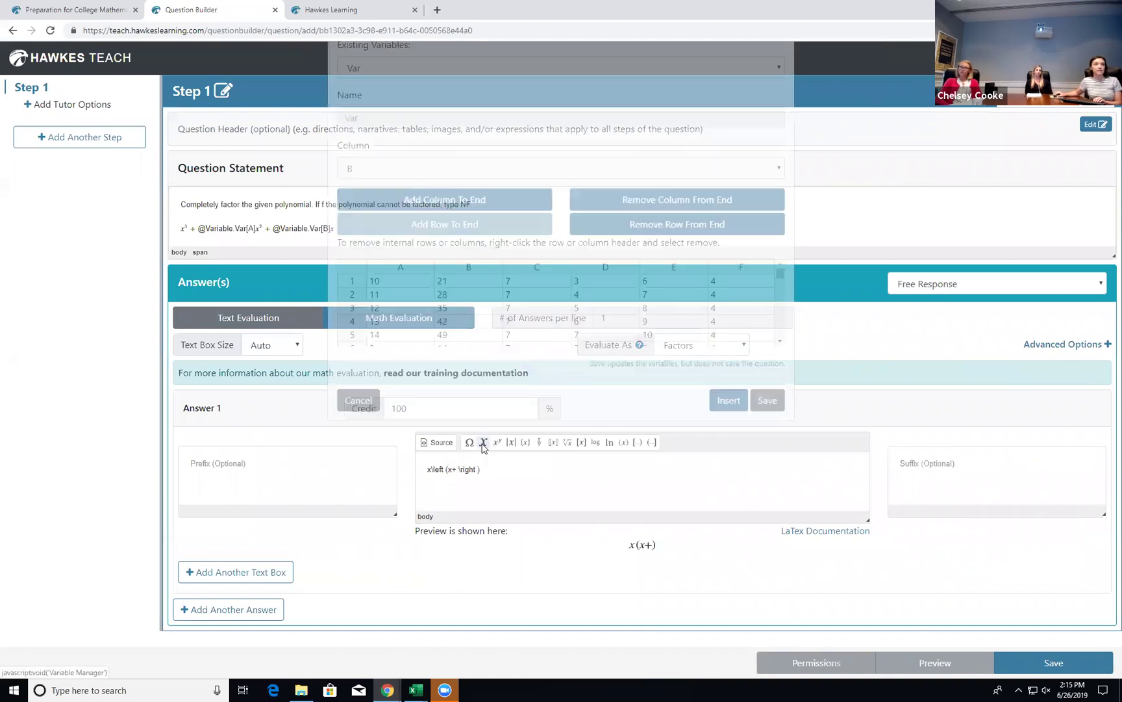
{"action": "left_click", "coordinate": [478, 245]}
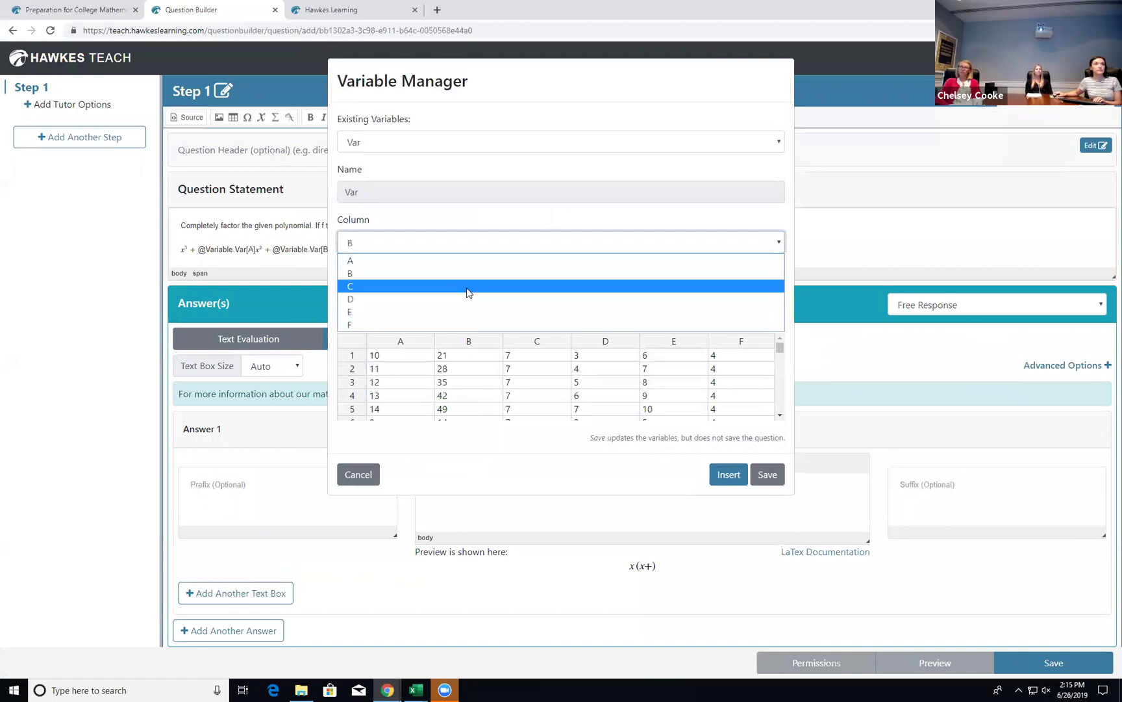
{"action": "left_click", "coordinate": [466, 287]}
{"action": "left_click", "coordinate": [734, 476]}
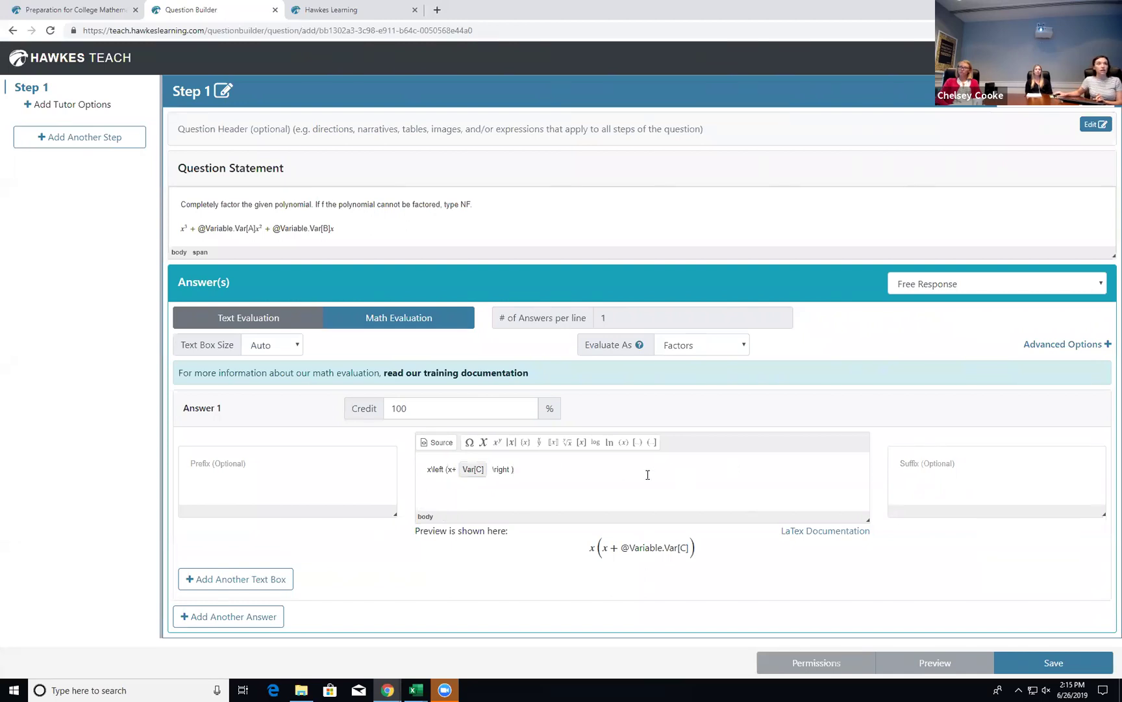
Append a second parenthesized factor, x+Var[D], to the Answer 1 expression.
{"action": "left_click", "coordinate": [624, 442]}
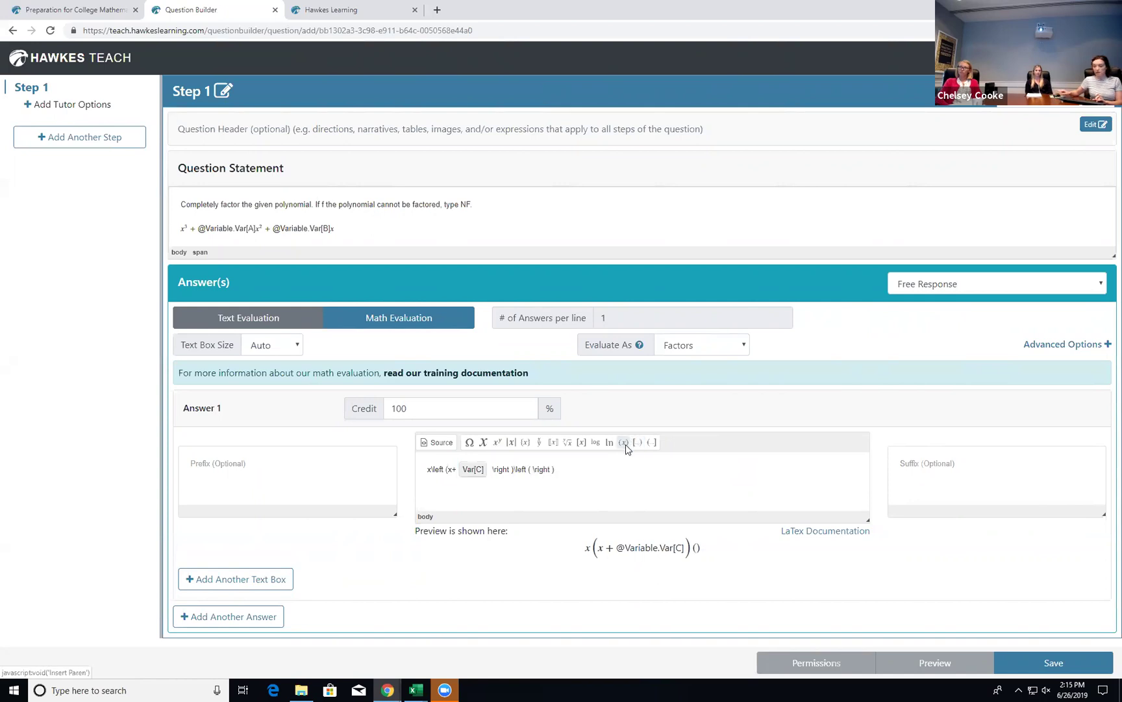
{"action": "type", "text": "x+"}
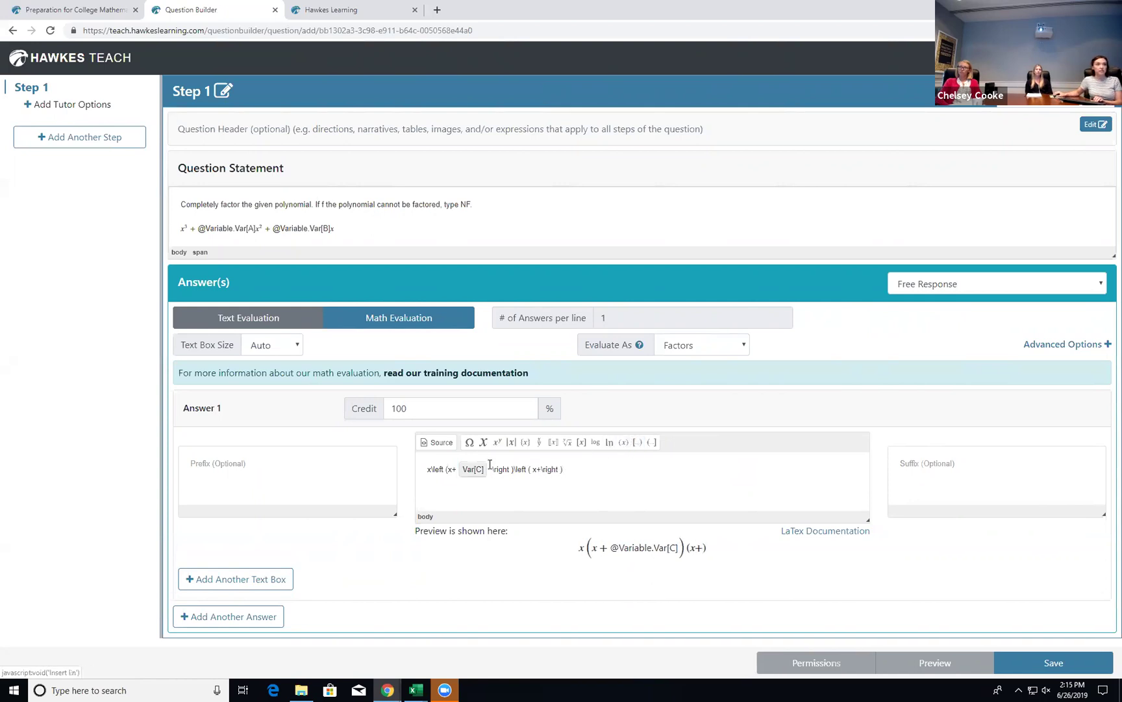
{"action": "left_click", "coordinate": [482, 442]}
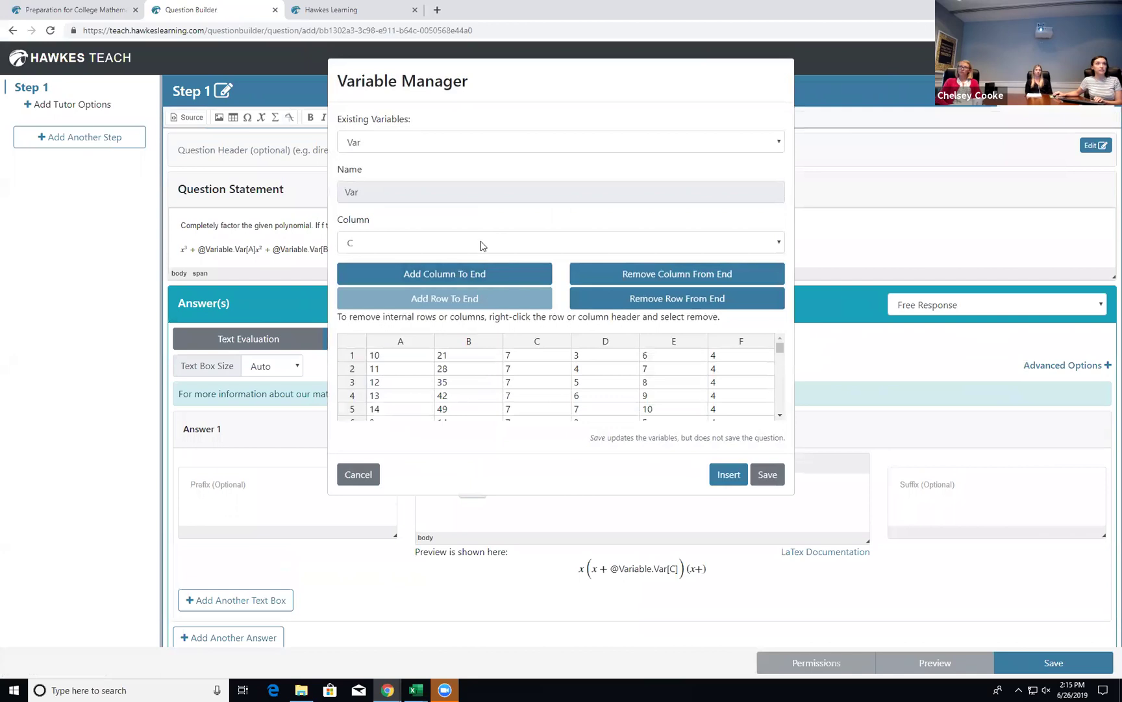
{"action": "left_click", "coordinate": [482, 246]}
{"action": "left_click", "coordinate": [471, 298]}
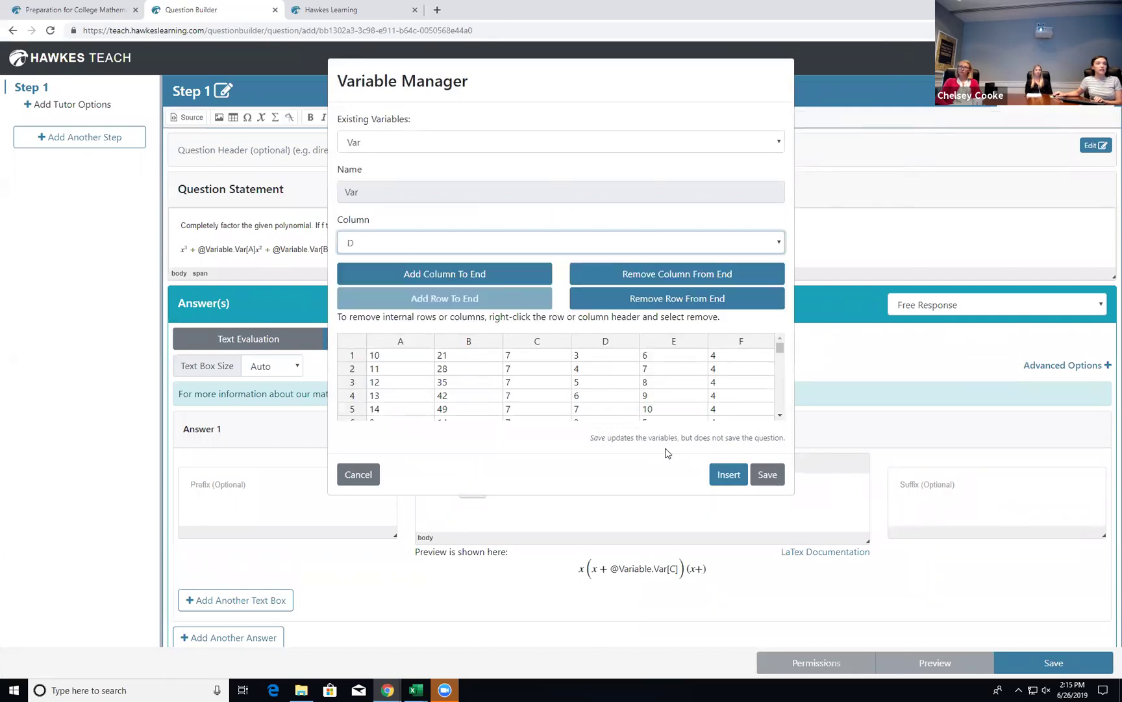
{"action": "left_click", "coordinate": [729, 473]}
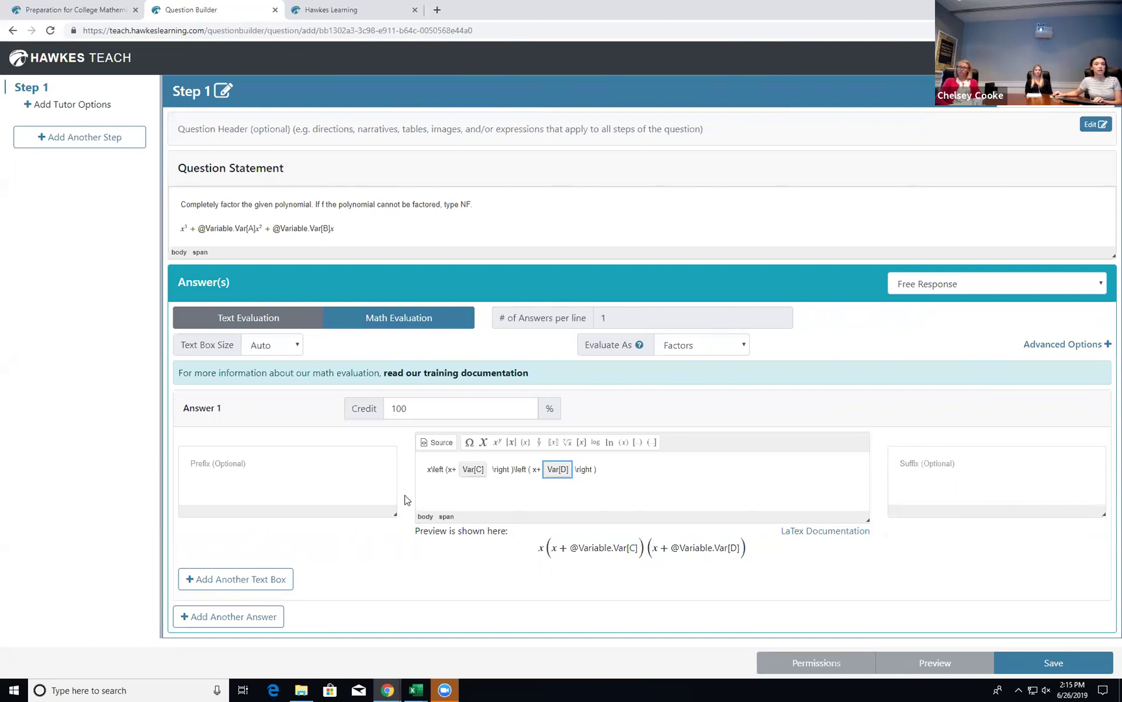
{"action": "left_click", "coordinate": [611, 473]}
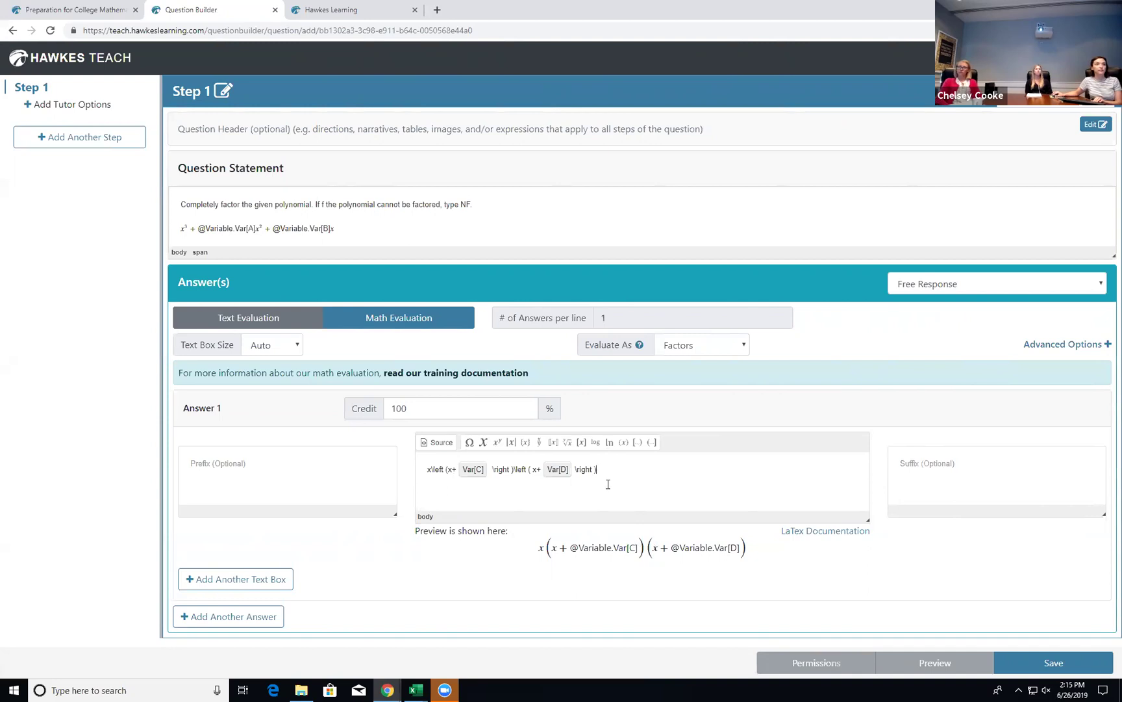
Add a second answer and enter the parenthesized factor x+Var[C] as its LaTeX expression.
{"action": "left_click", "coordinate": [248, 618]}
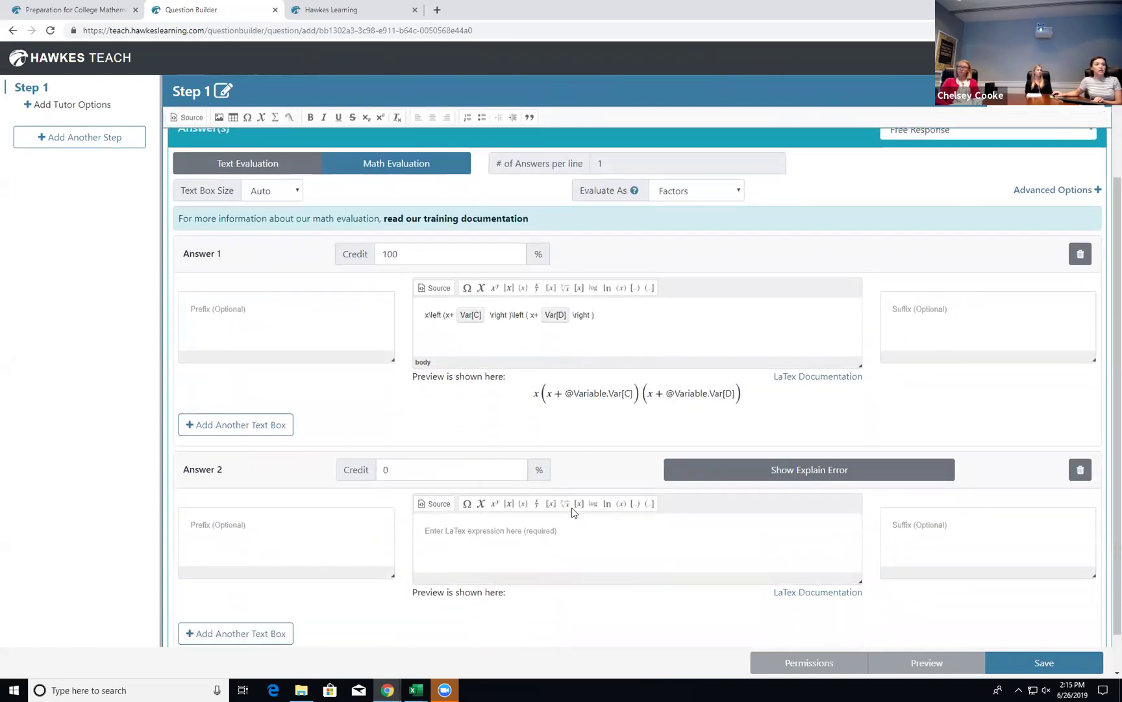
{"action": "left_click", "coordinate": [559, 547]}
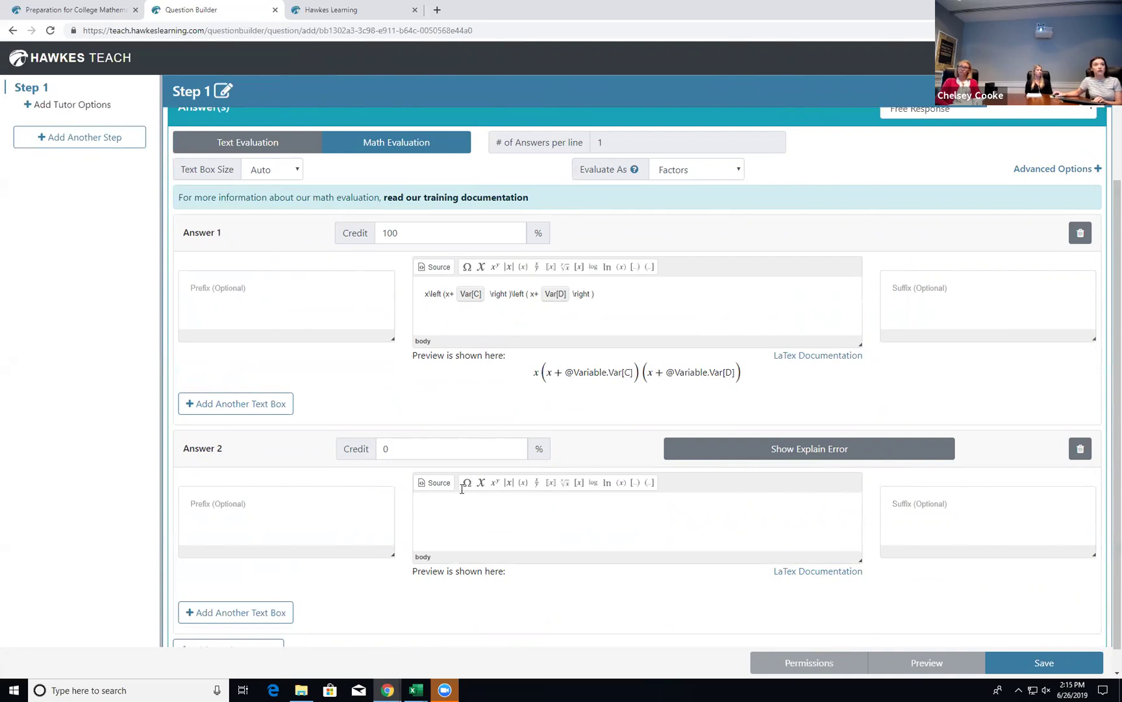
{"action": "left_click", "coordinate": [621, 484]}
{"action": "type", "text": "x+\\right )"}
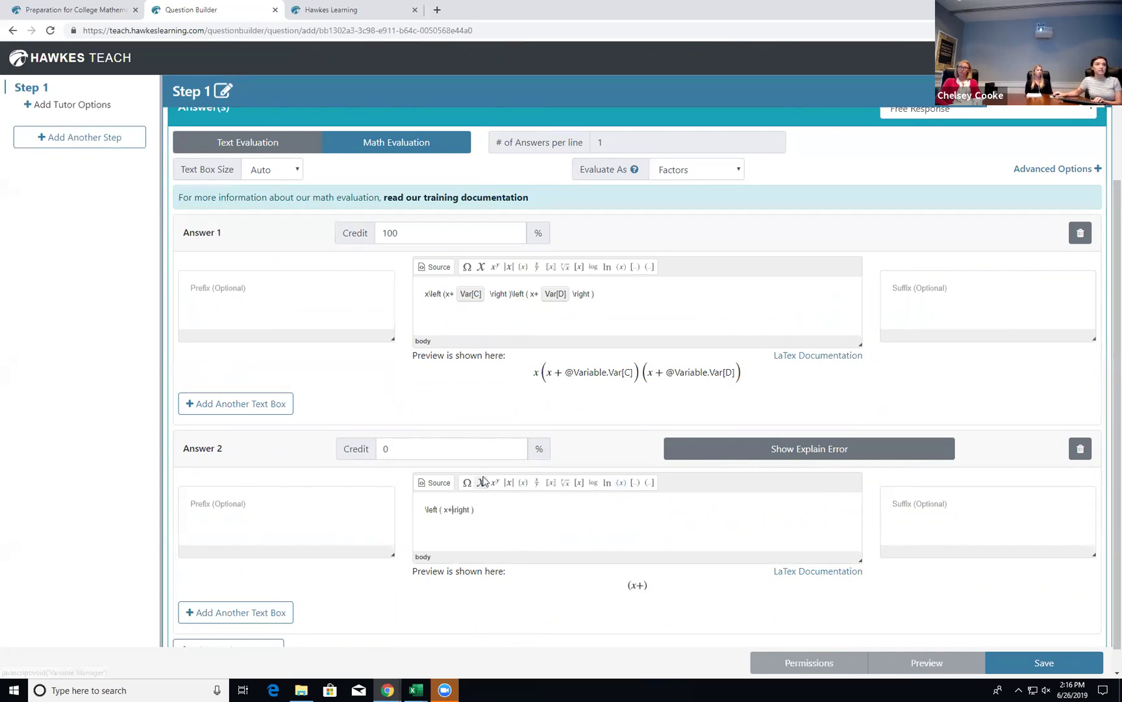
{"action": "left_click", "coordinate": [481, 482]}
{"action": "left_click", "coordinate": [513, 243]}
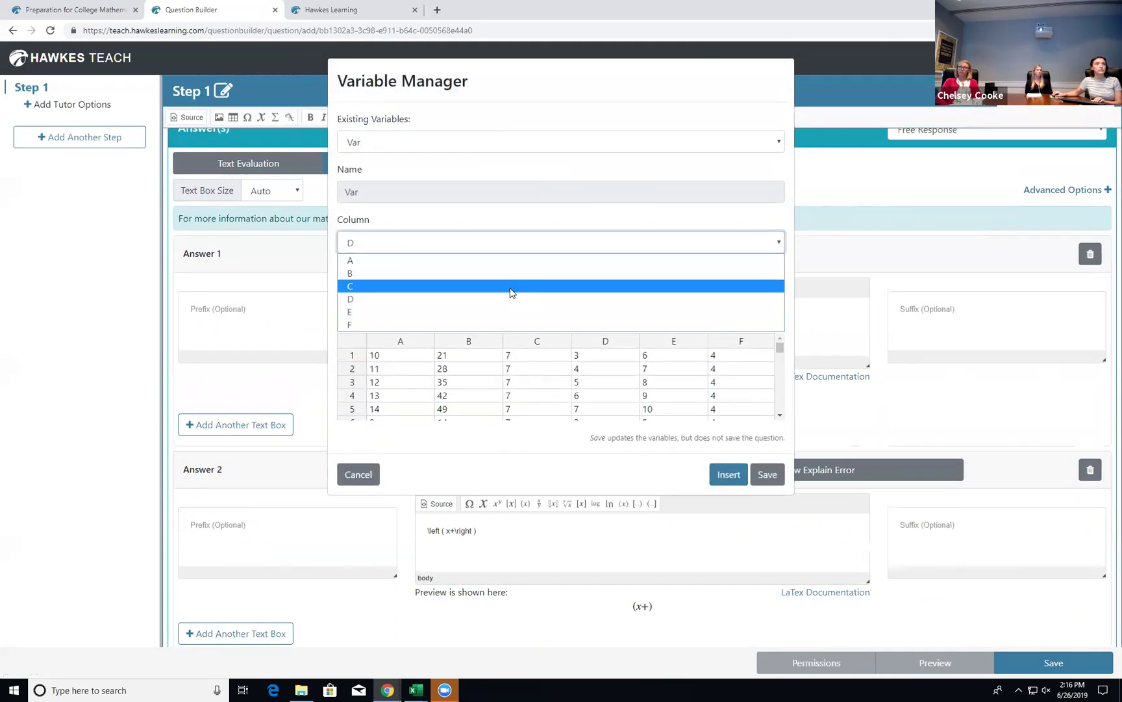
{"action": "left_click", "coordinate": [511, 287]}
{"action": "left_click", "coordinate": [730, 474]}
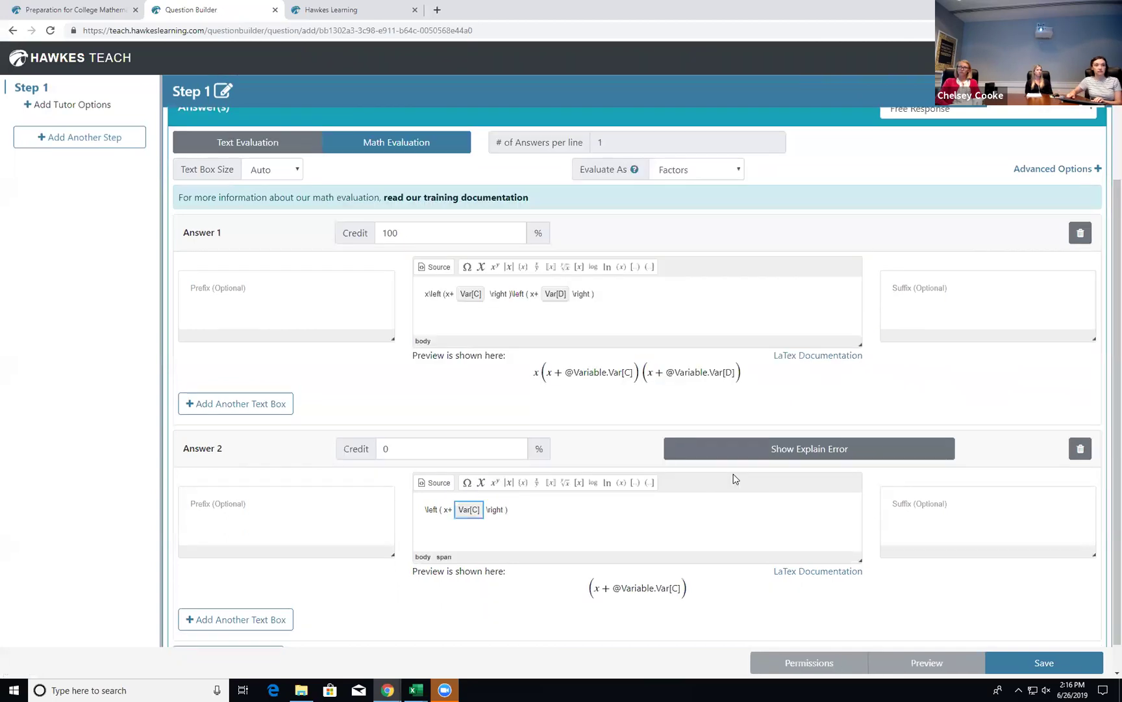
Append a second parenthesized factor, x+Var[D], to the Answer 2 expression.
{"action": "key", "text": "Right"}
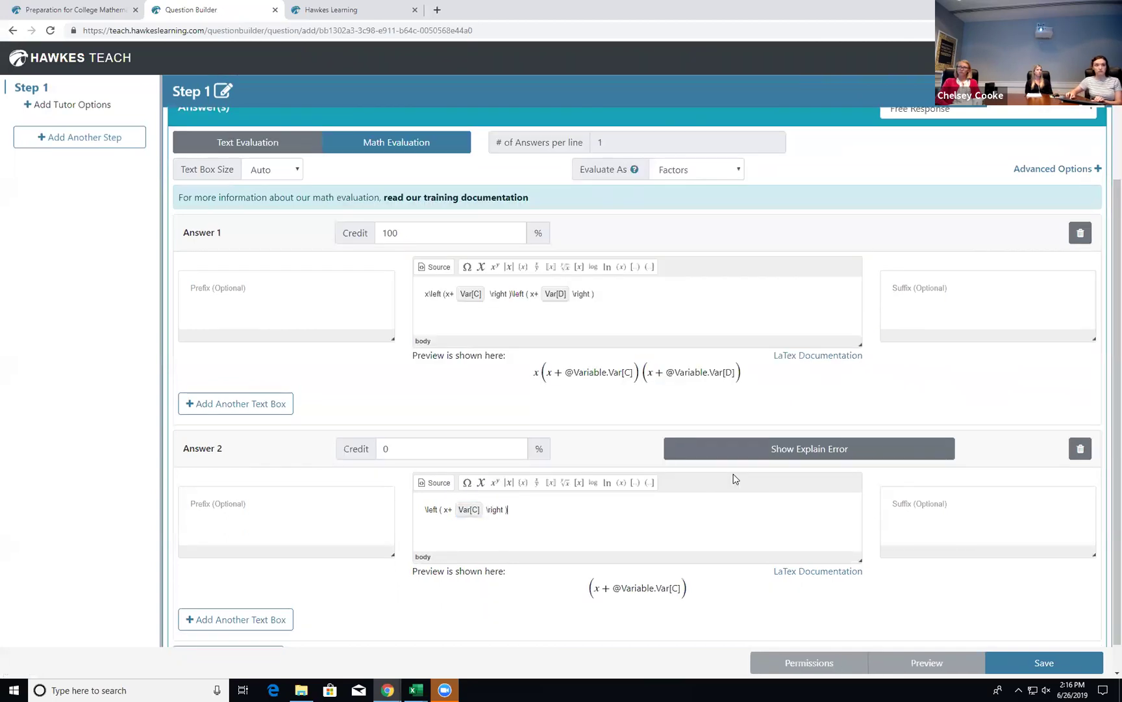
{"action": "left_click", "coordinate": [621, 482]}
{"action": "type", "text": "x+\\right )"}
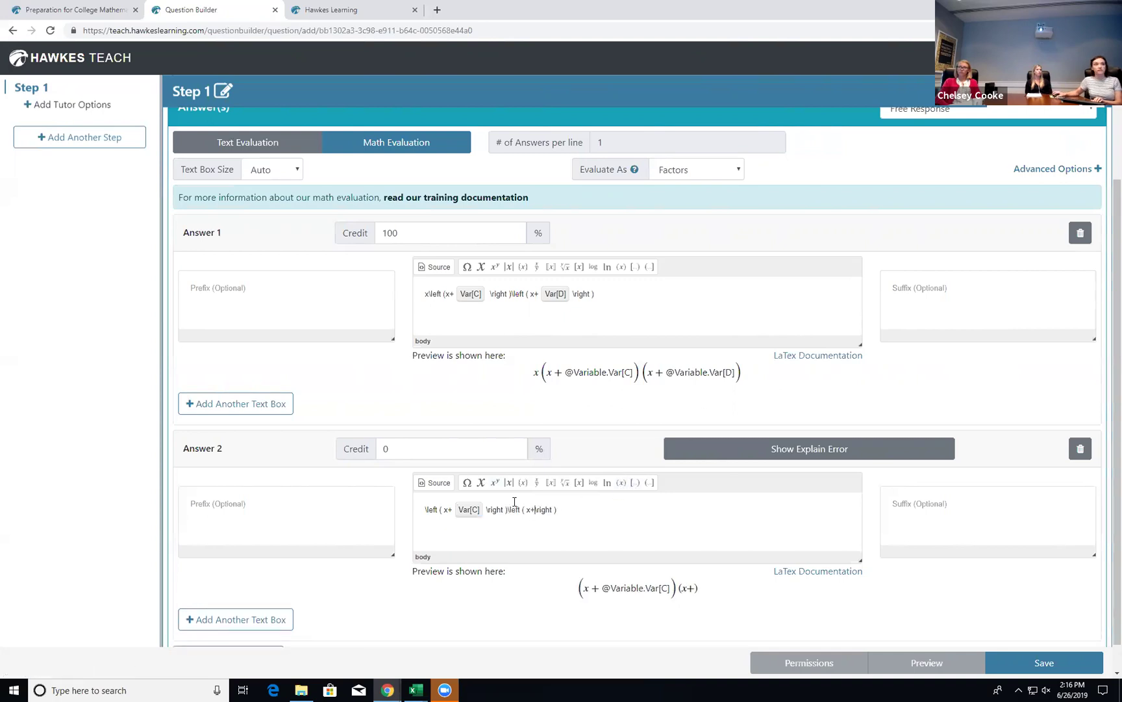
{"action": "left_click", "coordinate": [481, 482]}
{"action": "left_click", "coordinate": [519, 241]}
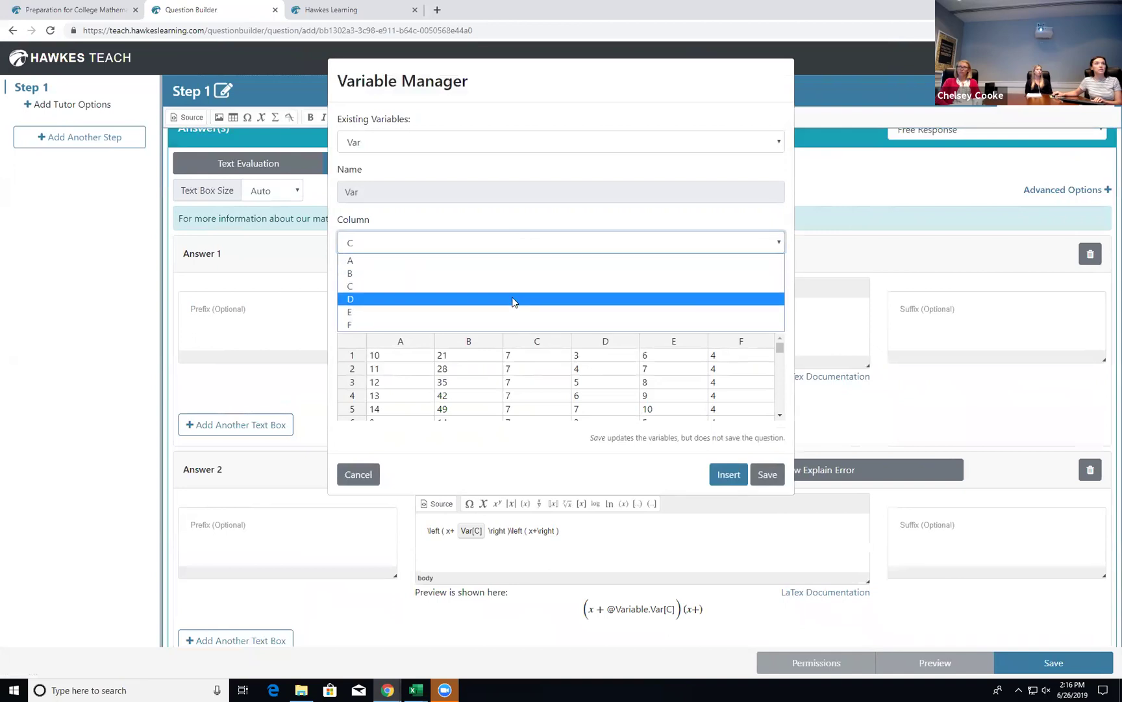
{"action": "left_click", "coordinate": [515, 299]}
{"action": "left_click", "coordinate": [728, 474]}
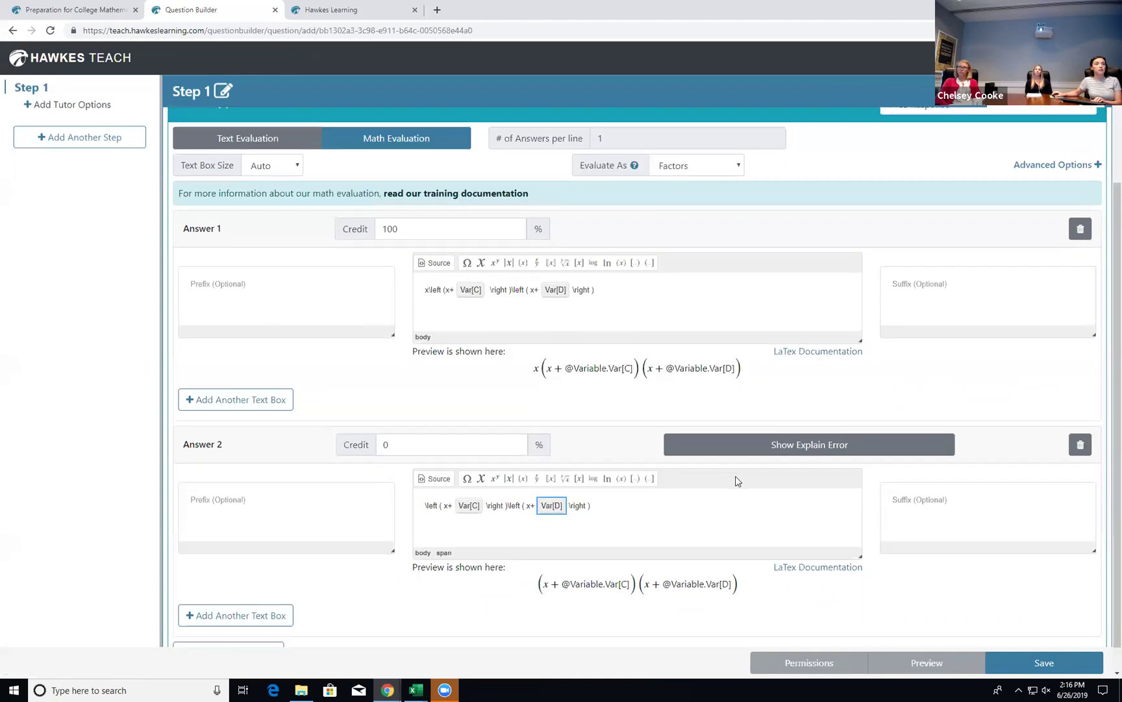
Give Answer 2 the Explain Error text "It appears you forgot to include the GCF in your answer. Check your work and try again.".
{"action": "left_click", "coordinate": [750, 409]}
{"action": "scroll", "coordinate": [749, 413], "scroll_direction": "down", "scroll_amount": 2}
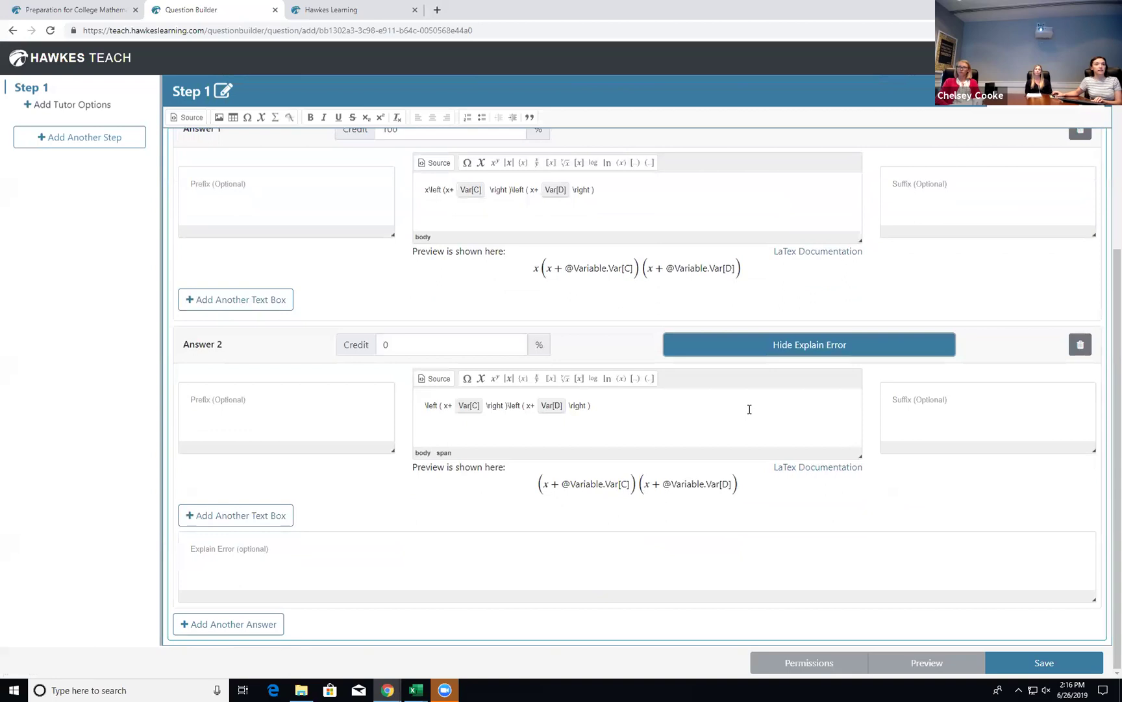
{"action": "left_click", "coordinate": [743, 553]}
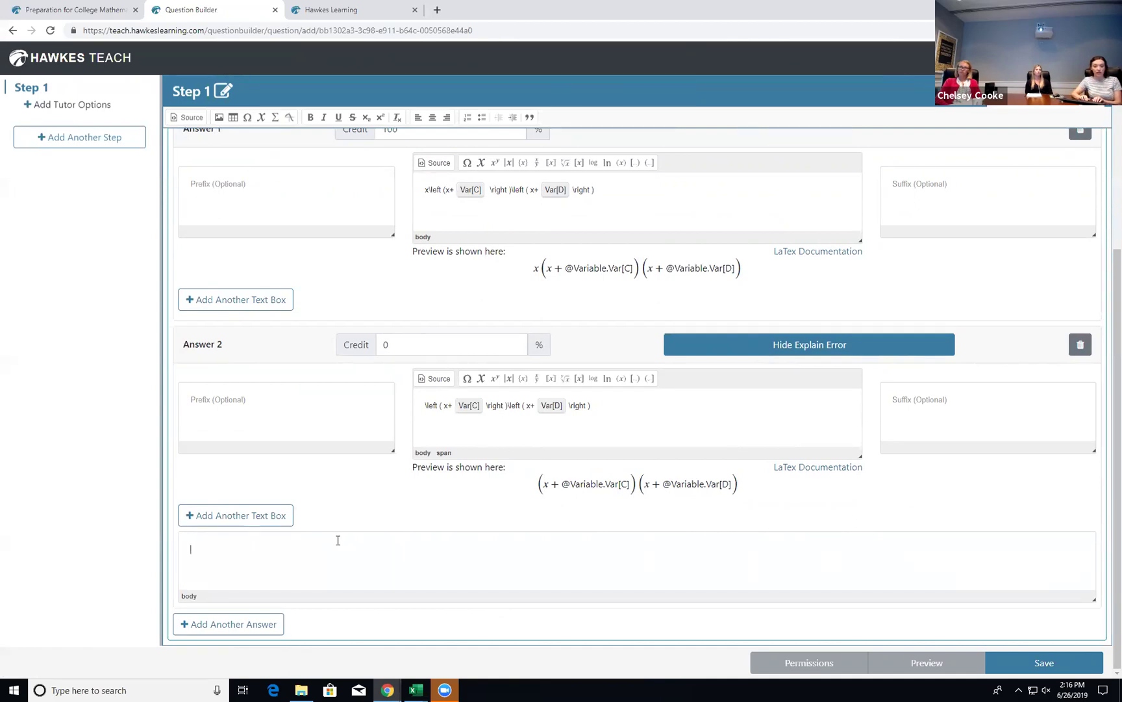
{"action": "type", "text": "t appears you forgot to include the"}
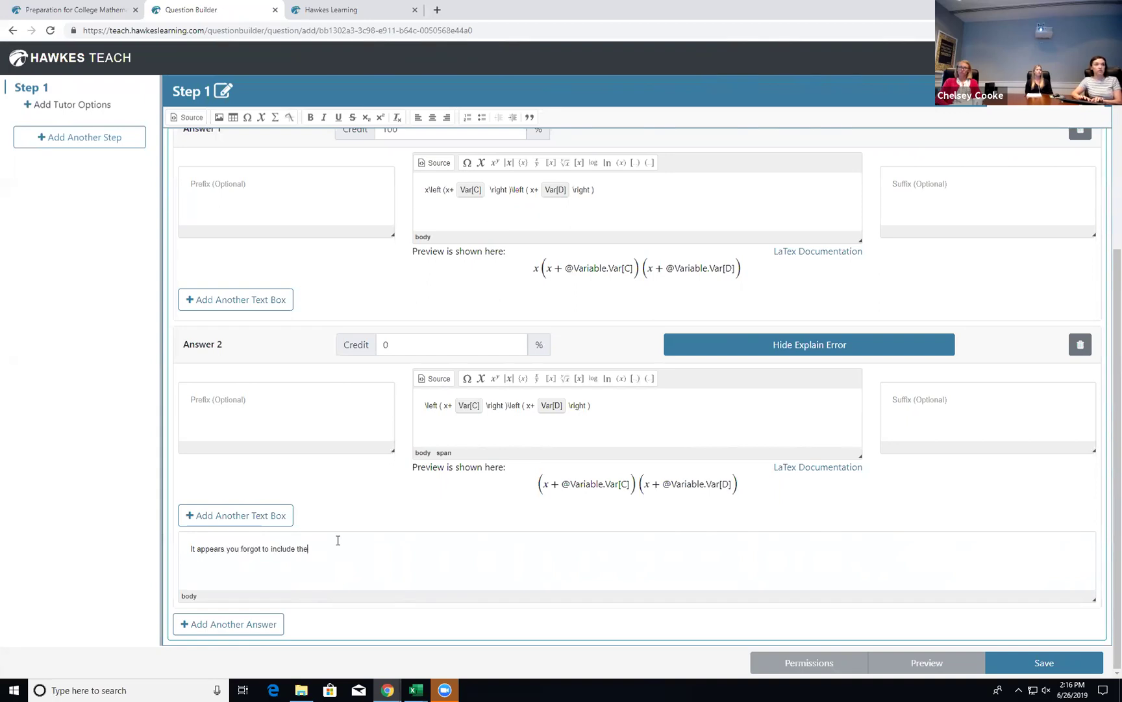
{"action": "type", "text": "CF in your answer. Check your work and try again."}
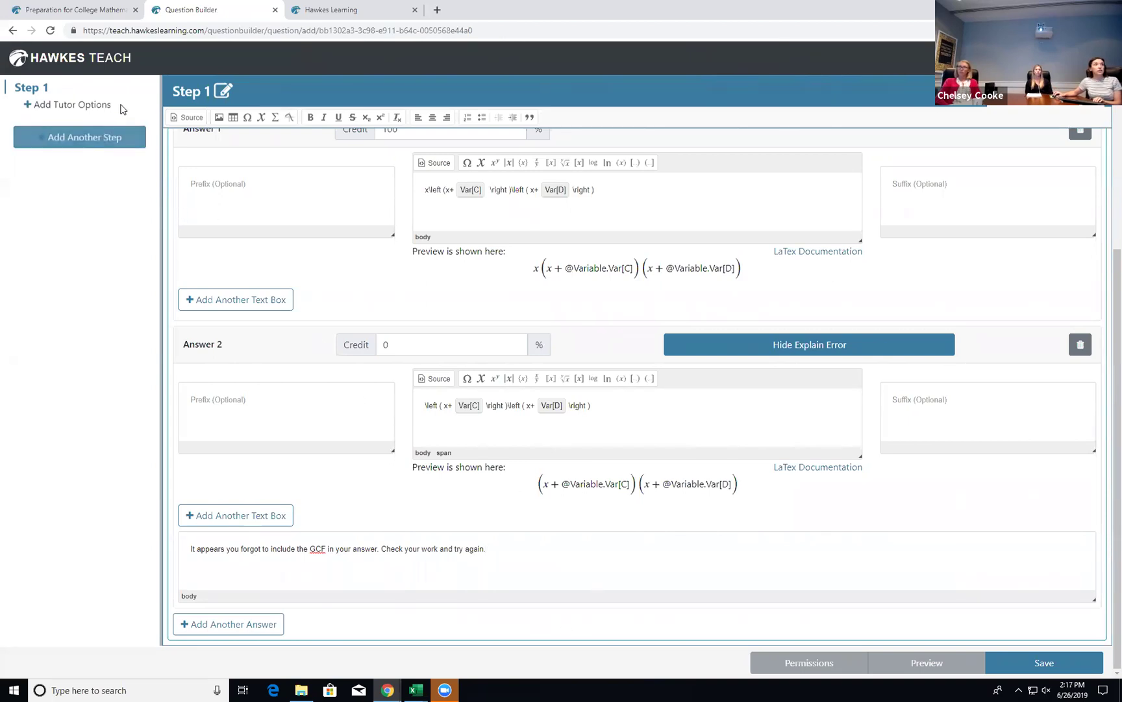
Add a General Explain Error to Step 1 with the header "You were asked to completely factor the given polynomial.".
{"action": "left_click", "coordinate": [102, 111]}
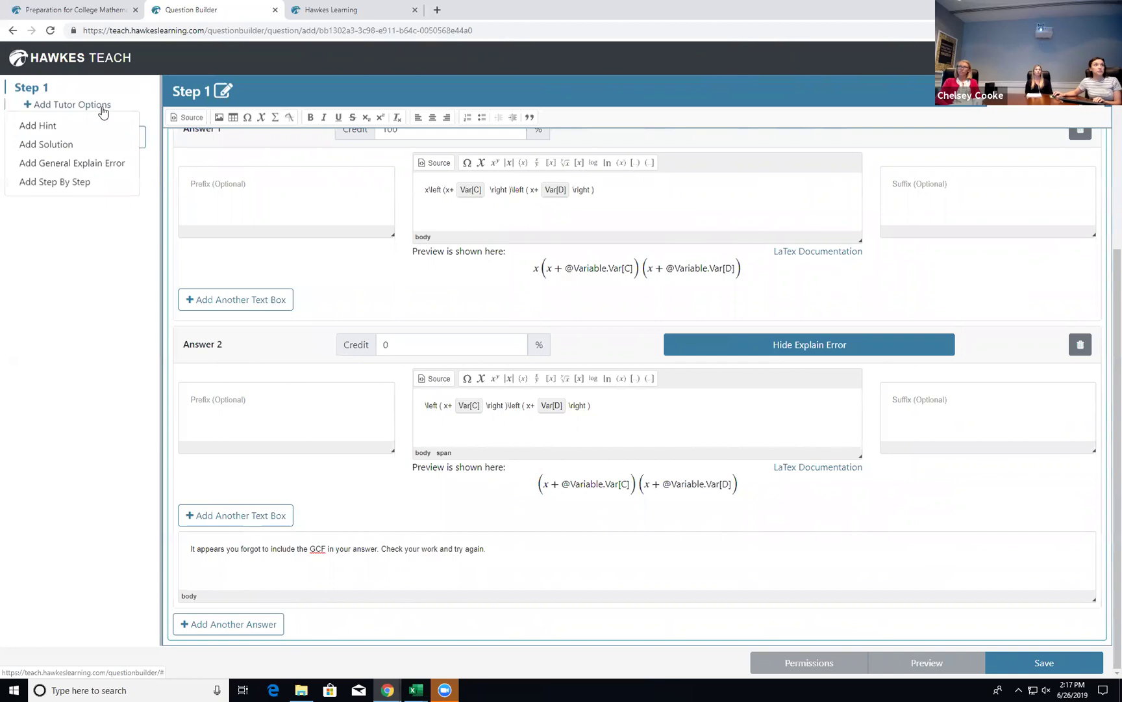
{"action": "left_click", "coordinate": [96, 165]}
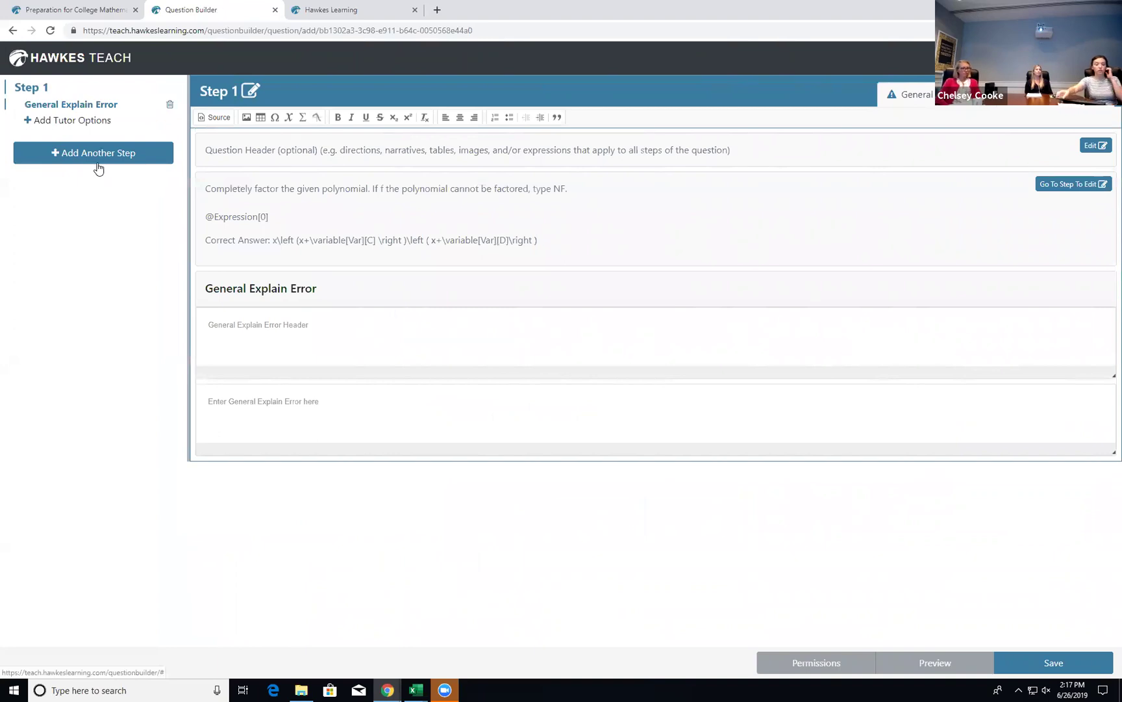
{"action": "left_click", "coordinate": [269, 334]}
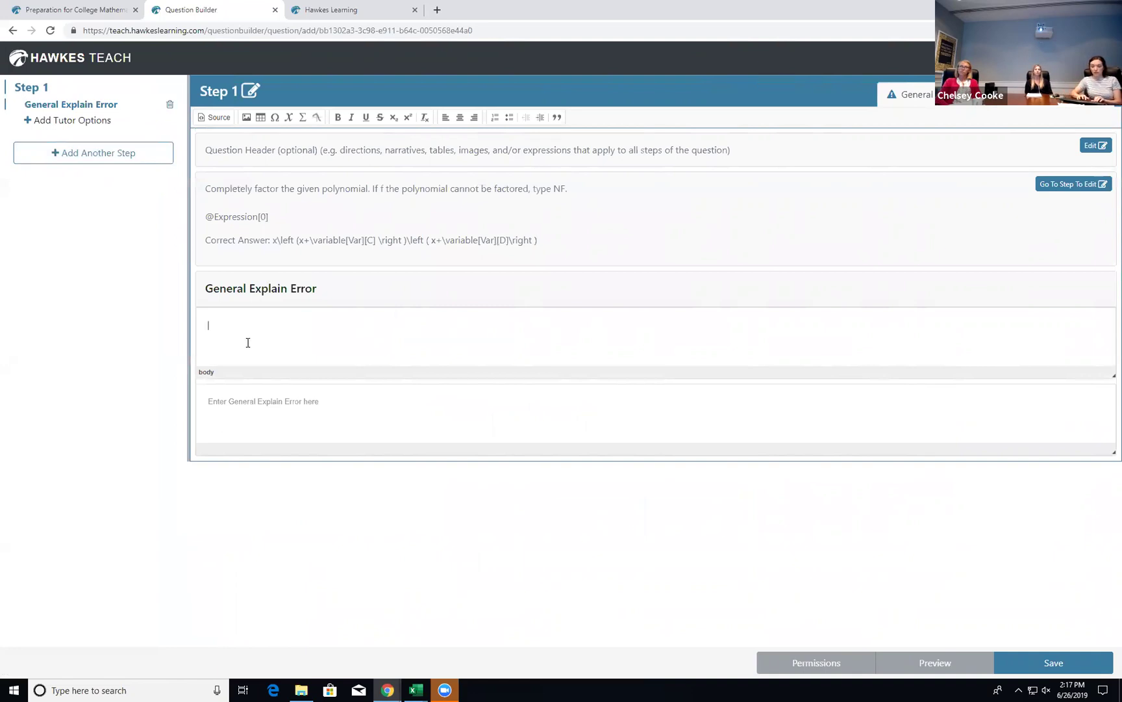
{"action": "type", "text": "were asked to"}
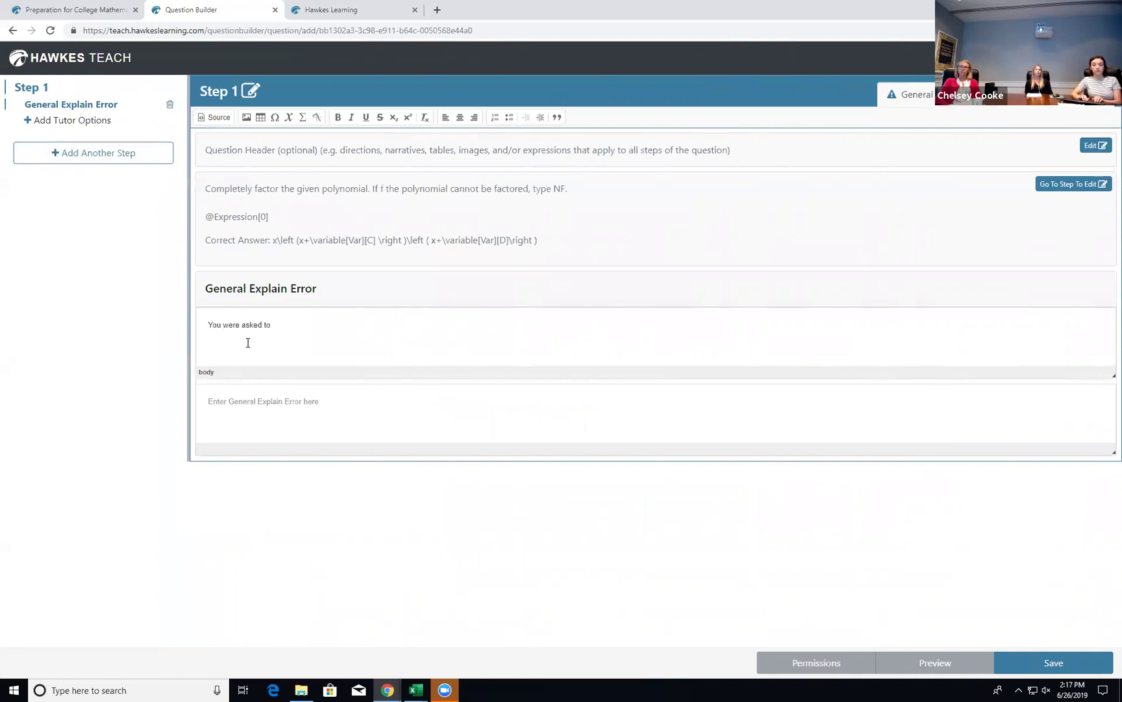
{"action": "type", "text": " completely factor the given polynomial"}
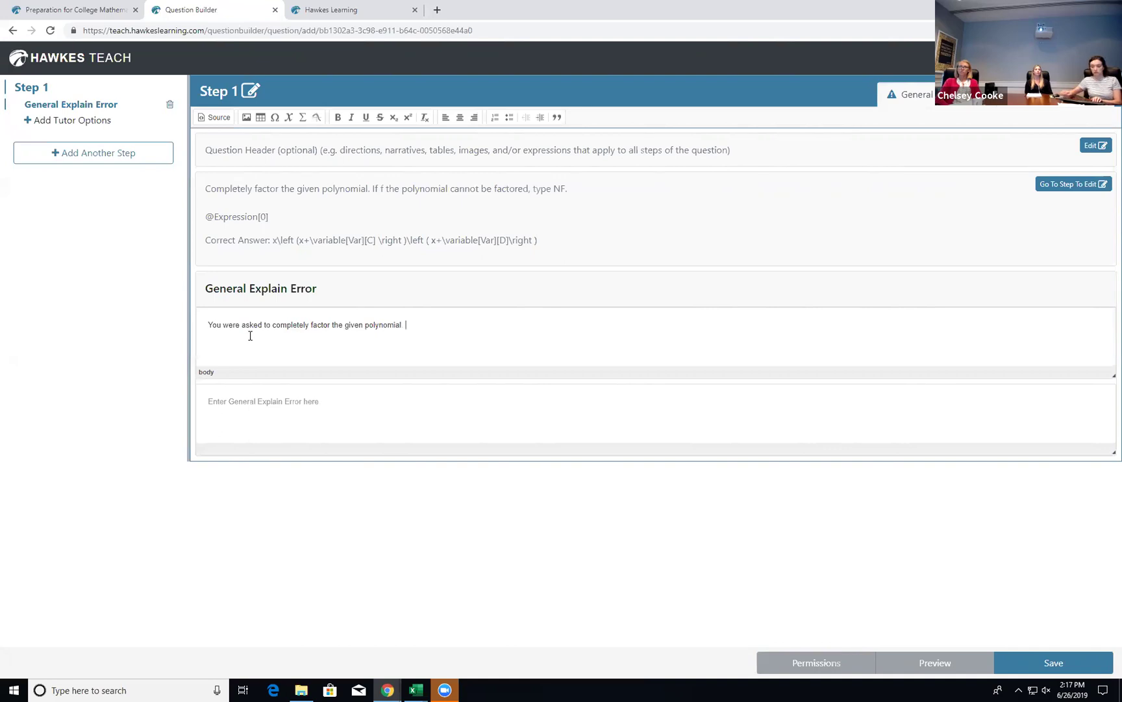
{"action": "type", "text": "."}
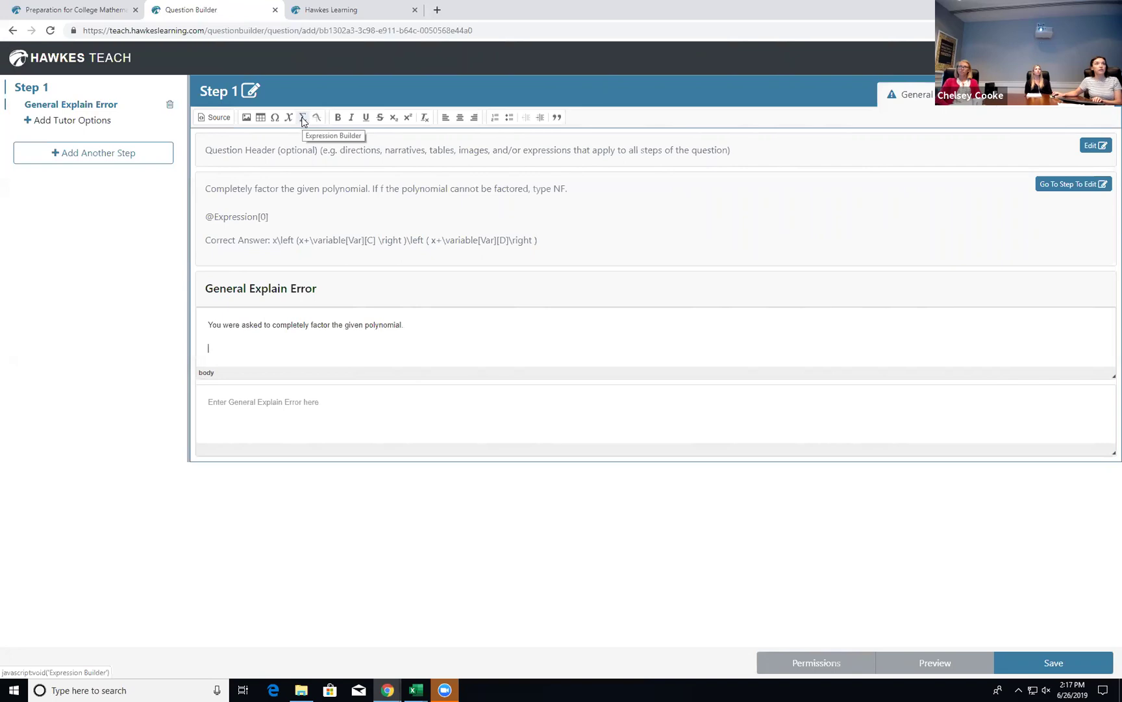
Start a math expression below the General Explain Error header text with x^{3}+Var[A]x^{2}.
{"action": "left_click", "coordinate": [303, 119]}
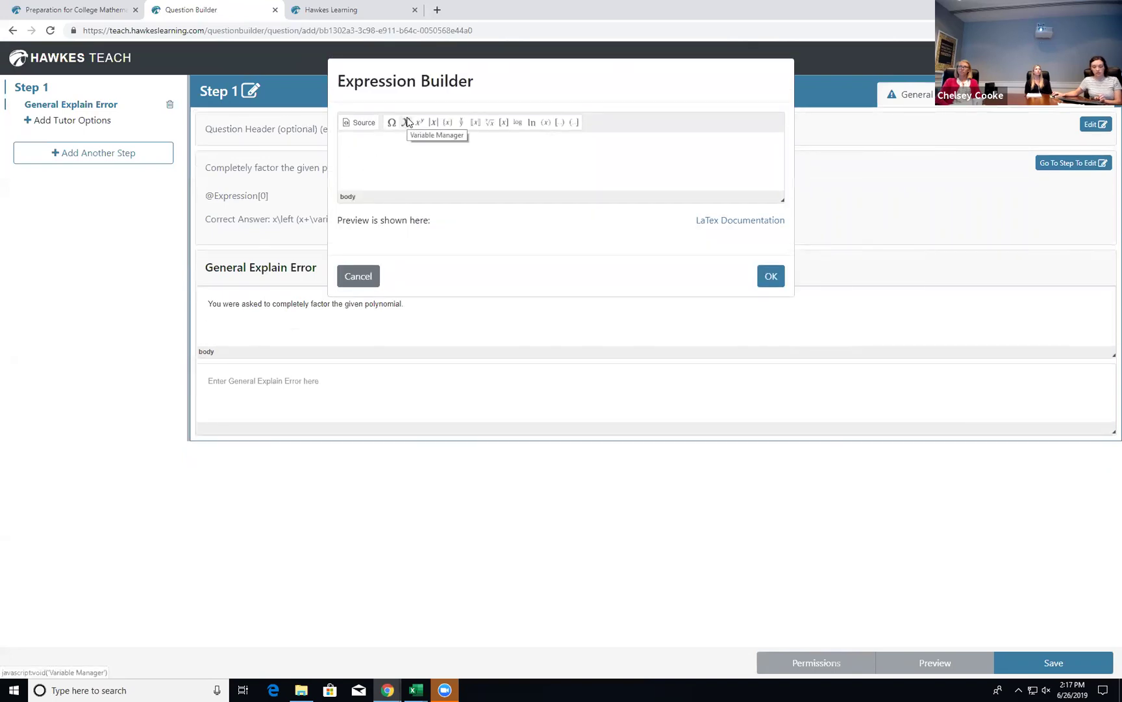
{"action": "type", "text": "x^{}"}
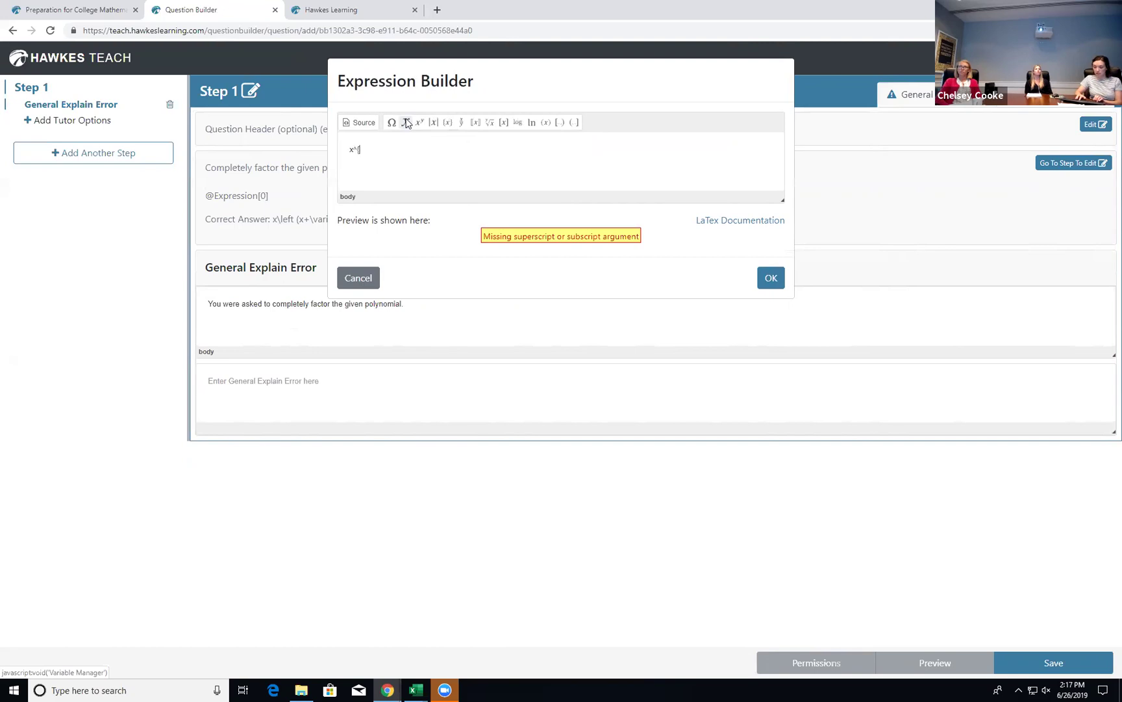
{"action": "type", "text": "+"}
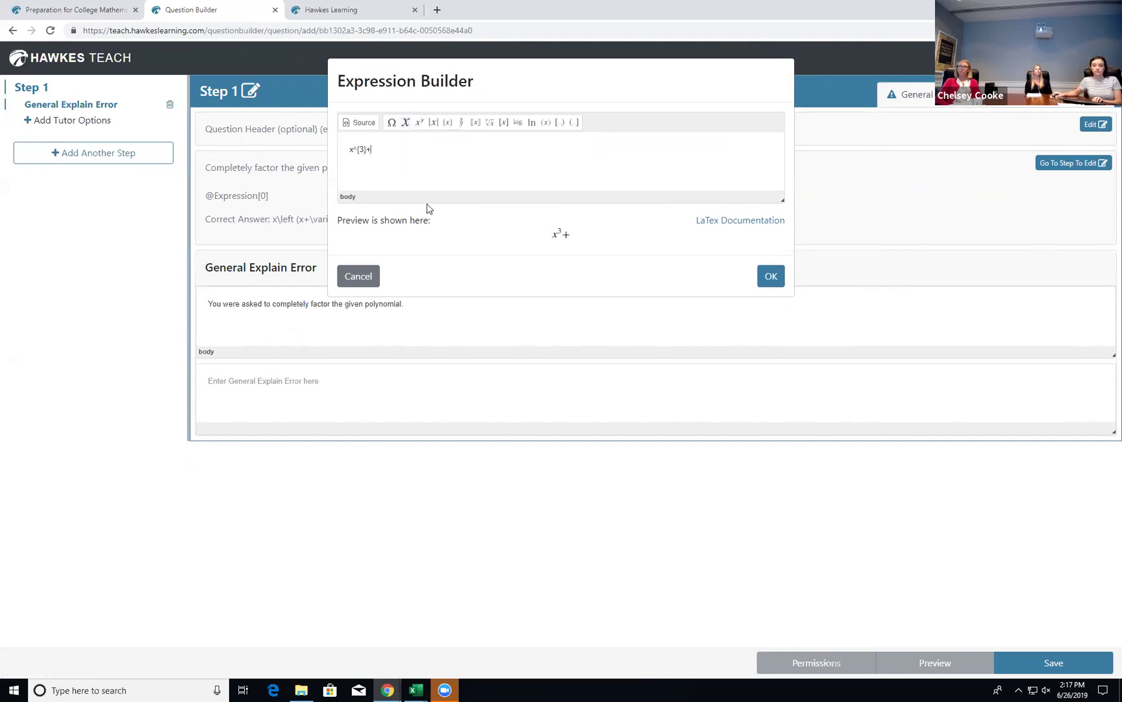
{"action": "left_click", "coordinate": [407, 123]}
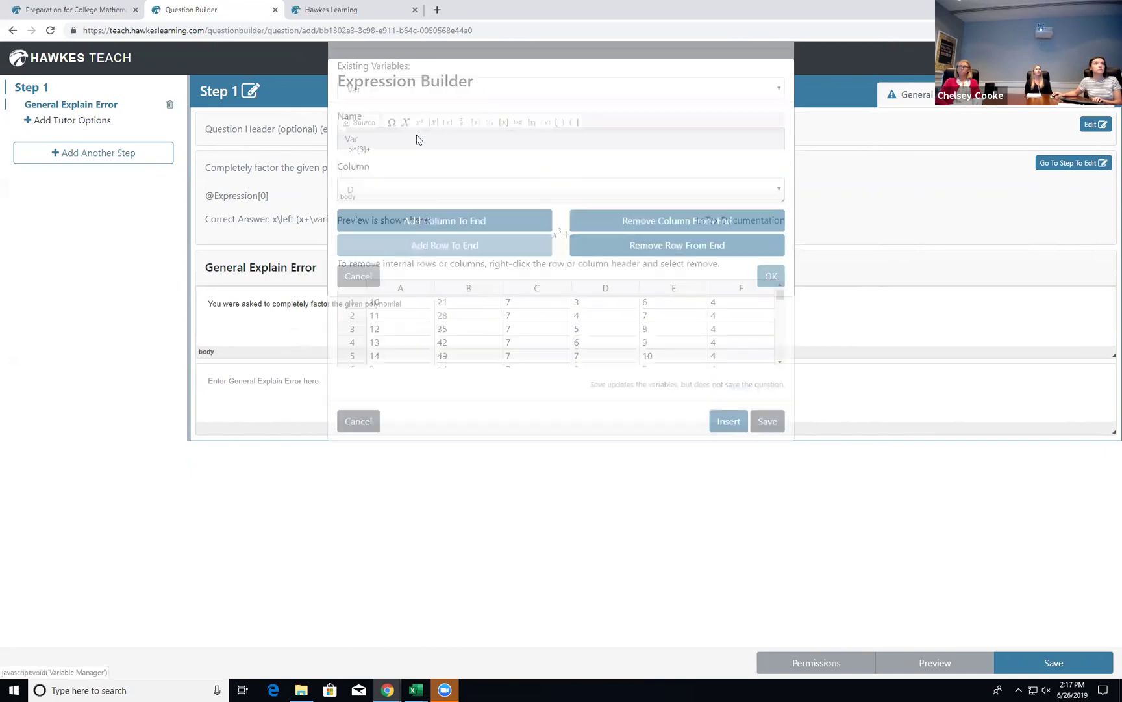
{"action": "left_click", "coordinate": [522, 245]}
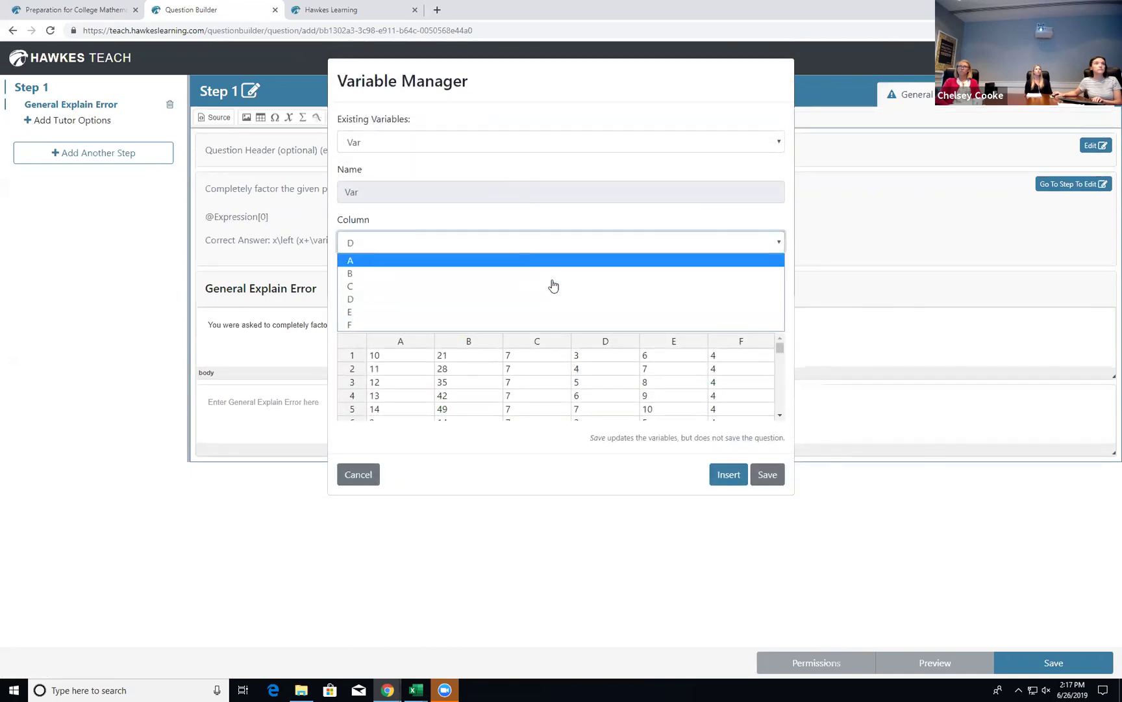
{"action": "left_click", "coordinate": [523, 260]}
{"action": "left_click", "coordinate": [723, 476]}
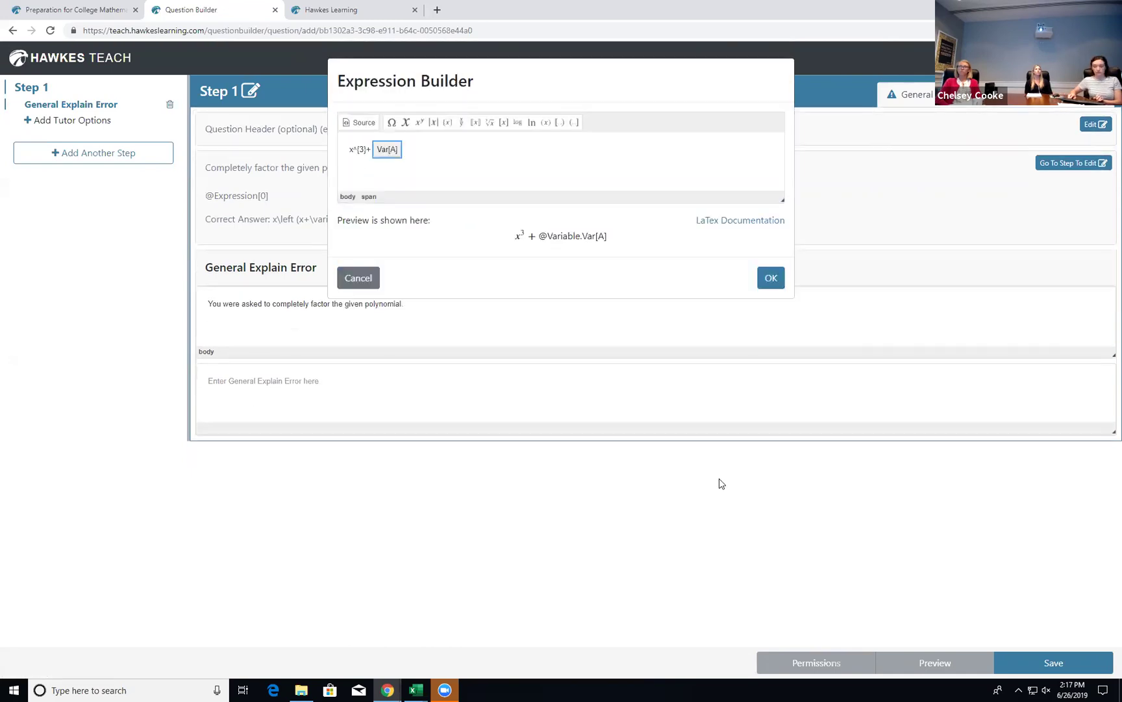
{"action": "type", "text": "x^{}"}
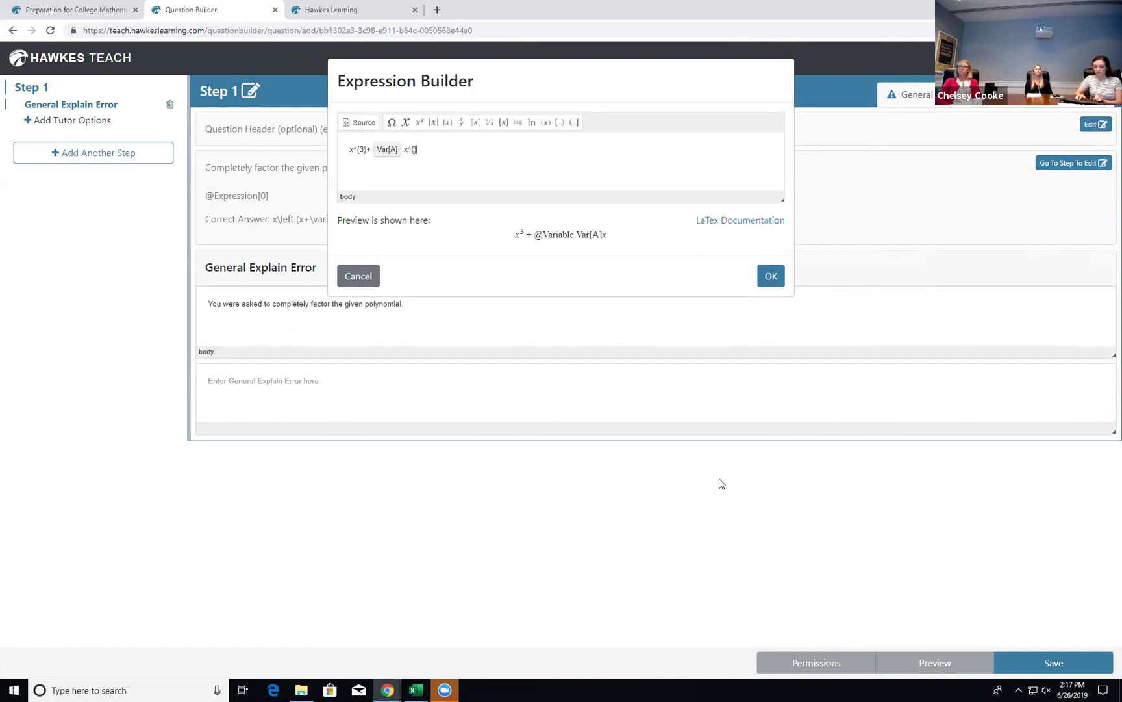
{"action": "type", "text": "2"}
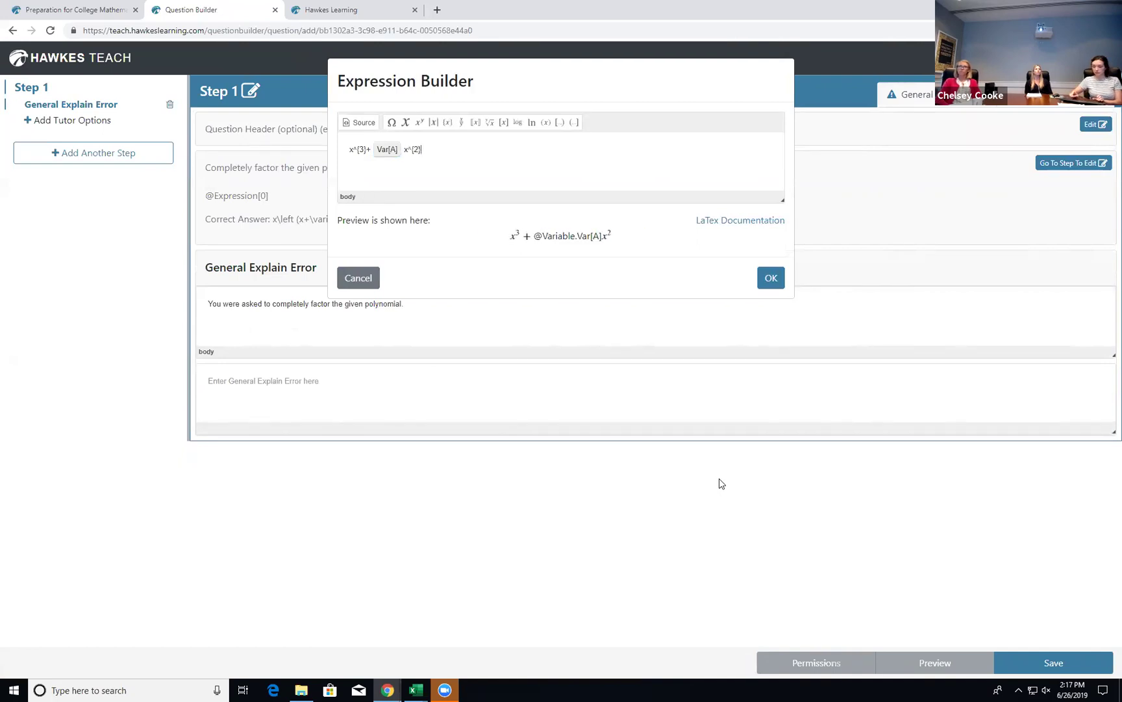
Append +Var[B]x to the polynomial and insert the finished expression into the General Explain Error header.
{"action": "type", "text": "+"}
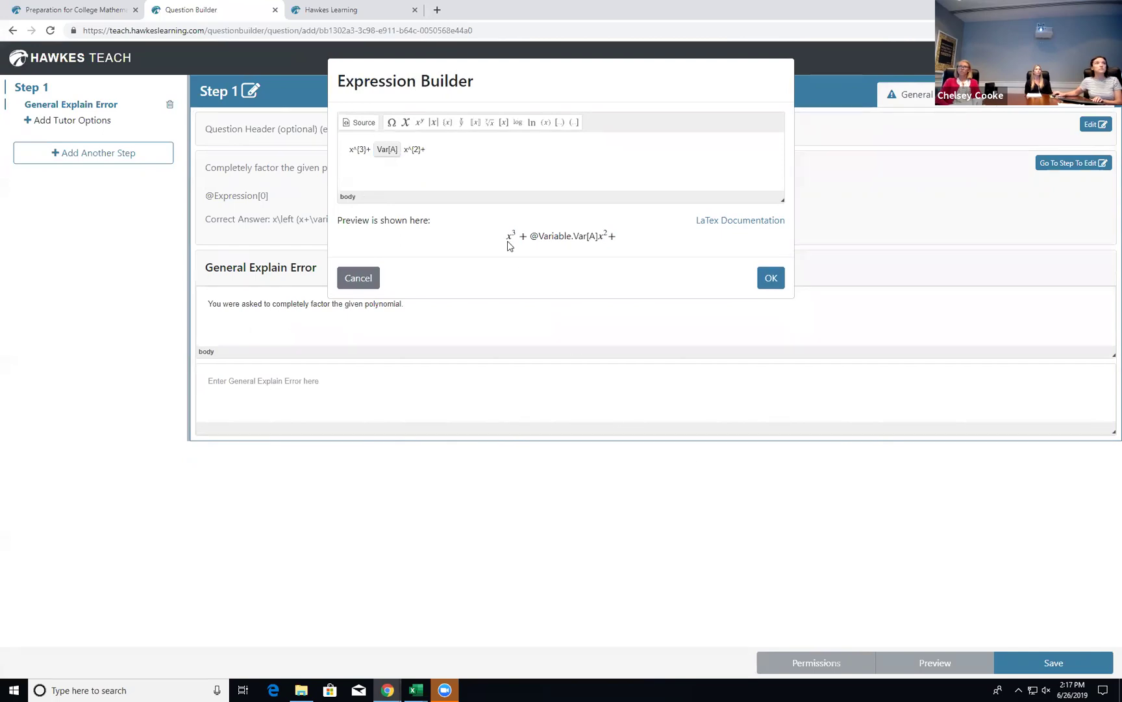
{"action": "left_click", "coordinate": [405, 123]}
{"action": "left_click", "coordinate": [412, 251]}
{"action": "left_click", "coordinate": [416, 273]}
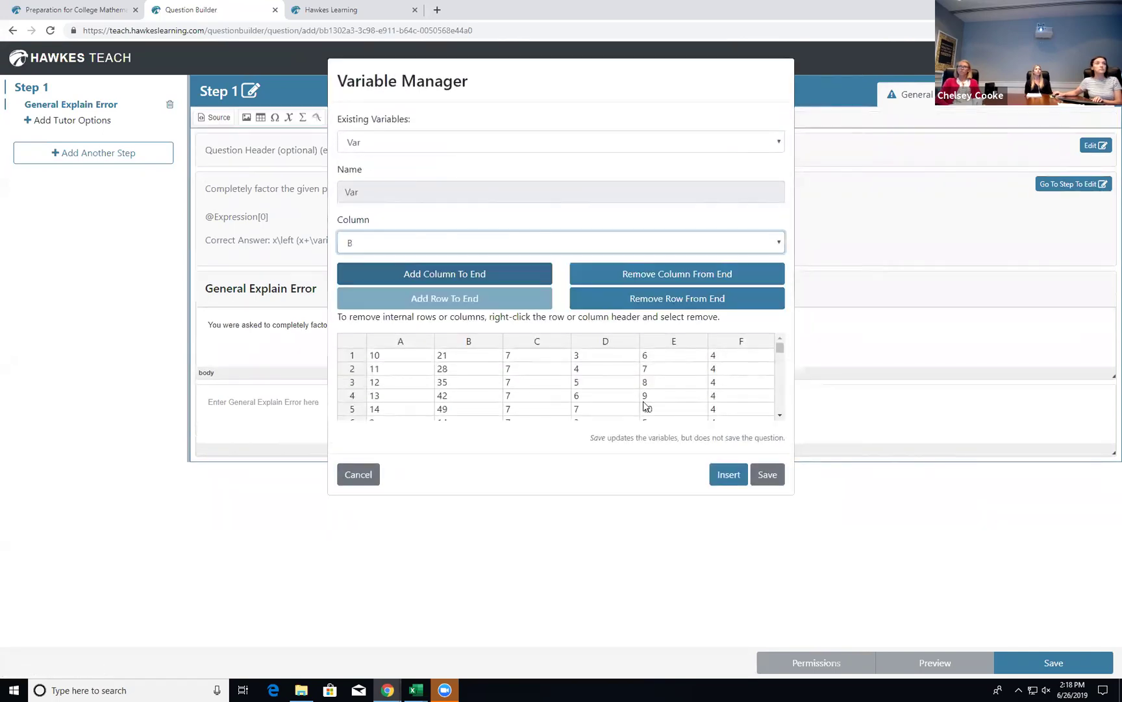
{"action": "left_click", "coordinate": [730, 473]}
{"action": "type", "text": "x"}
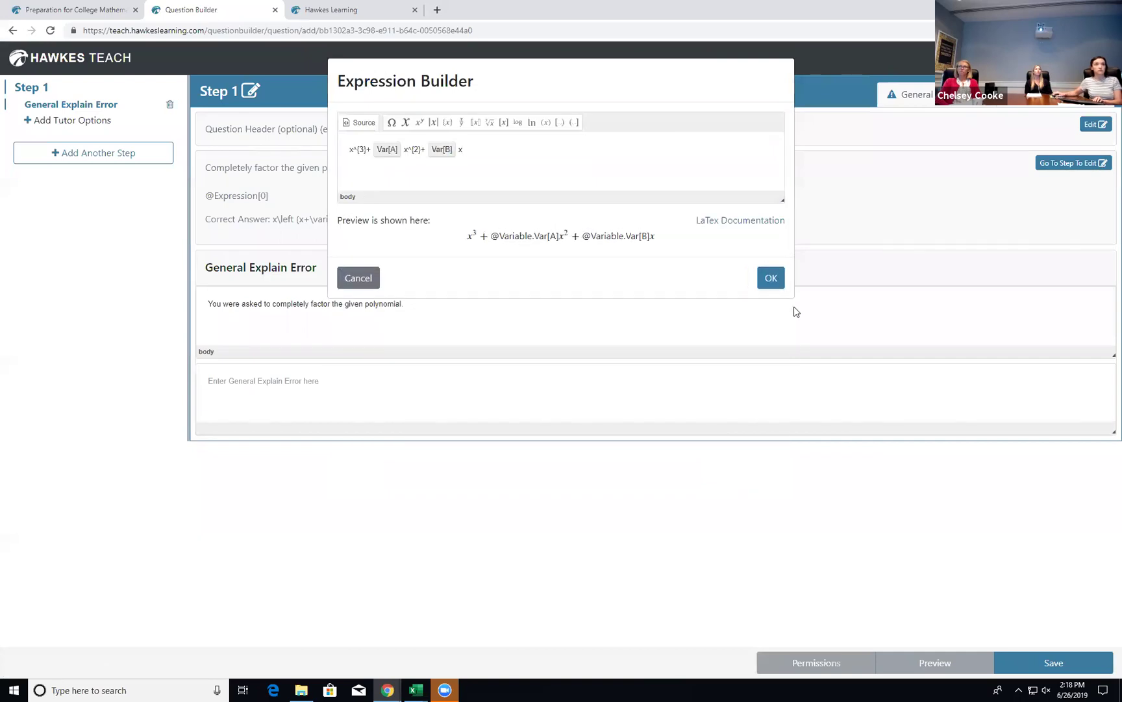
{"action": "left_click", "coordinate": [771, 278]}
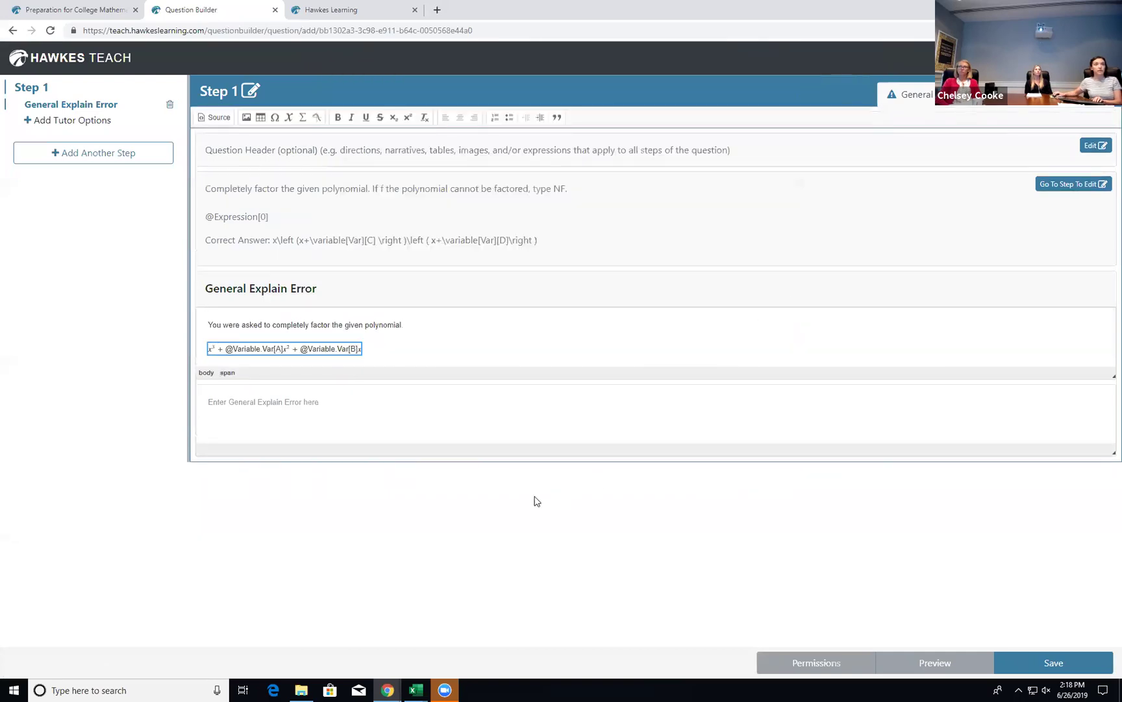
Enter General Explain Error content "You may have made an error finding the GCF, finding the two terms that summed to" followed by variable Var[B].
{"action": "left_click", "coordinate": [388, 418]}
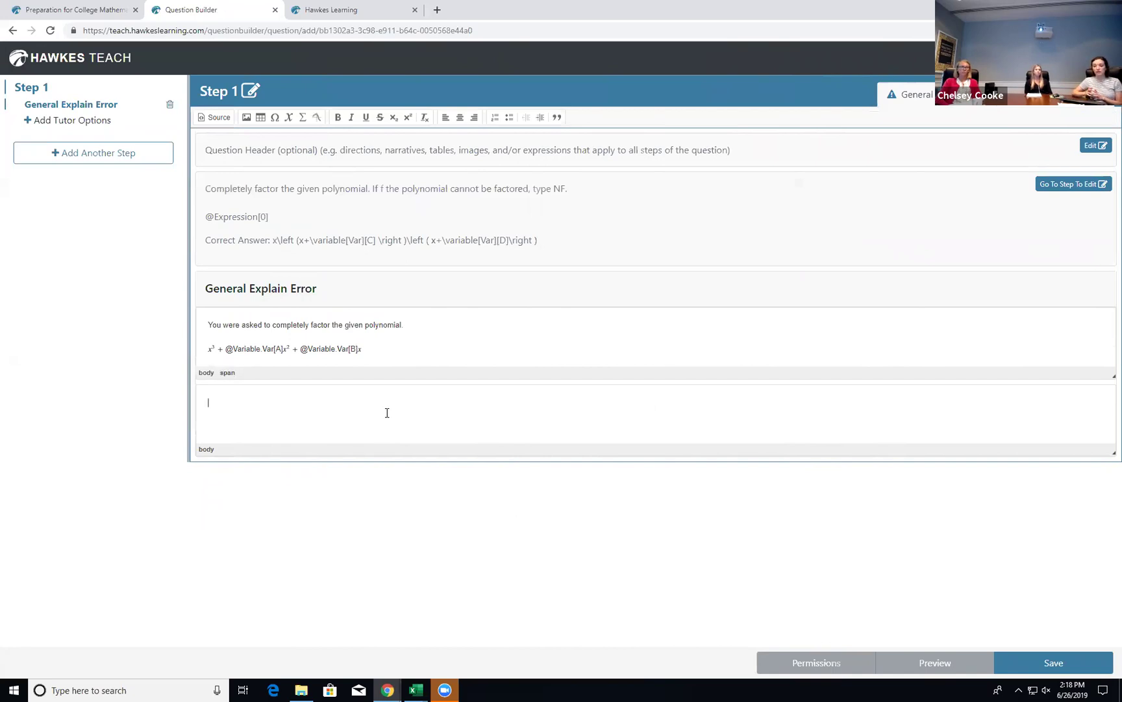
{"action": "left_click", "coordinate": [387, 413]}
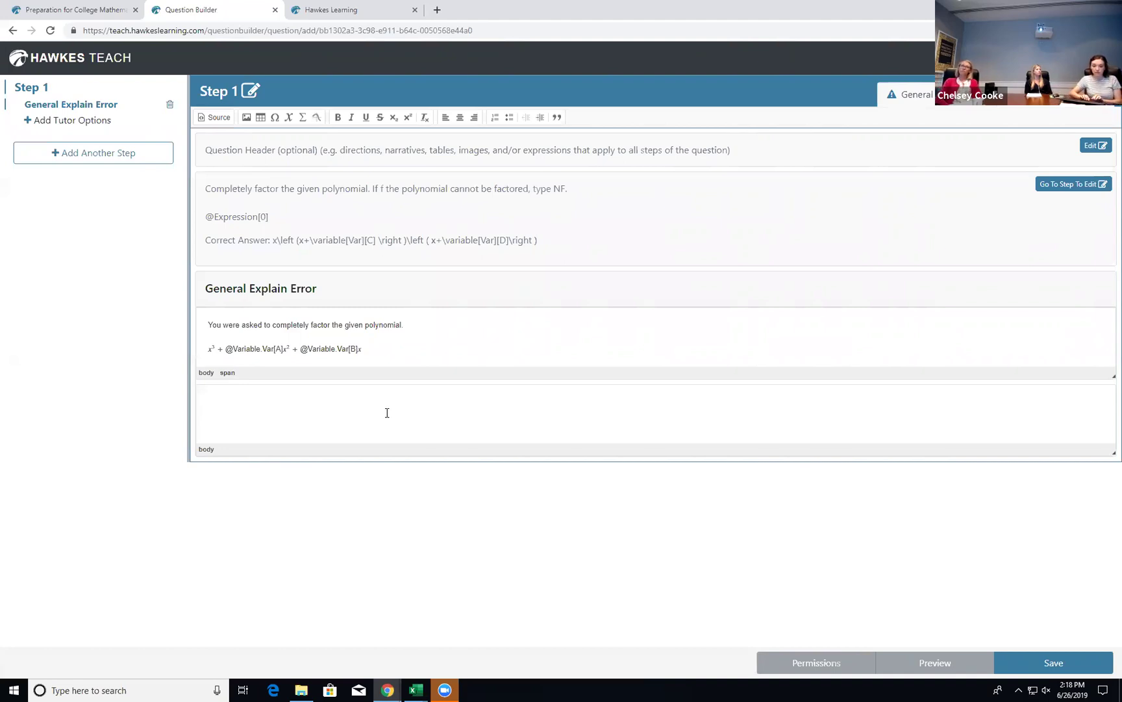
{"action": "type", "text": "You m"}
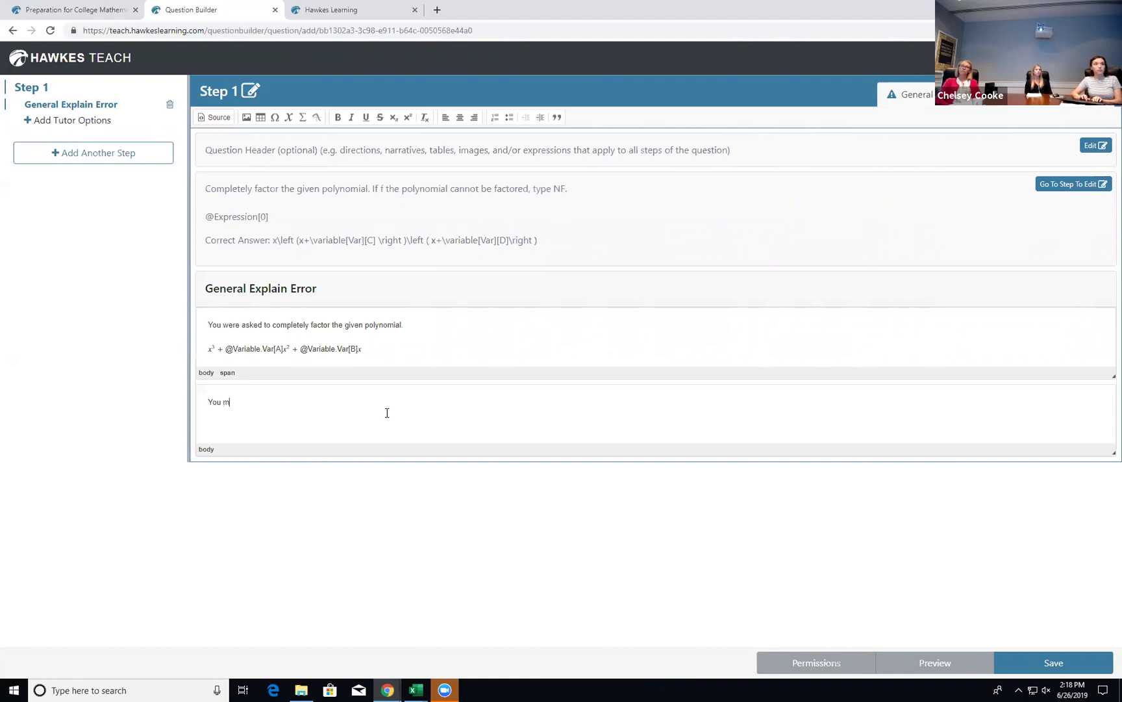
{"action": "type", "text": "ay have made an er"}
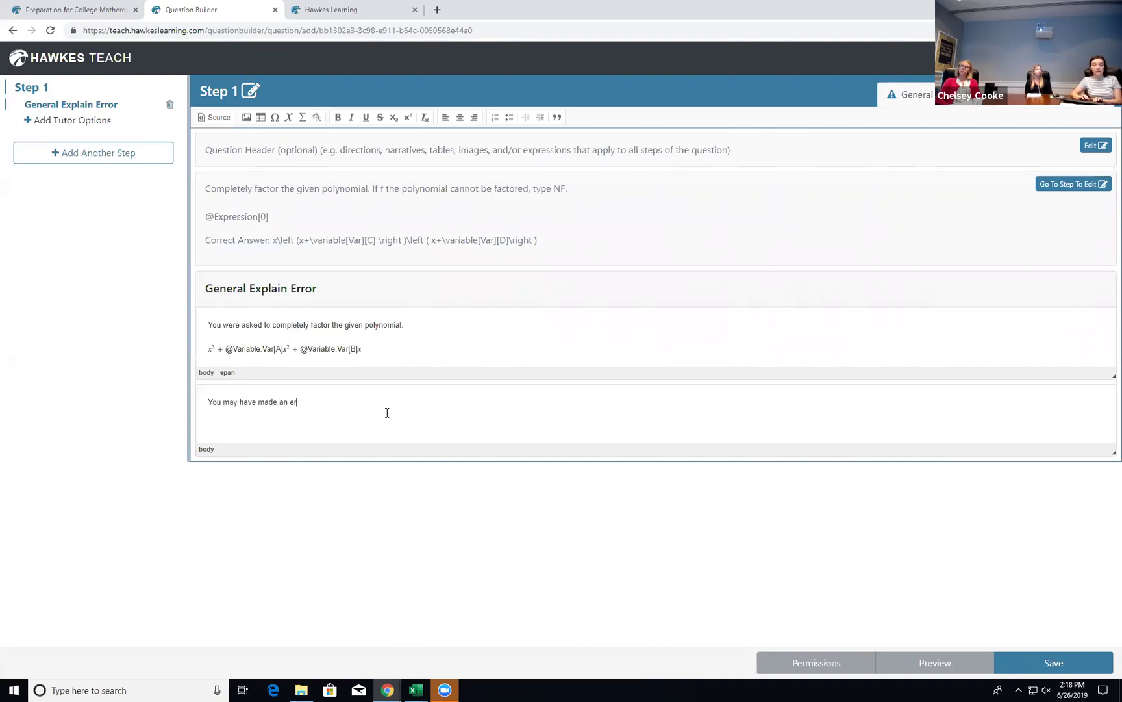
{"action": "type", "text": "ror finding the GCF, finding the two terms that summed to"}
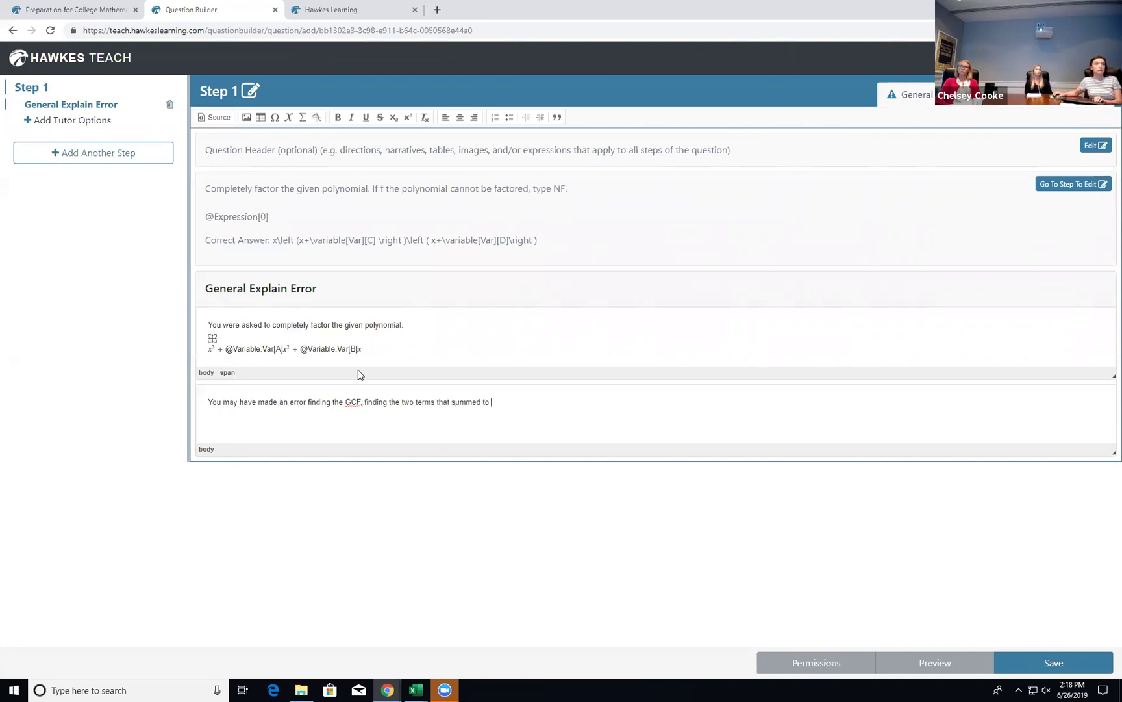
{"action": "left_click", "coordinate": [287, 117]}
{"action": "left_click", "coordinate": [728, 474]}
{"action": "key", "text": "Right"}
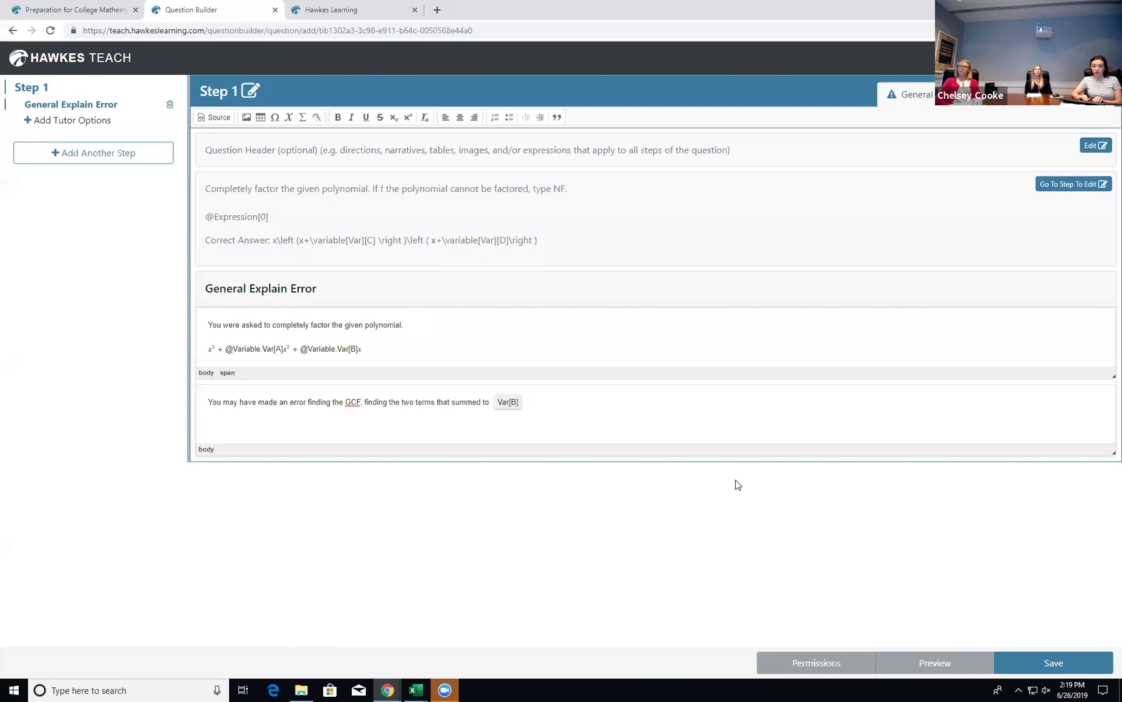
Continue the General Explain Error content with "or you did not find the correct factors of" followed by variable Var[A].
{"action": "type", "text": "or you did not find the correct factors of"}
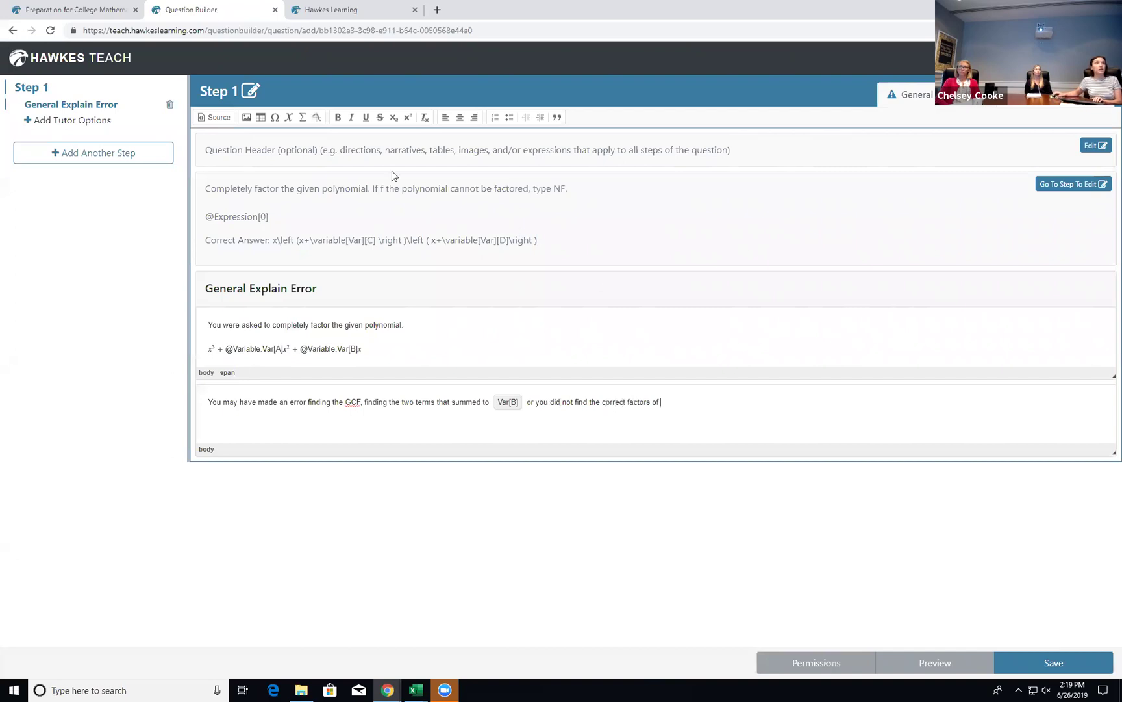
{"action": "left_click", "coordinate": [288, 118]}
{"action": "left_click", "coordinate": [406, 245]}
{"action": "left_click", "coordinate": [403, 258]}
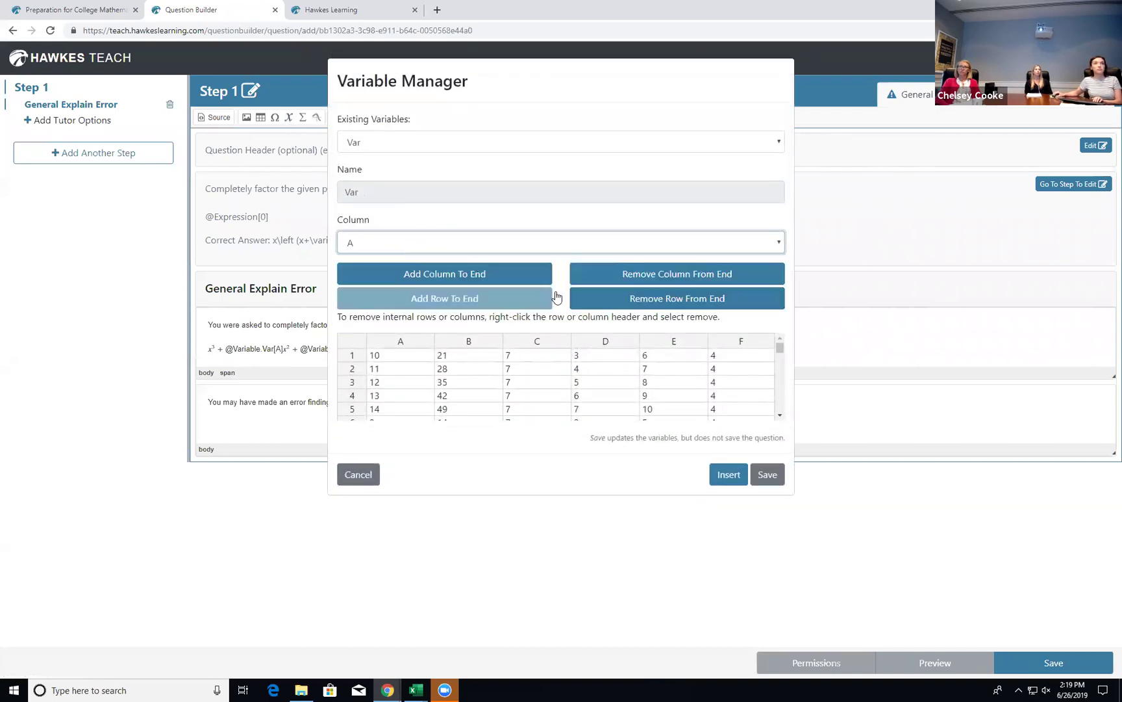
{"action": "left_click", "coordinate": [728, 474]}
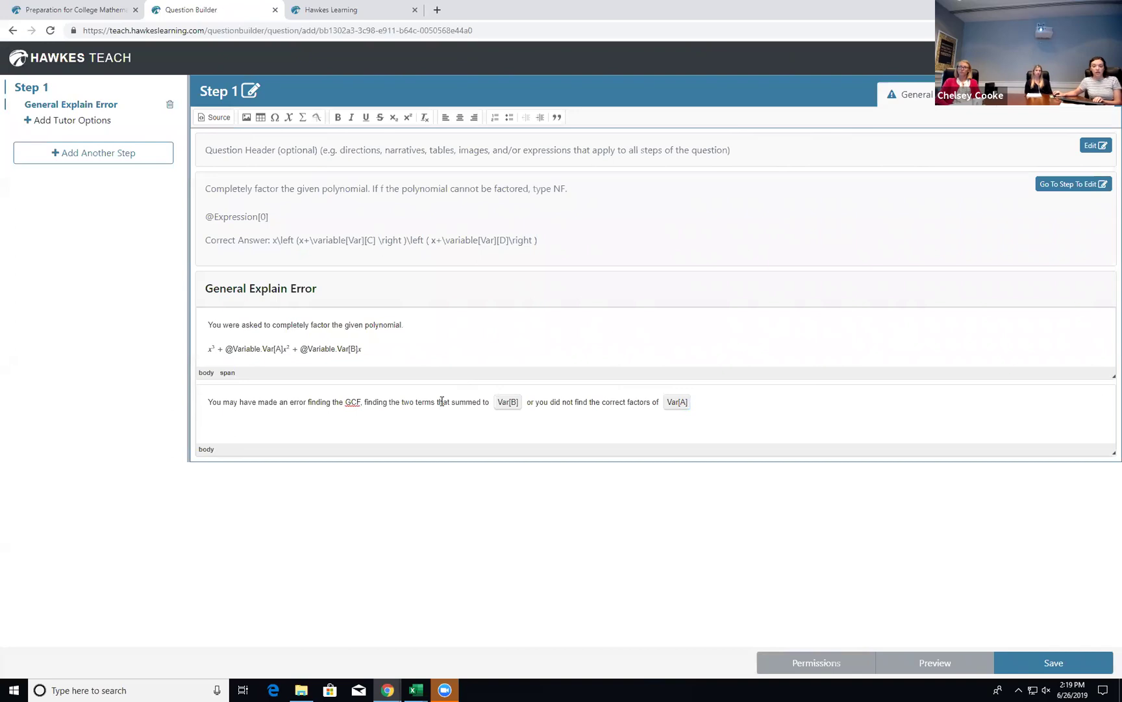
Add a Solution tutor option to Step 1 and place the cursor in its content area.
{"action": "left_click", "coordinate": [72, 122]}
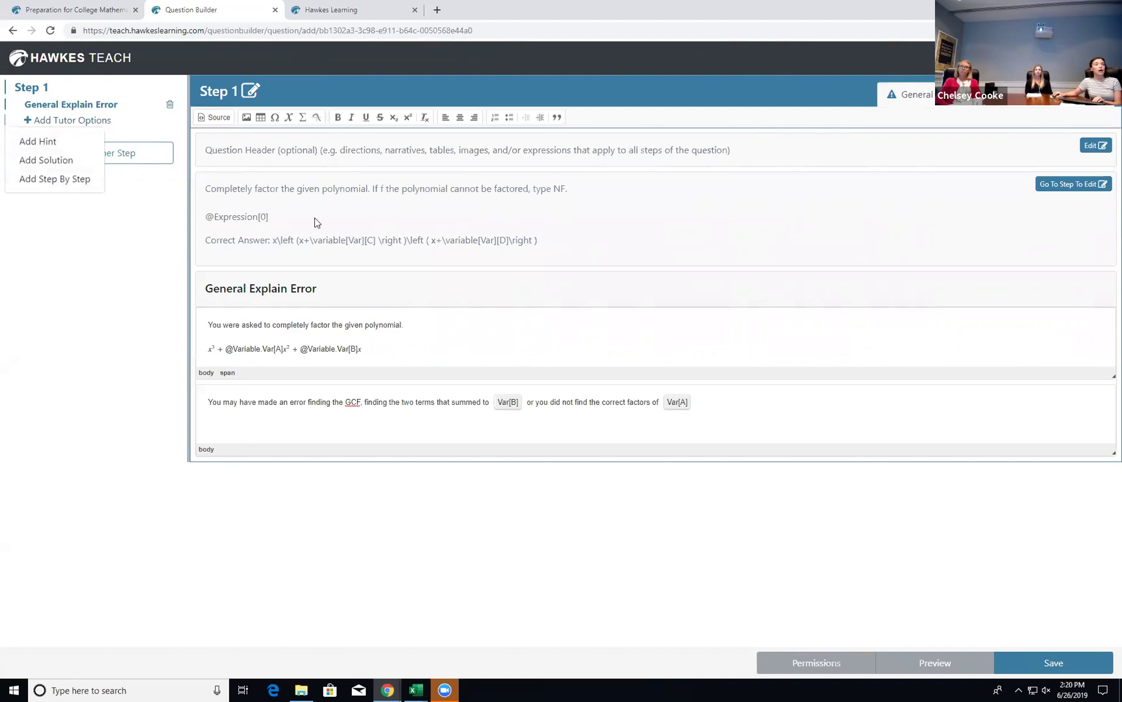
{"action": "left_click", "coordinate": [412, 330]}
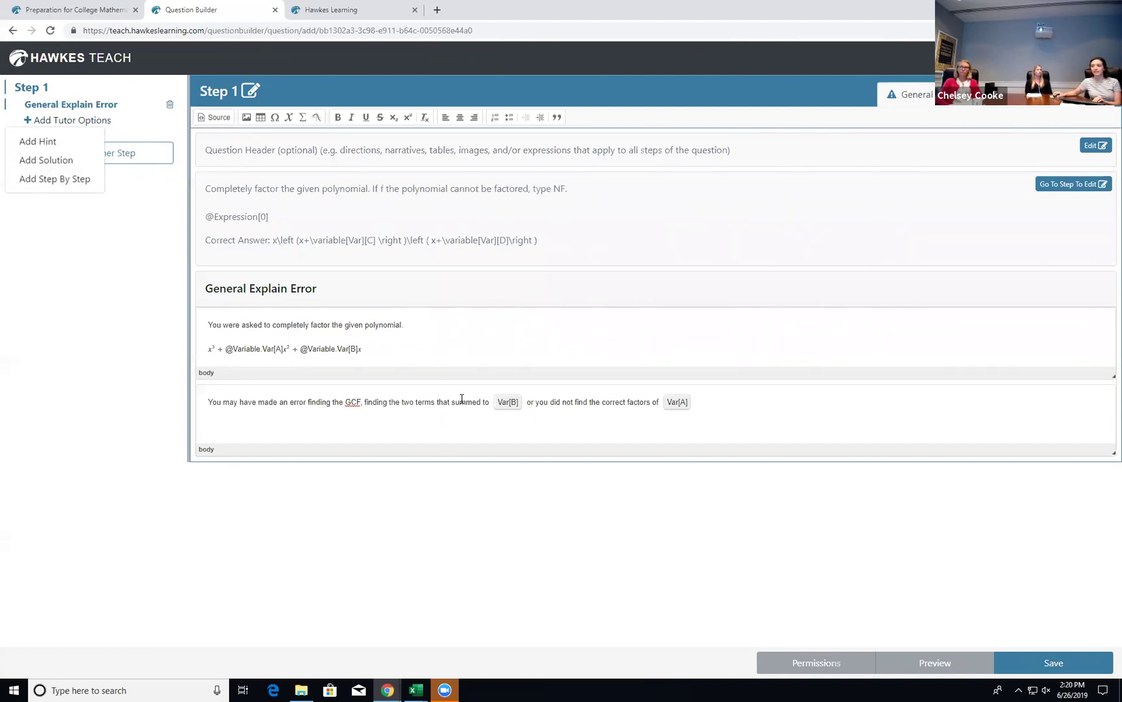
{"action": "left_click", "coordinate": [559, 374]}
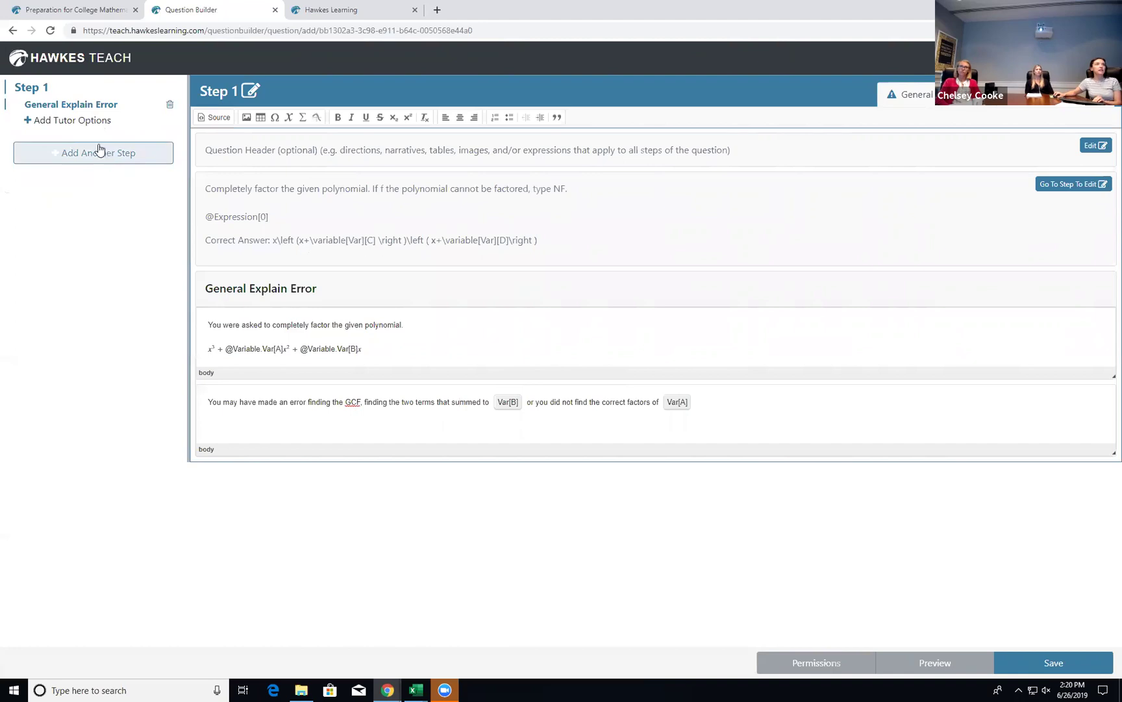
{"action": "left_click", "coordinate": [75, 124]}
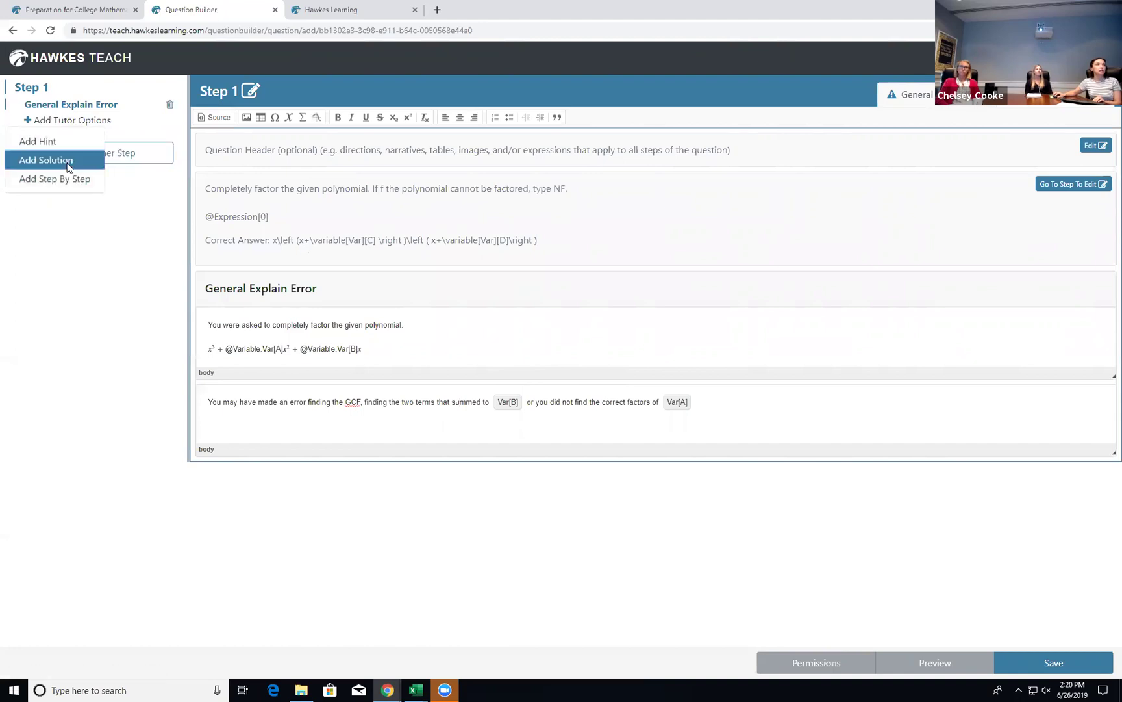
{"action": "left_click", "coordinate": [67, 157]}
{"action": "left_click", "coordinate": [285, 325]}
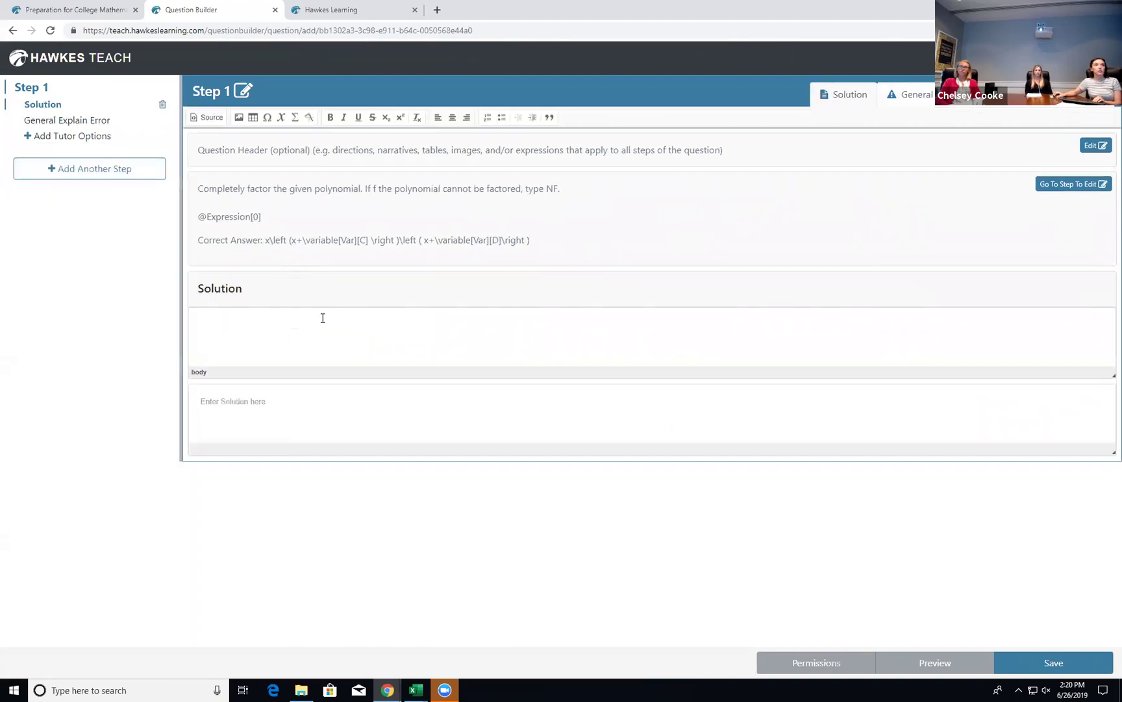
{"action": "left_click", "coordinate": [390, 423]}
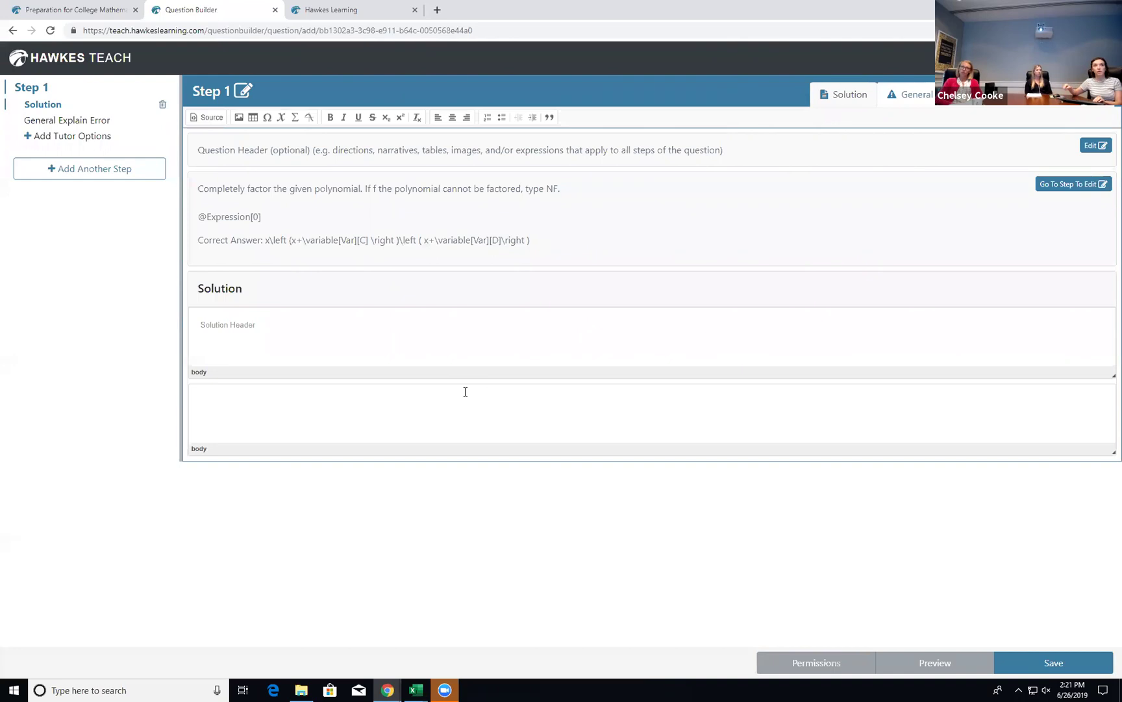
{"action": "left_click", "coordinate": [355, 423]}
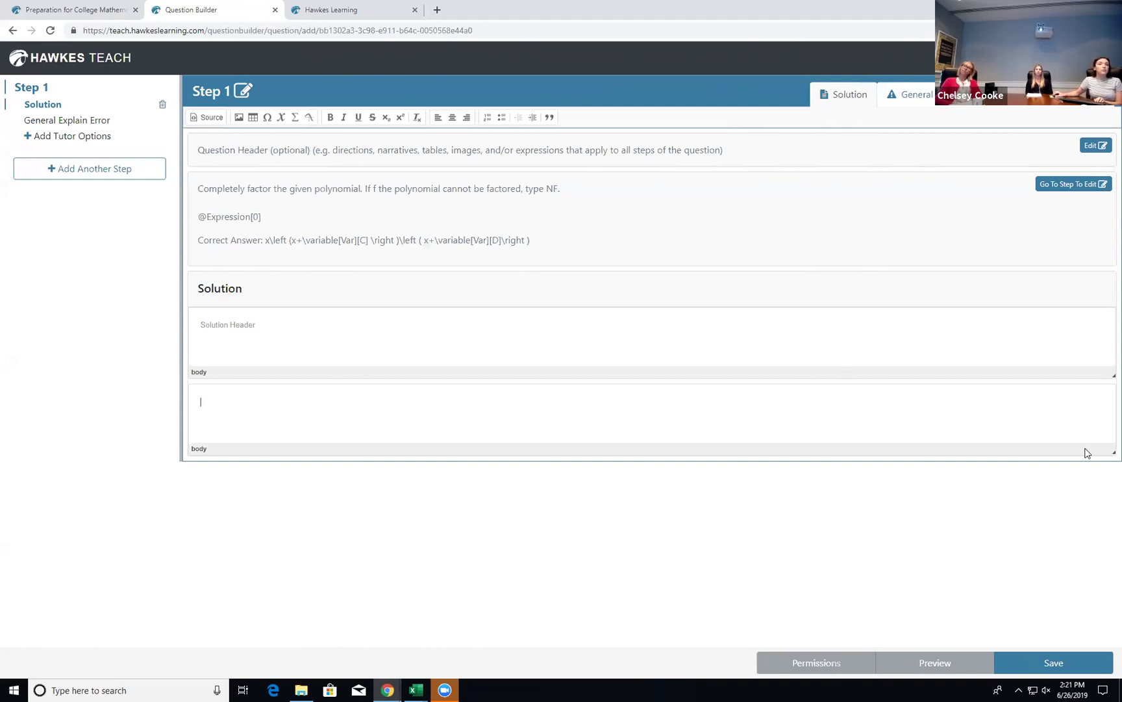
Try to save the question with the empty Solution, and remove that Solution from Step 1.
{"action": "left_click", "coordinate": [1051, 463]}
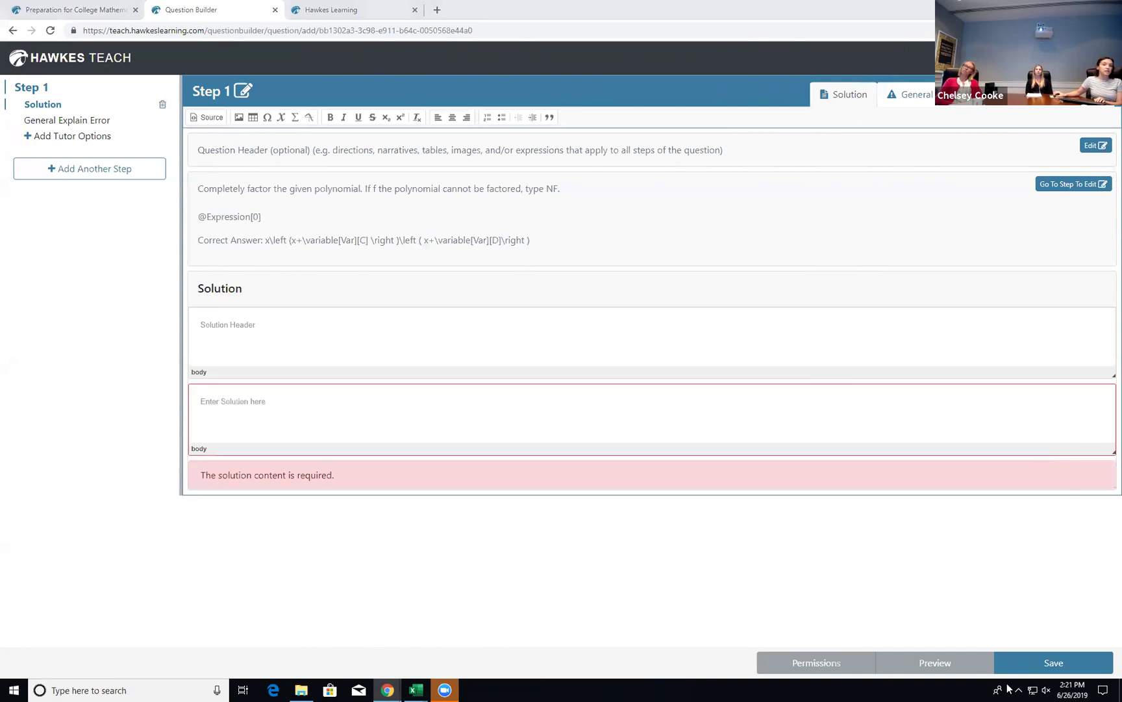
{"action": "left_click", "coordinate": [1050, 666]}
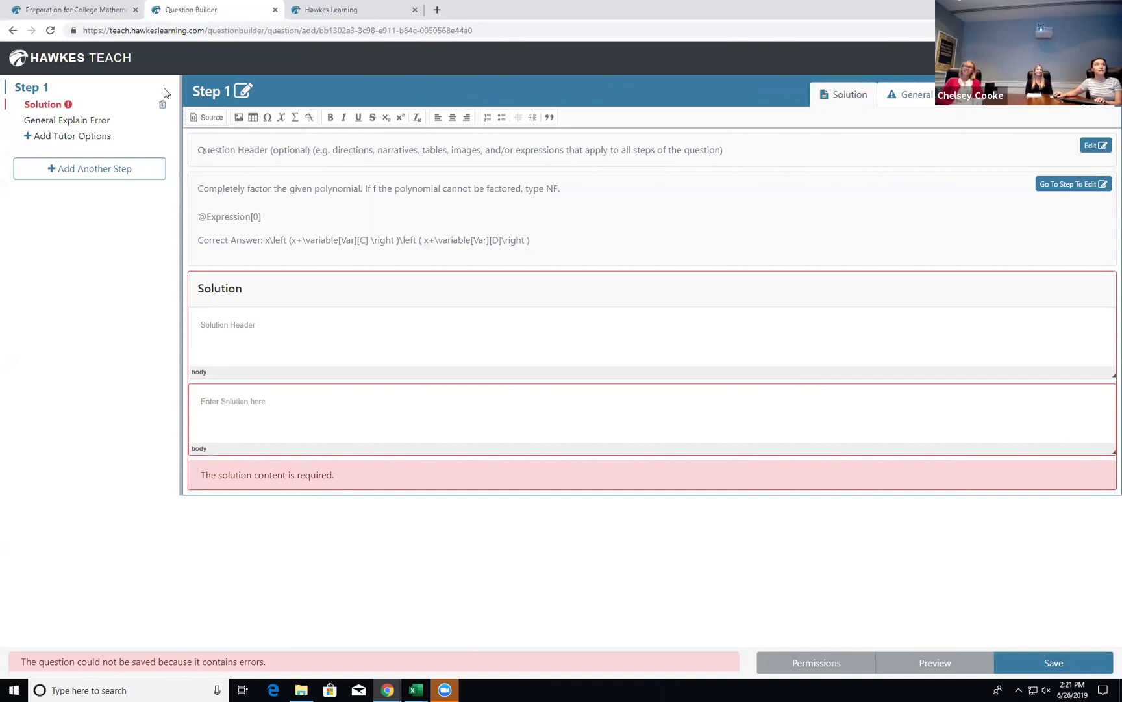
{"action": "left_click", "coordinate": [163, 105]}
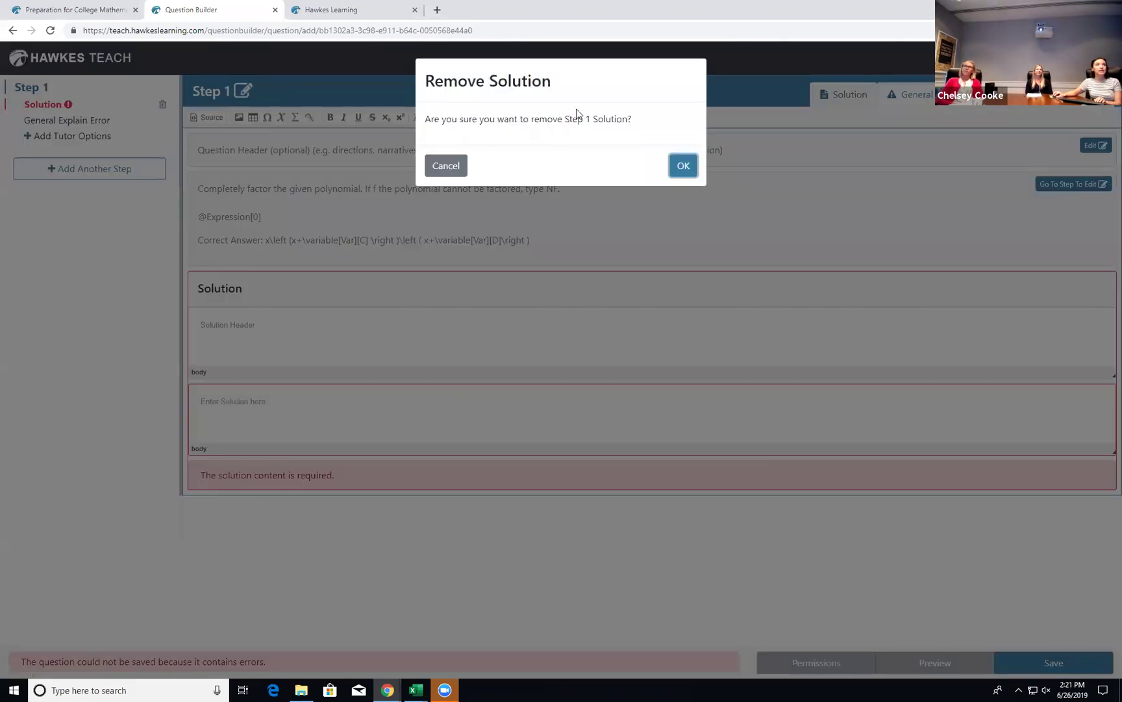
{"action": "left_click", "coordinate": [677, 168]}
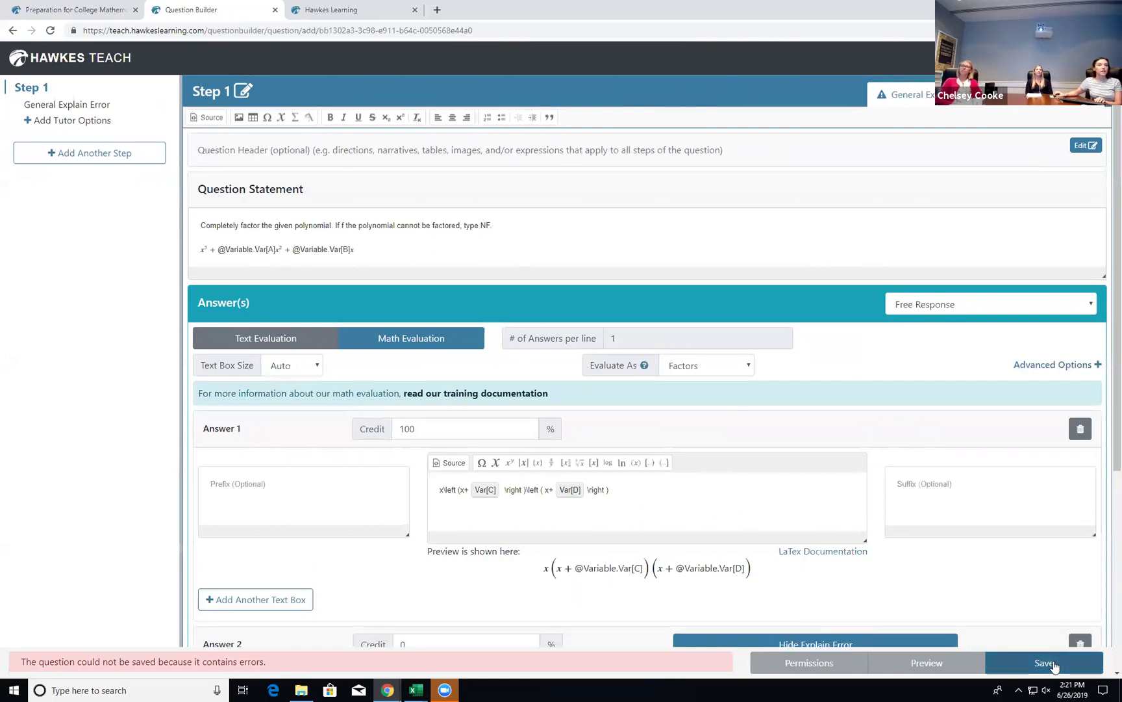
Save the question under the name "Factoring Polynomials" with Medium Difficulty.
{"action": "left_click", "coordinate": [1032, 663]}
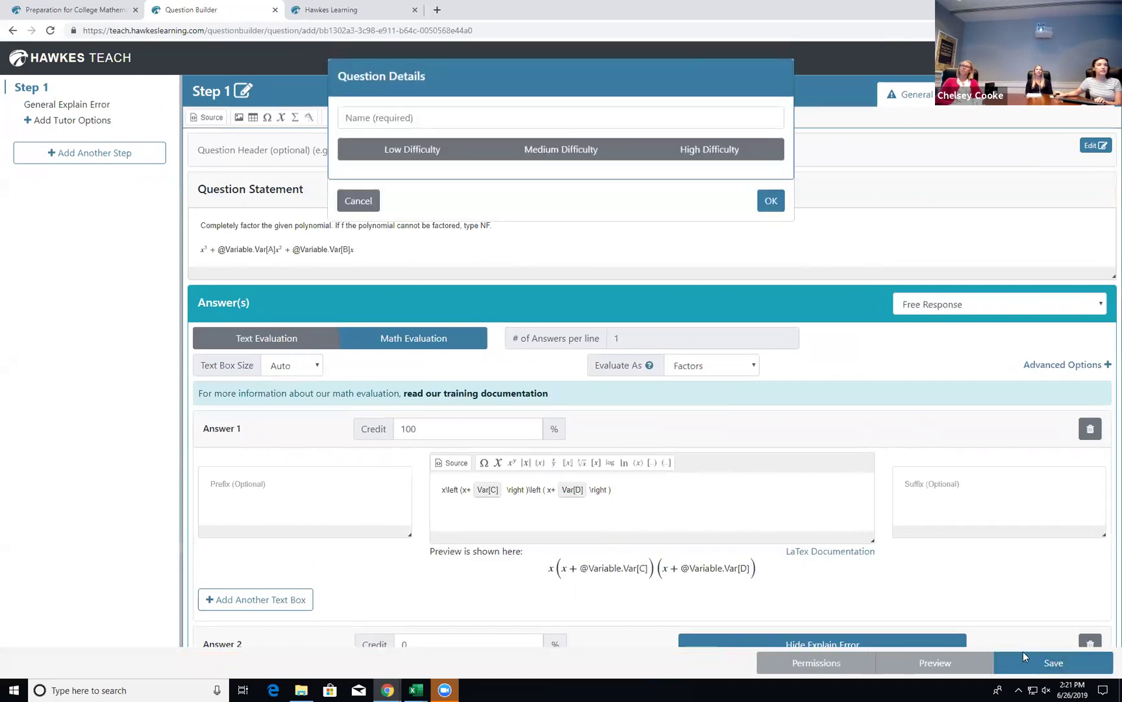
{"action": "left_click", "coordinate": [446, 119]}
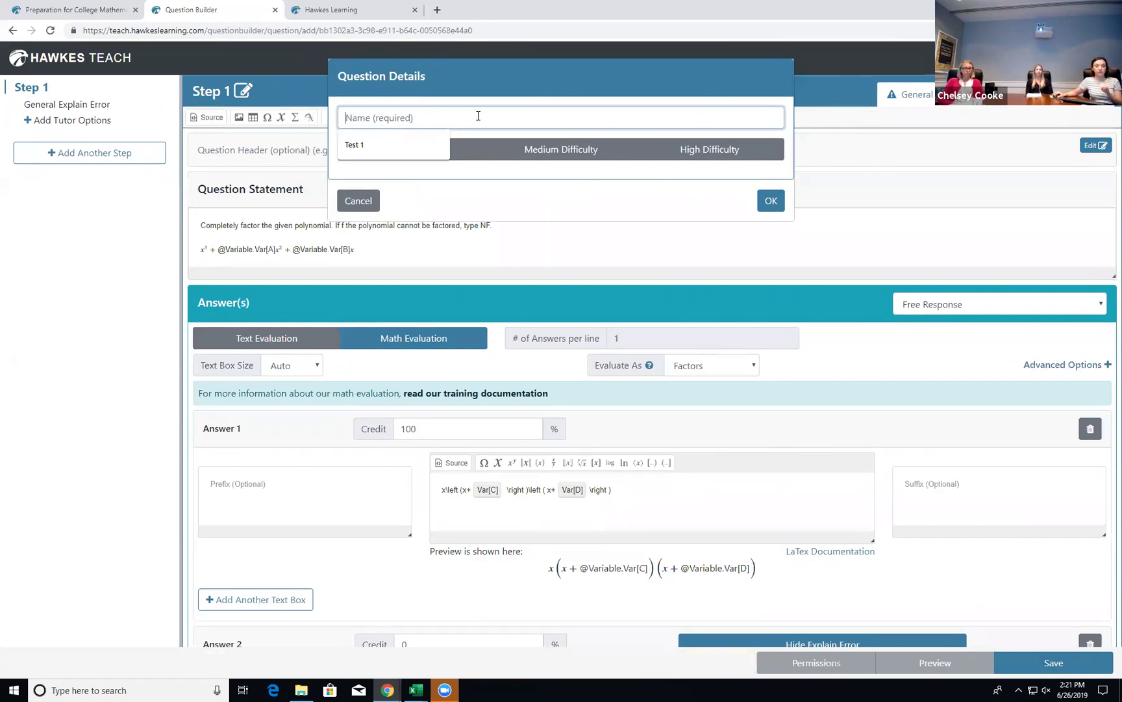
{"action": "type", "text": "Fac"}
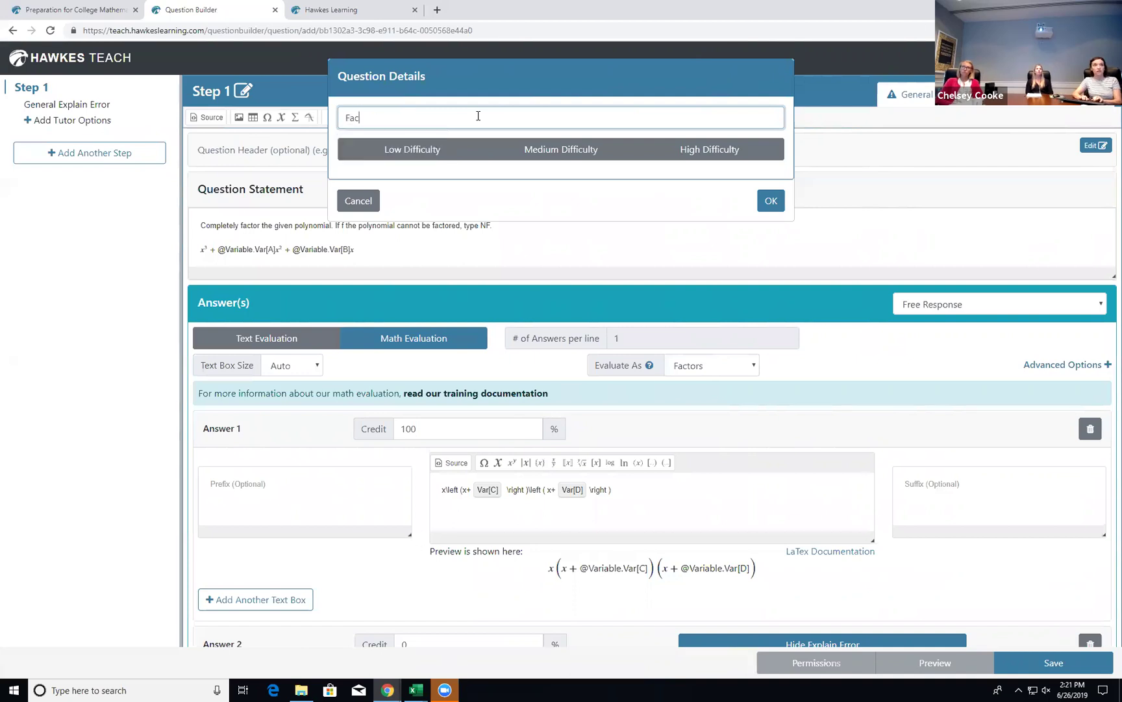
{"action": "type", "text": "toring Polynomial"}
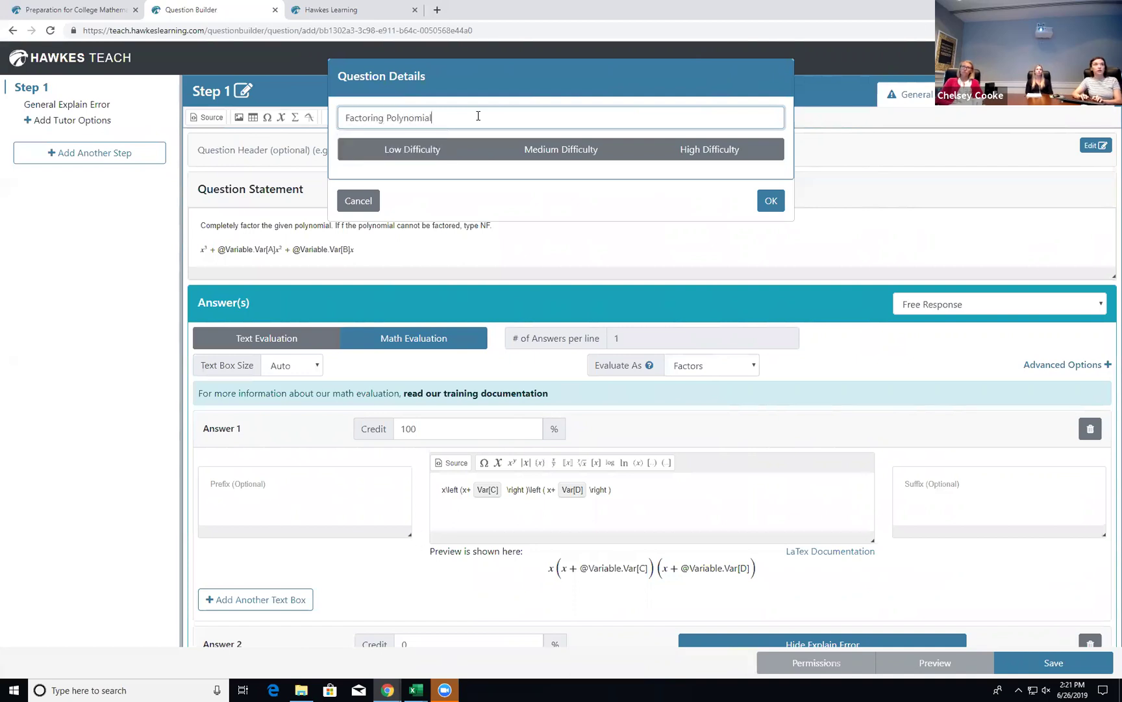
{"action": "type", "text": "s"}
{"action": "left_click", "coordinate": [446, 151]}
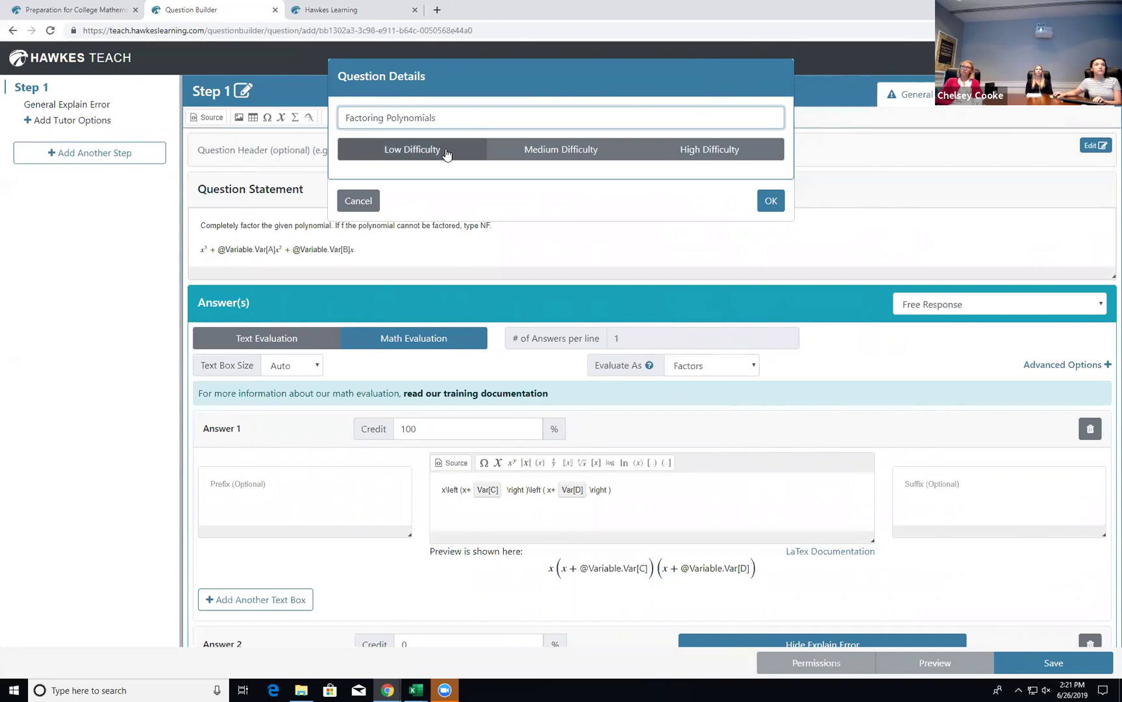
{"action": "left_click", "coordinate": [519, 149]}
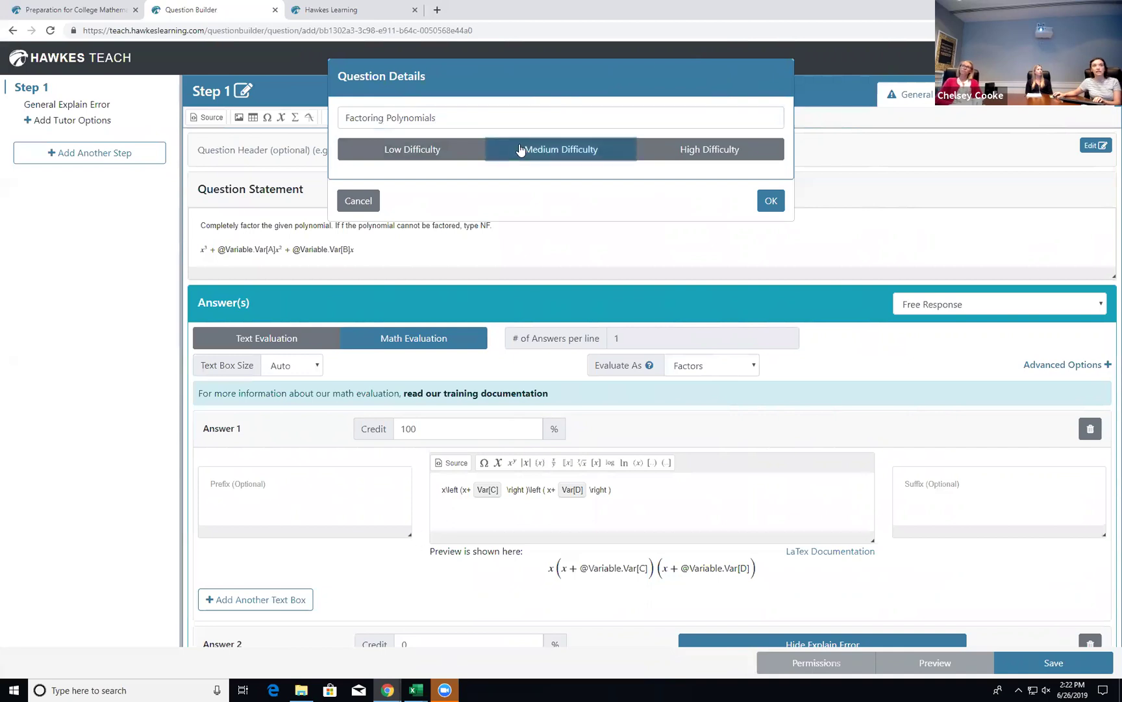
{"action": "left_click", "coordinate": [778, 203]}
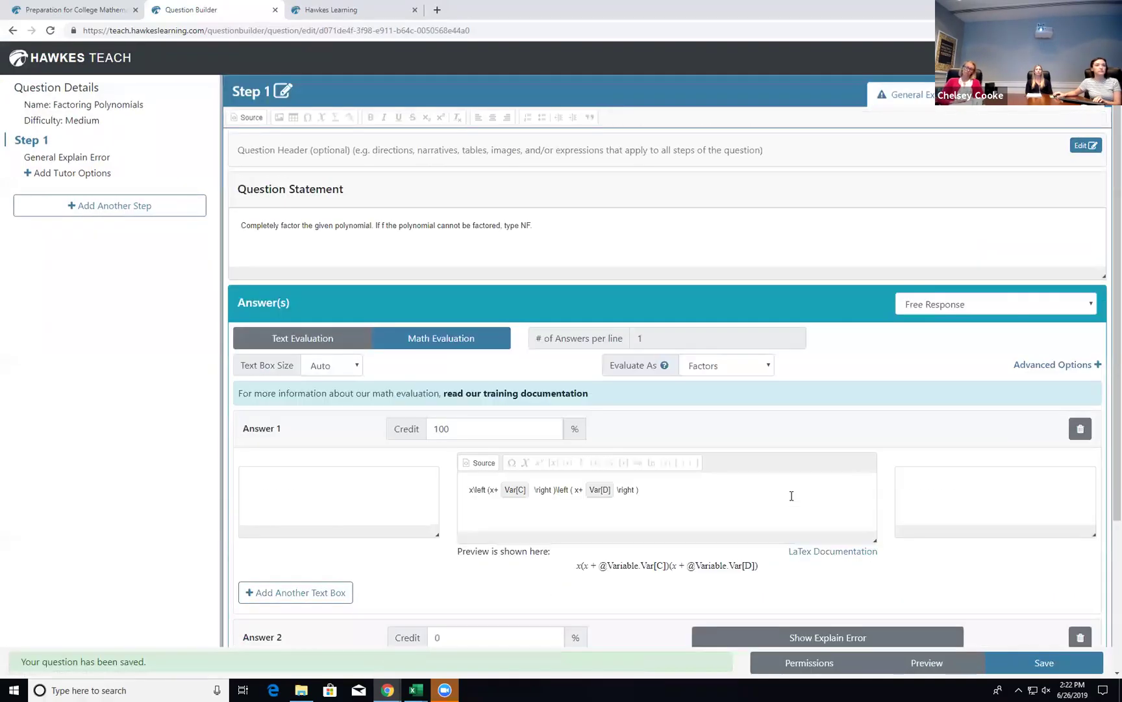
Preview the saved question, generating new variable values twice, and view its permissions.
{"action": "left_click", "coordinate": [927, 662]}
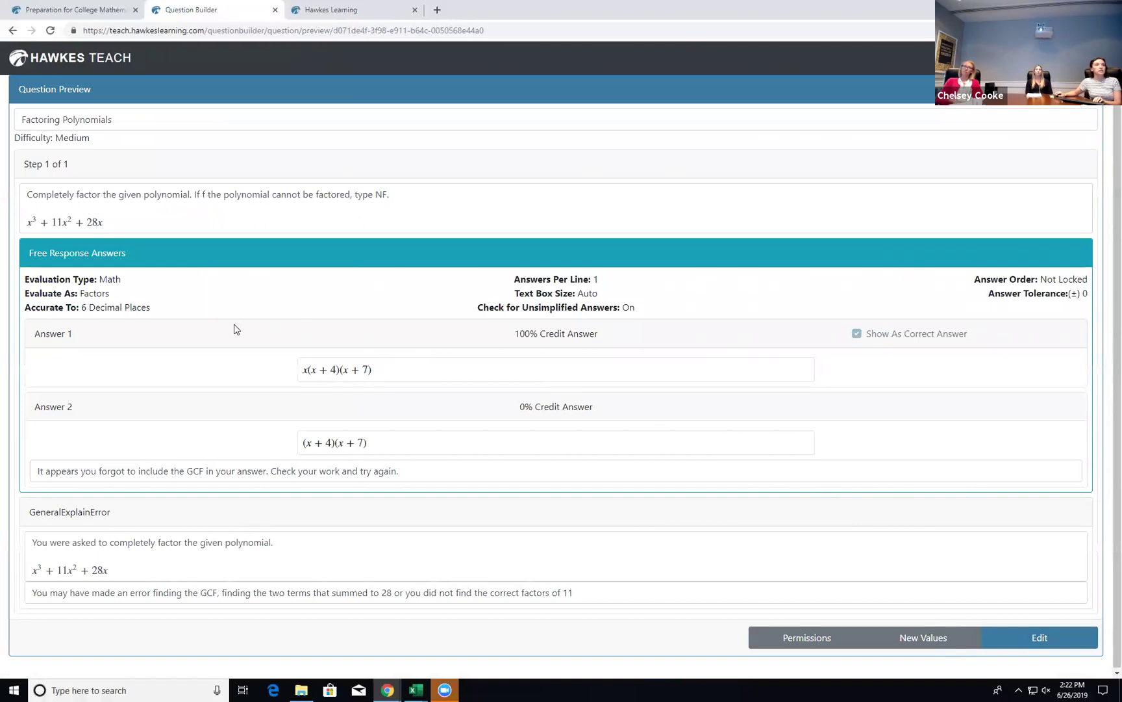
{"action": "left_click_drag", "start_coordinate": [110, 226], "coordinate": [13, 229]}
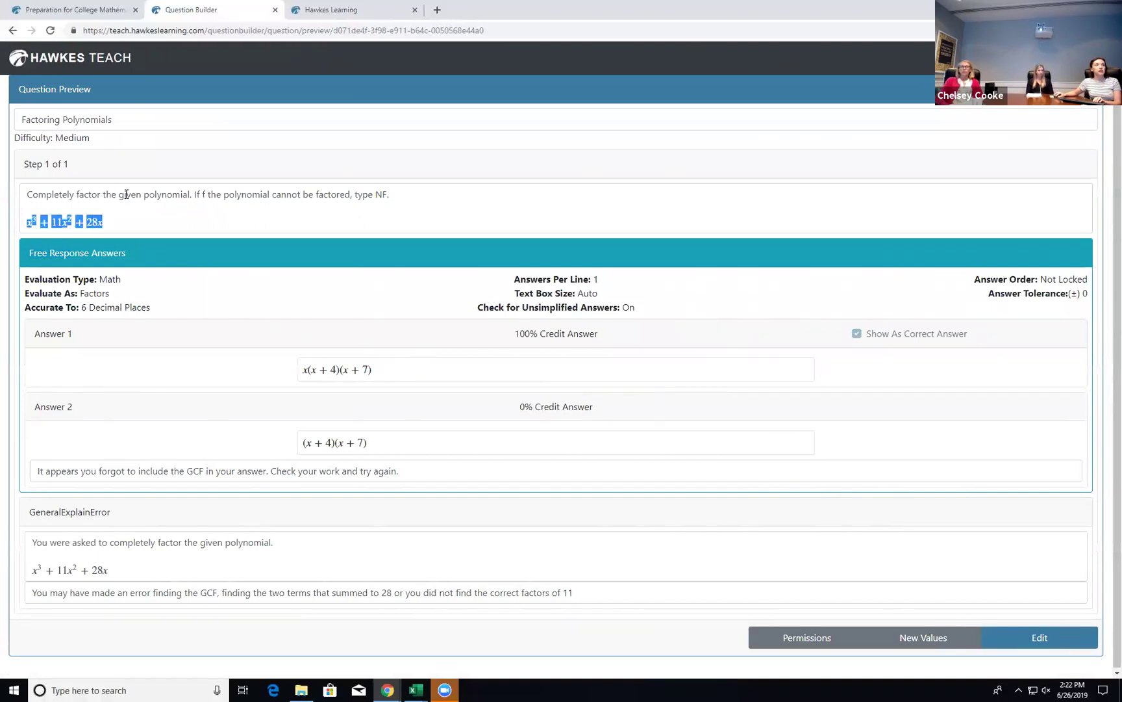
{"action": "left_click", "coordinate": [140, 221]}
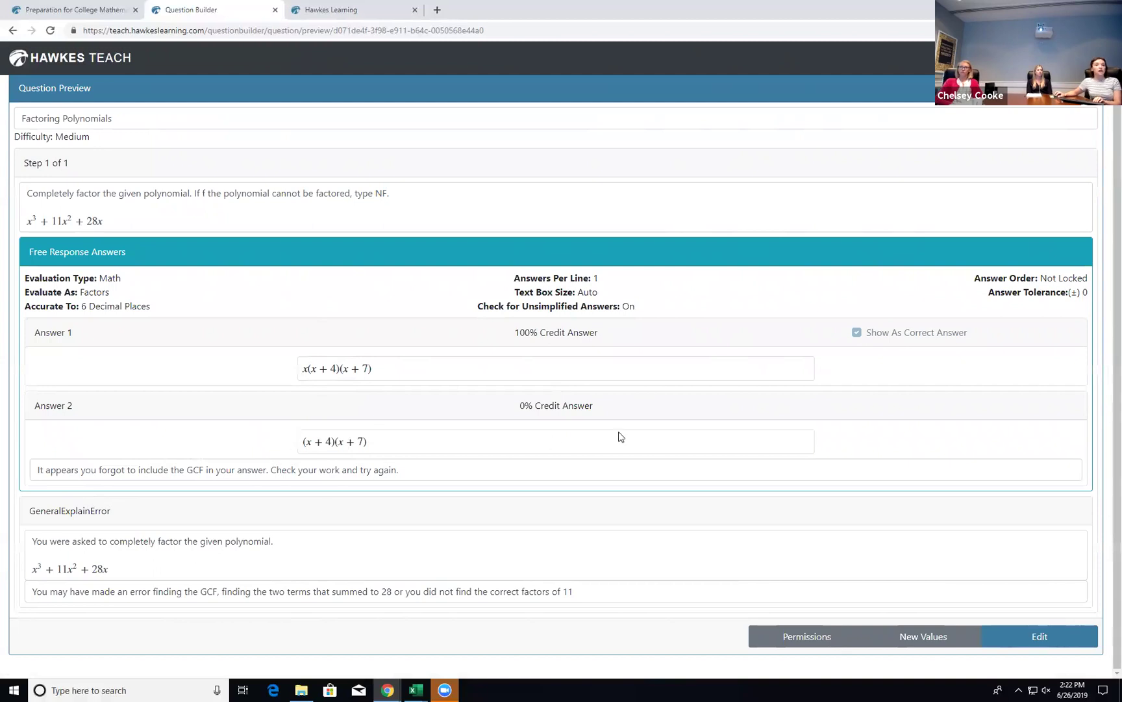
{"action": "left_click", "coordinate": [940, 635]}
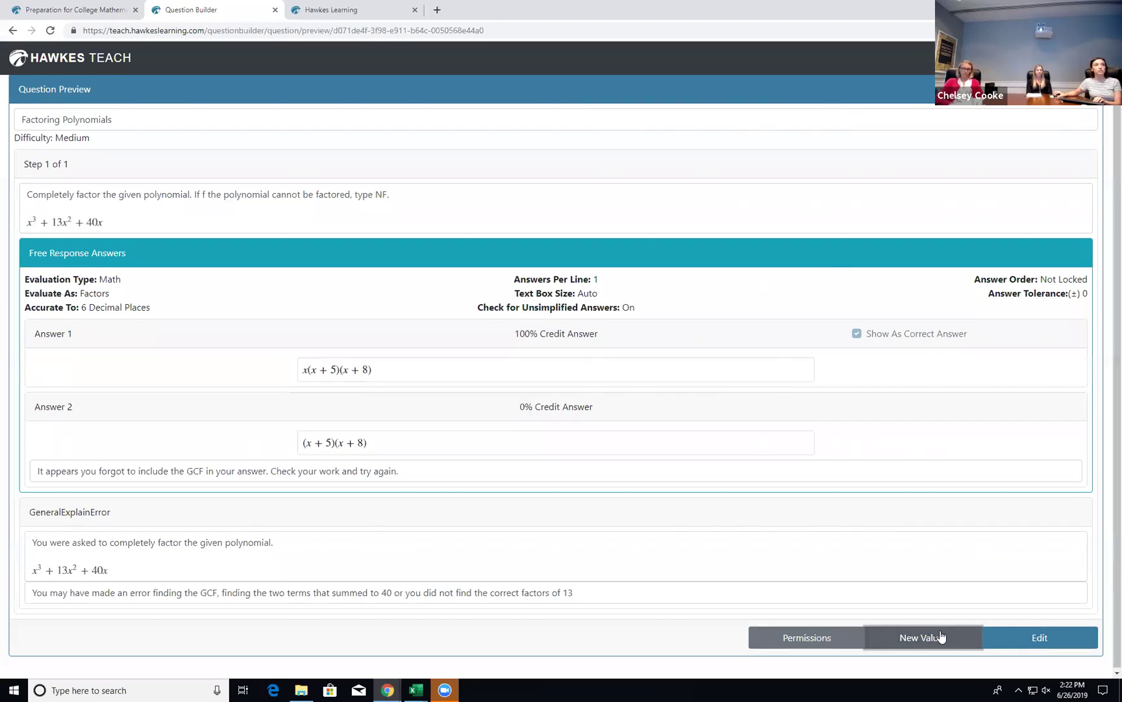
{"action": "left_click", "coordinate": [941, 636]}
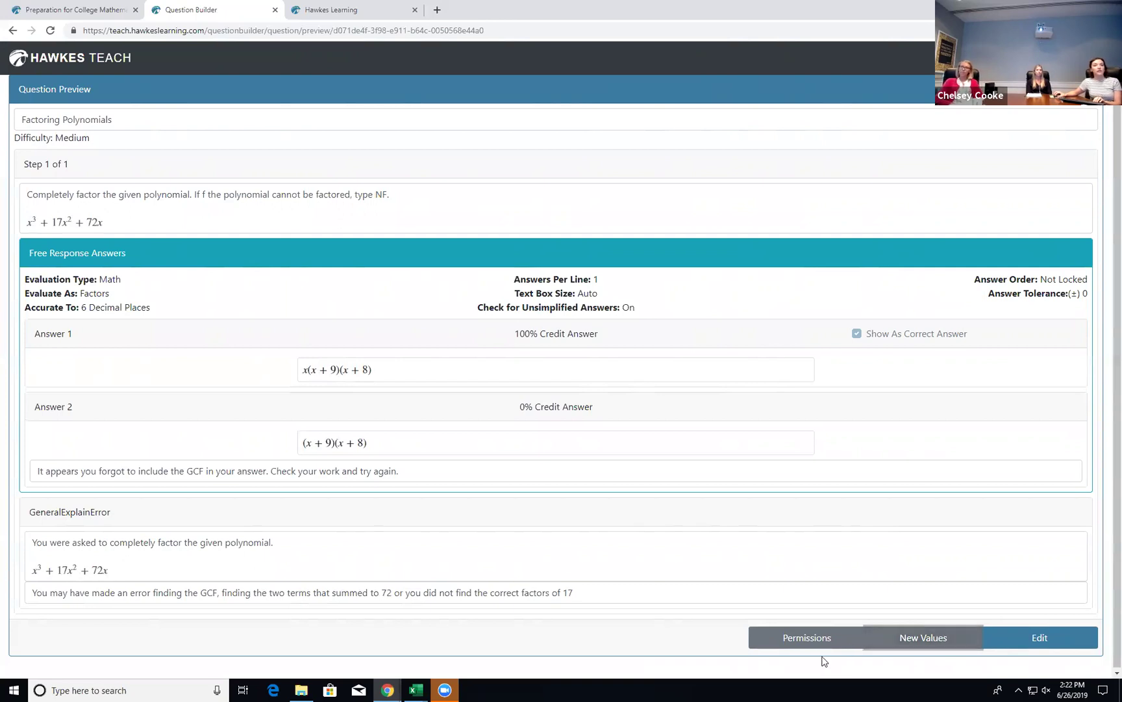
{"action": "left_click", "coordinate": [807, 638]}
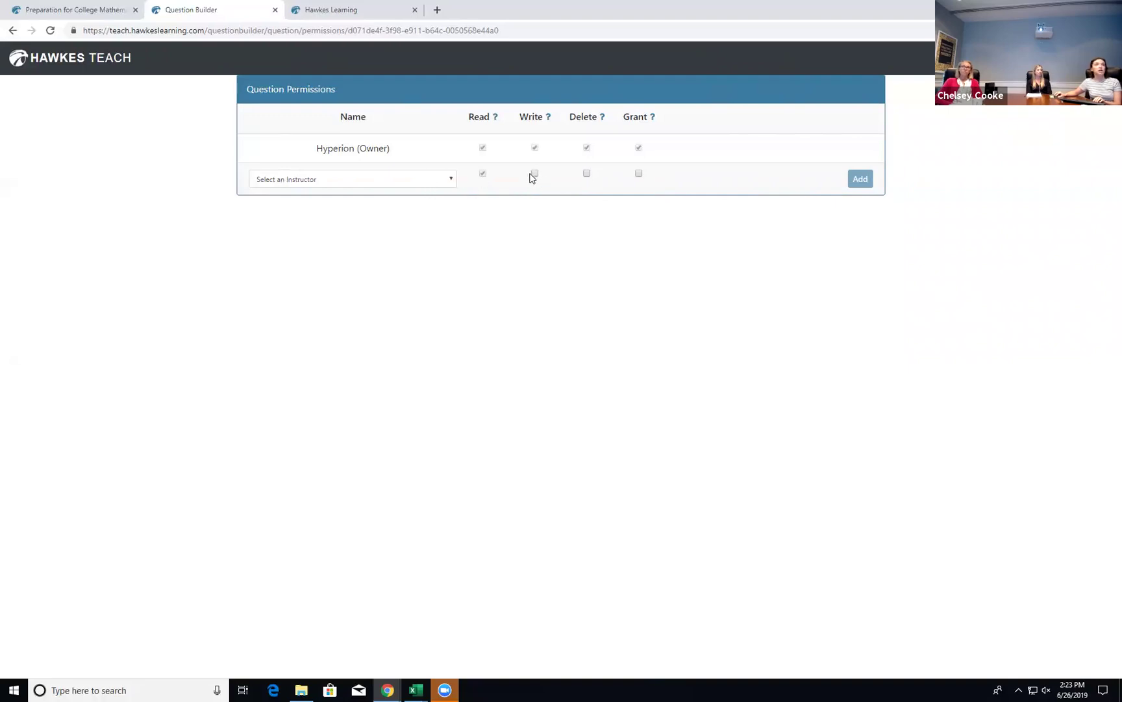
Return to the question list and create a new question in the Test 1 folder.
{"action": "left_click", "coordinate": [92, 60]}
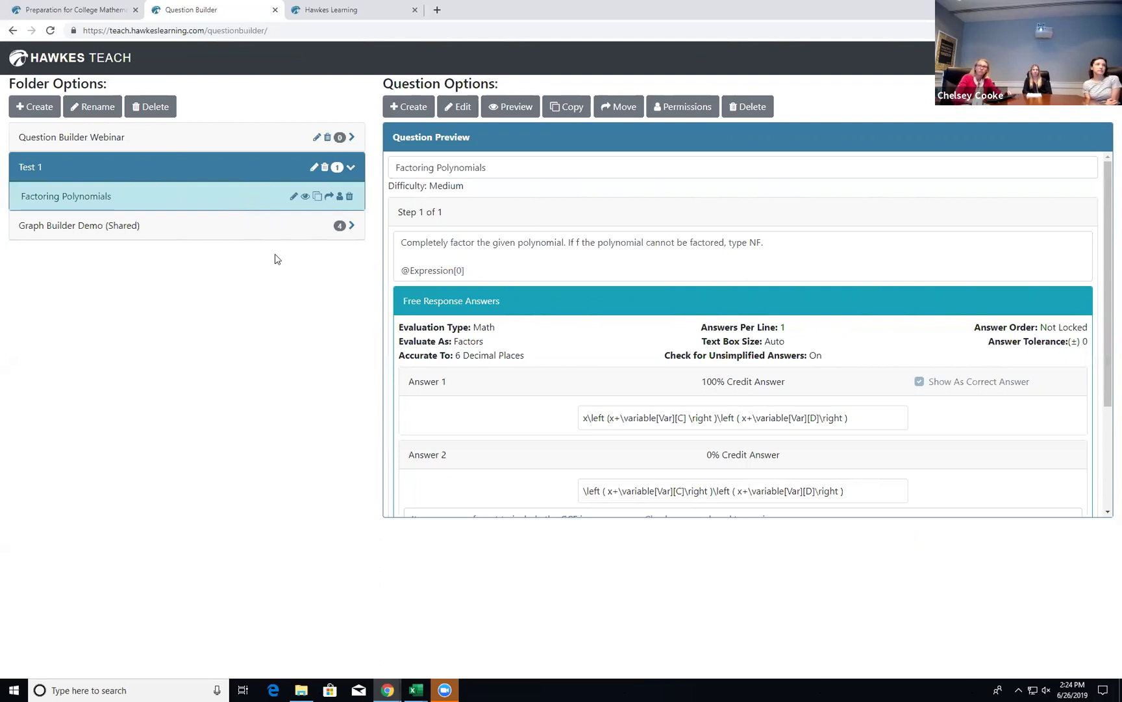
{"action": "left_click", "coordinate": [399, 108]}
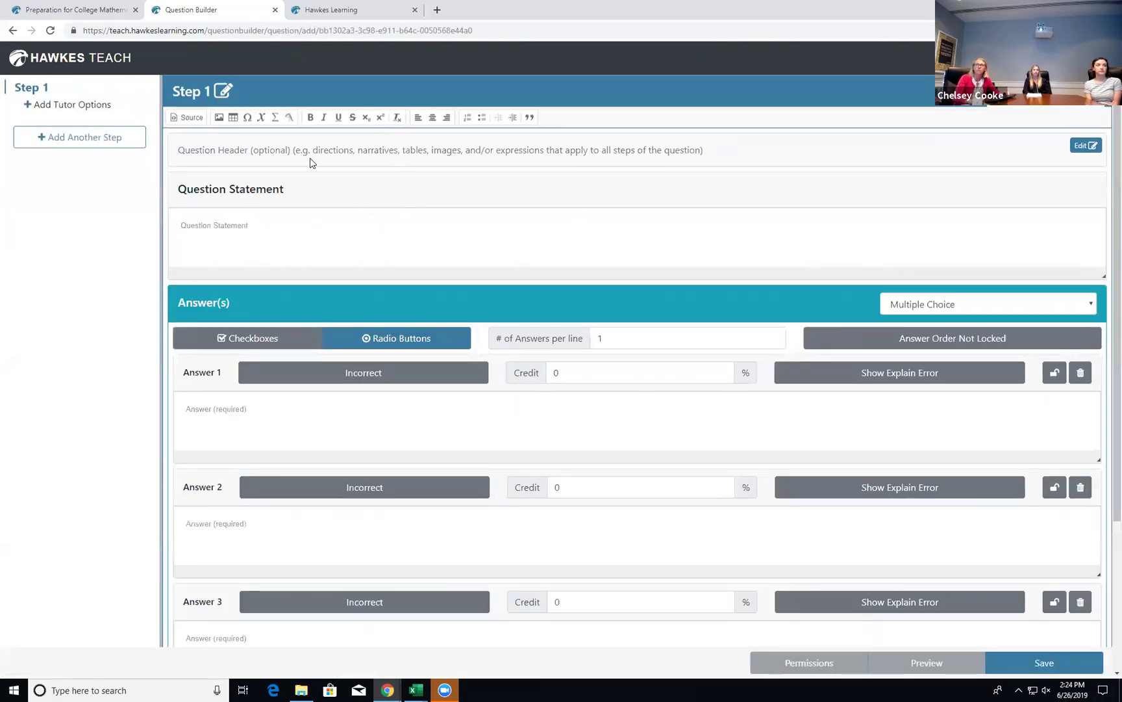
Open the Graph Builder from the question editor and look through the shape types that can be added.
{"action": "left_click", "coordinate": [291, 117]}
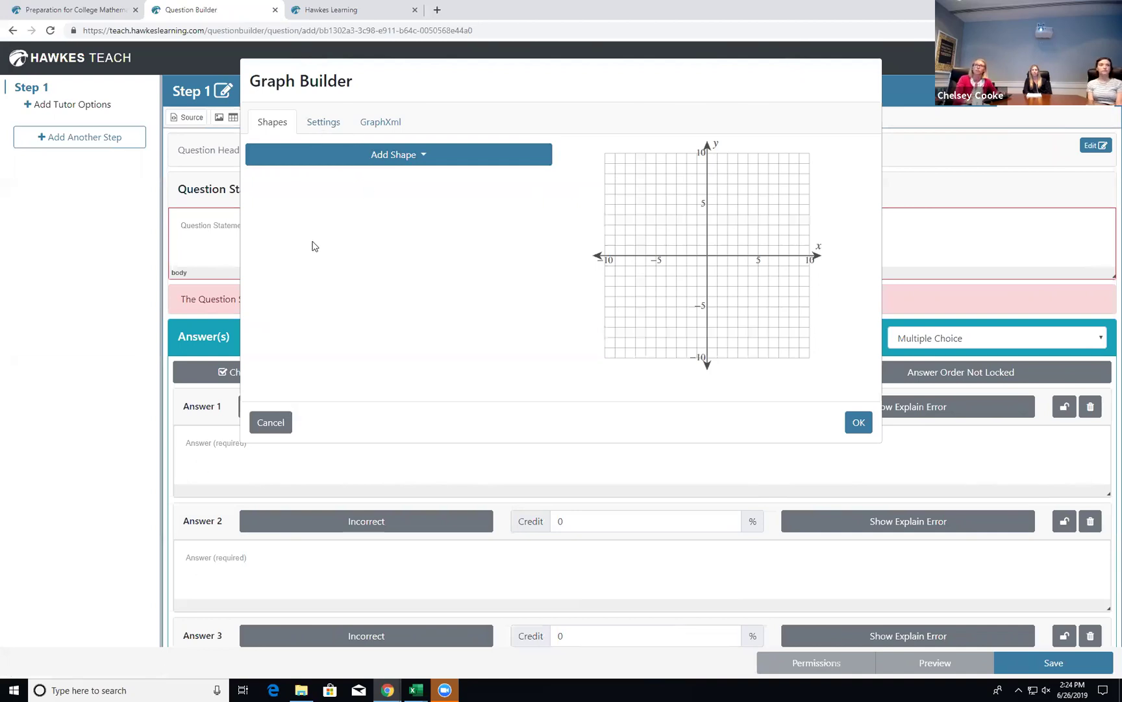
{"action": "left_click", "coordinate": [311, 155]}
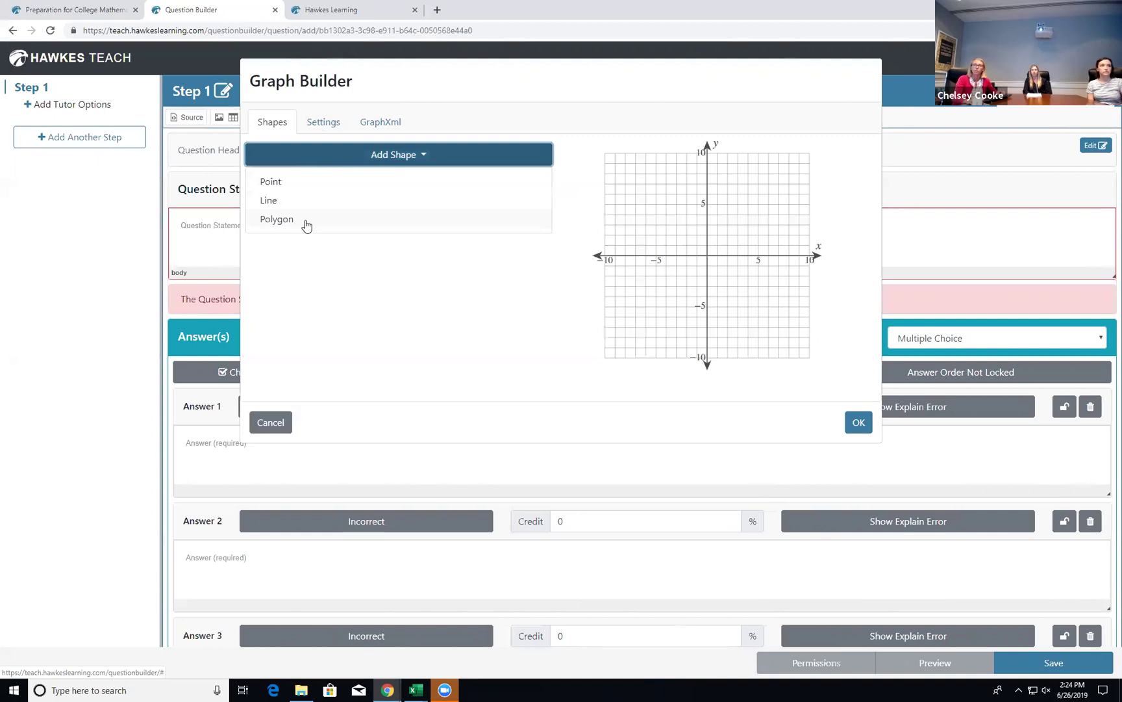
{"action": "left_click", "coordinate": [330, 160]}
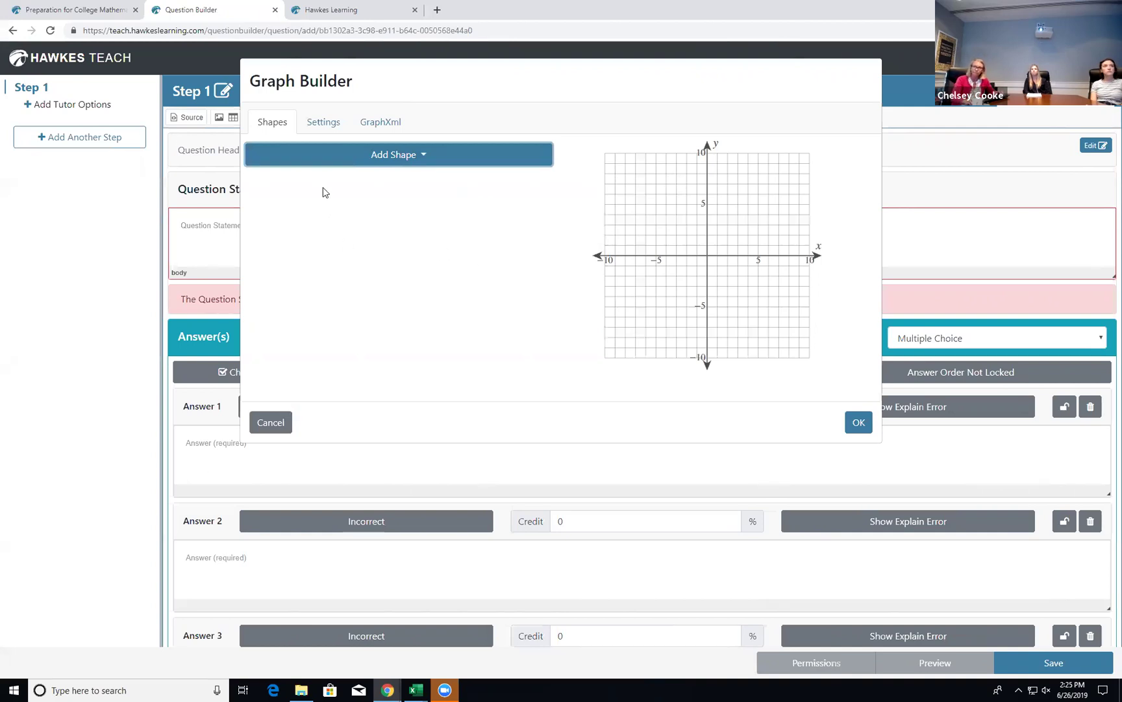
{"action": "left_click", "coordinate": [293, 154]}
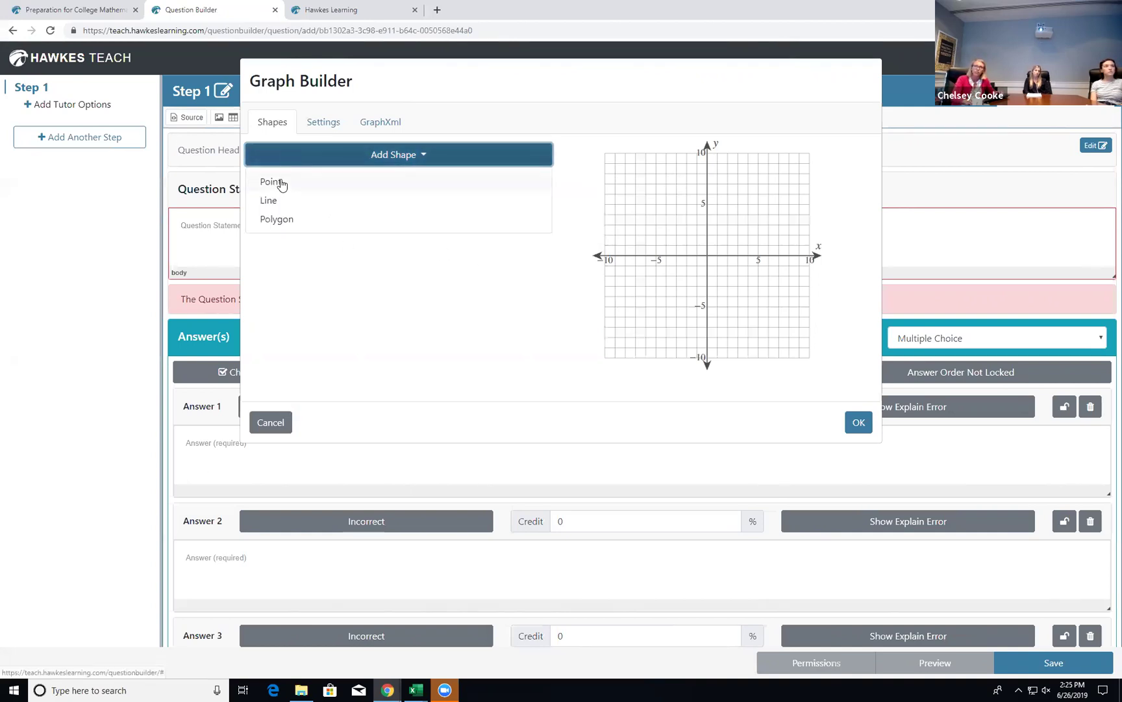
{"action": "left_click", "coordinate": [314, 155]}
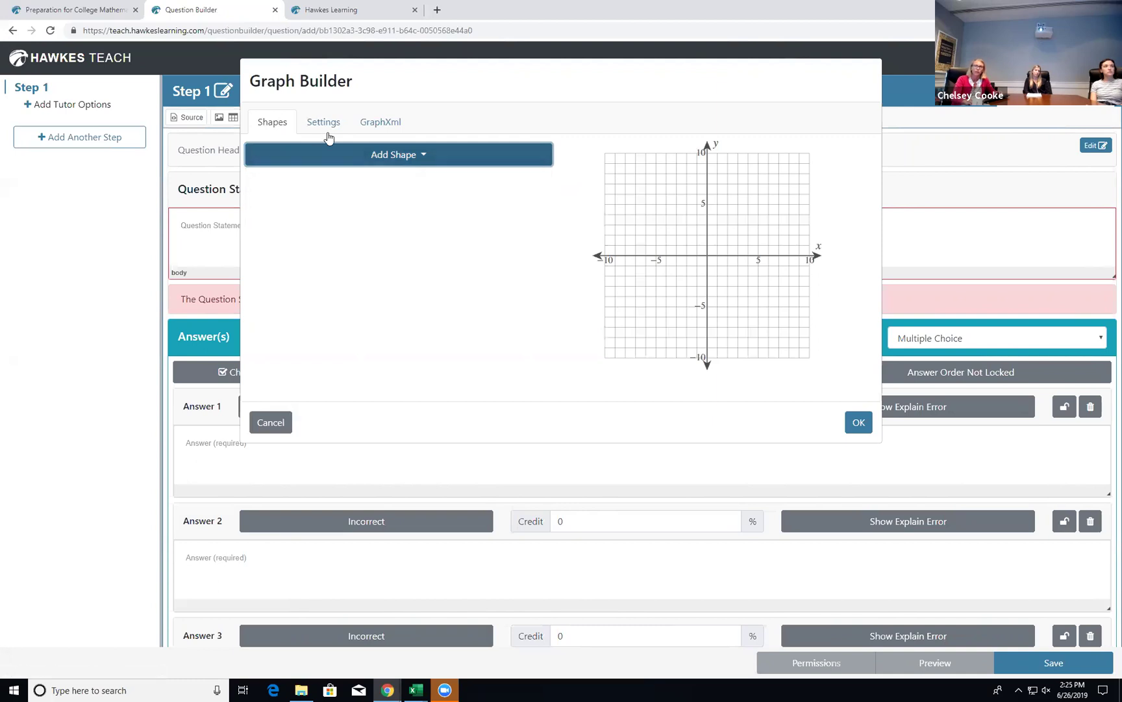
Set both the x and y gridline intervals of the graph to 5 in its settings.
{"action": "left_click", "coordinate": [323, 123]}
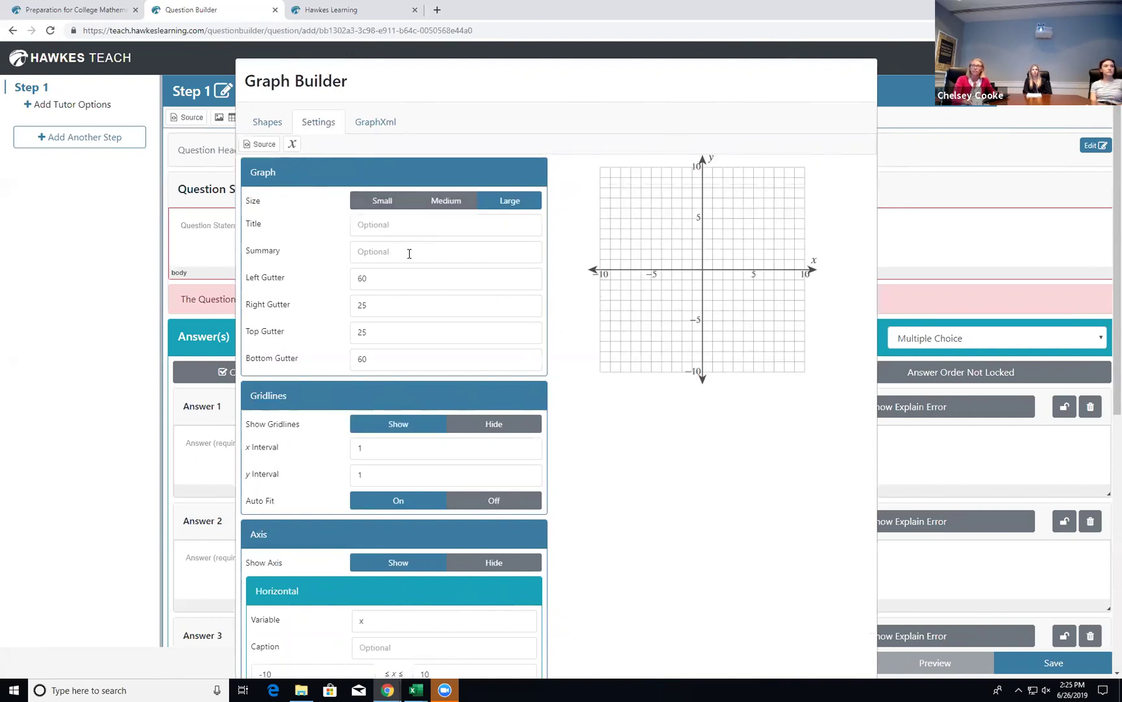
{"action": "scroll", "coordinate": [435, 244], "scroll_direction": "down", "scroll_amount": 2}
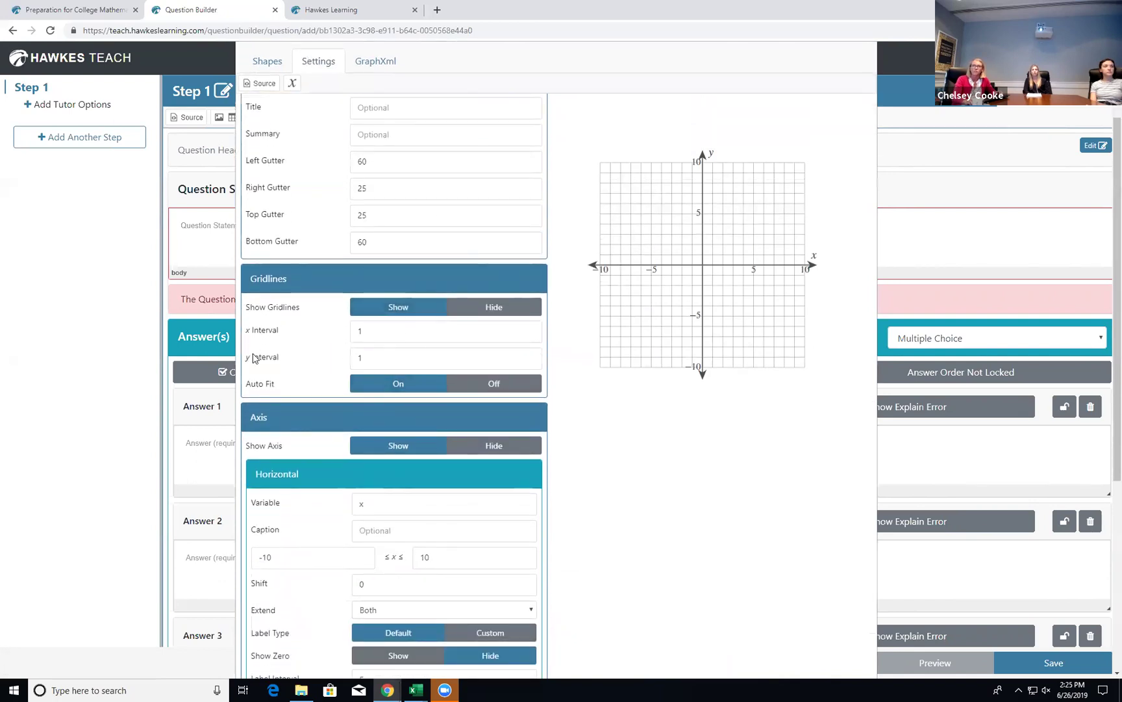
{"action": "scroll", "coordinate": [292, 331], "scroll_direction": "down", "scroll_amount": 1}
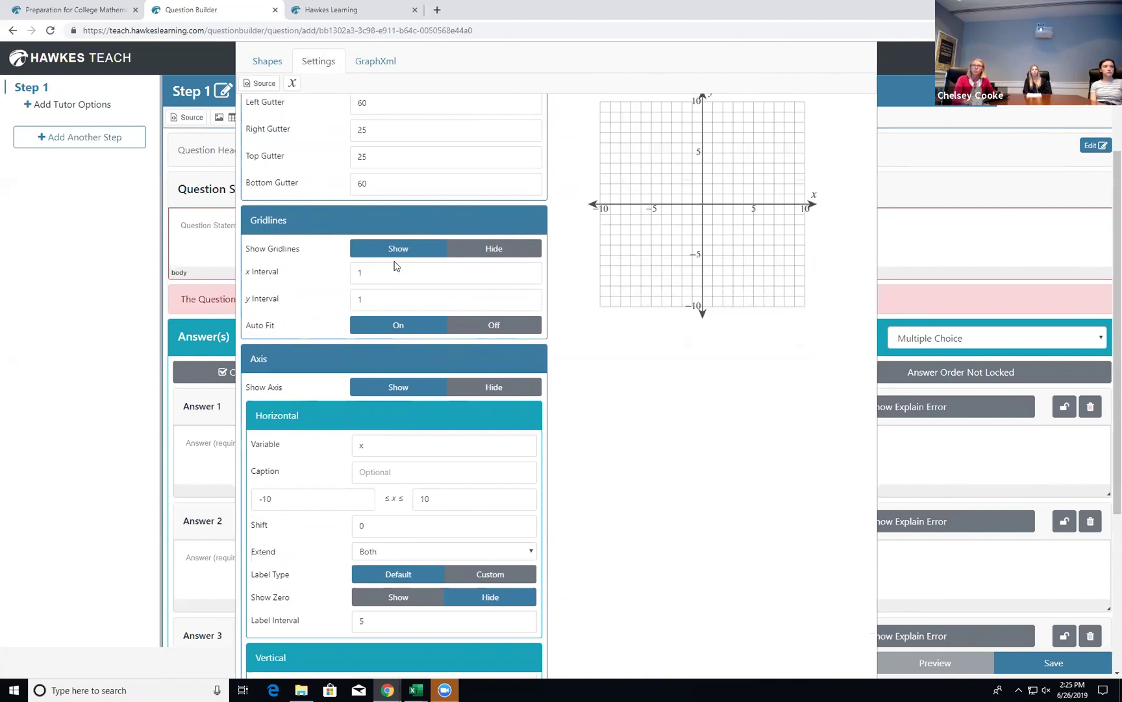
{"action": "double_click", "coordinate": [377, 276]}
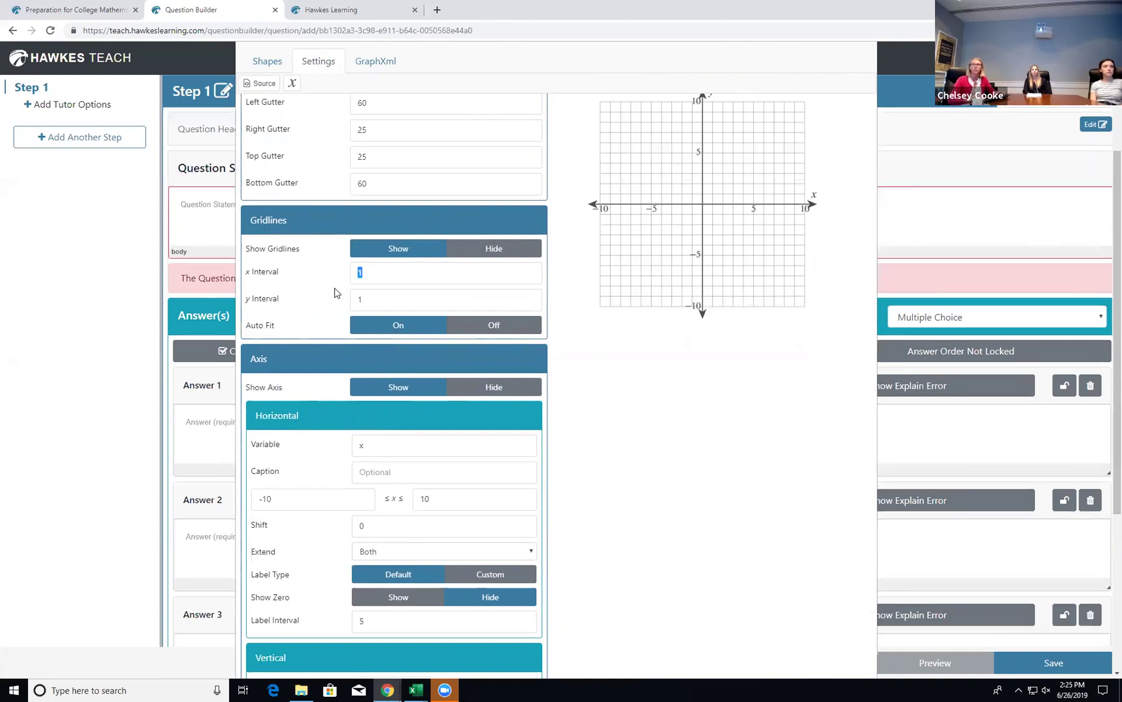
{"action": "key", "text": "Num_Lock"}
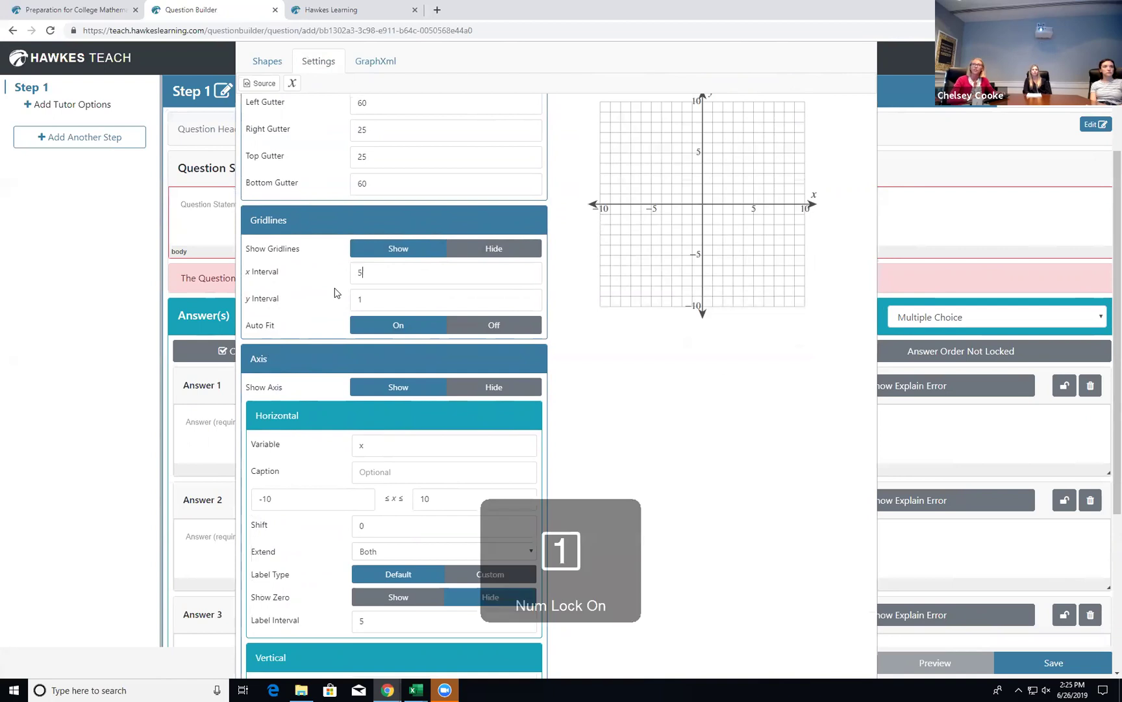
{"action": "left_click_drag", "start_coordinate": [366, 306], "coordinate": [346, 307]}
{"action": "type", "text": "5"}
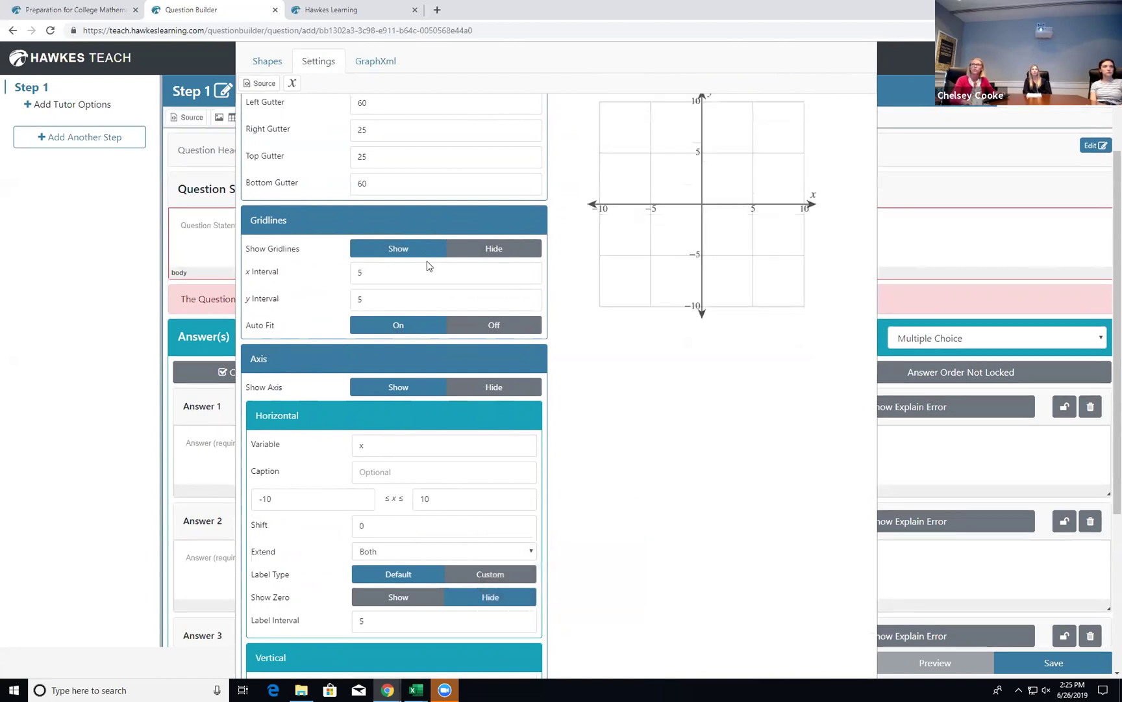
Change the graph's axis variables to q for the horizontal axis and p for the vertical axis.
{"action": "scroll", "coordinate": [552, 310], "scroll_direction": "up", "scroll_amount": 1}
{"action": "scroll", "coordinate": [552, 310], "scroll_direction": "down", "scroll_amount": 1}
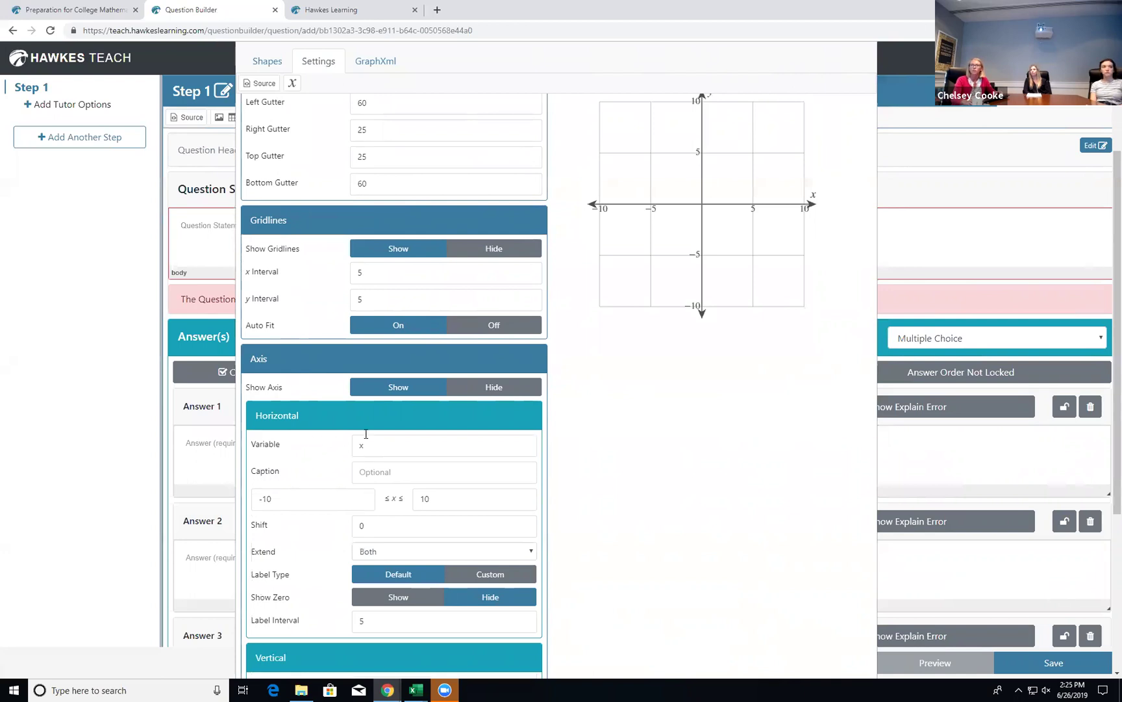
{"action": "left_click_drag", "start_coordinate": [372, 447], "coordinate": [348, 459]}
{"action": "type", "text": "q"}
{"action": "scroll", "coordinate": [323, 573], "scroll_direction": "down", "scroll_amount": 2}
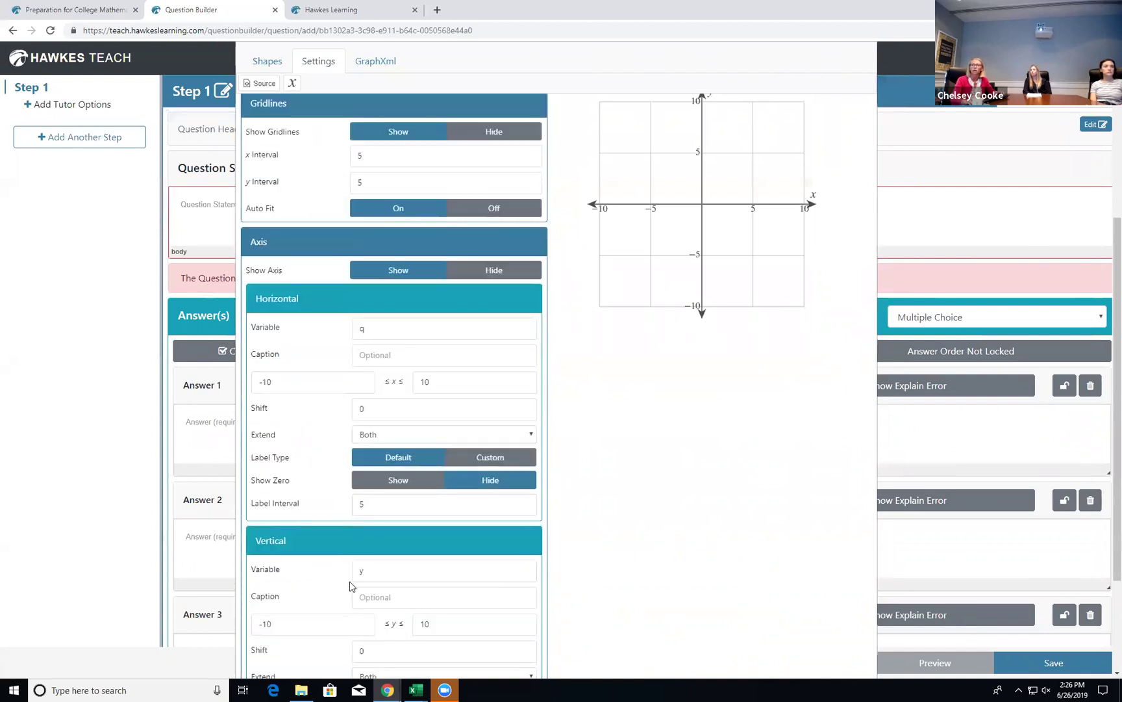
{"action": "left_click_drag", "start_coordinate": [371, 569], "coordinate": [358, 571]}
{"action": "key", "text": "BackSpace"}
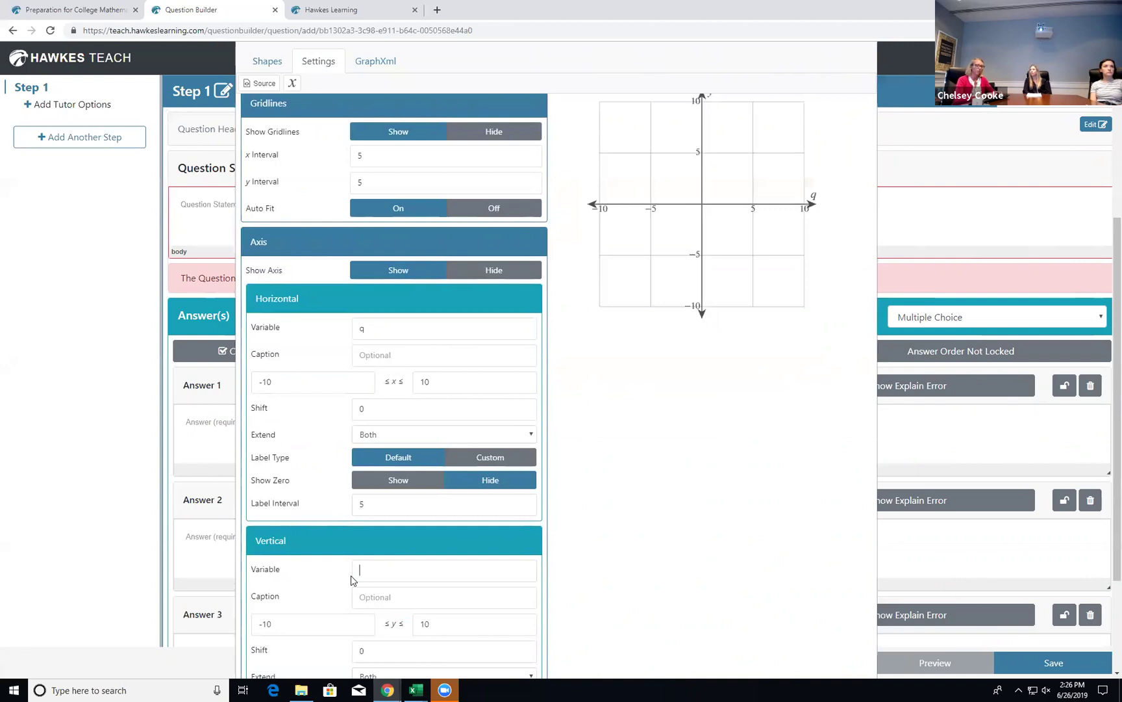
{"action": "type", "text": "p"}
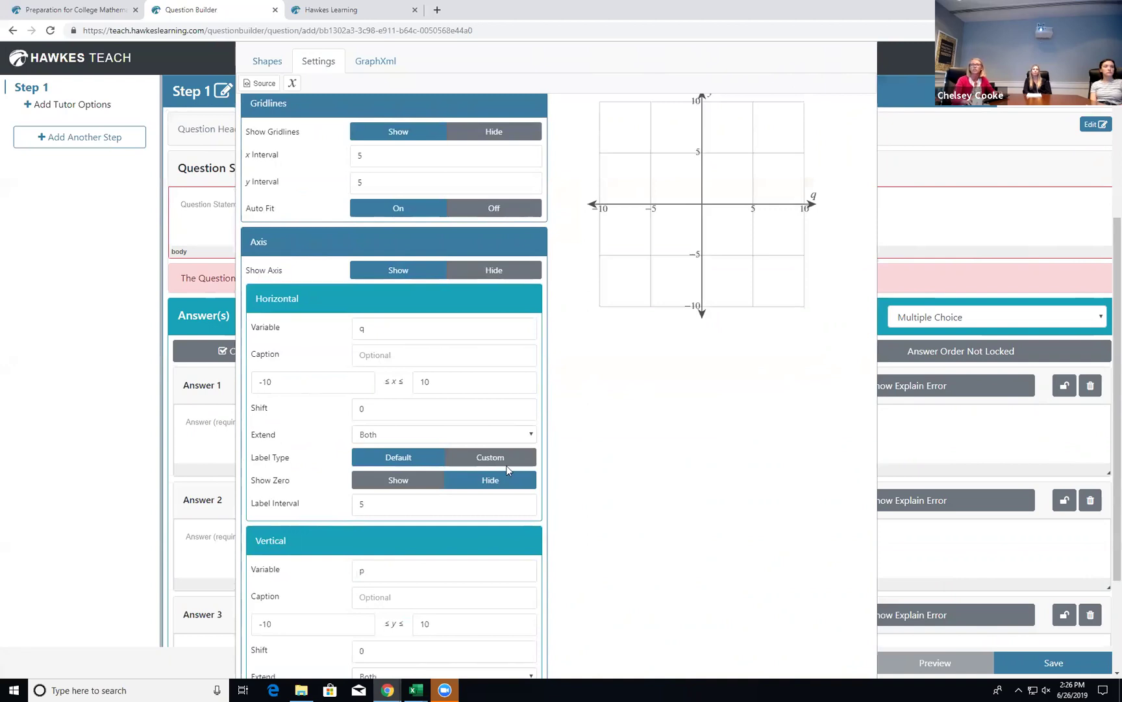
{"action": "scroll", "coordinate": [543, 440], "scroll_direction": "up", "scroll_amount": 2}
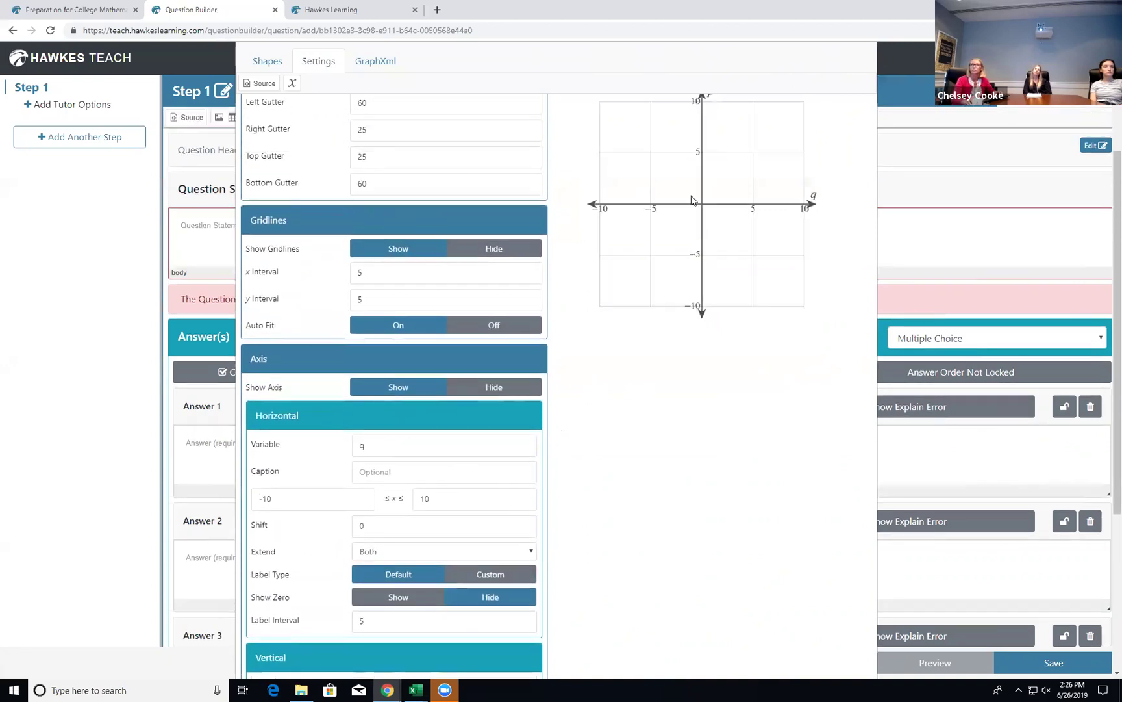
Caption the horizontal axis "quantity (thousands)" and the vertical axis "price ($)".
{"action": "scroll", "coordinate": [477, 483], "scroll_direction": "down", "scroll_amount": 1}
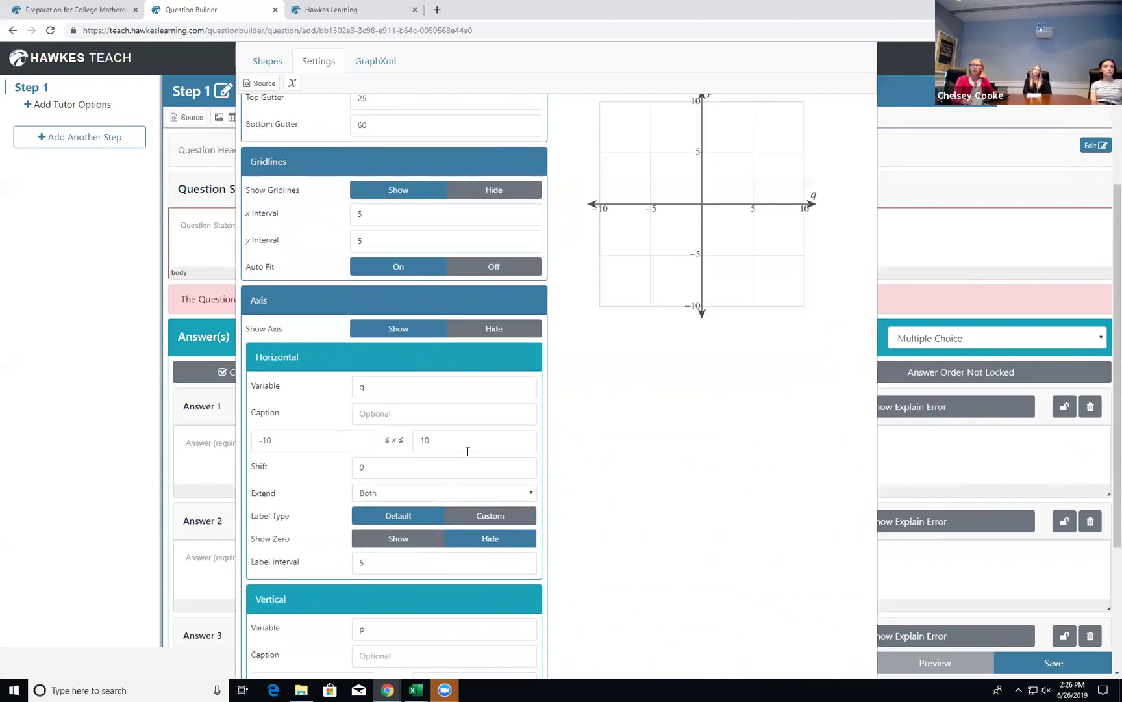
{"action": "left_click", "coordinate": [412, 414]}
{"action": "type", "text": "quantit"}
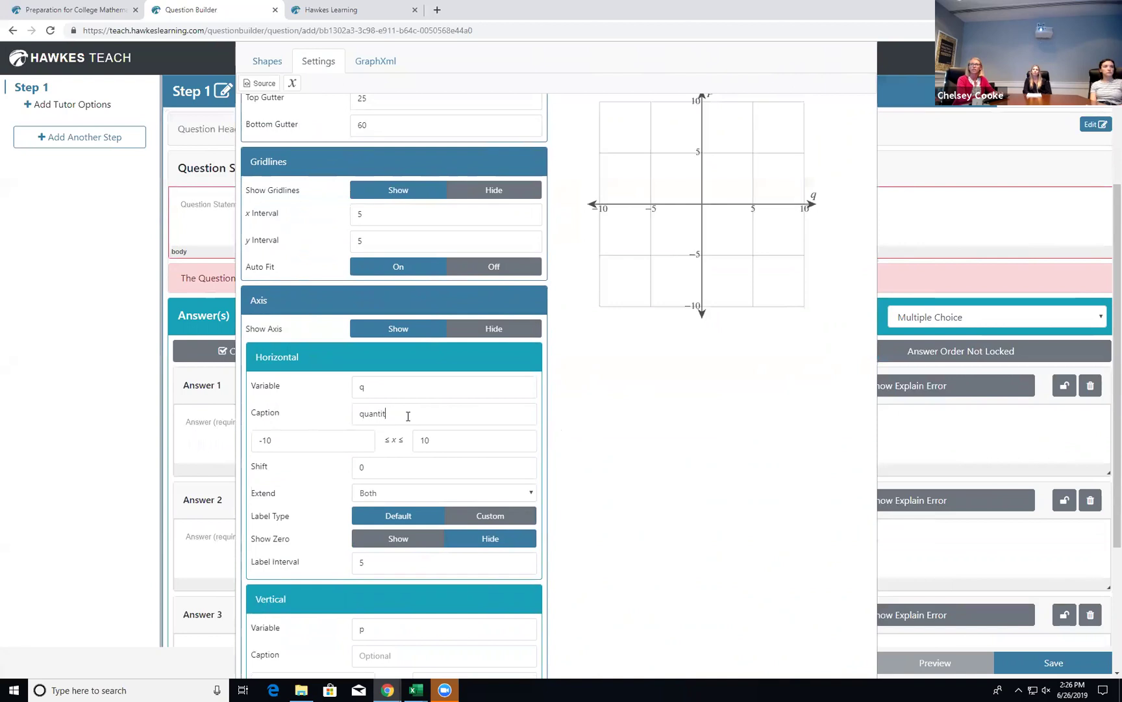
{"action": "type", "text": "y (thousands)"}
{"action": "scroll", "coordinate": [387, 473], "scroll_direction": "down", "scroll_amount": 2}
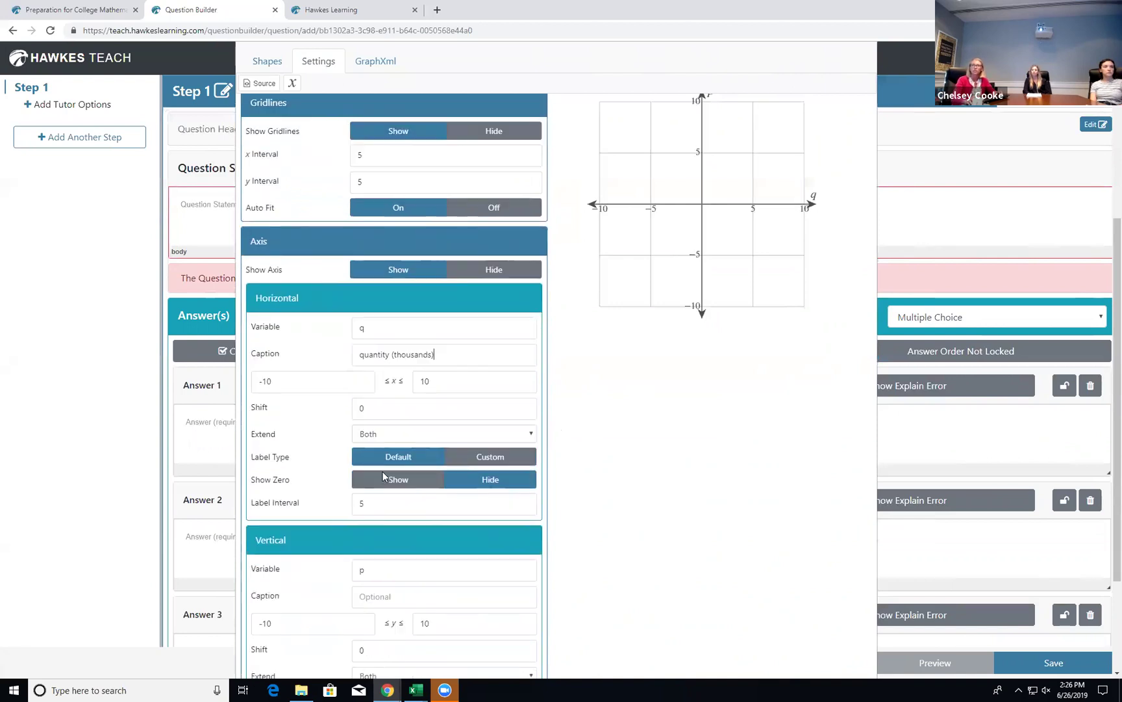
{"action": "left_click", "coordinate": [400, 539]}
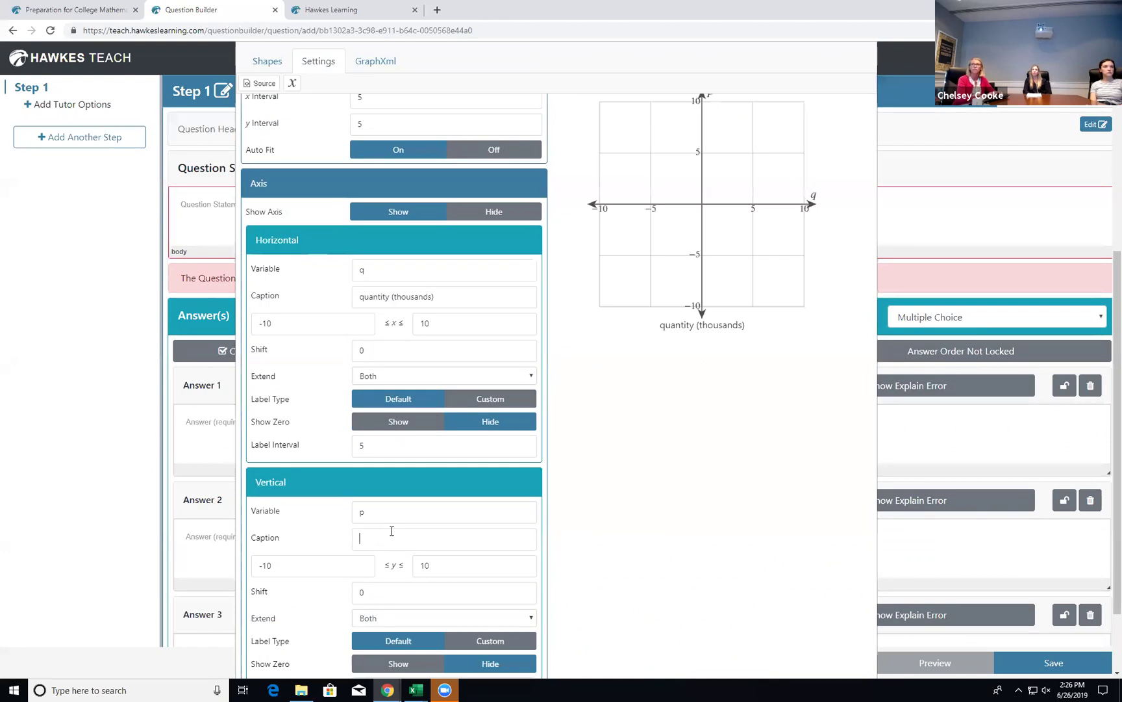
{"action": "type", "text": "price (#)"}
{"action": "key", "text": "BackSpace"}
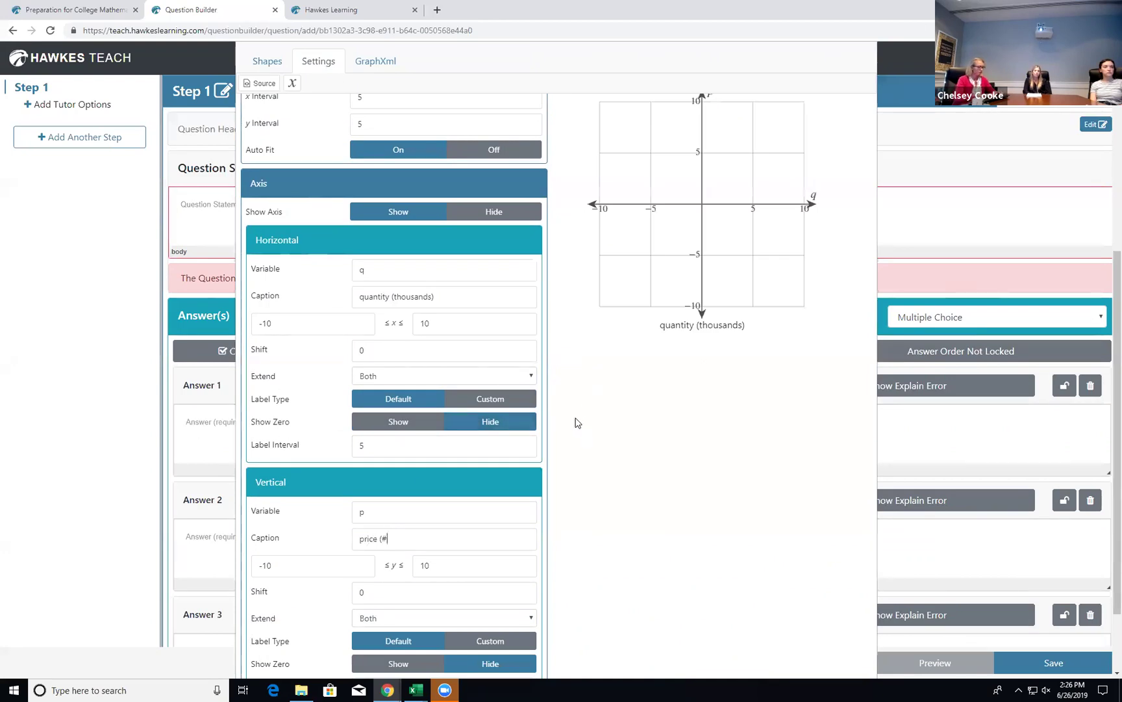
{"action": "type", "text": ")"}
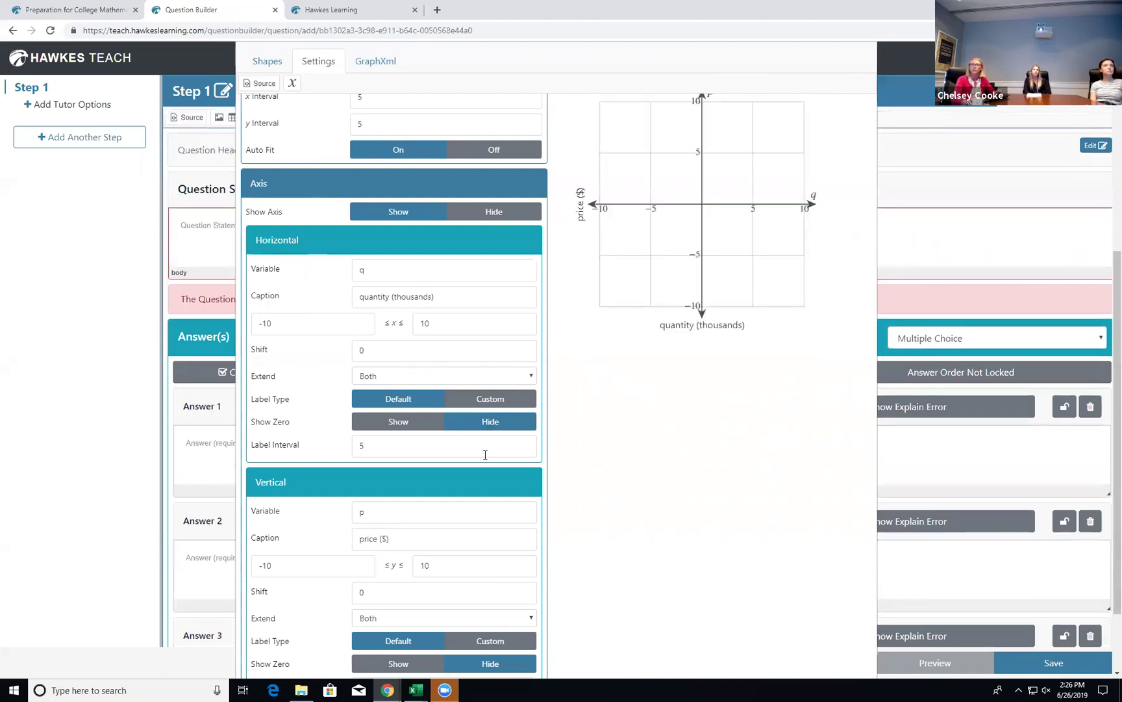
Set the lower limits of the horizontal and vertical axes to 0, review the graph settings, and discard the graph.
{"action": "scroll", "coordinate": [484, 455], "scroll_direction": "down", "scroll_amount": 2}
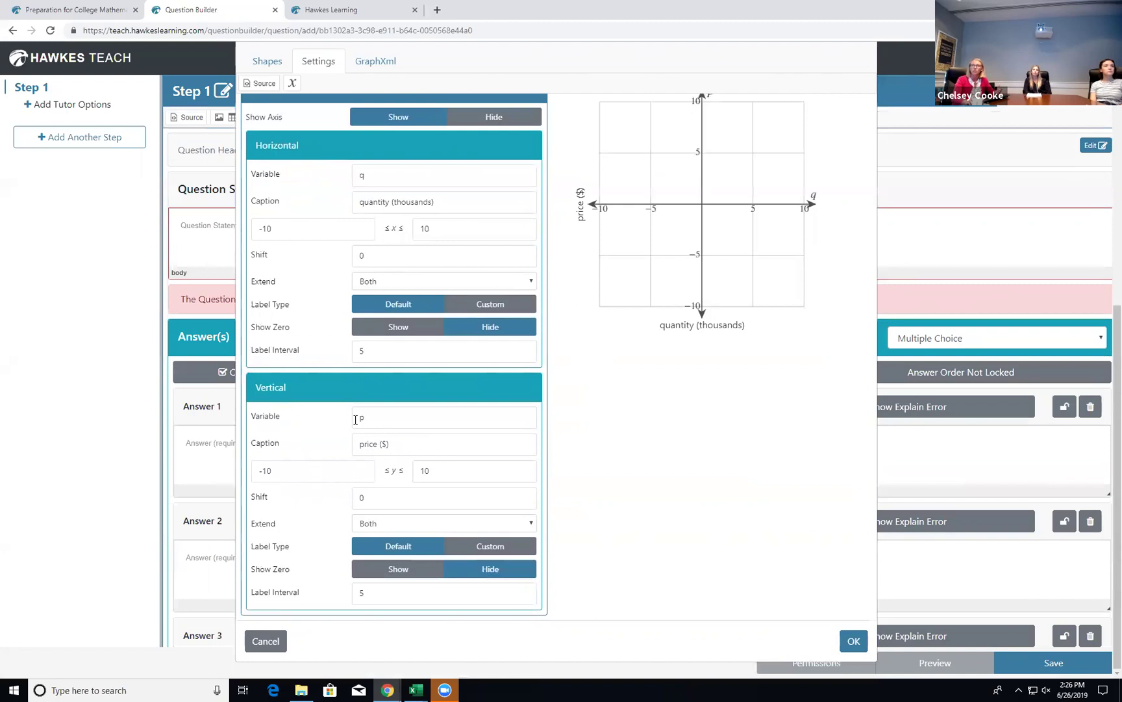
{"action": "scroll", "coordinate": [463, 222], "scroll_direction": "up", "scroll_amount": 1}
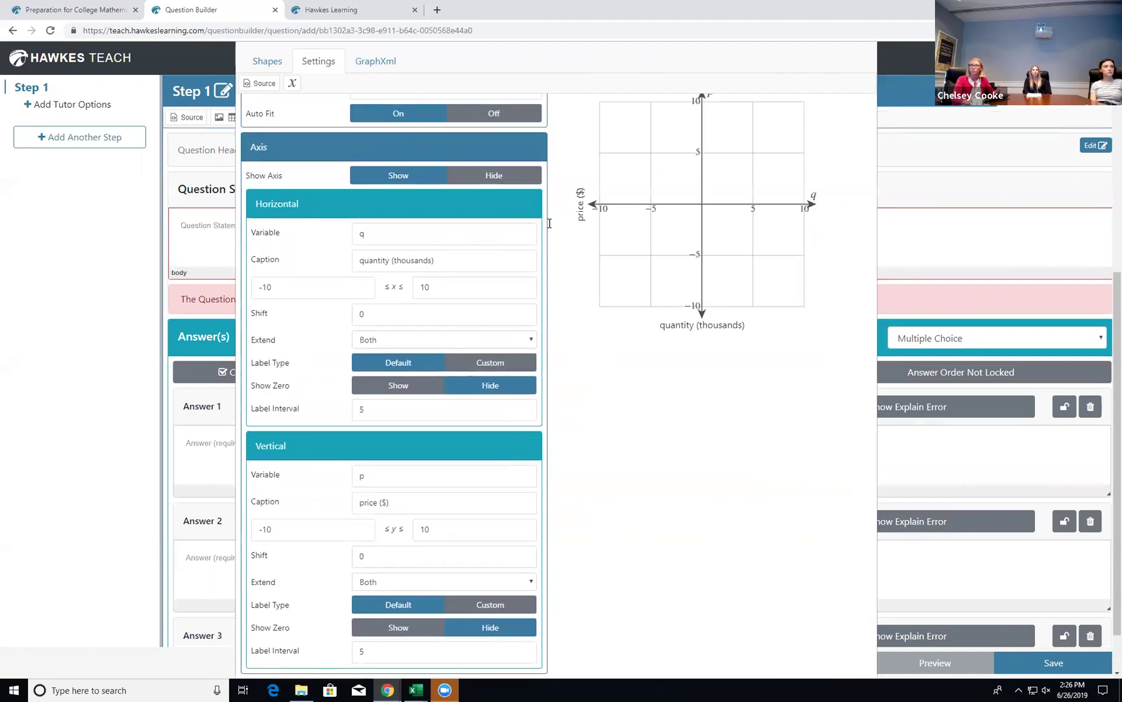
{"action": "left_click_drag", "start_coordinate": [288, 296], "coordinate": [223, 306]}
{"action": "type", "text": "0"}
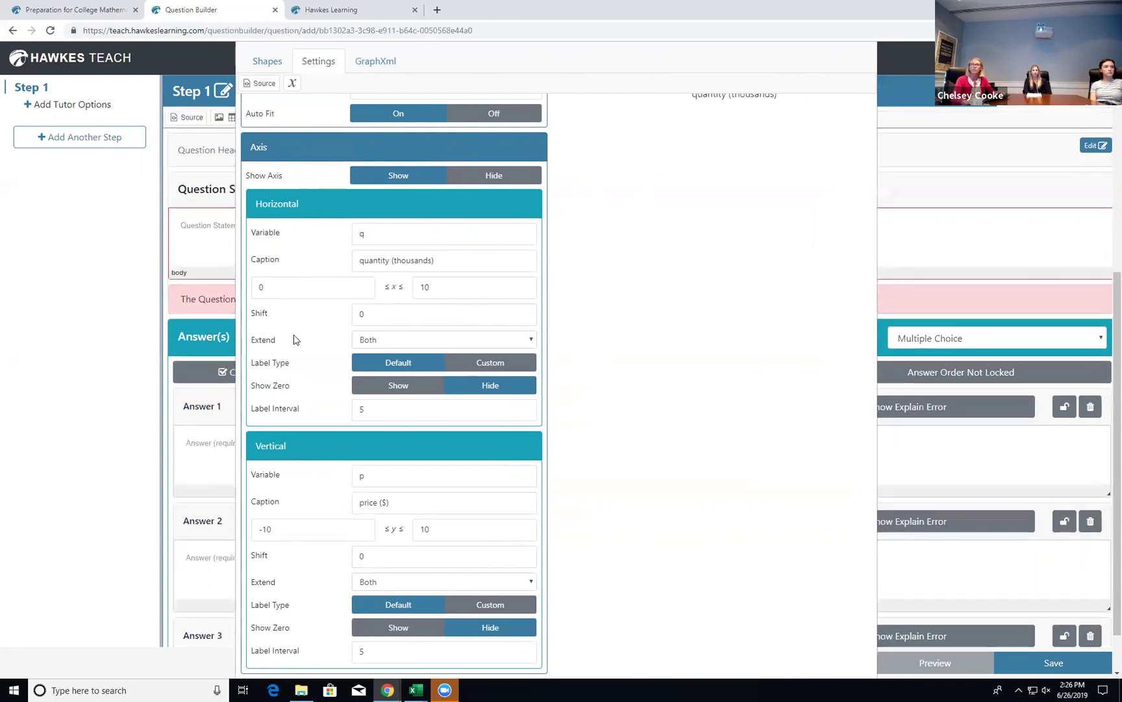
{"action": "scroll", "coordinate": [291, 363], "scroll_direction": "down", "scroll_amount": 1}
{"action": "left_click_drag", "start_coordinate": [272, 477], "coordinate": [234, 473]}
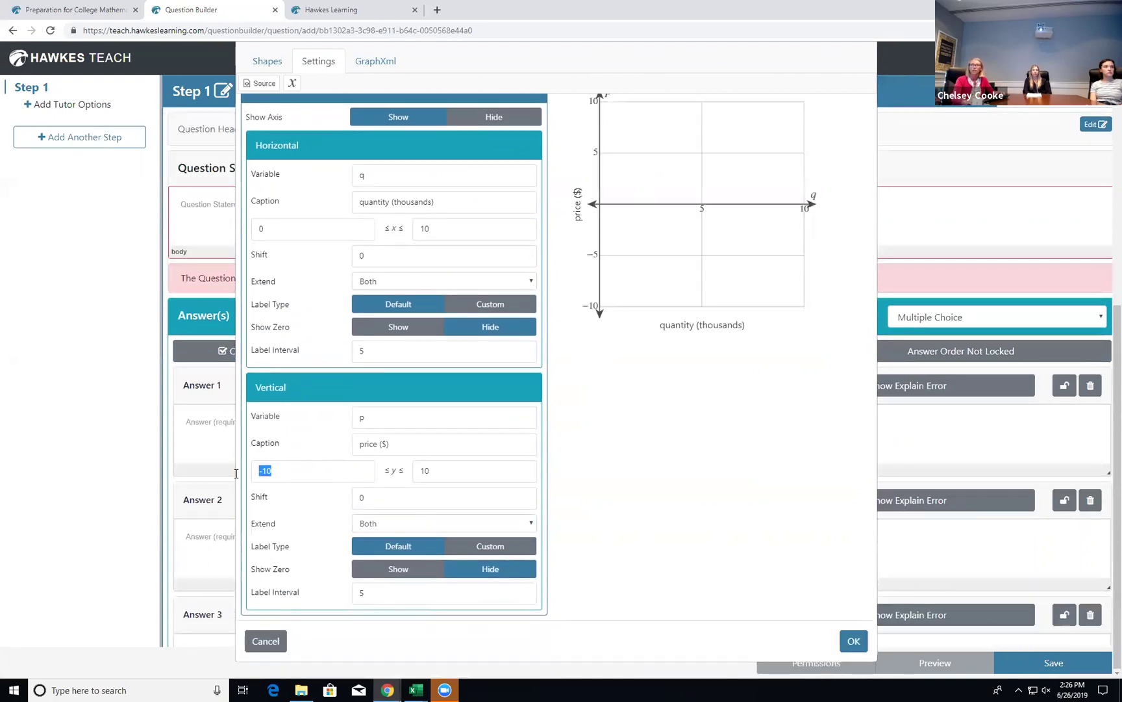
{"action": "type", "text": "0"}
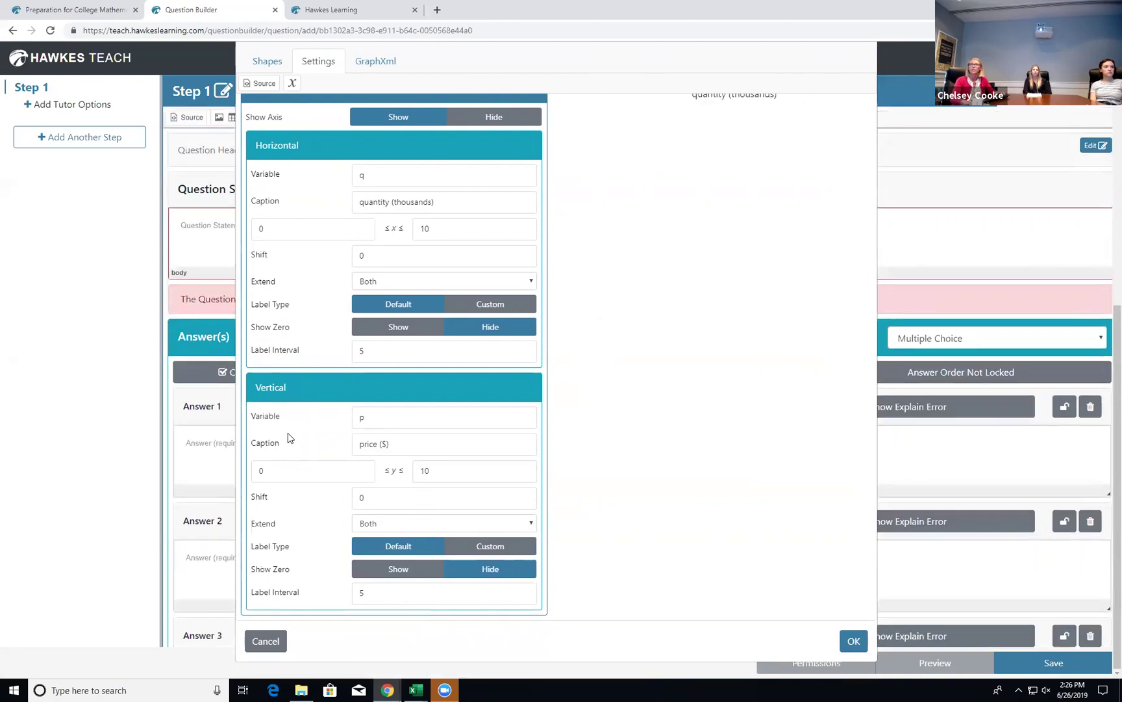
{"action": "scroll", "coordinate": [297, 460], "scroll_direction": "up", "scroll_amount": 8}
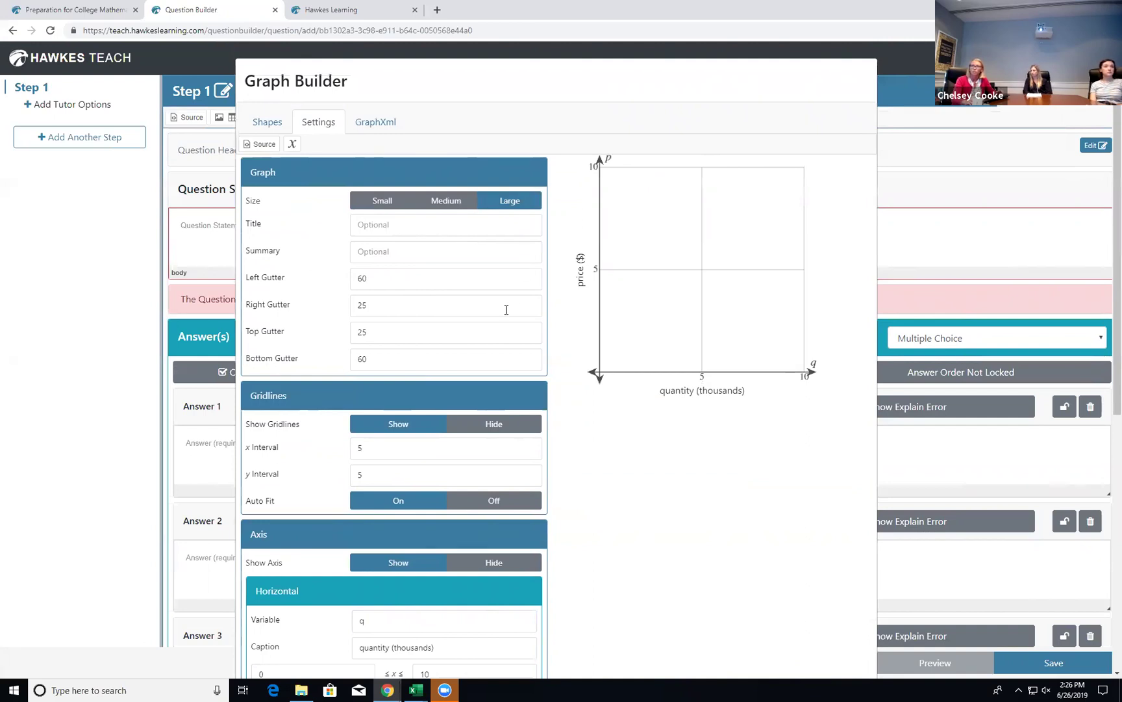
{"action": "scroll", "coordinate": [506, 310], "scroll_direction": "down", "scroll_amount": 7}
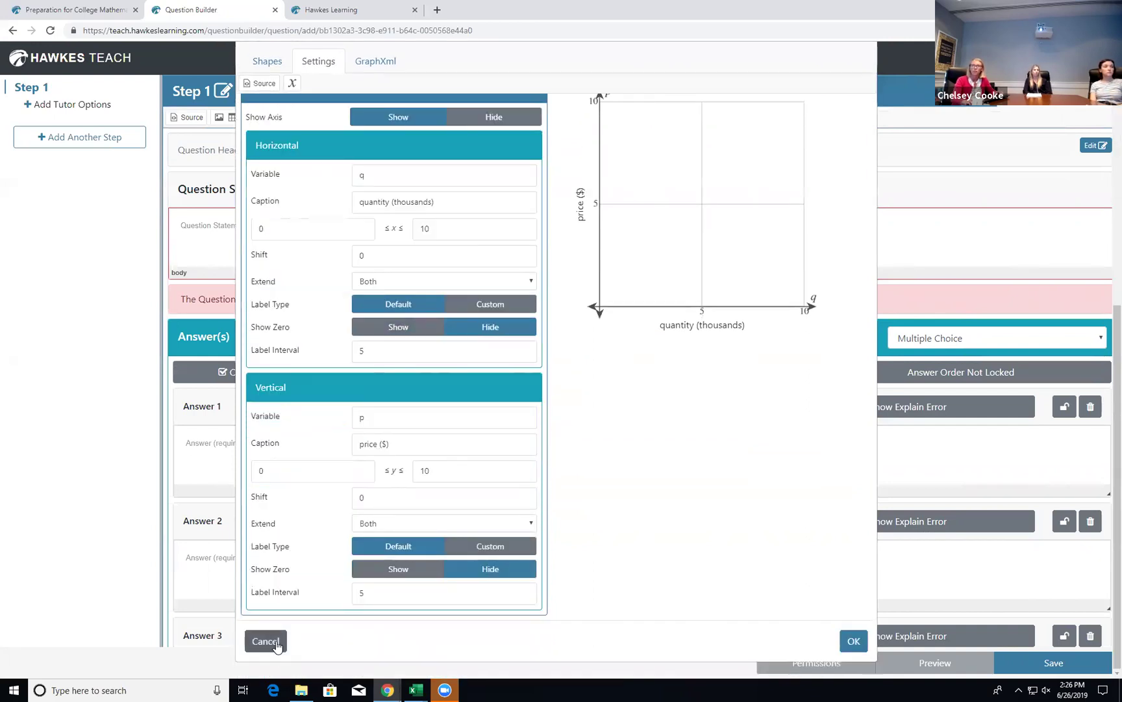
{"action": "left_click", "coordinate": [266, 641]}
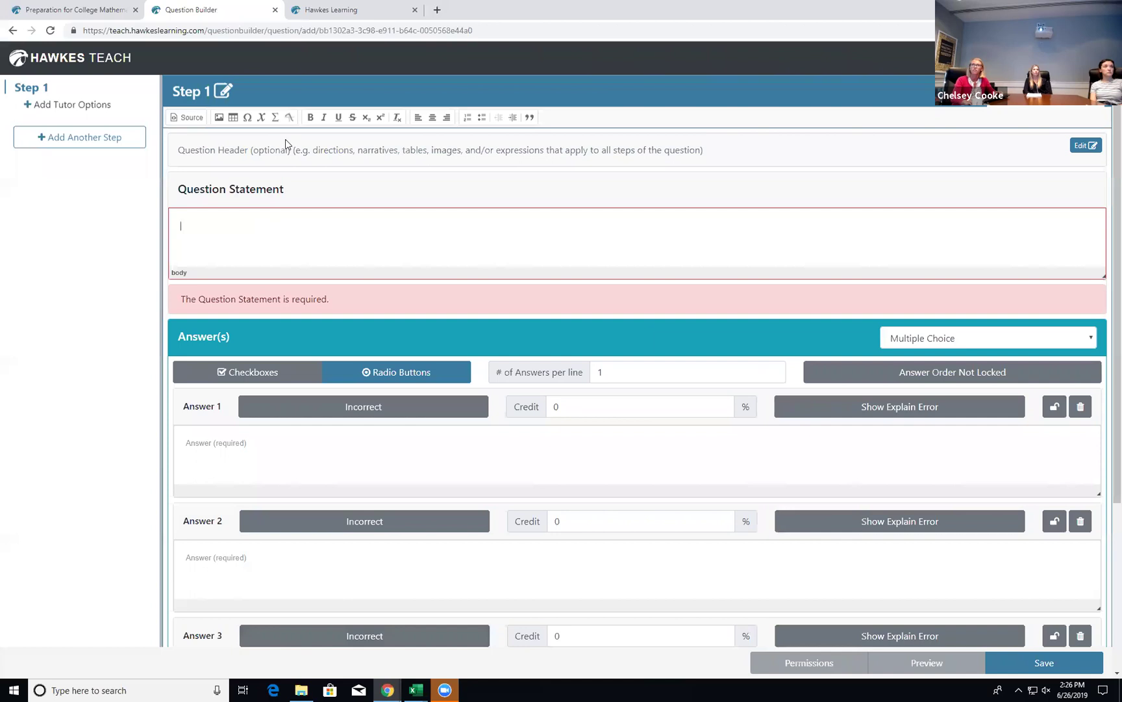
Start a new graph and add a point shape with x-coordinate 5 and y-coordinate 5.
{"action": "left_click", "coordinate": [289, 117]}
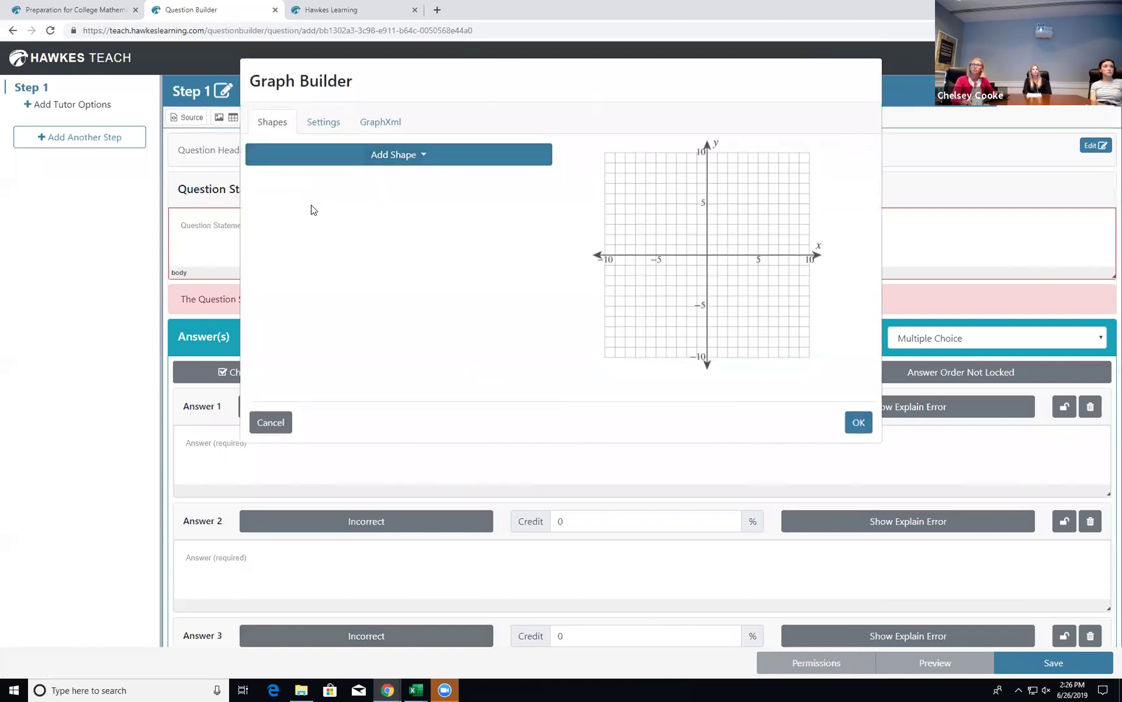
{"action": "left_click", "coordinate": [304, 159]}
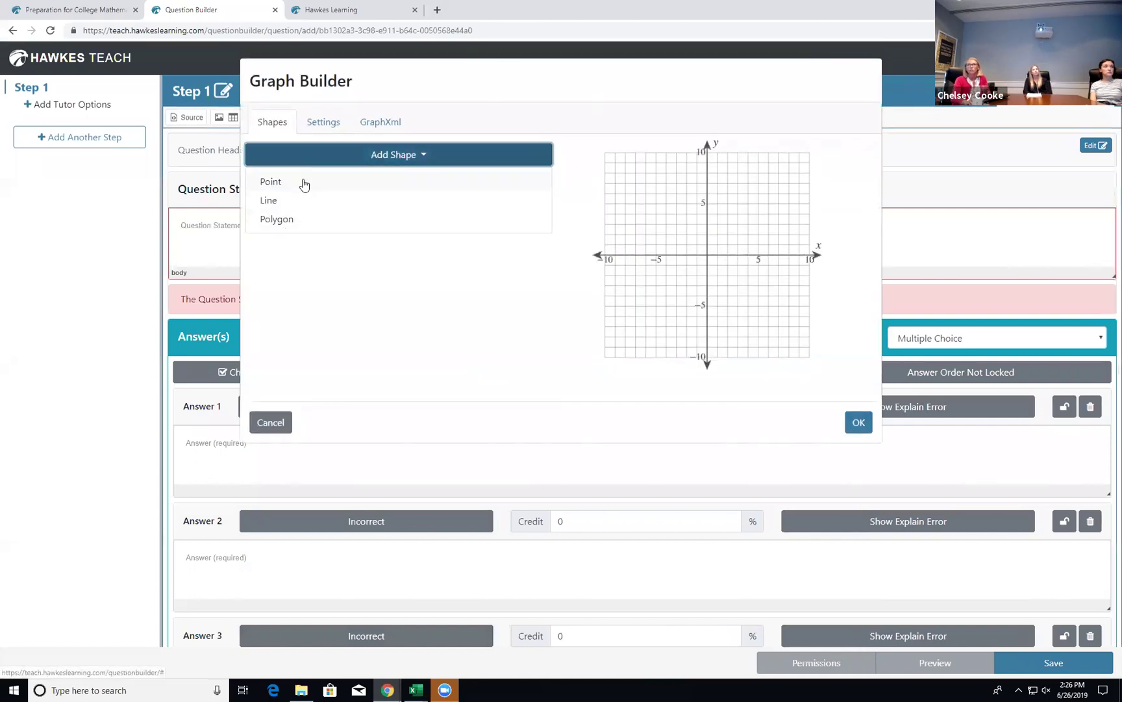
{"action": "left_click", "coordinate": [319, 183]}
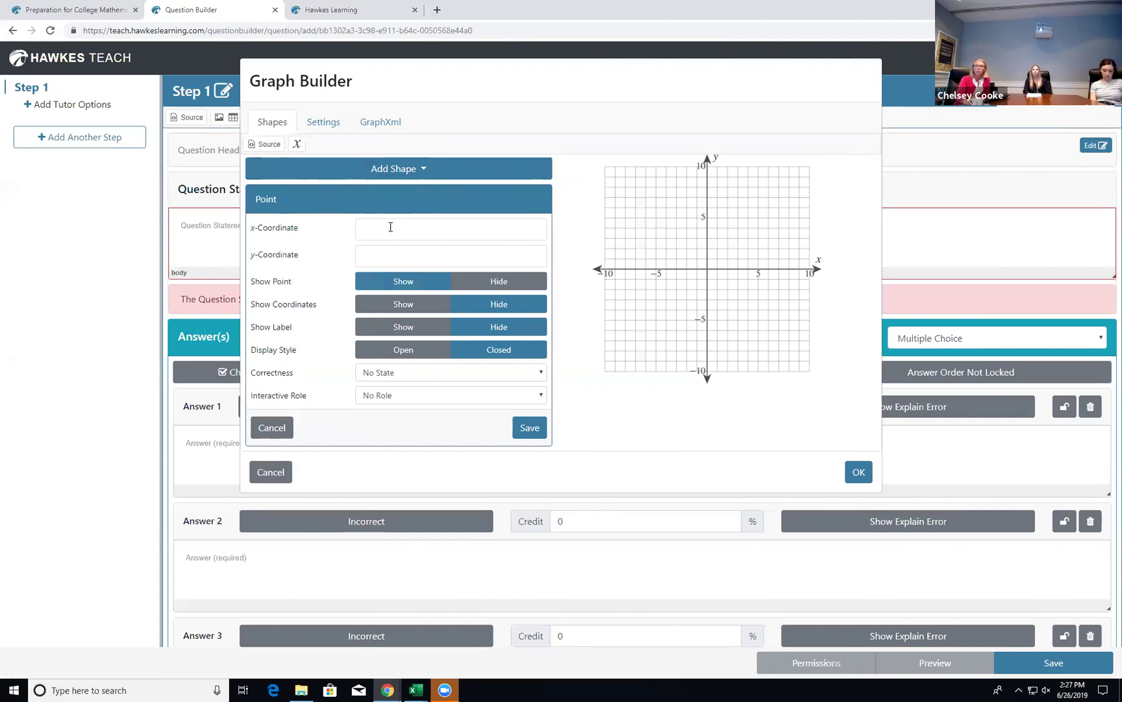
{"action": "scroll", "coordinate": [383, 228], "scroll_direction": "down", "scroll_amount": 1}
{"action": "left_click", "coordinate": [376, 232]}
{"action": "type", "text": "5"}
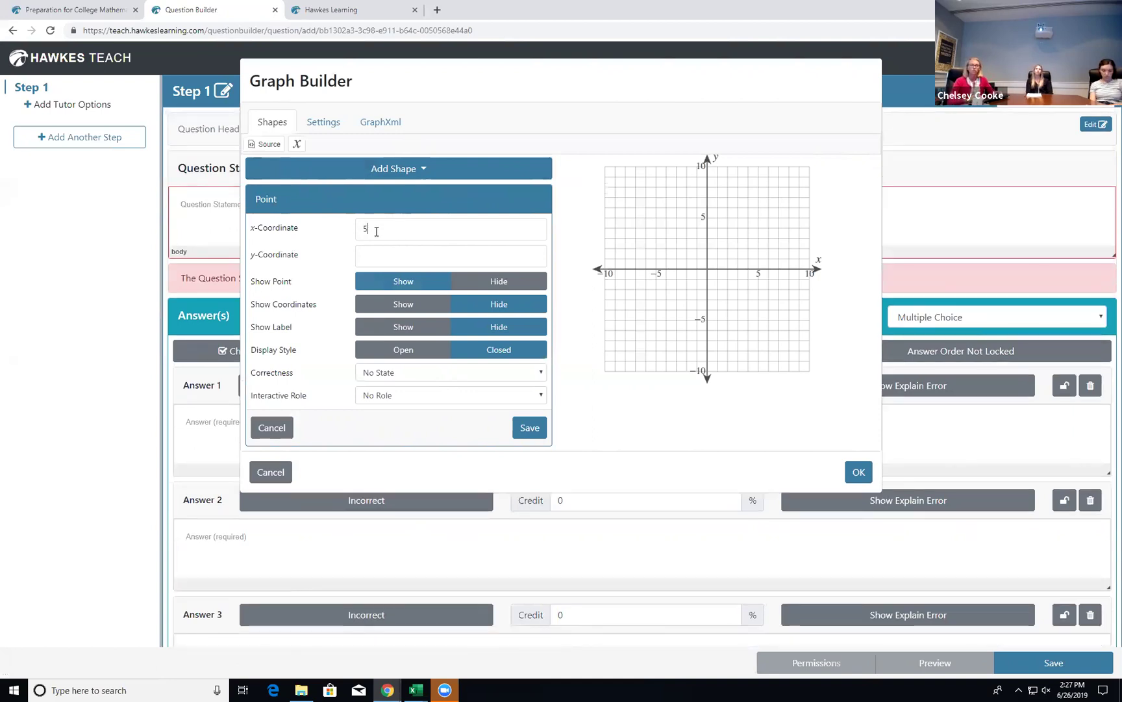
{"action": "key", "text": "Tab"}
{"action": "type", "text": "5"}
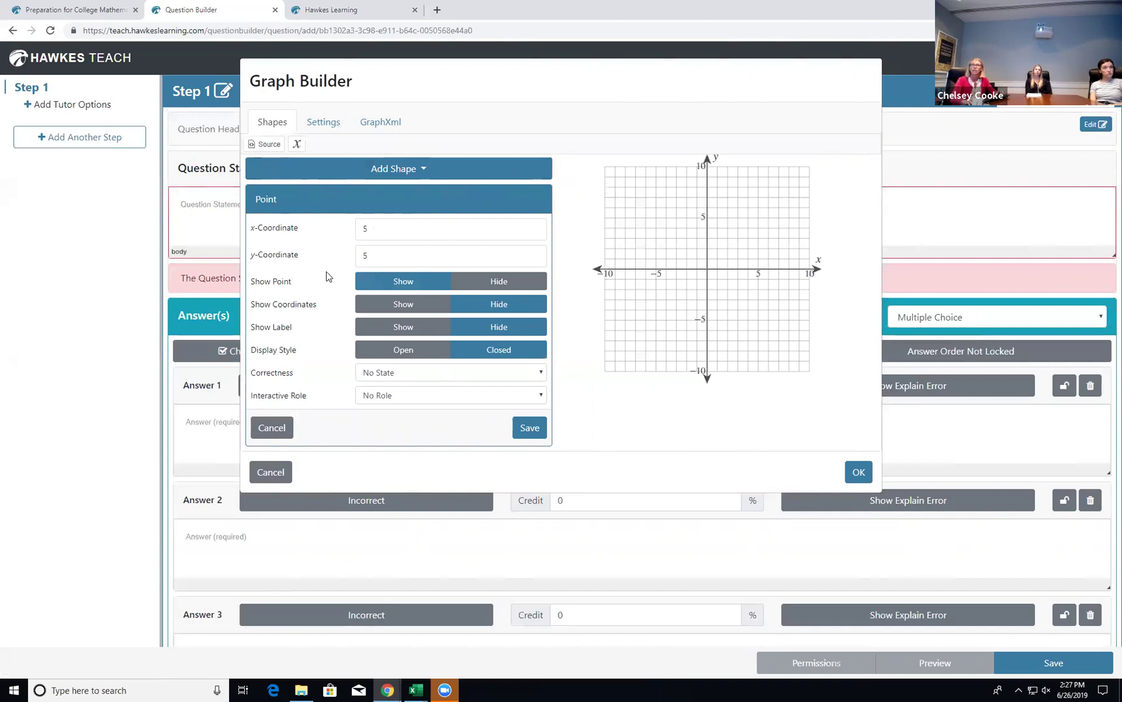
{"action": "scroll", "coordinate": [328, 276], "scroll_direction": "up", "scroll_amount": 1}
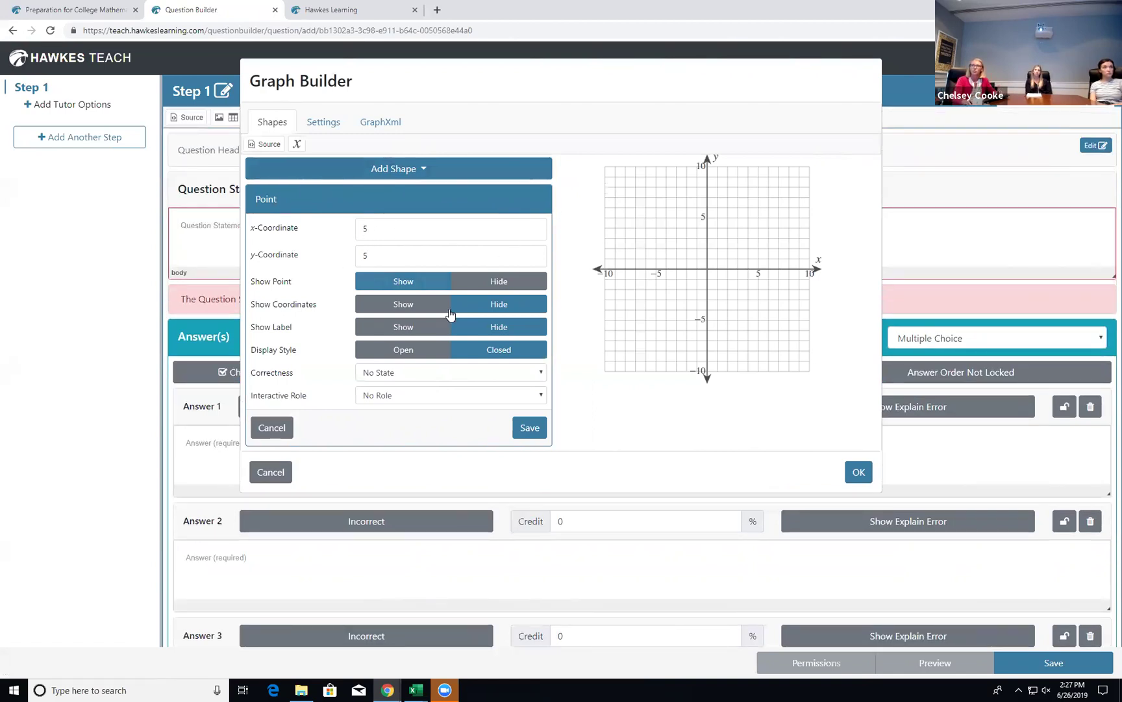
Save the point at (5, 5) with an Open display style and the Draggable interactive role.
{"action": "left_click", "coordinate": [406, 396]}
{"action": "left_click", "coordinate": [340, 315]}
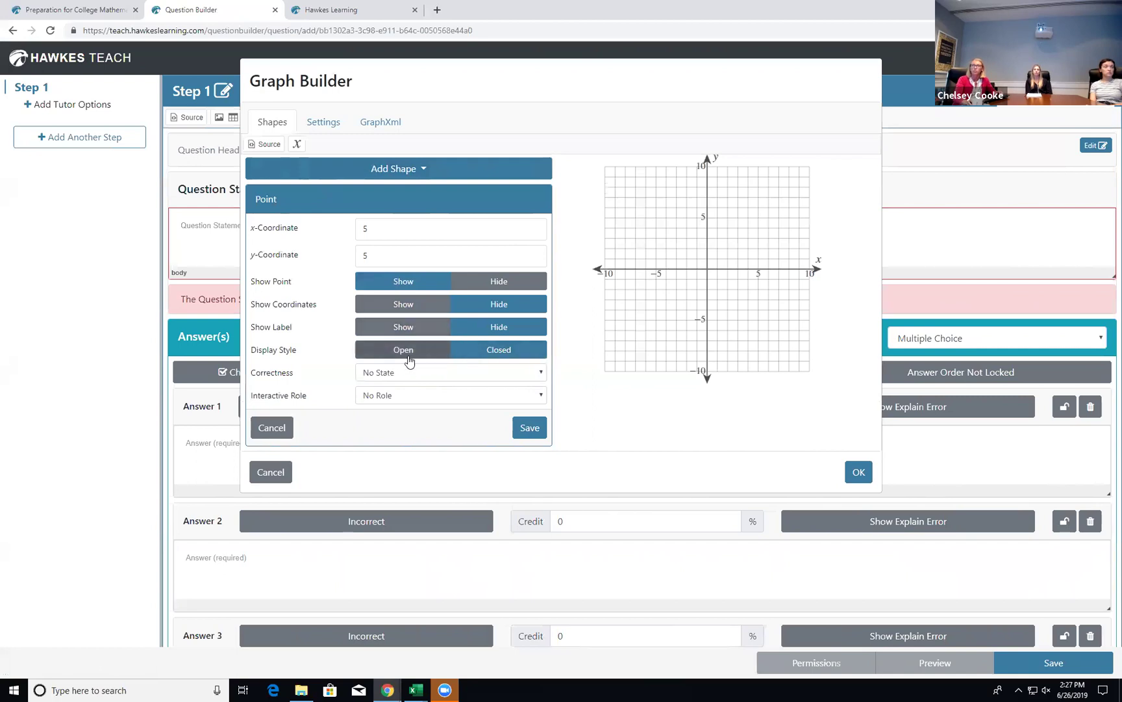
{"action": "left_click", "coordinate": [414, 352]}
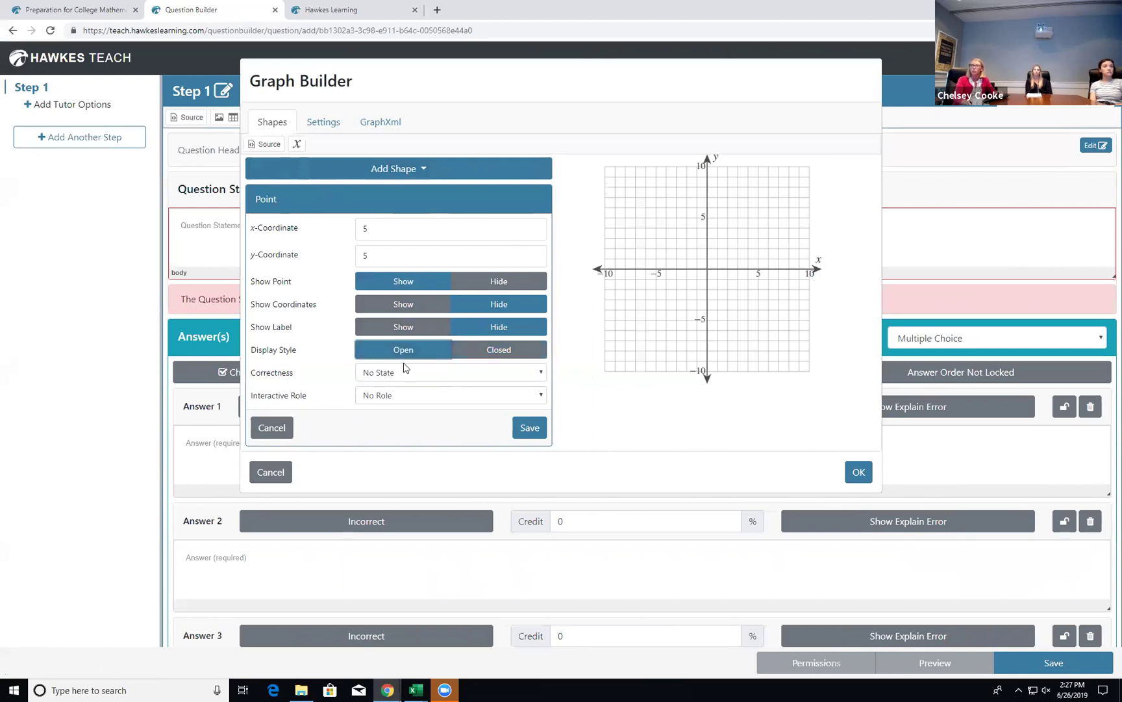
{"action": "left_click", "coordinate": [390, 398]}
{"action": "left_click", "coordinate": [380, 434]}
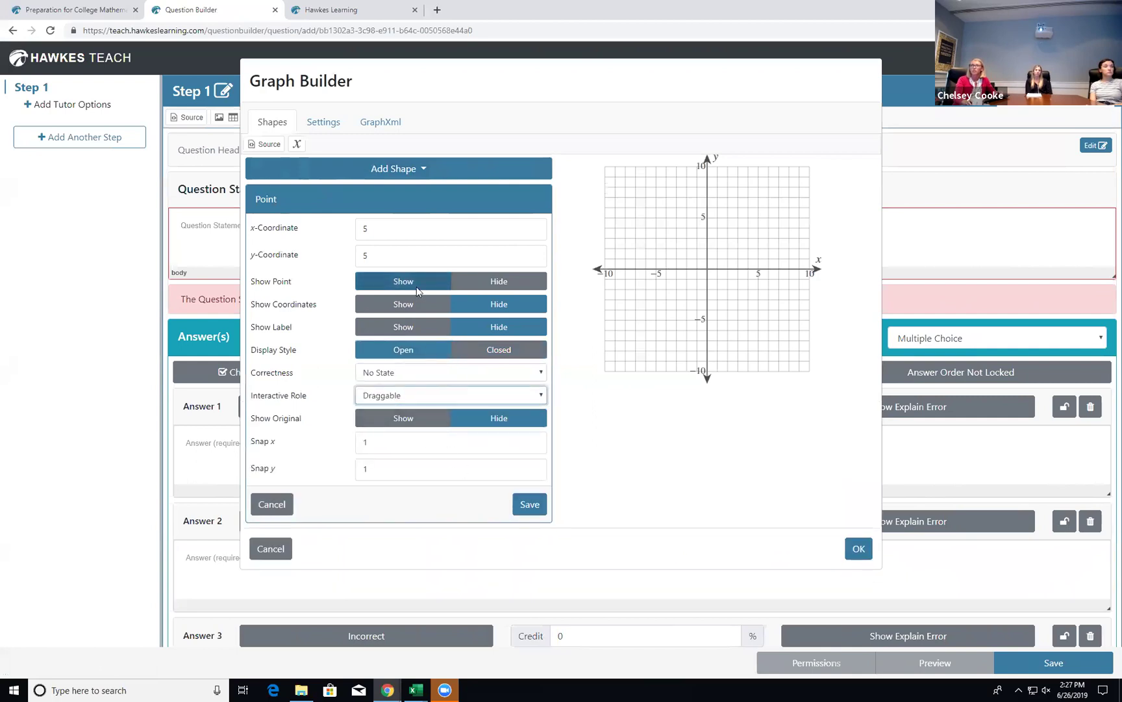
{"action": "left_click", "coordinate": [516, 512]}
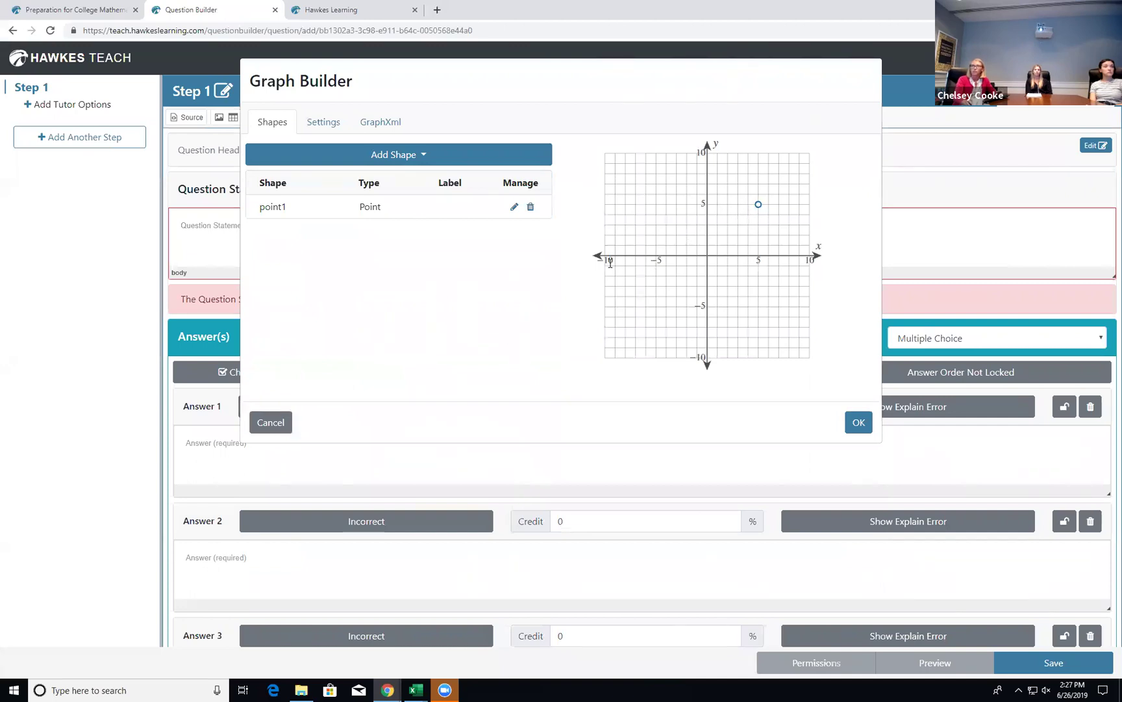
Move the point to (3, 5) on the graph to test it, and remove the point from the shapes.
{"action": "left_click", "coordinate": [758, 204]}
{"action": "mouse_move", "coordinate": [751, 216]}
{"action": "left_mouse_down"}
{"action": "mouse_move", "coordinate": [718, 227]}
{"action": "mouse_move", "coordinate": [736, 207]}
{"action": "left_mouse_up"}
{"action": "left_click", "coordinate": [532, 208]}
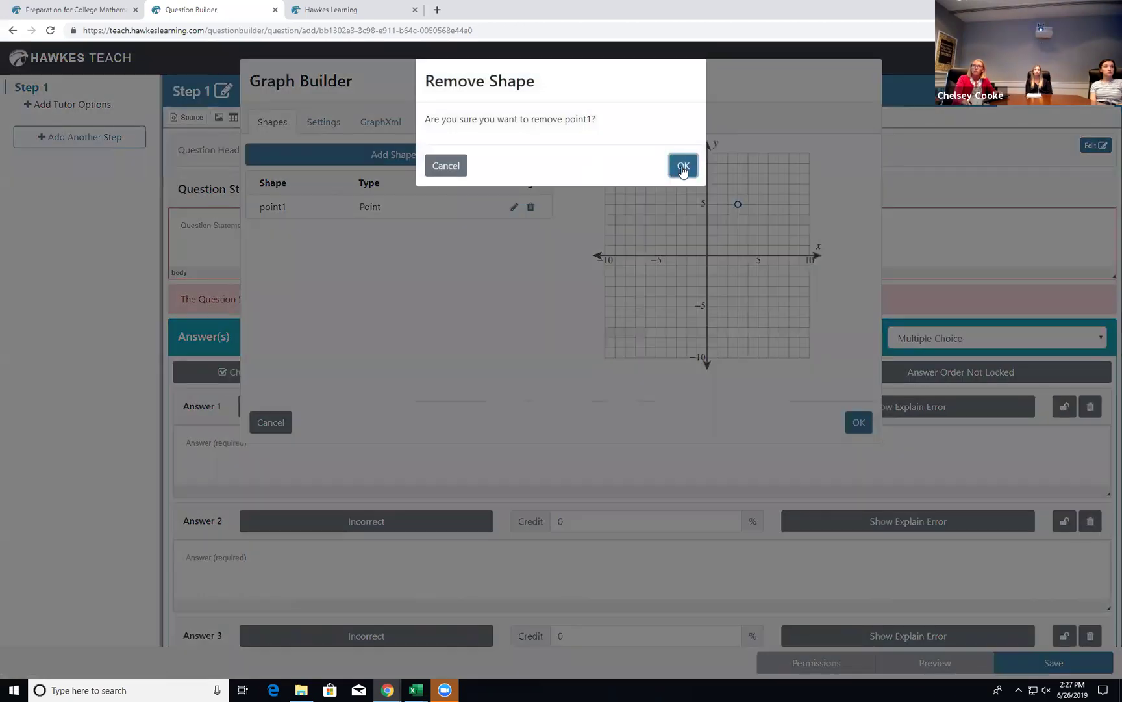
{"action": "left_click", "coordinate": [682, 171]}
Start a line shape, examine its Inequality options and return to the plain Line type.
{"action": "left_click", "coordinate": [424, 161]}
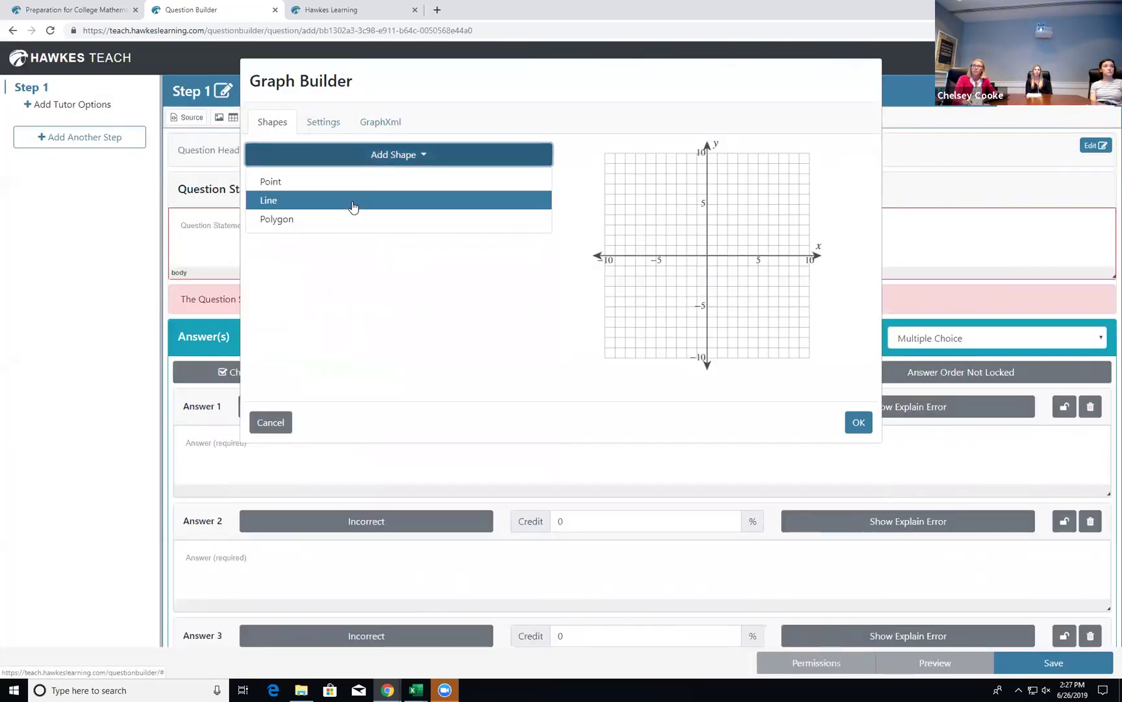
{"action": "left_click", "coordinate": [352, 201]}
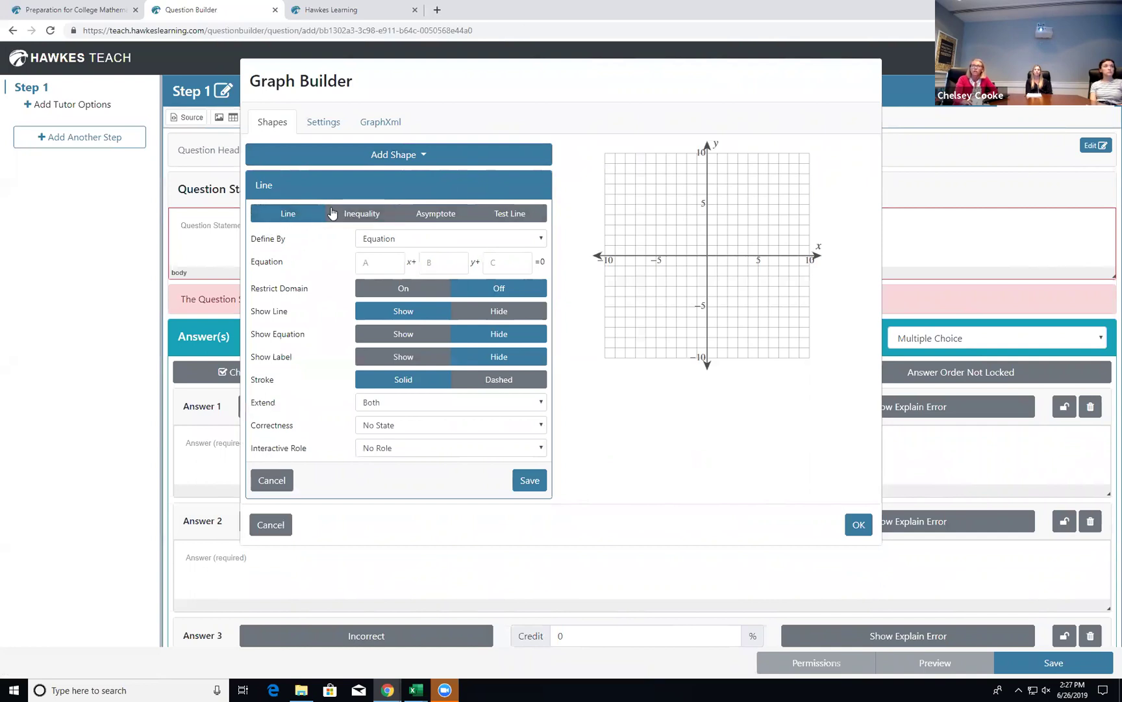
{"action": "left_click", "coordinate": [363, 216]}
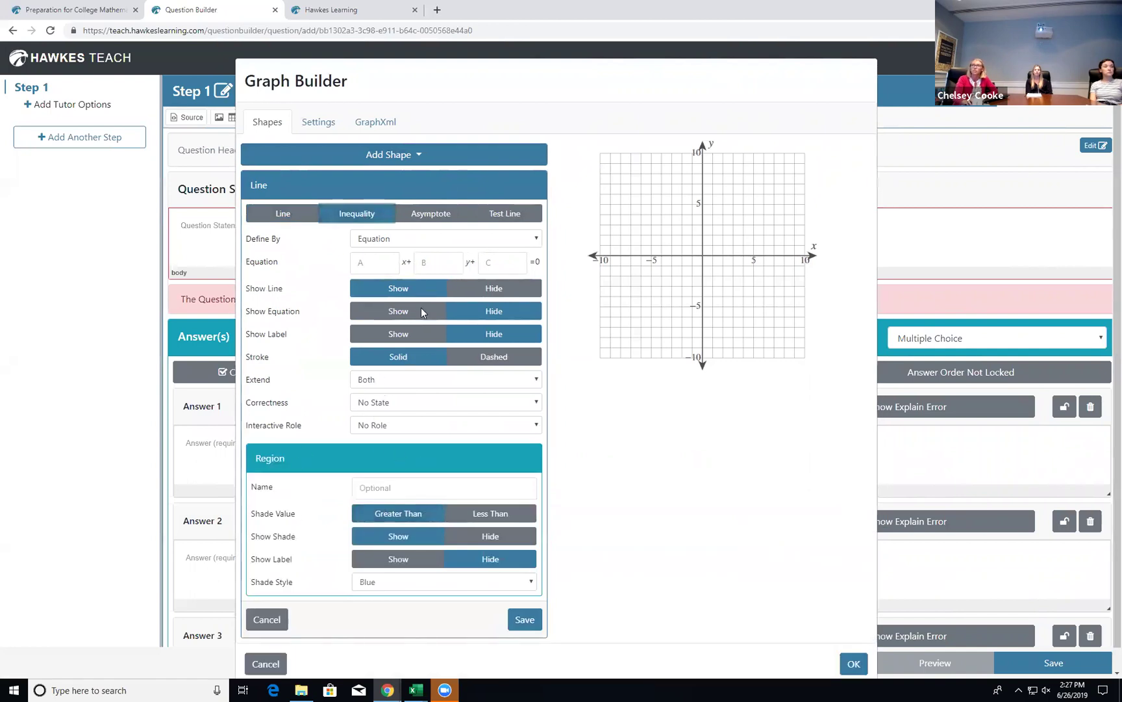
{"action": "left_click", "coordinate": [298, 219]}
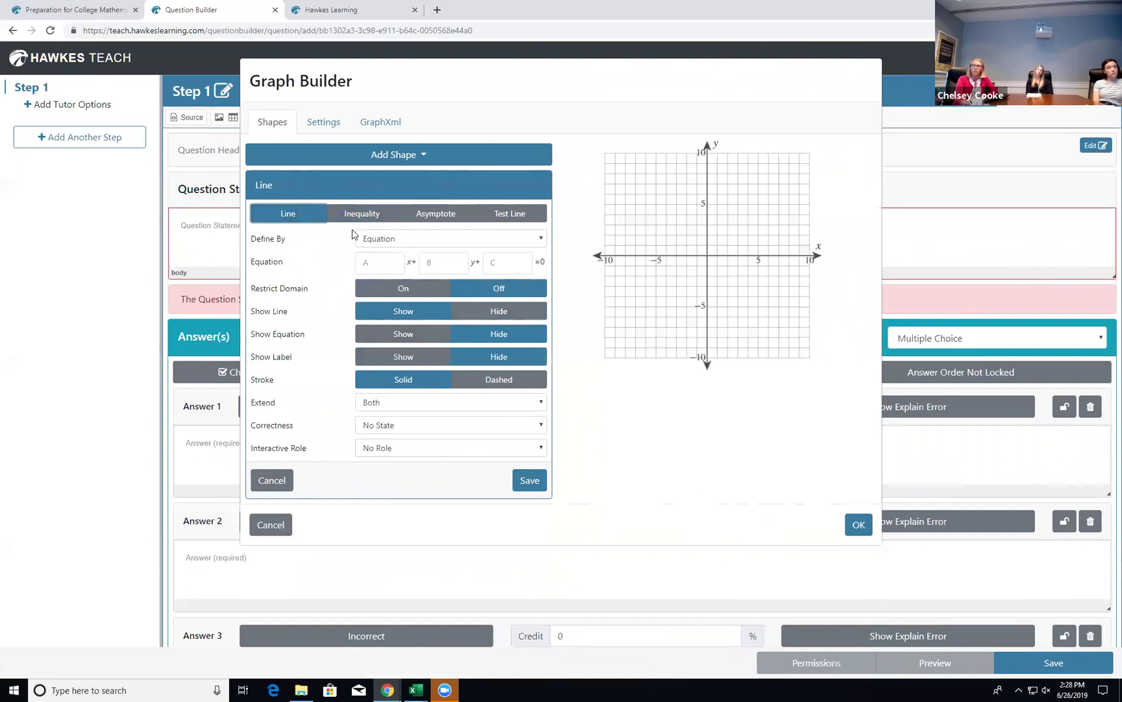
Examine the ways to define the line, including Two Points and Point-Slope, and discard the line.
{"action": "left_click", "coordinate": [375, 242]}
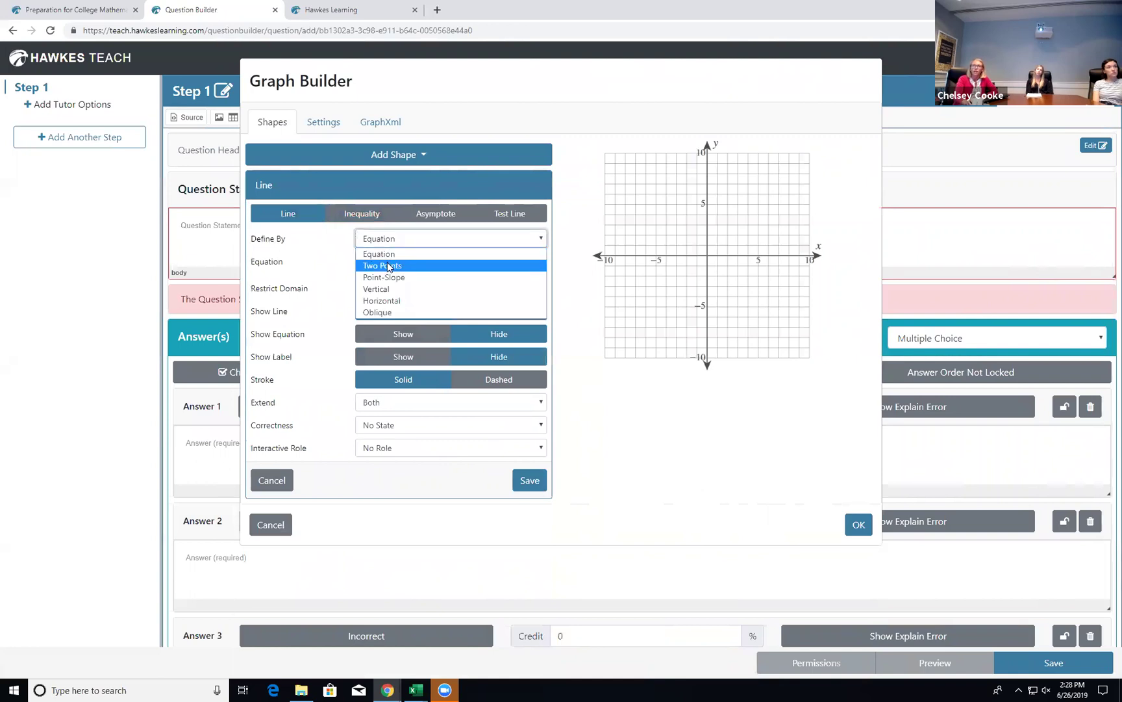
{"action": "left_click", "coordinate": [388, 267]}
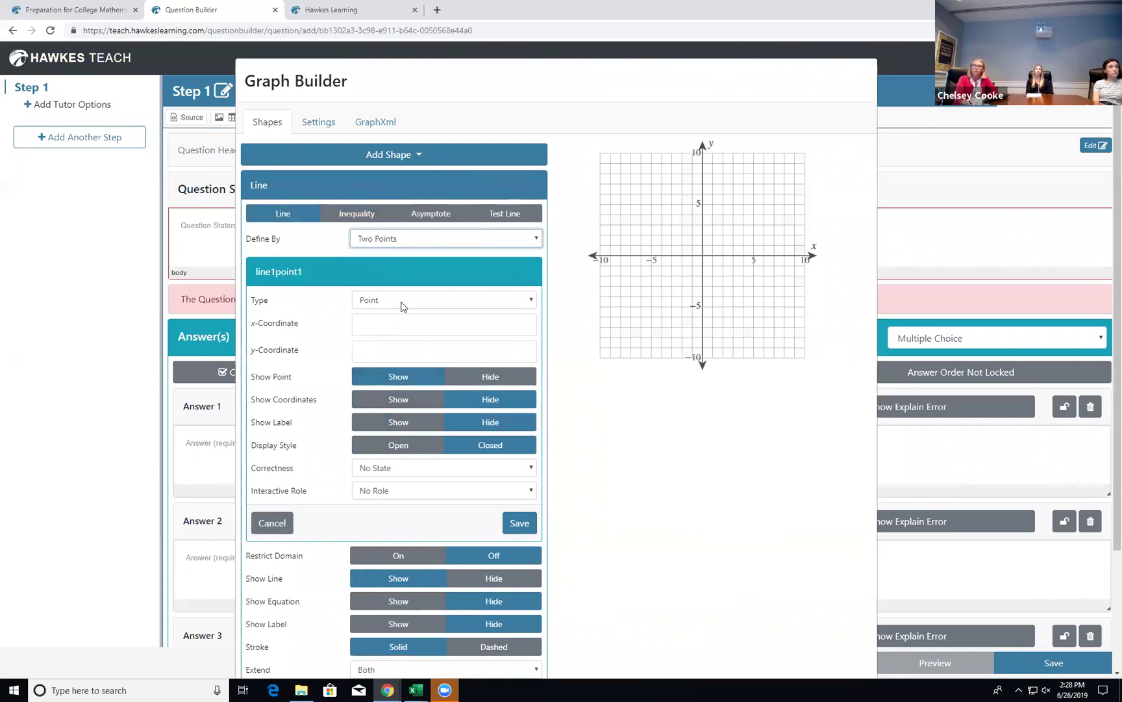
{"action": "left_click", "coordinate": [396, 240]}
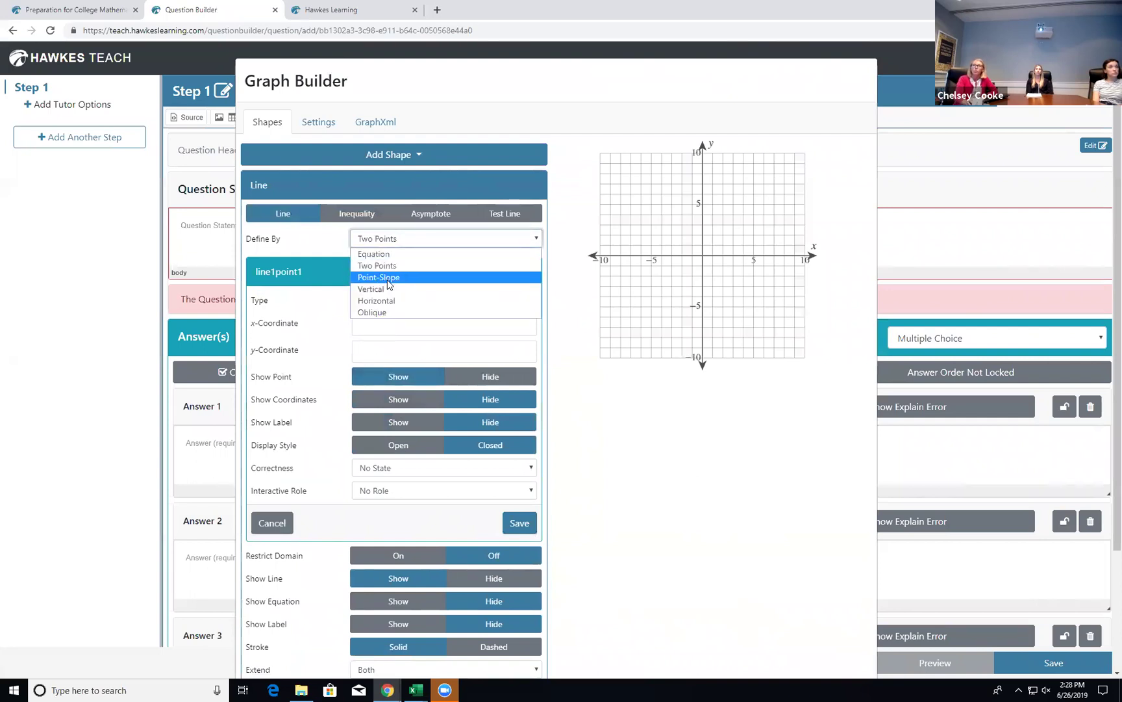
{"action": "left_click", "coordinate": [389, 278]}
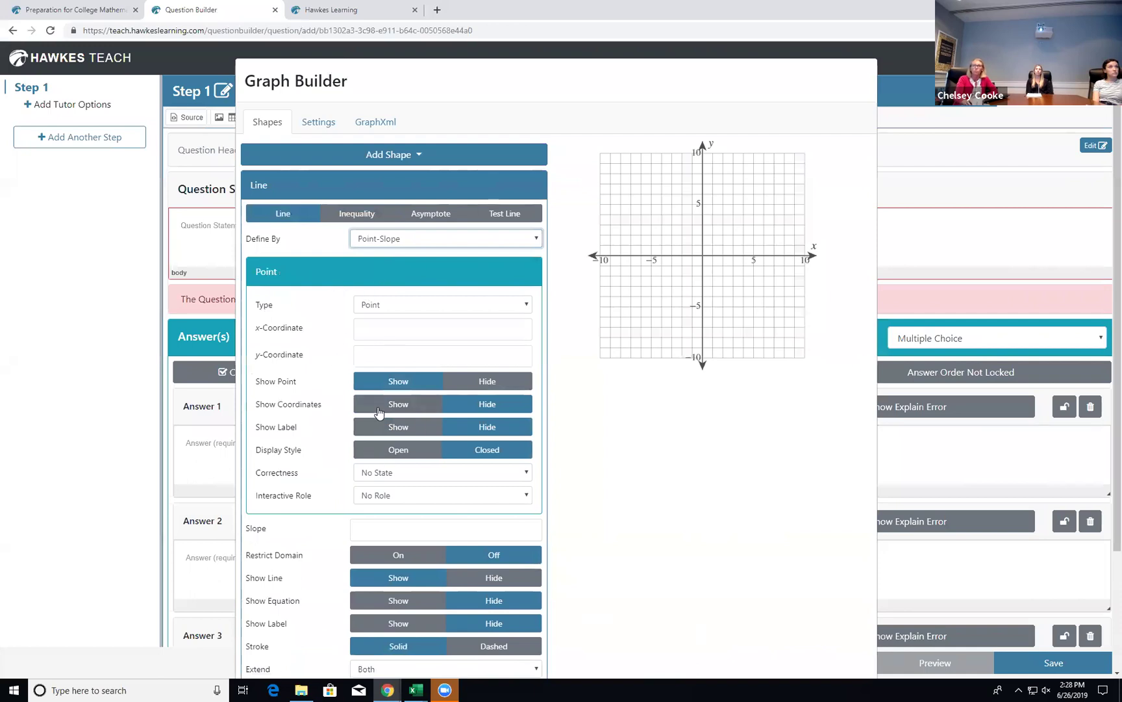
{"action": "scroll", "coordinate": [363, 432], "scroll_direction": "down", "scroll_amount": 1}
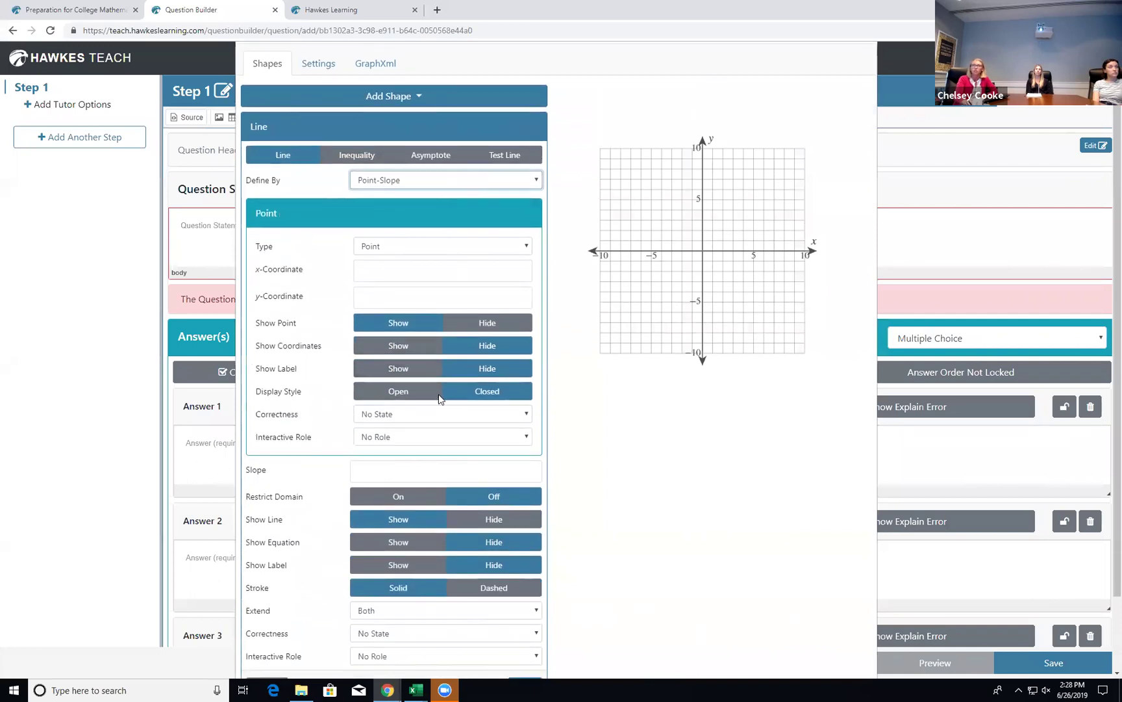
{"action": "left_click", "coordinate": [417, 182]}
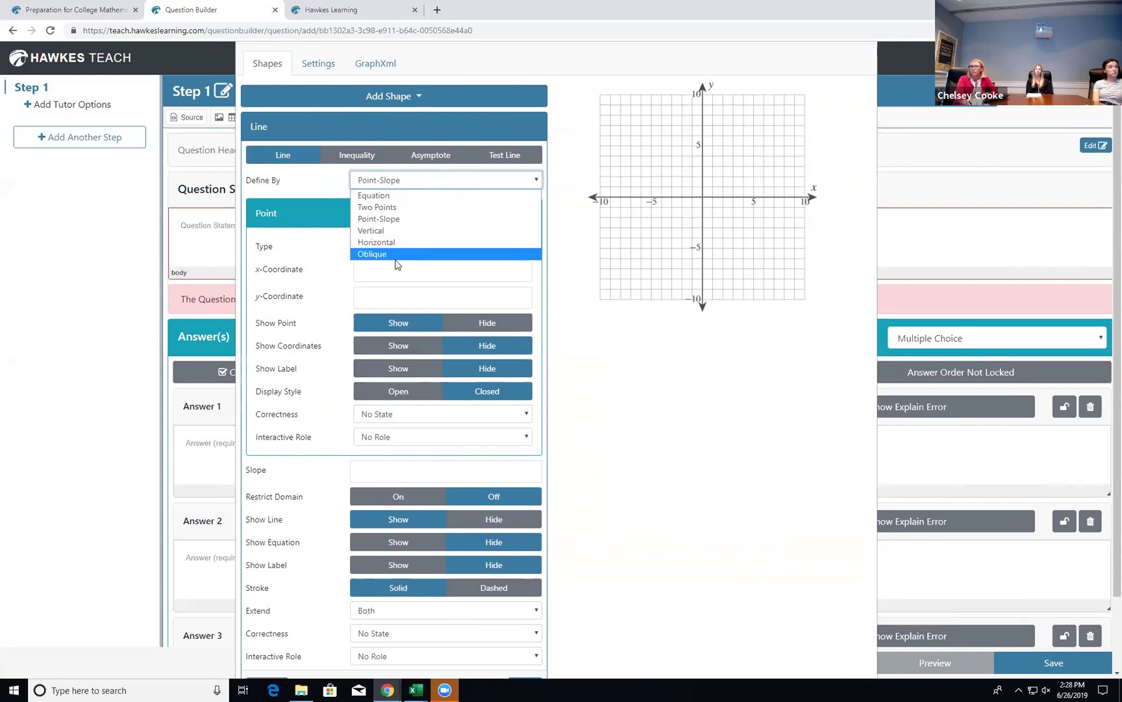
{"action": "left_click", "coordinate": [321, 190]}
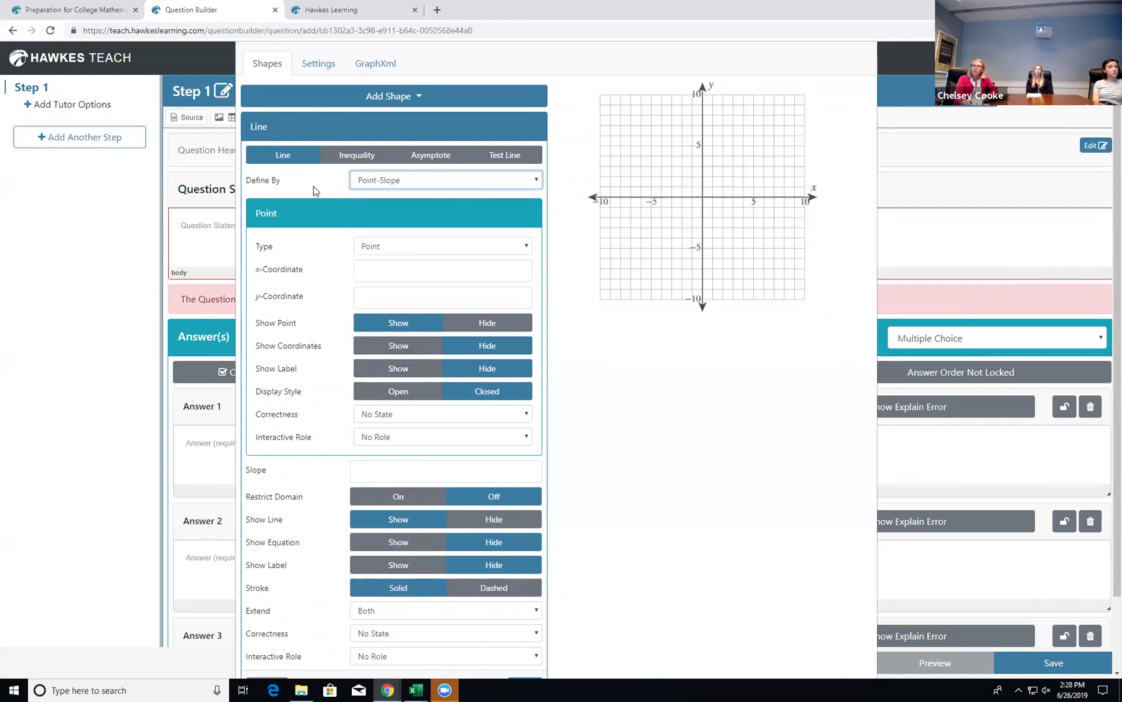
{"action": "scroll", "coordinate": [393, 293], "scroll_direction": "down", "scroll_amount": 1}
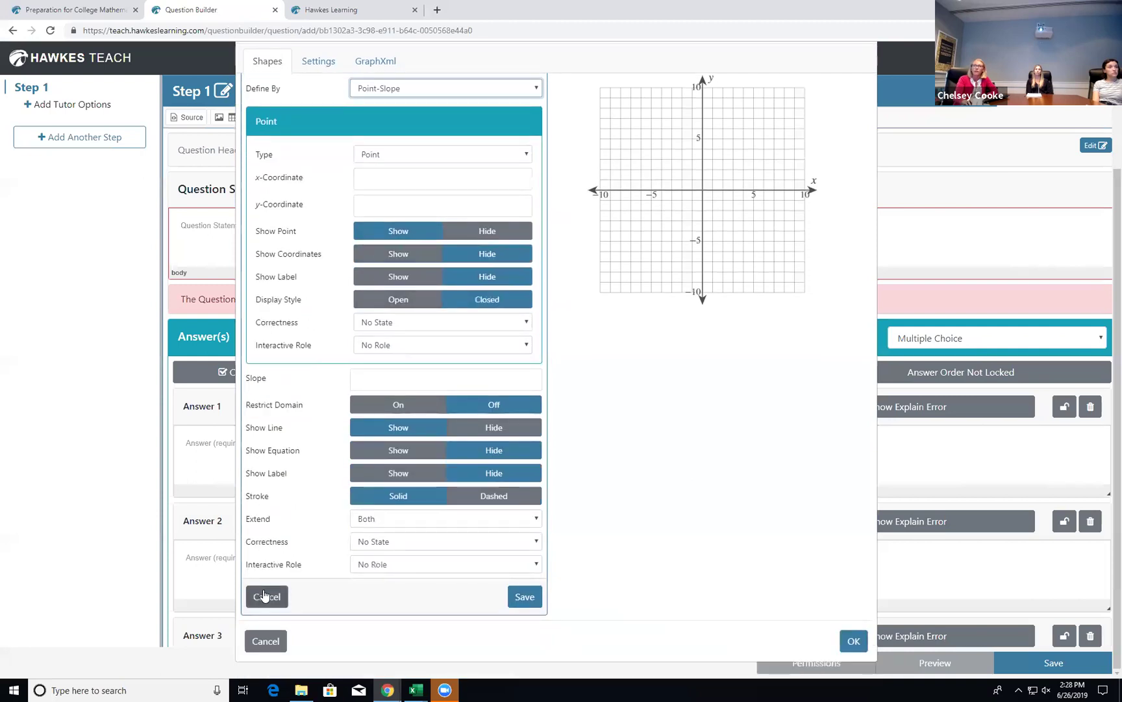
{"action": "left_click", "coordinate": [267, 593]}
Start a polygon shape and save its first vertex at (-5, 0).
{"action": "left_click", "coordinate": [387, 156]}
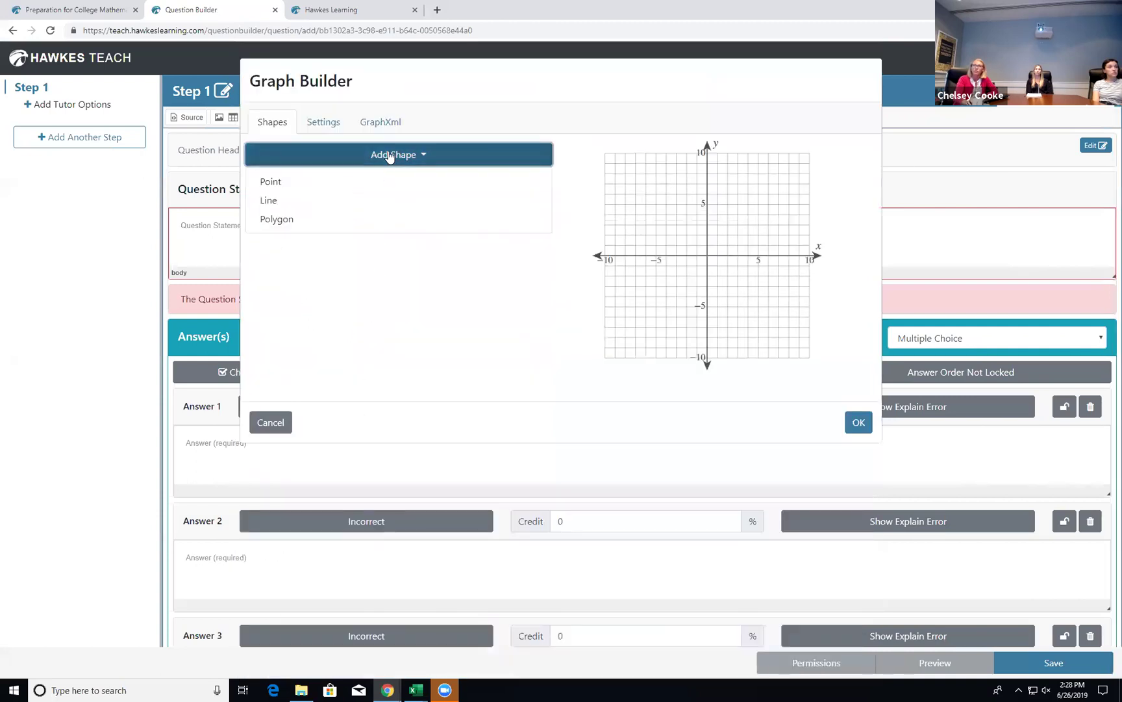
{"action": "left_click", "coordinate": [344, 223]}
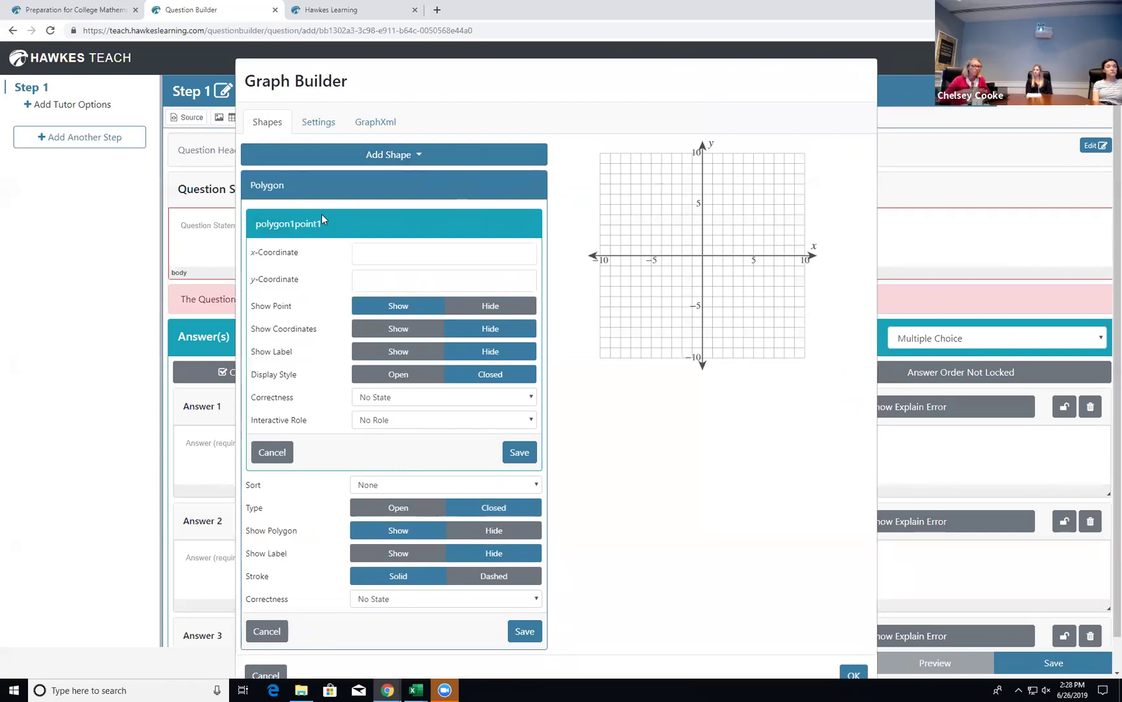
{"action": "left_click", "coordinate": [409, 258]}
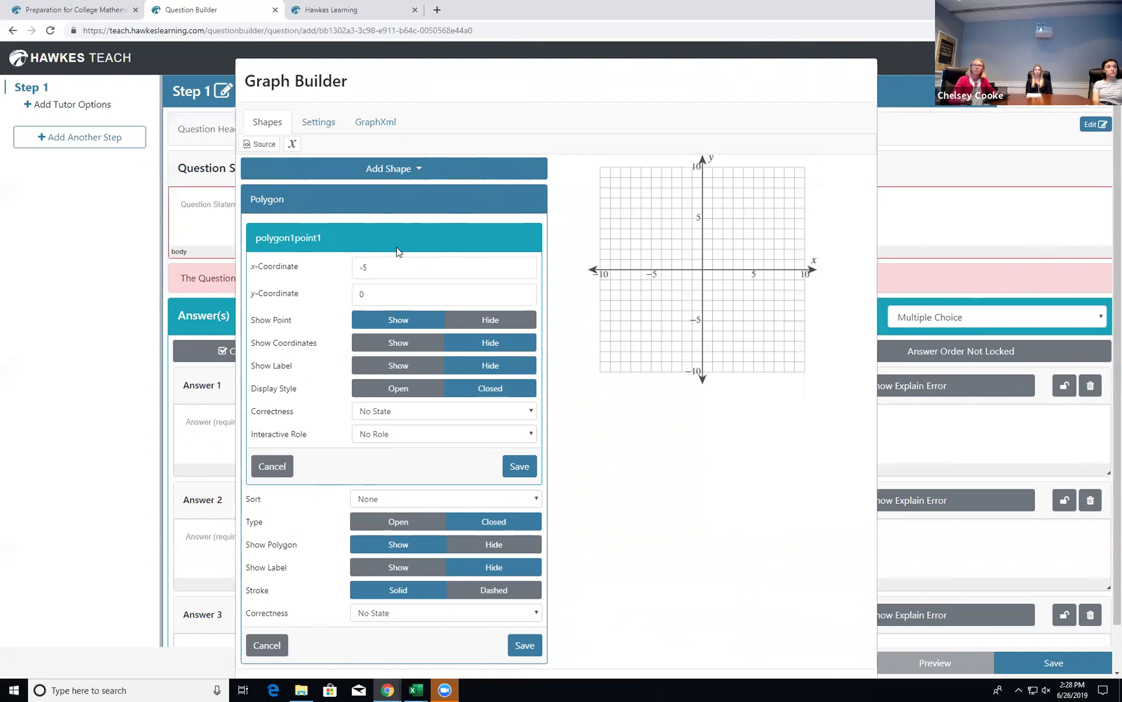
{"action": "left_click", "coordinate": [519, 466]}
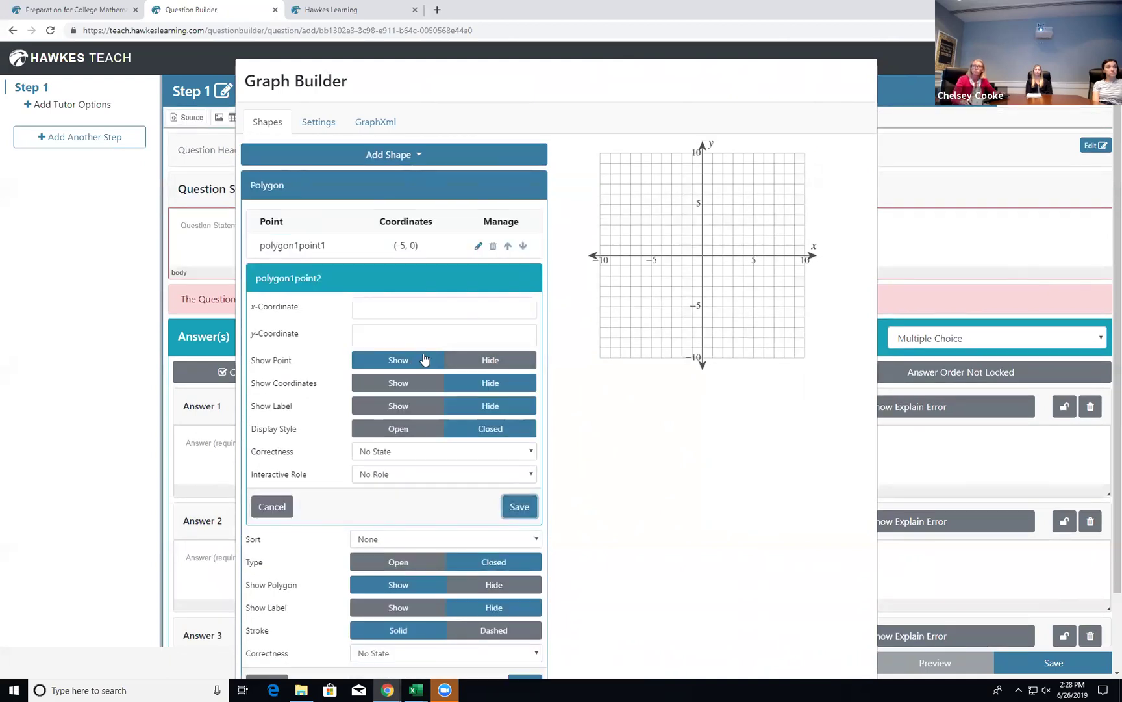
Add the polygon's second vertex at (0, 5) and third vertex at (5, 0).
{"action": "left_click", "coordinate": [406, 306]}
{"action": "type", "text": "0"}
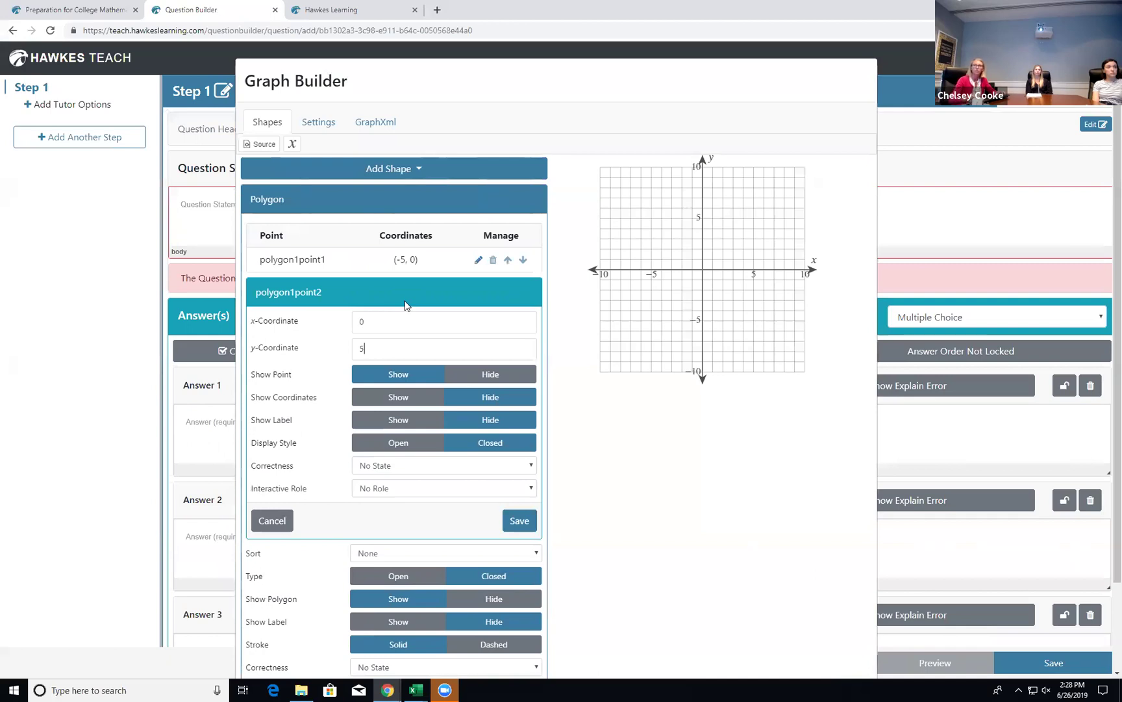
{"action": "left_click", "coordinate": [501, 519]}
{"action": "left_click", "coordinate": [390, 348]}
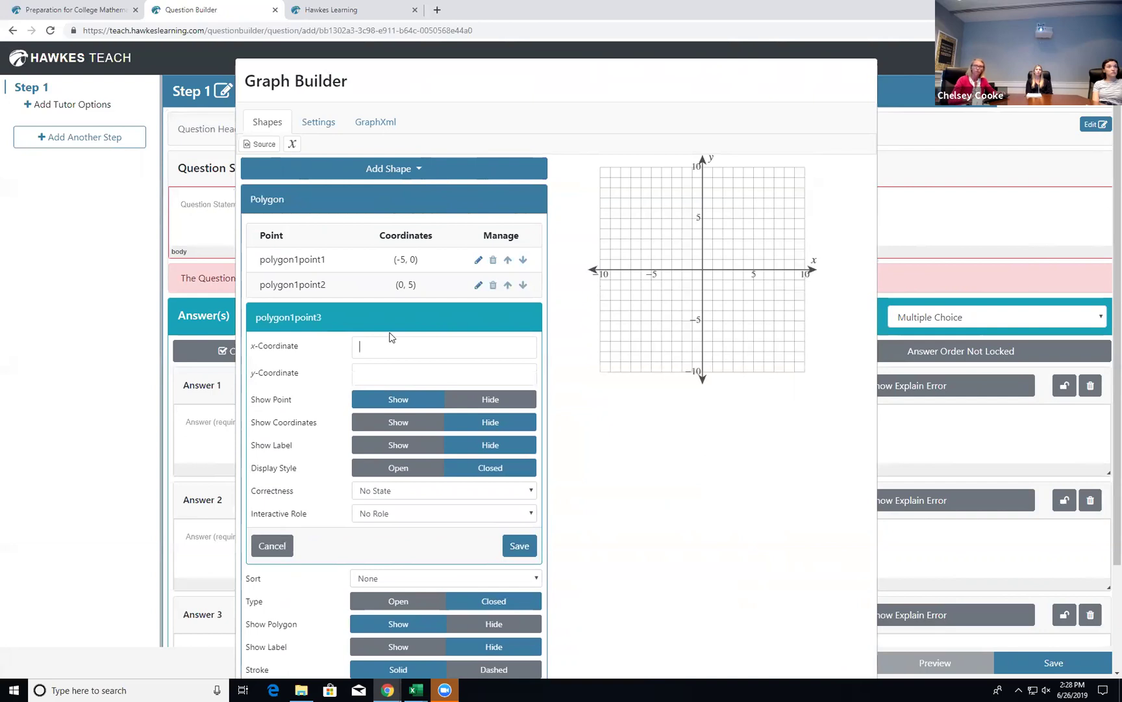
{"action": "type", "text": "5"}
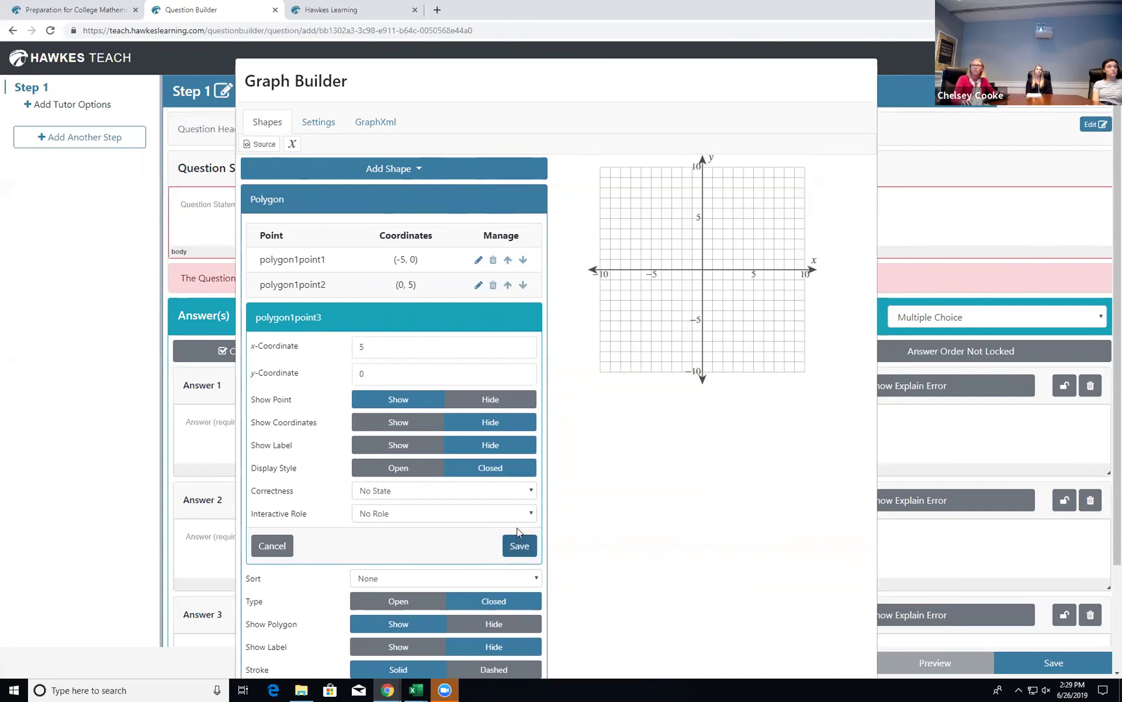
{"action": "left_click", "coordinate": [519, 545]}
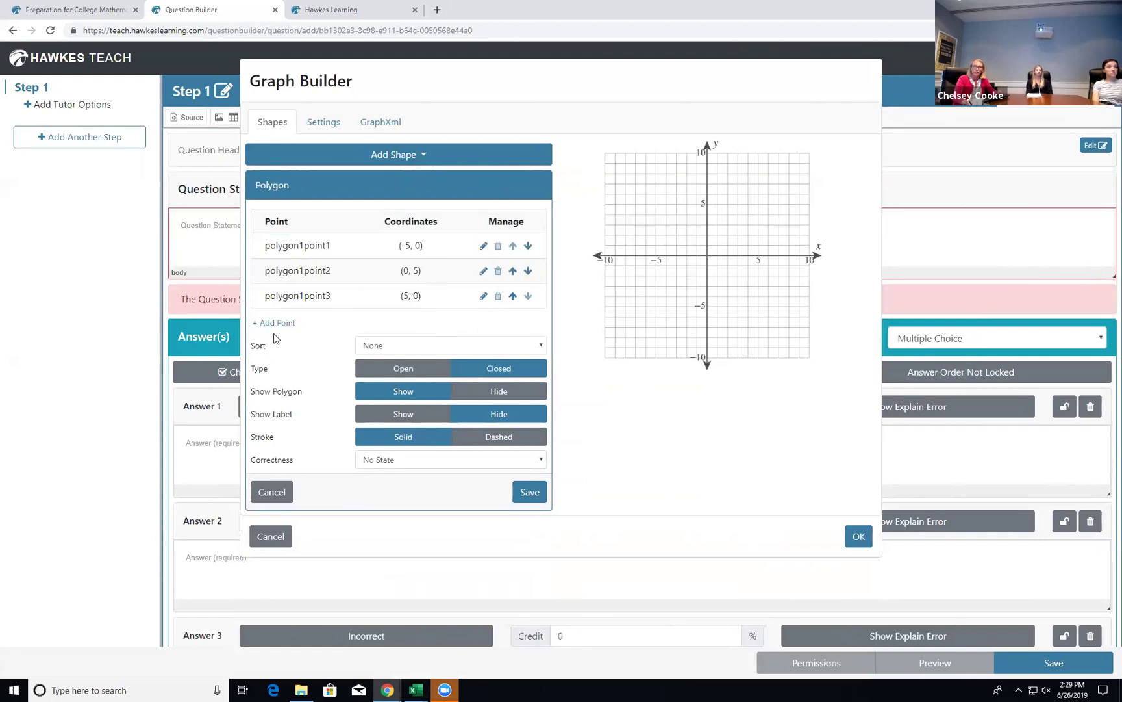
Start and cancel a fourth vertex, and save the polygon with its three vertices.
{"action": "left_click", "coordinate": [273, 323]}
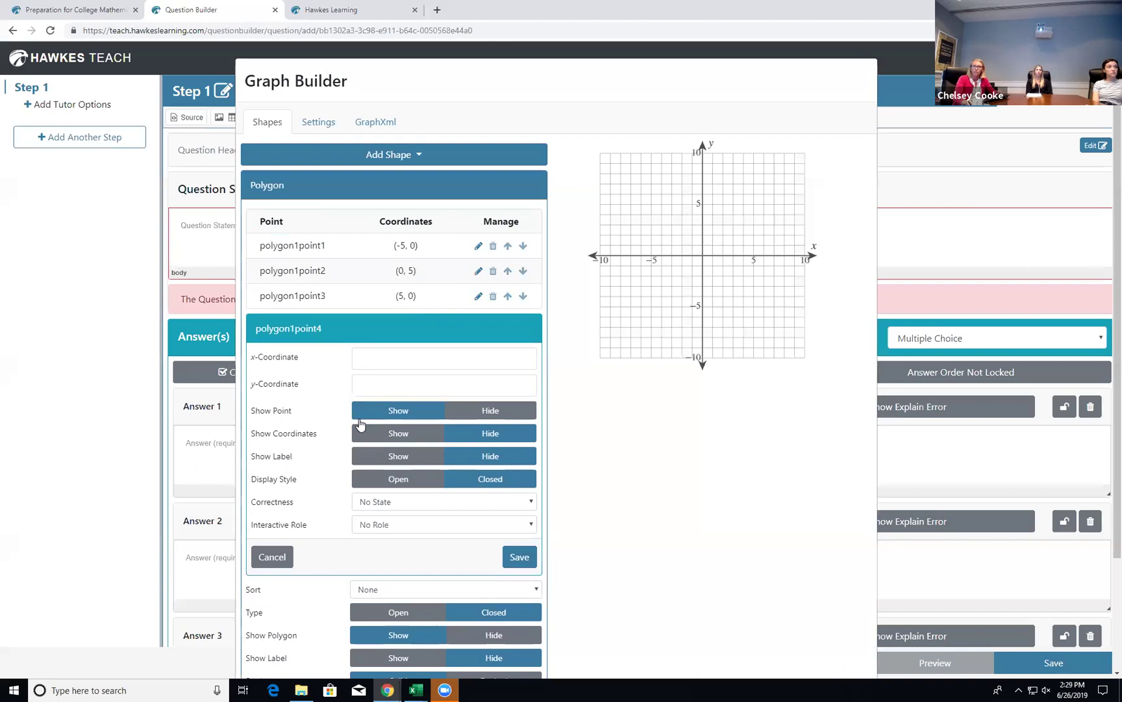
{"action": "left_click", "coordinate": [273, 557]}
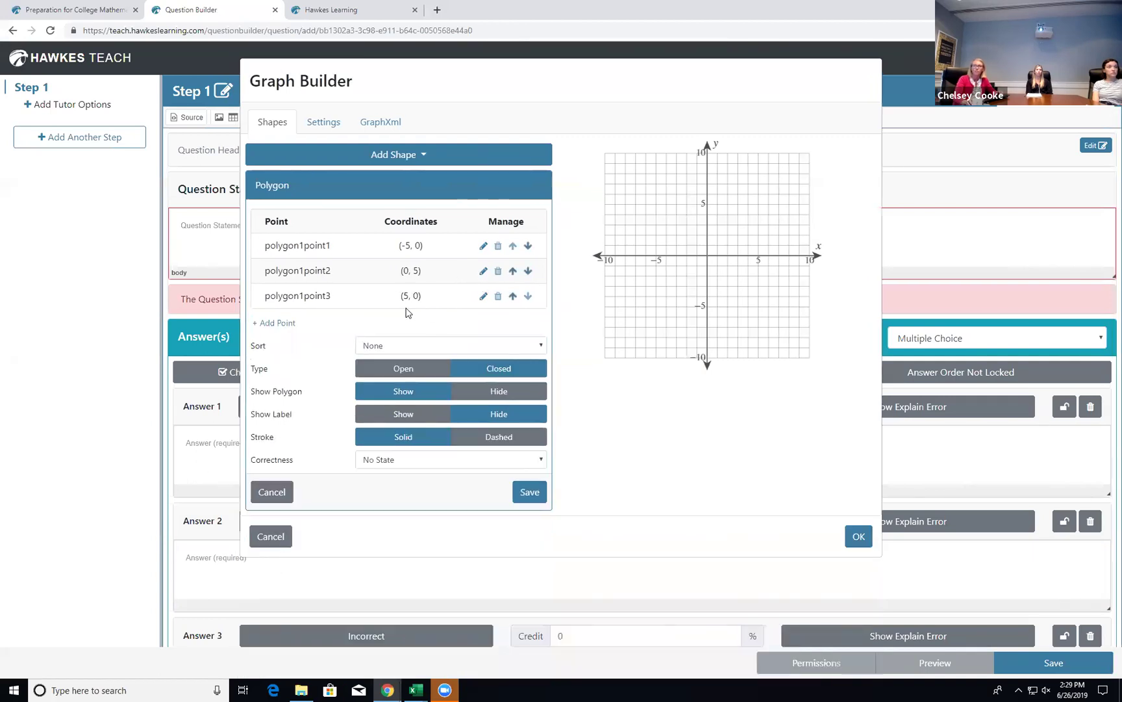
{"action": "left_click", "coordinate": [529, 491]}
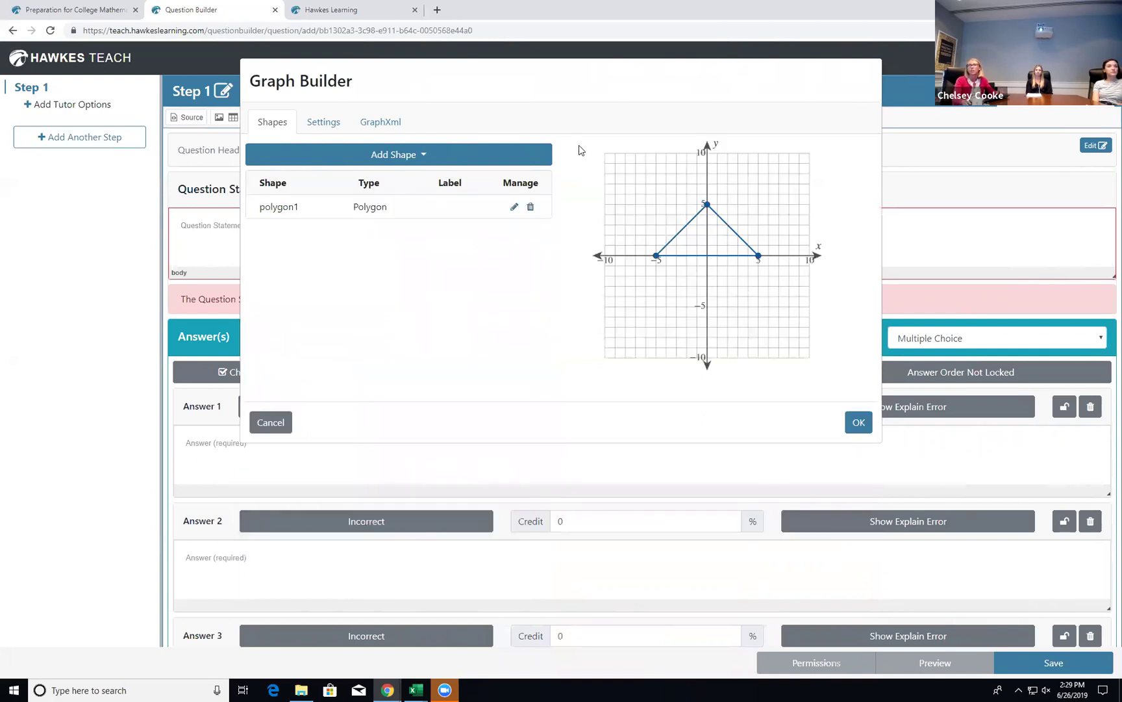
Close the Graph Builder without inserting the graph into the question.
{"action": "left_click", "coordinate": [398, 160]}
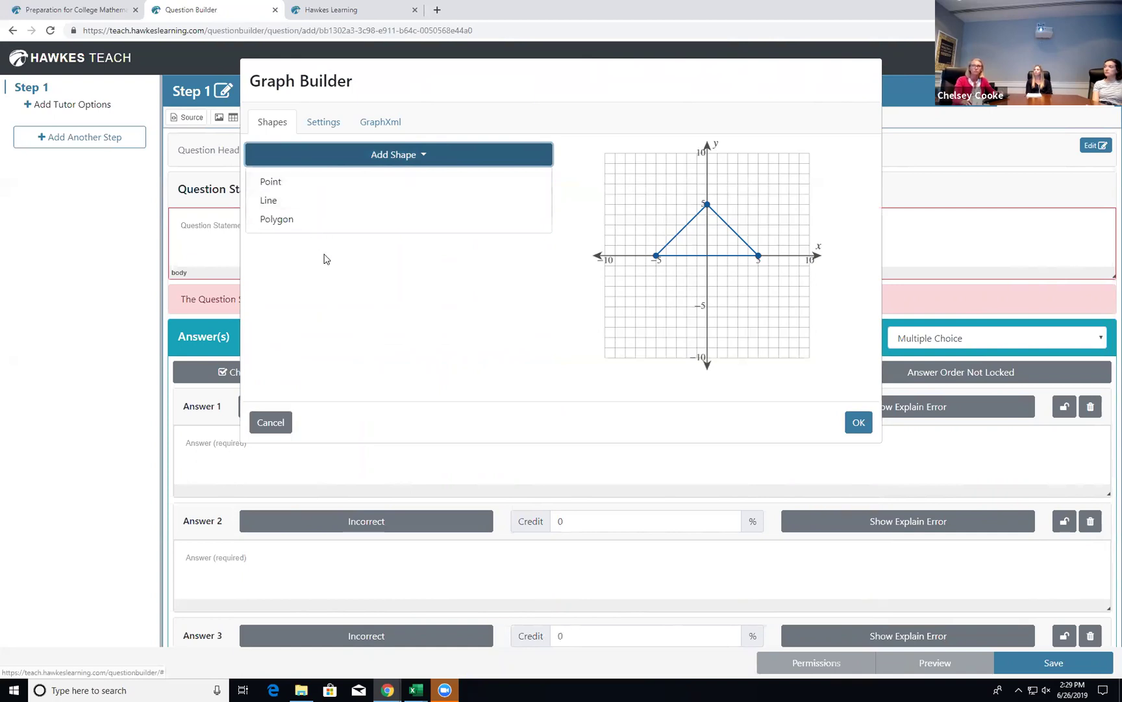
{"action": "left_click", "coordinate": [319, 296]}
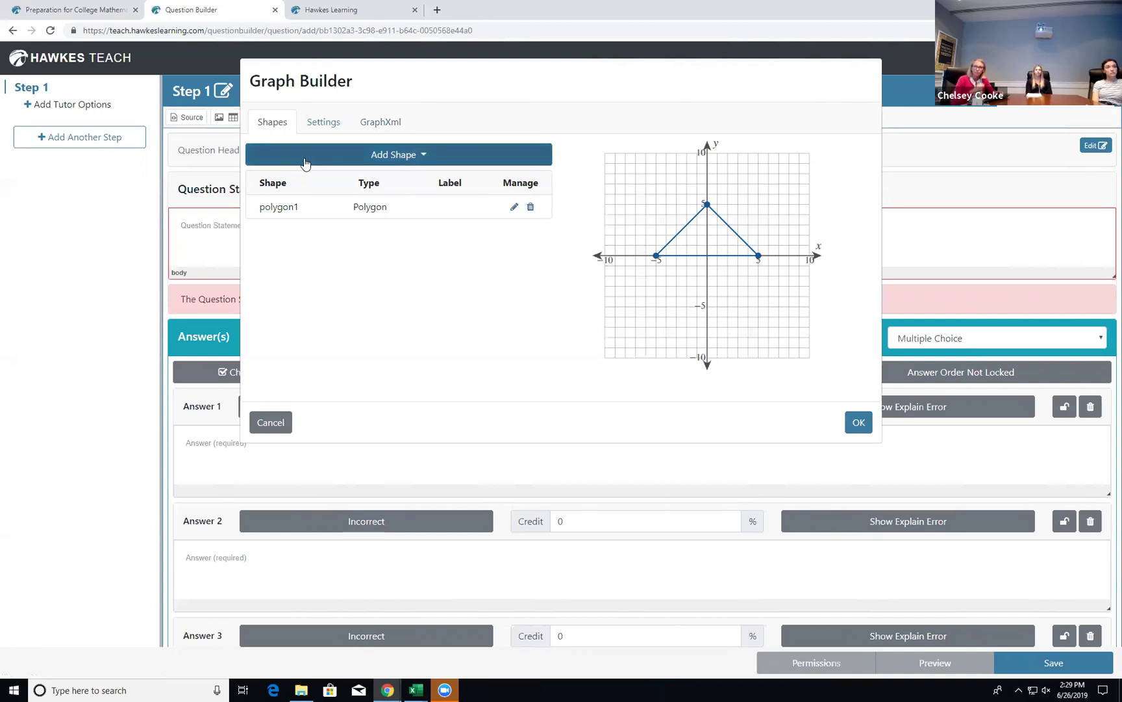
{"action": "left_click", "coordinate": [277, 425]}
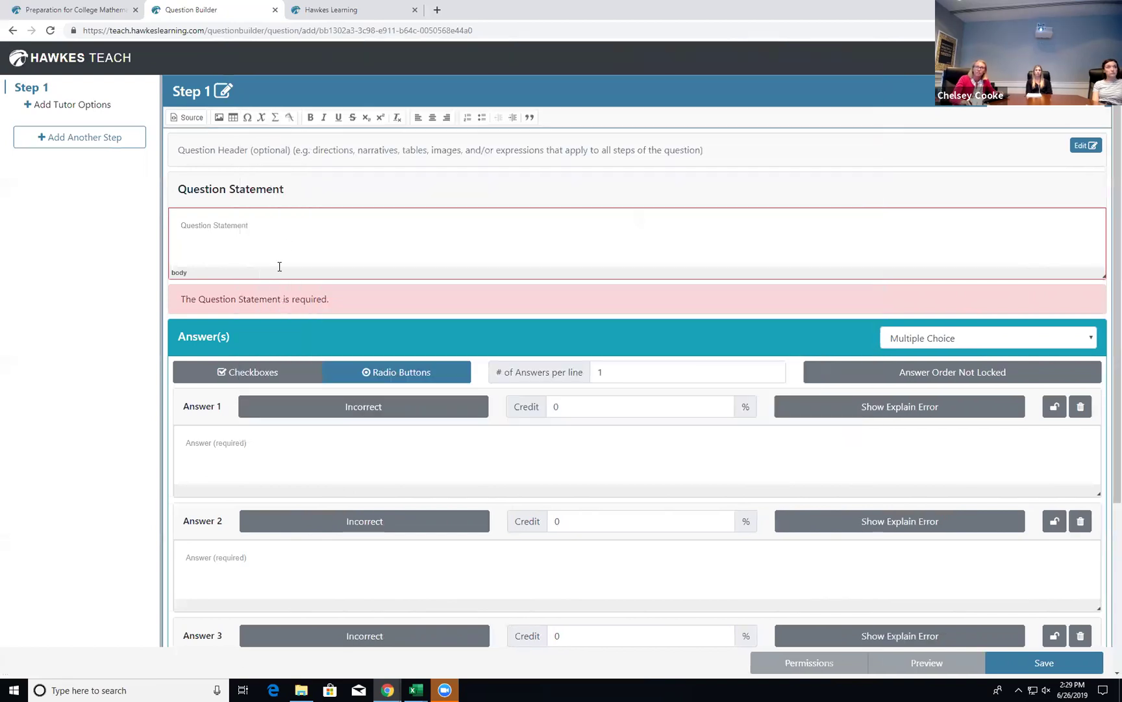
Enter the question statement "List the set of ordered pairs corresponding to the points on the graph".
{"action": "left_click", "coordinate": [290, 239]}
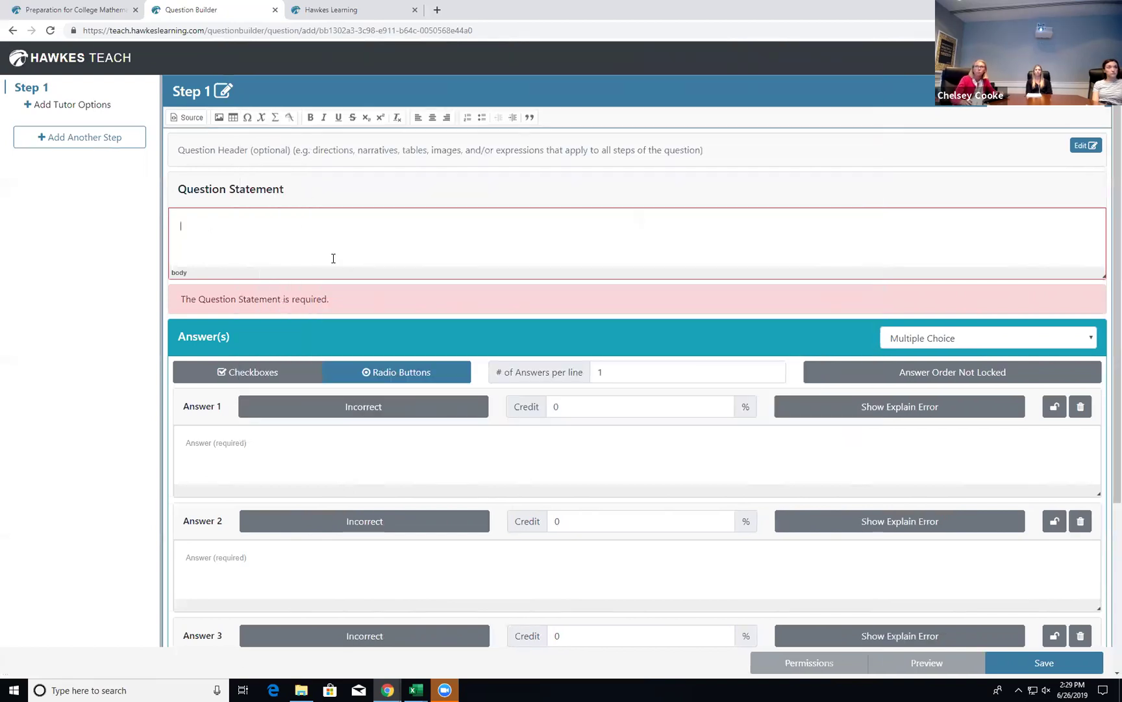
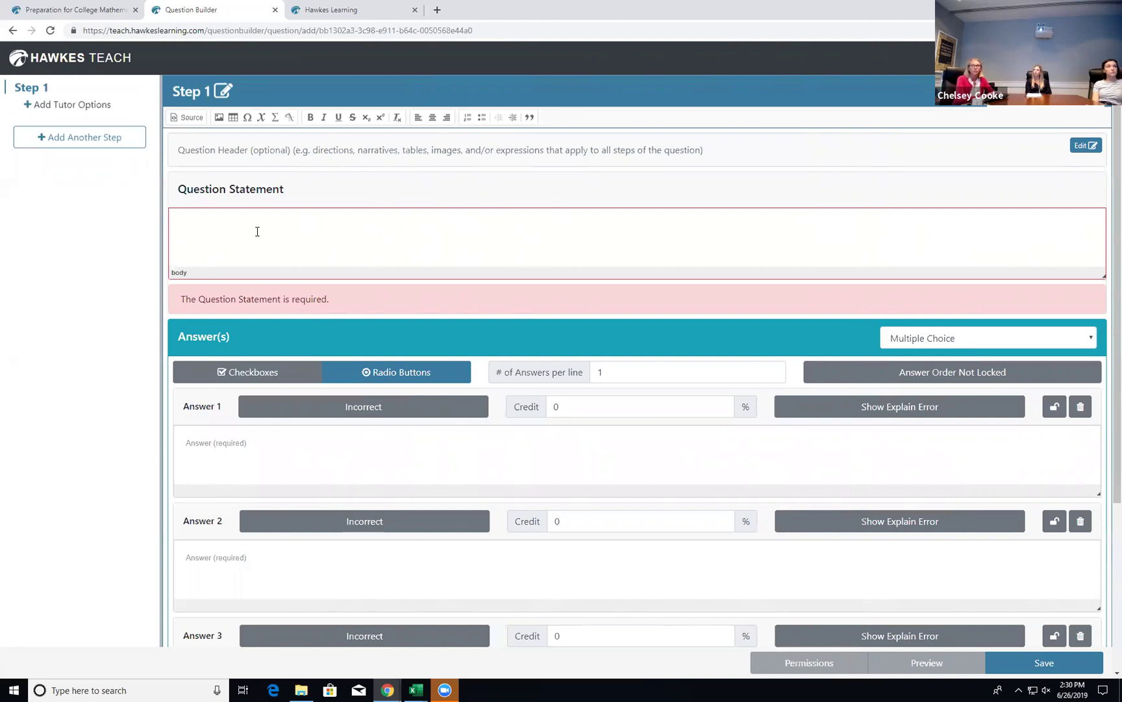
{"action": "type", "text": "ist"}
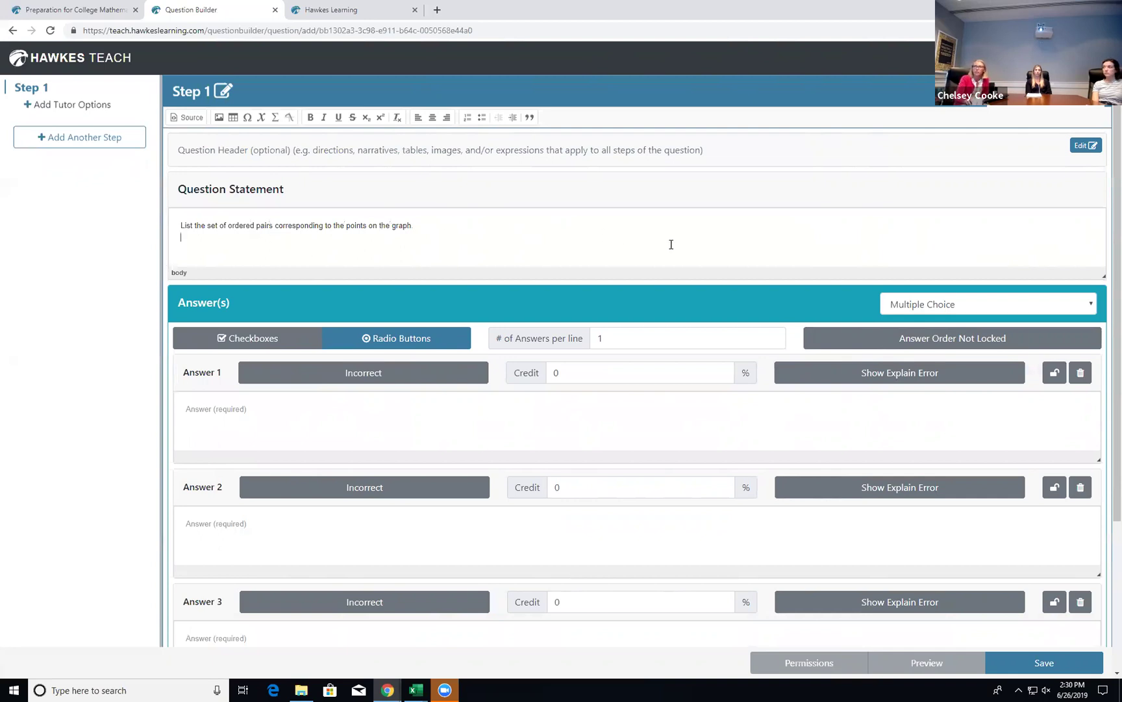
Set the answer type to Free Response evaluated as Ordered Pairs, and check the descriptions of the evaluation types.
{"action": "left_click", "coordinate": [919, 307]}
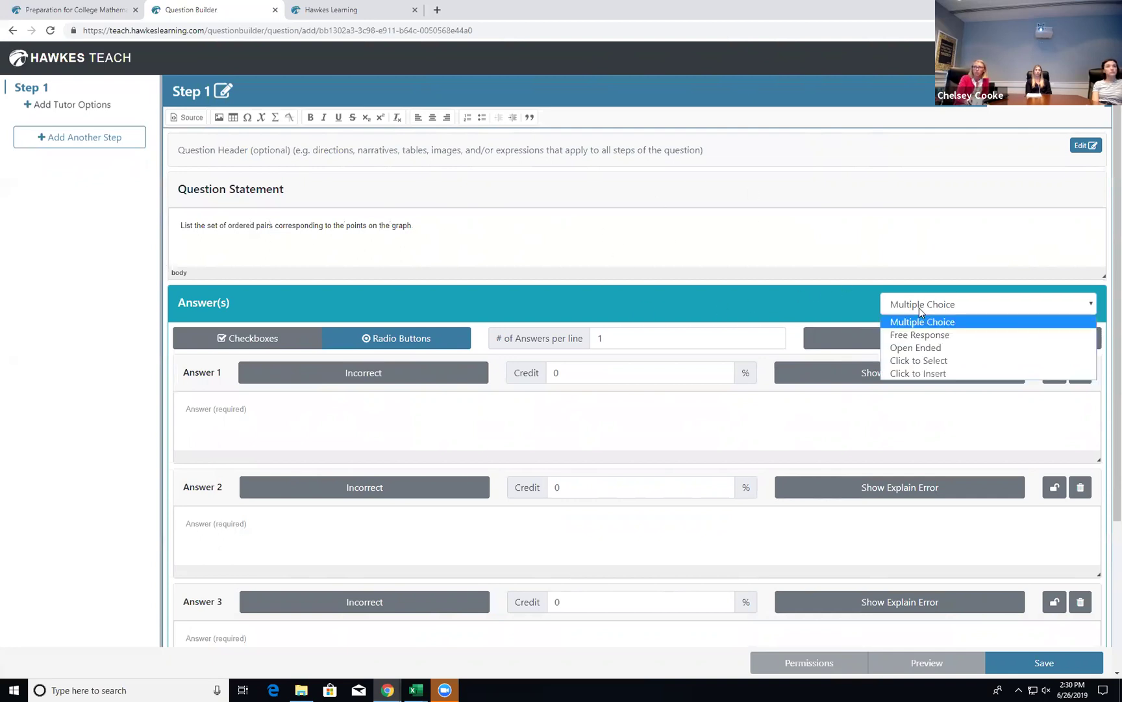
{"action": "left_click", "coordinate": [943, 337]}
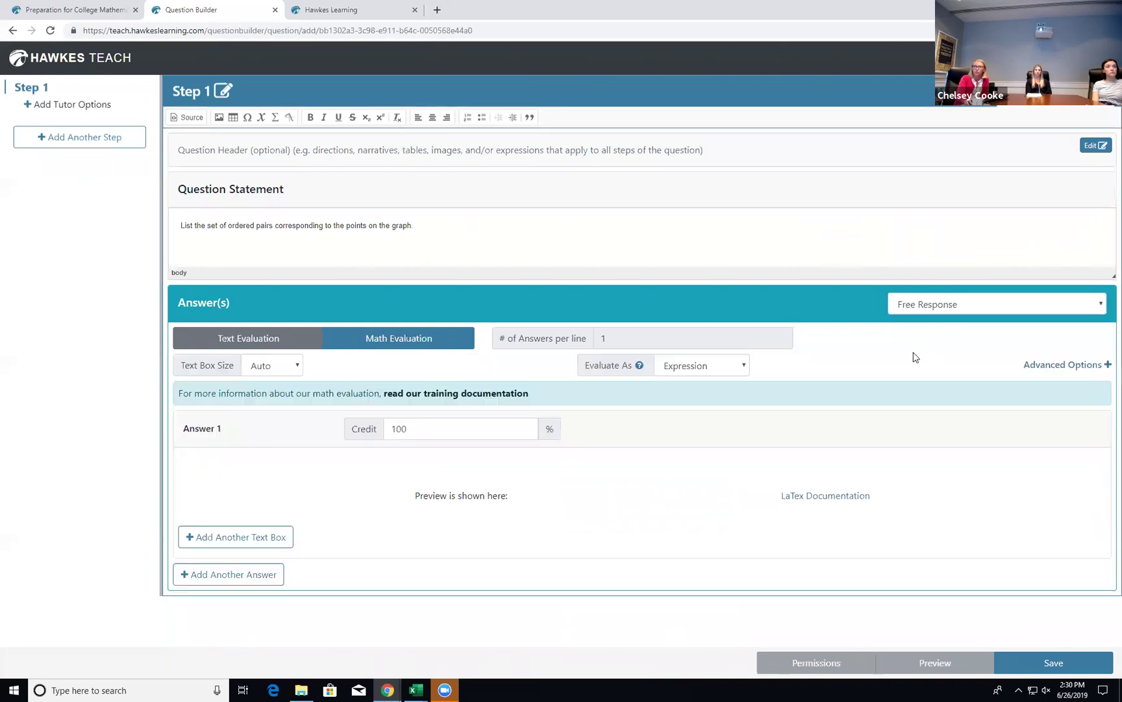
{"action": "left_click", "coordinate": [716, 366]}
{"action": "left_click", "coordinate": [719, 473]}
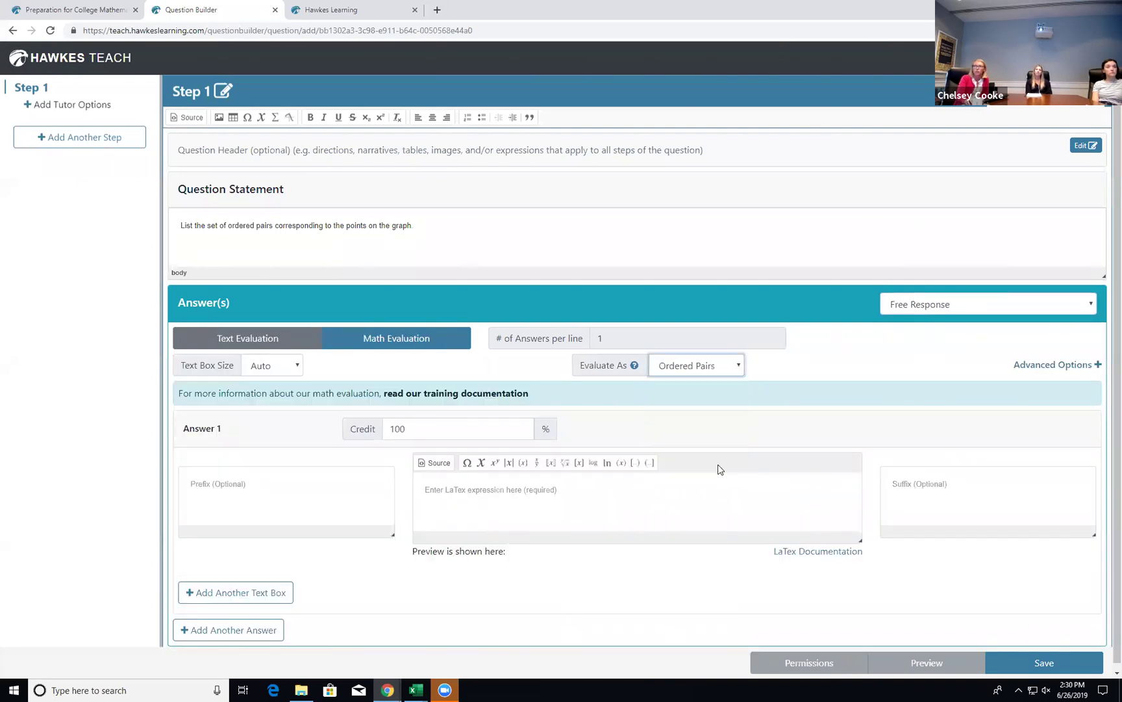
{"action": "left_click", "coordinate": [634, 365]}
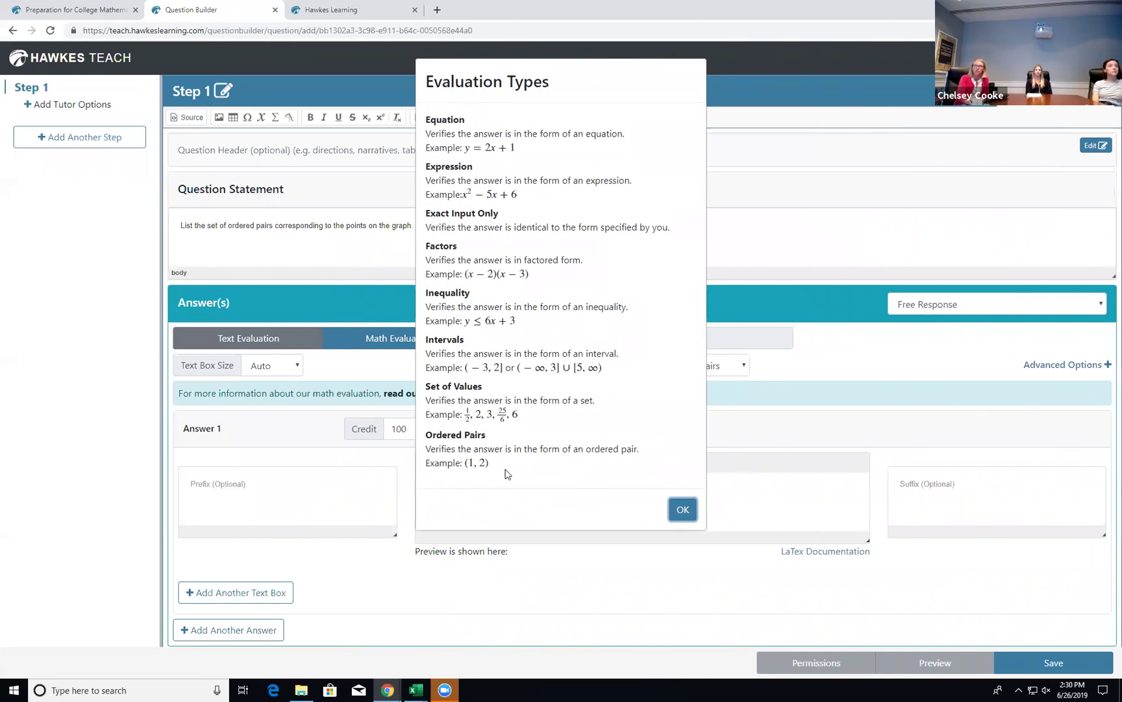
{"action": "left_click", "coordinate": [684, 513]}
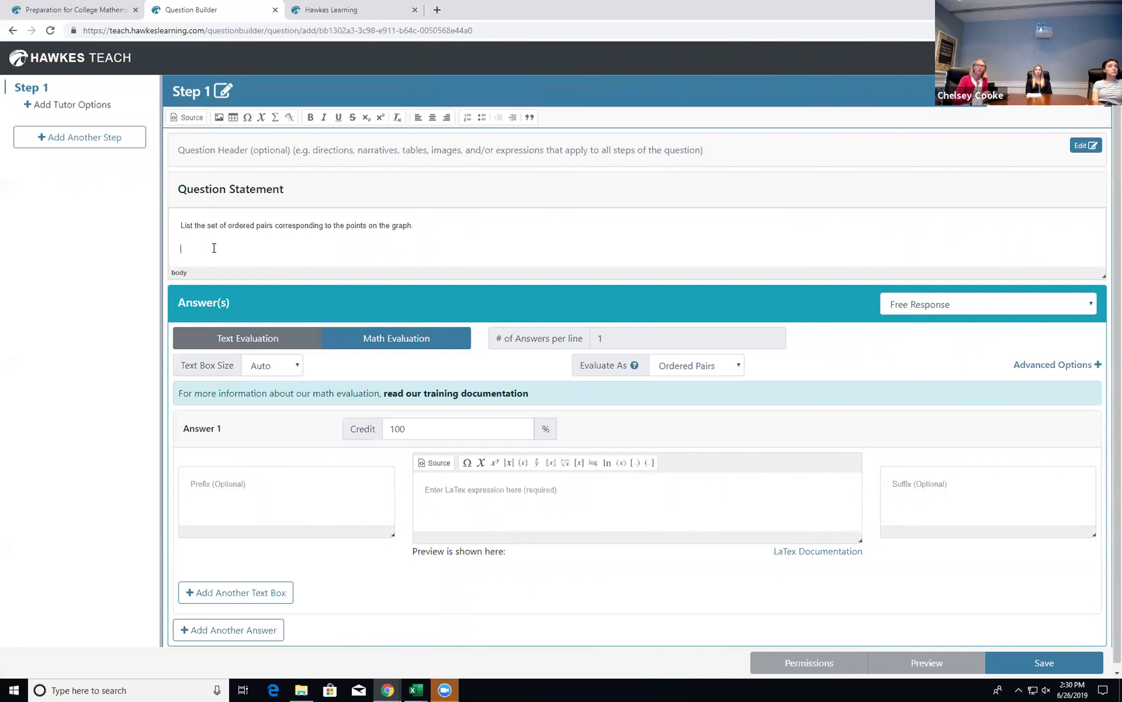
Center the line below the question statement text and open the Graph Builder to insert a graph there.
{"action": "left_click", "coordinate": [437, 116]}
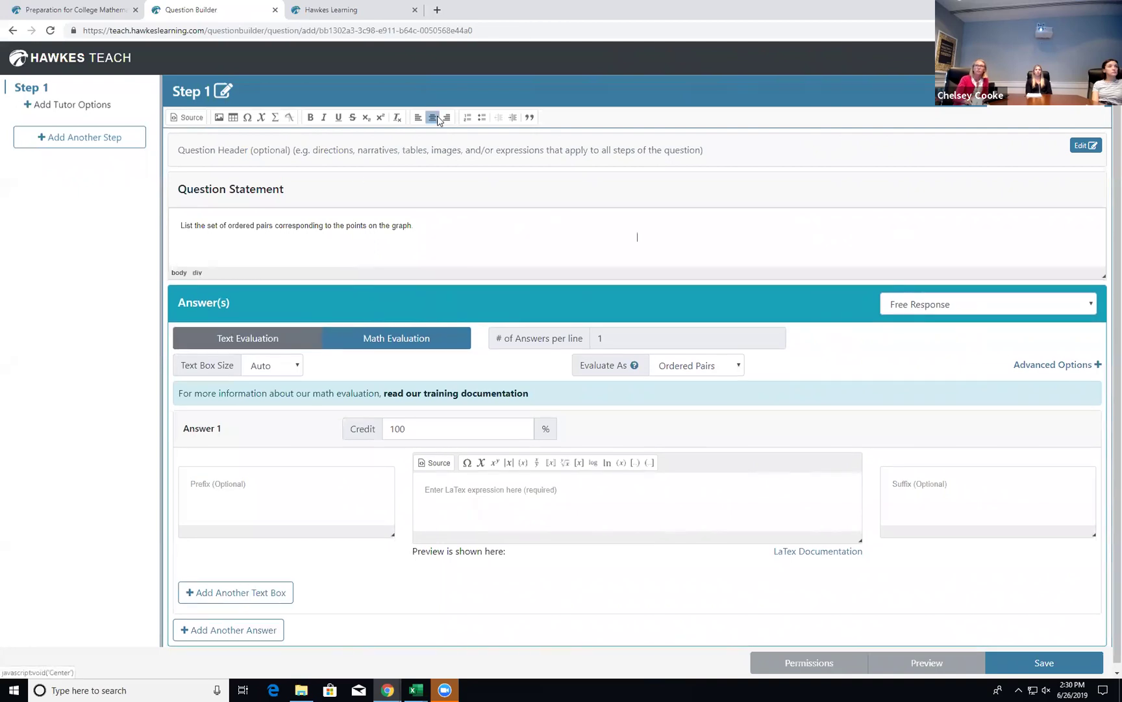
{"action": "left_click", "coordinate": [288, 118]}
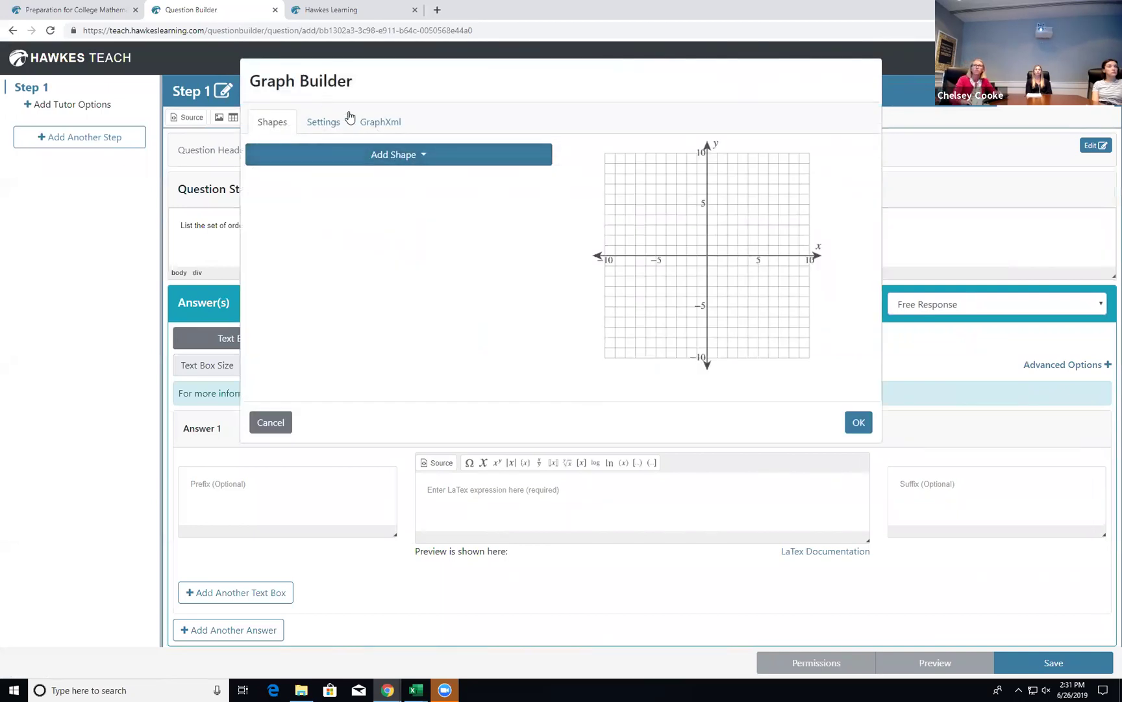
In the graph settings, set the horizontal axis range from -5 to 5.
{"action": "left_click", "coordinate": [326, 126]}
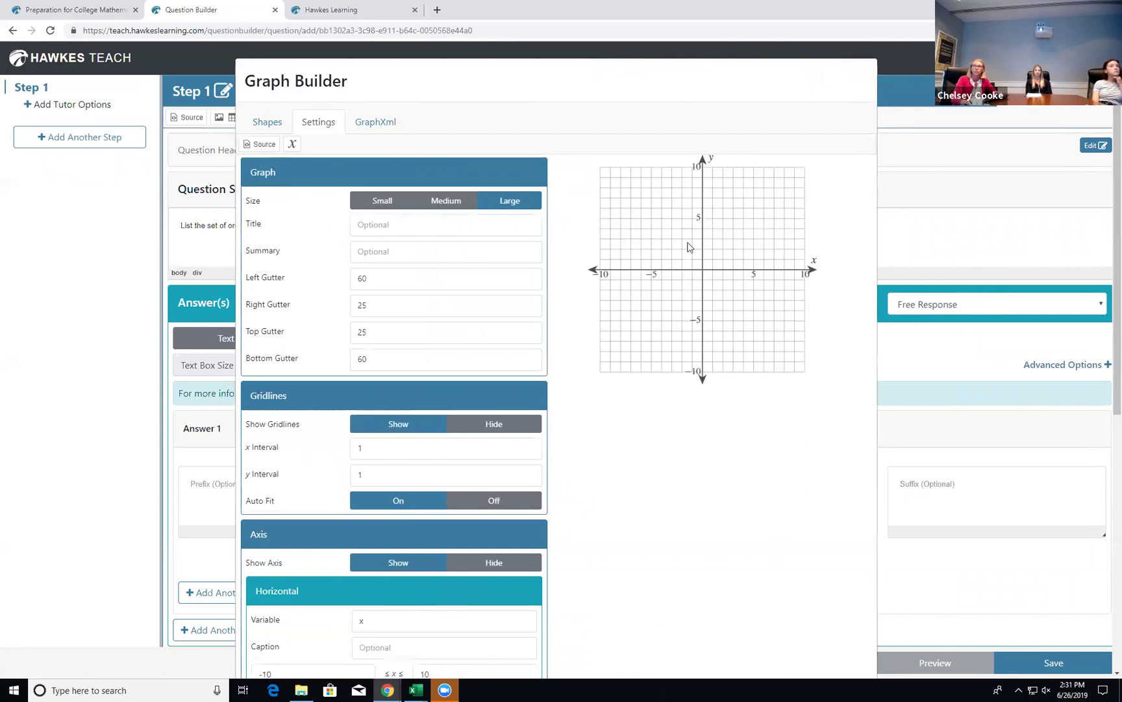
{"action": "scroll", "coordinate": [385, 479], "scroll_direction": "down", "scroll_amount": 3}
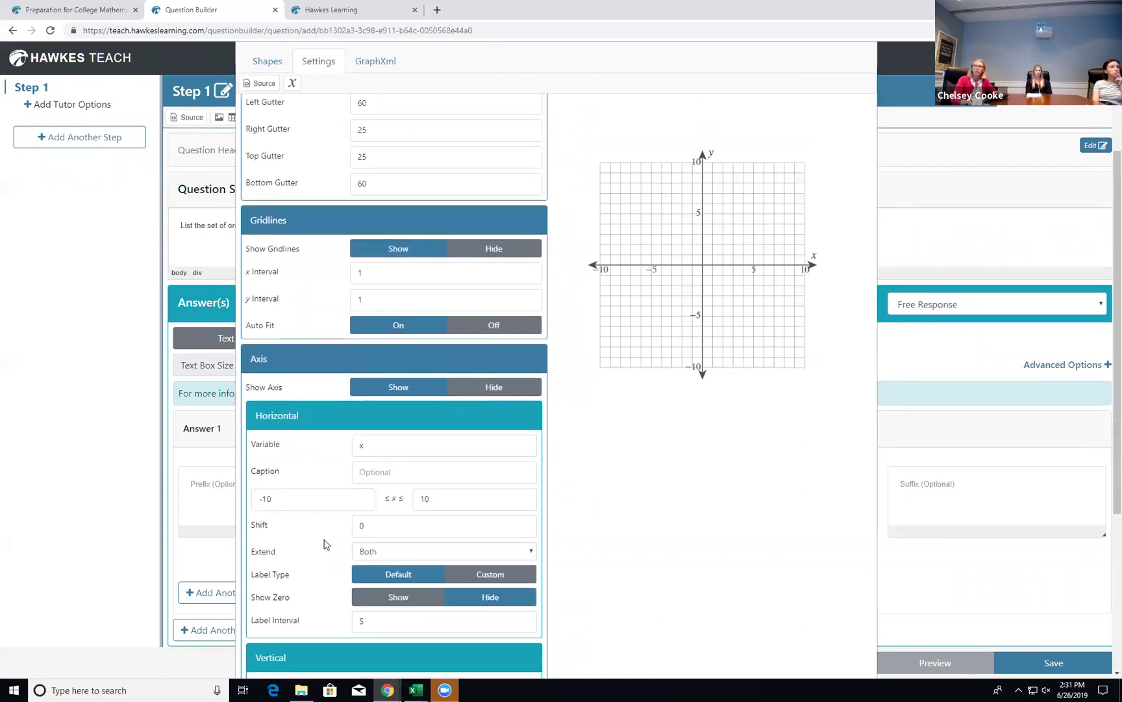
{"action": "left_click_drag", "start_coordinate": [293, 492], "coordinate": [221, 501]}
{"action": "type", "text": "-5"}
{"action": "key", "text": "Tab"}
{"action": "key", "text": "BackSpace"}
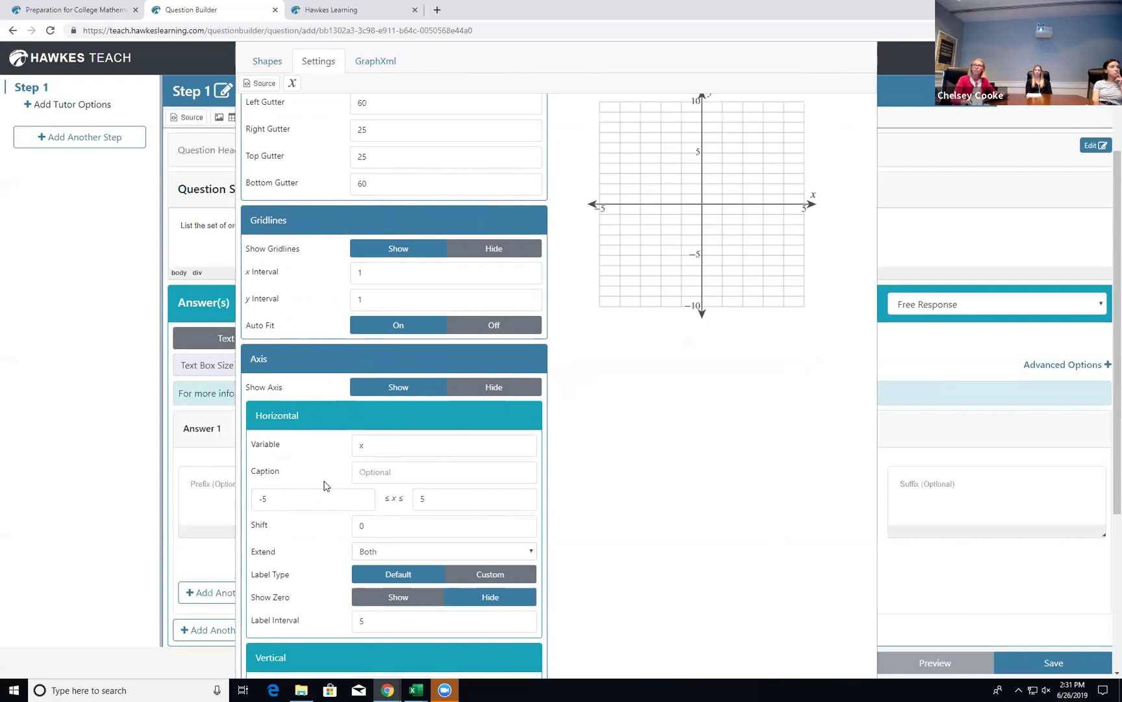
Set the graph's vertical axis range from -5 to 5.
{"action": "scroll", "coordinate": [325, 484], "scroll_direction": "down", "scroll_amount": 4}
{"action": "triple_click", "coordinate": [290, 506]}
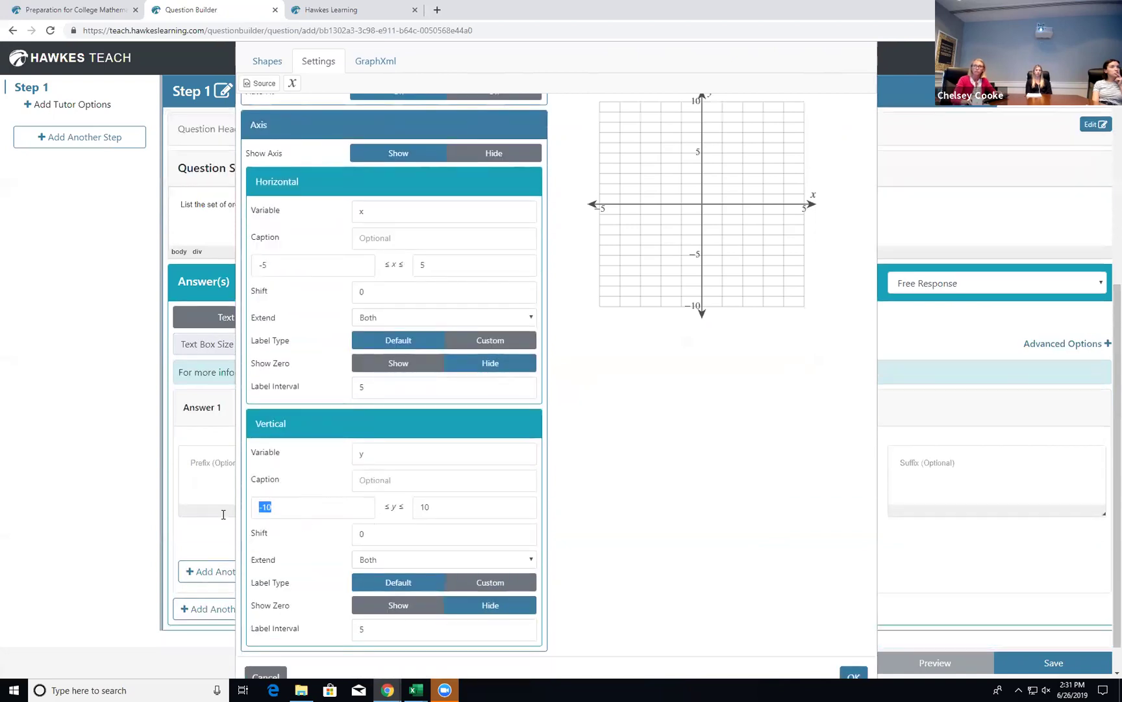
{"action": "type", "text": "-5"}
{"action": "key", "text": "Tab"}
{"action": "type", "text": "5"}
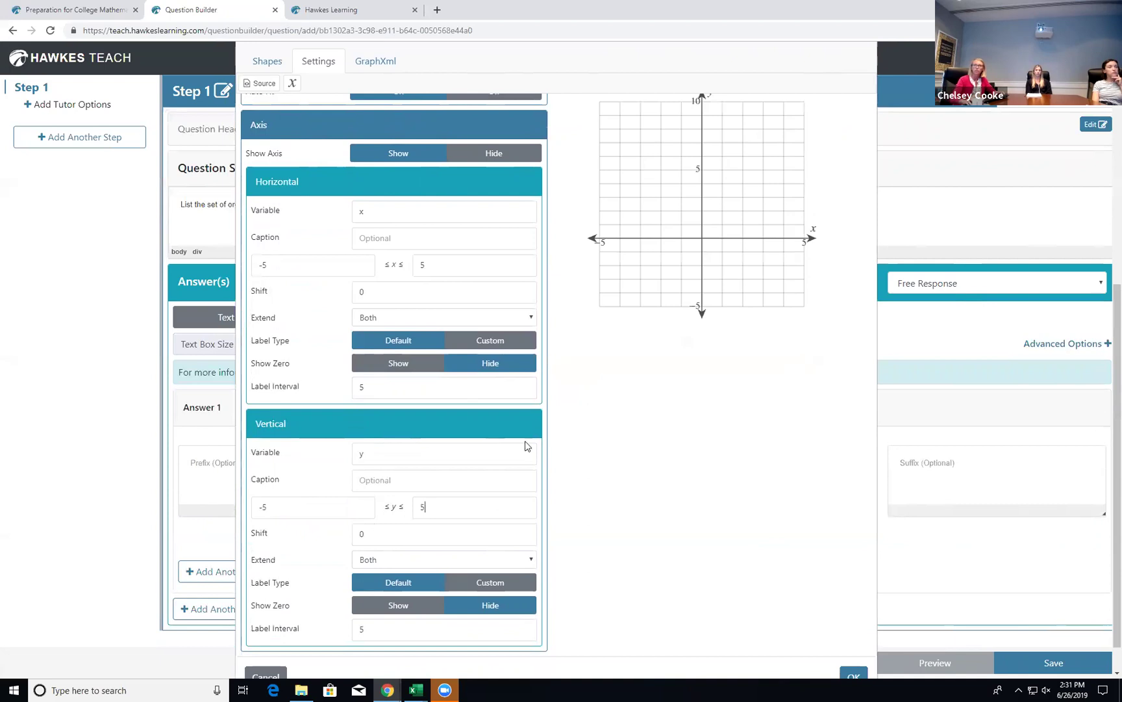
{"action": "left_click", "coordinate": [592, 444]}
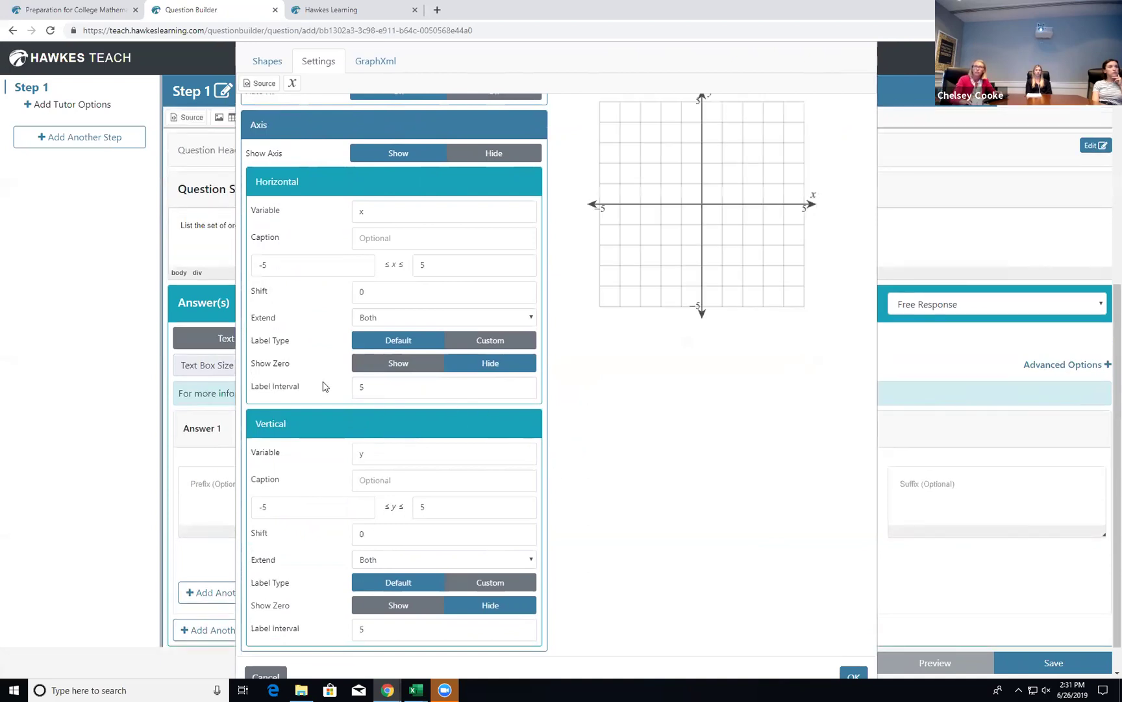
Set the label interval to 1 for both the horizontal and vertical axes.
{"action": "scroll", "coordinate": [325, 386], "scroll_direction": "down", "scroll_amount": 1}
{"action": "scroll", "coordinate": [351, 312], "scroll_direction": "up", "scroll_amount": 5}
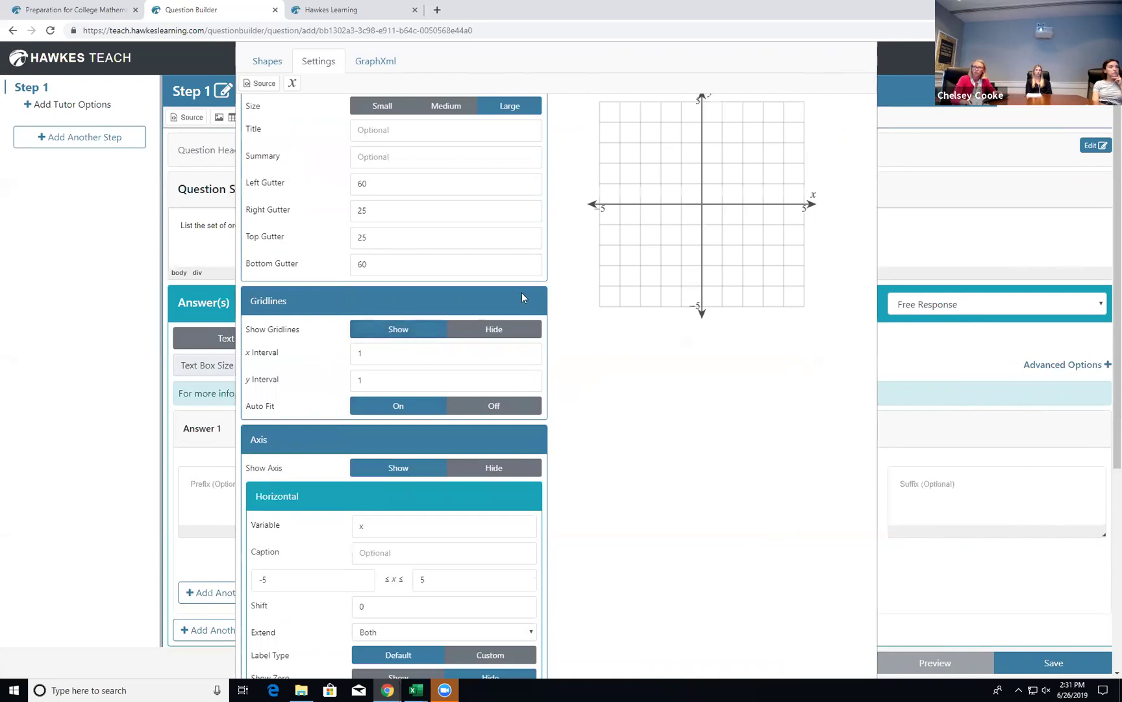
{"action": "scroll", "coordinate": [335, 603], "scroll_direction": "down", "scroll_amount": 2}
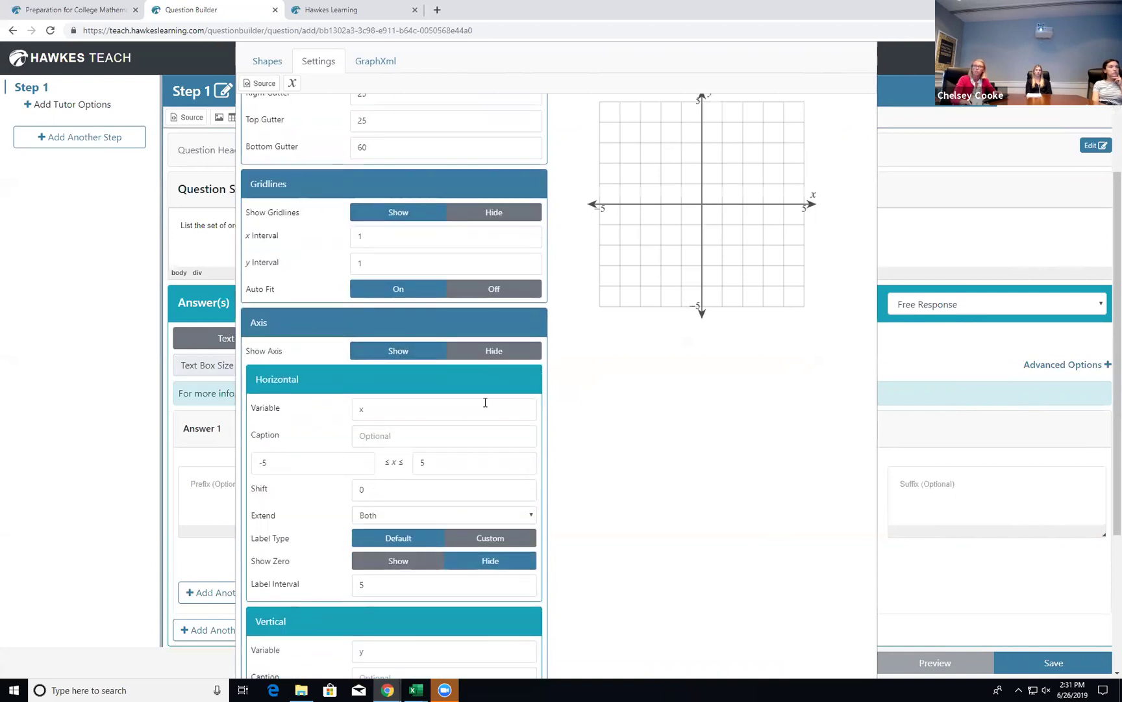
{"action": "left_click_drag", "start_coordinate": [370, 585], "coordinate": [347, 589]}
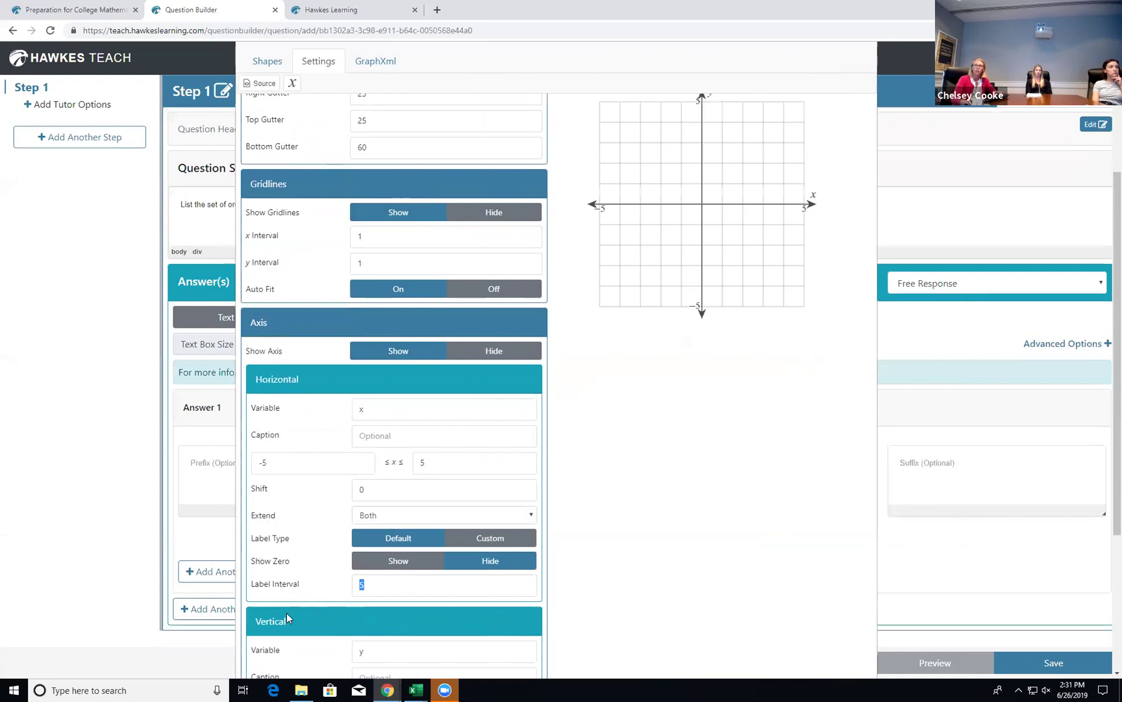
{"action": "type", "text": "1"}
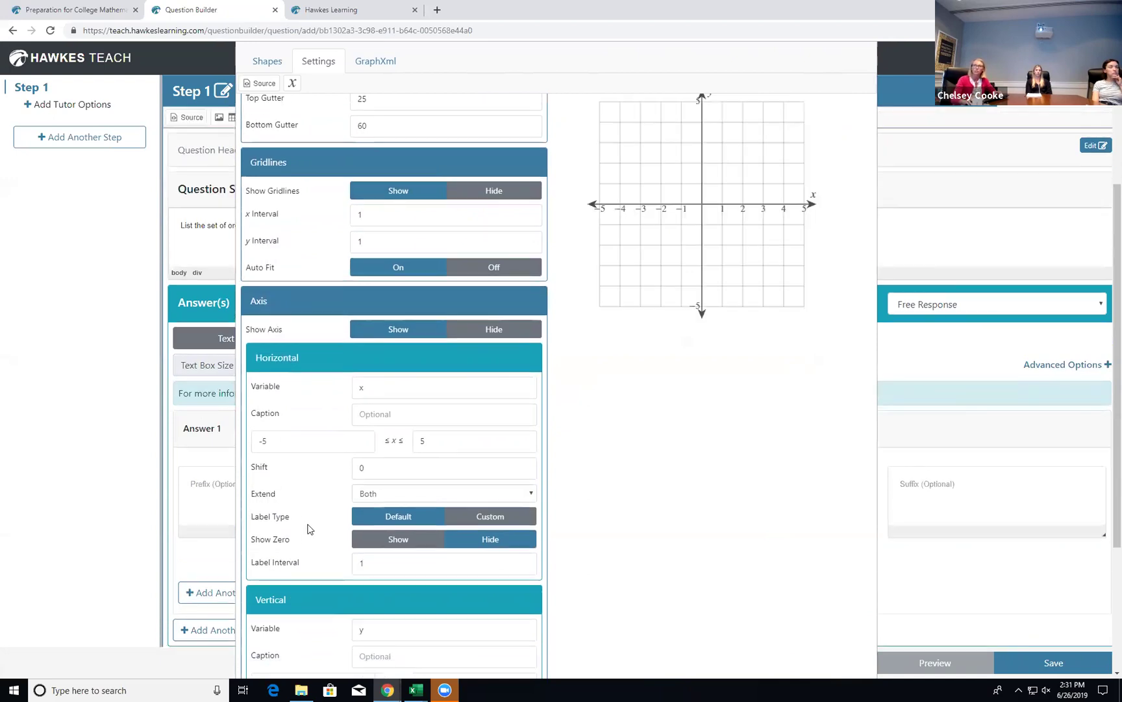
{"action": "scroll", "coordinate": [308, 528], "scroll_direction": "down", "scroll_amount": 4}
{"action": "left_click_drag", "start_coordinate": [379, 595], "coordinate": [335, 601]}
{"action": "type", "text": "1"}
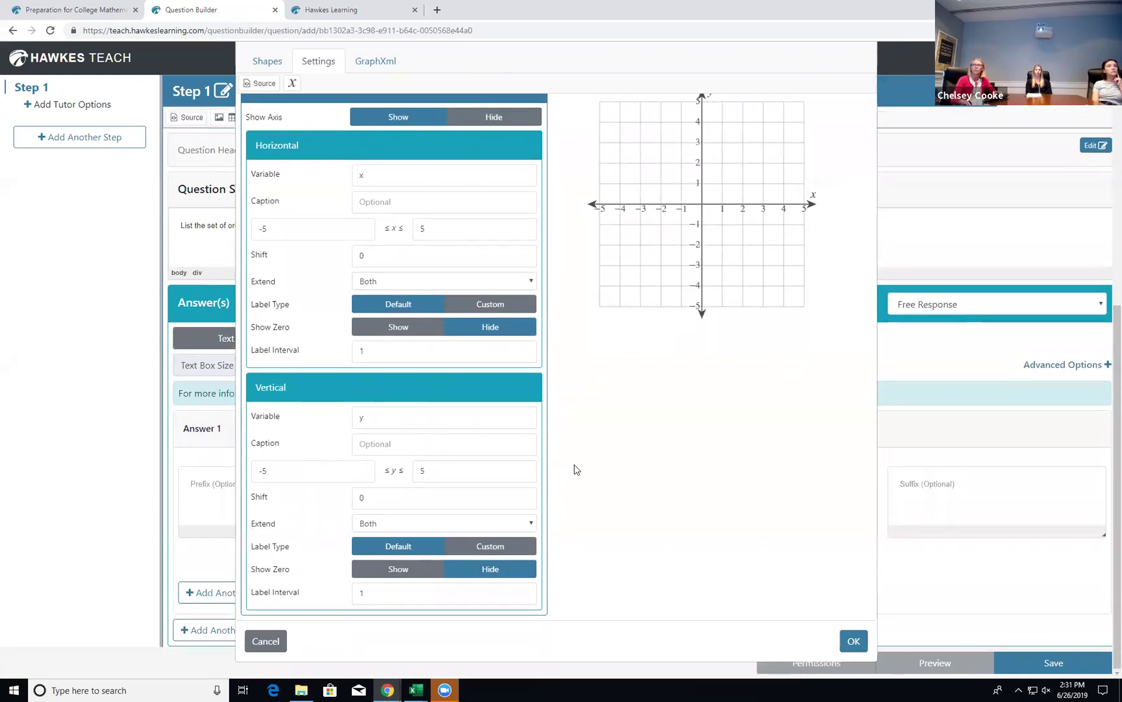
Start adding a point shape to the graph and make its x-coordinate ready for entry.
{"action": "scroll", "coordinate": [494, 351], "scroll_direction": "up", "scroll_amount": 2}
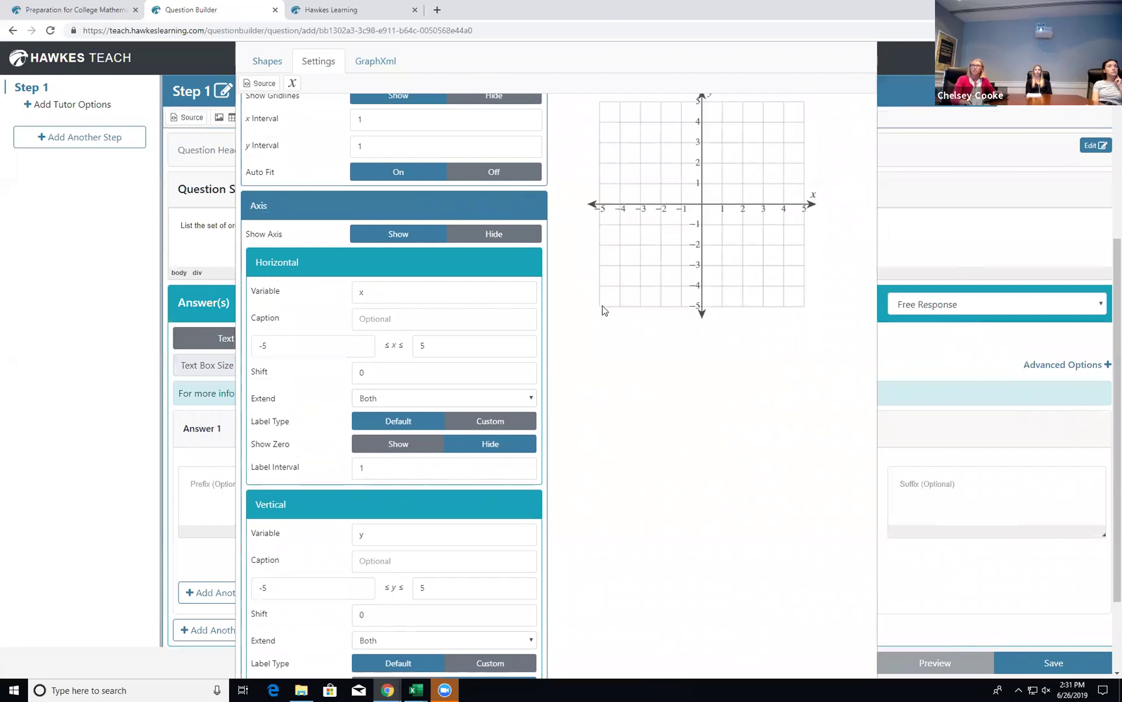
{"action": "scroll", "coordinate": [602, 310], "scroll_direction": "up", "scroll_amount": 5}
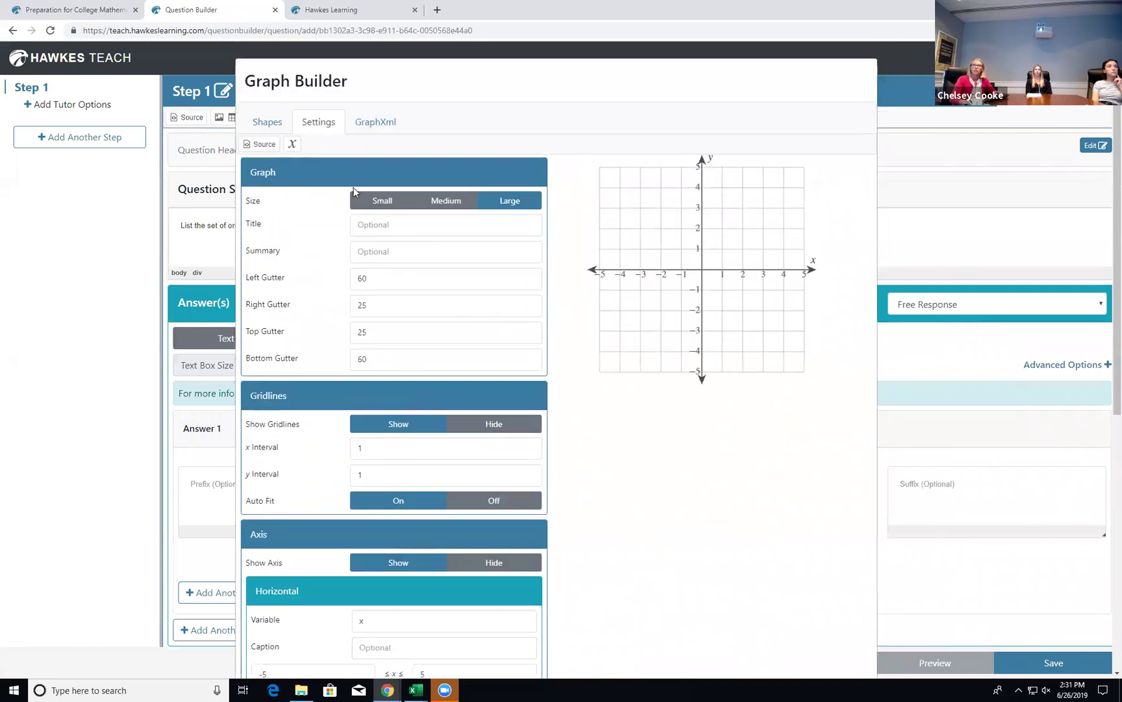
{"action": "left_click", "coordinate": [266, 122]}
{"action": "left_click", "coordinate": [328, 159]}
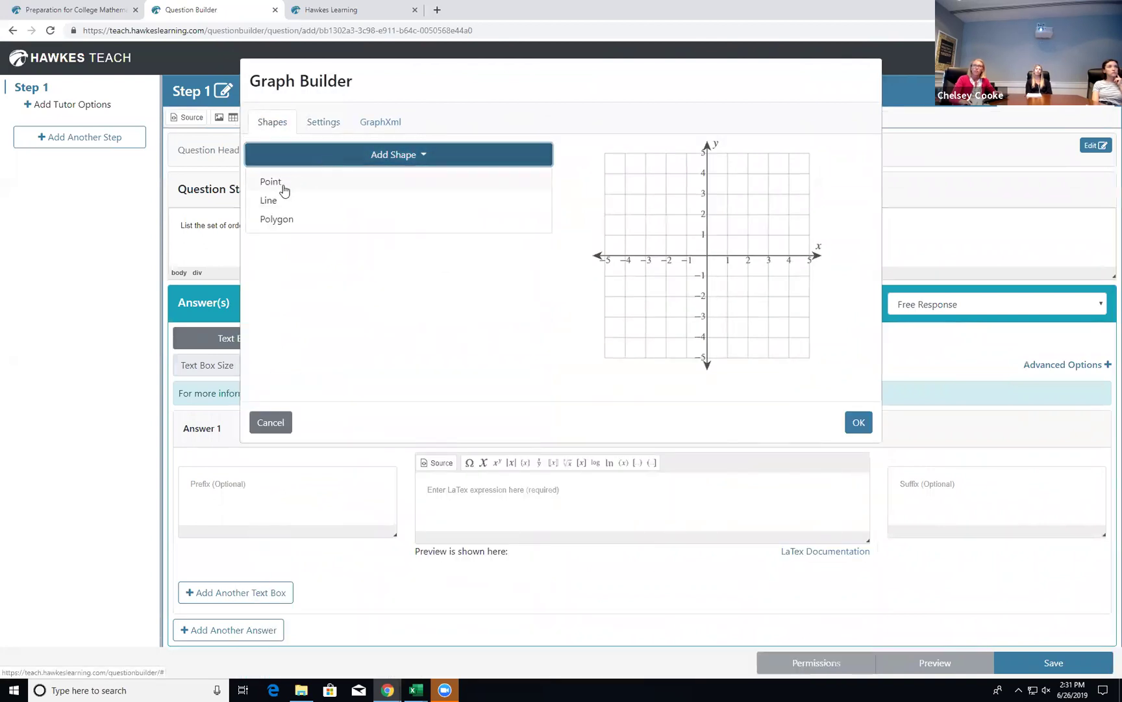
{"action": "left_click", "coordinate": [282, 183]}
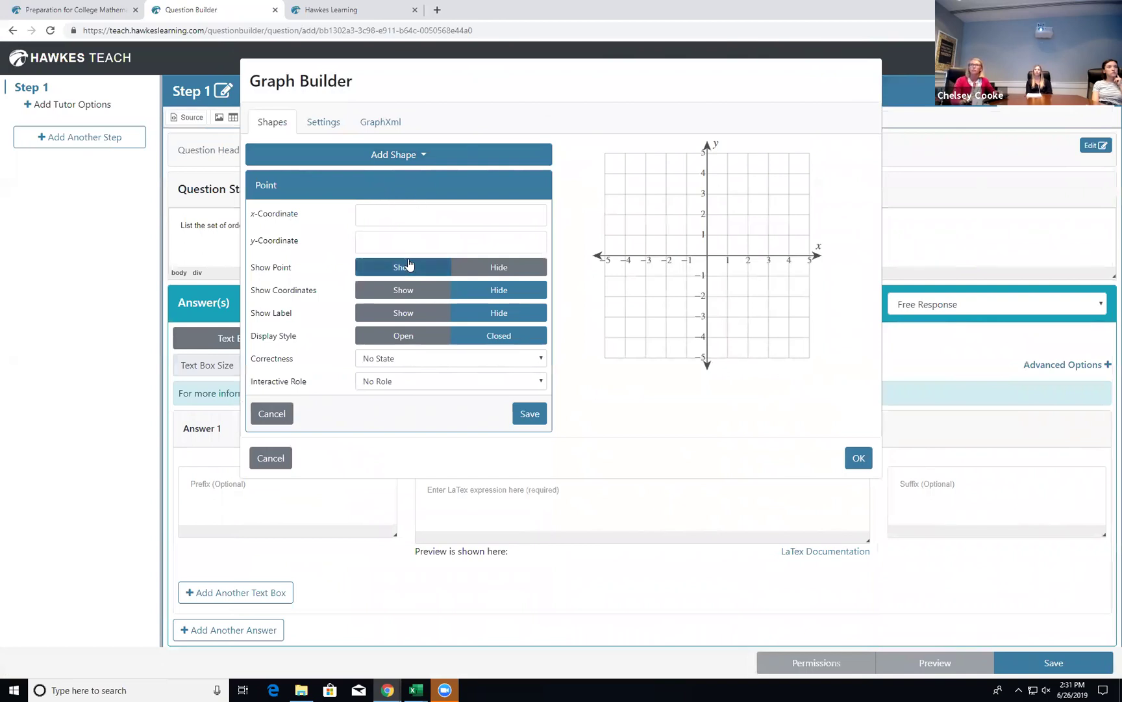
{"action": "left_click", "coordinate": [419, 214]}
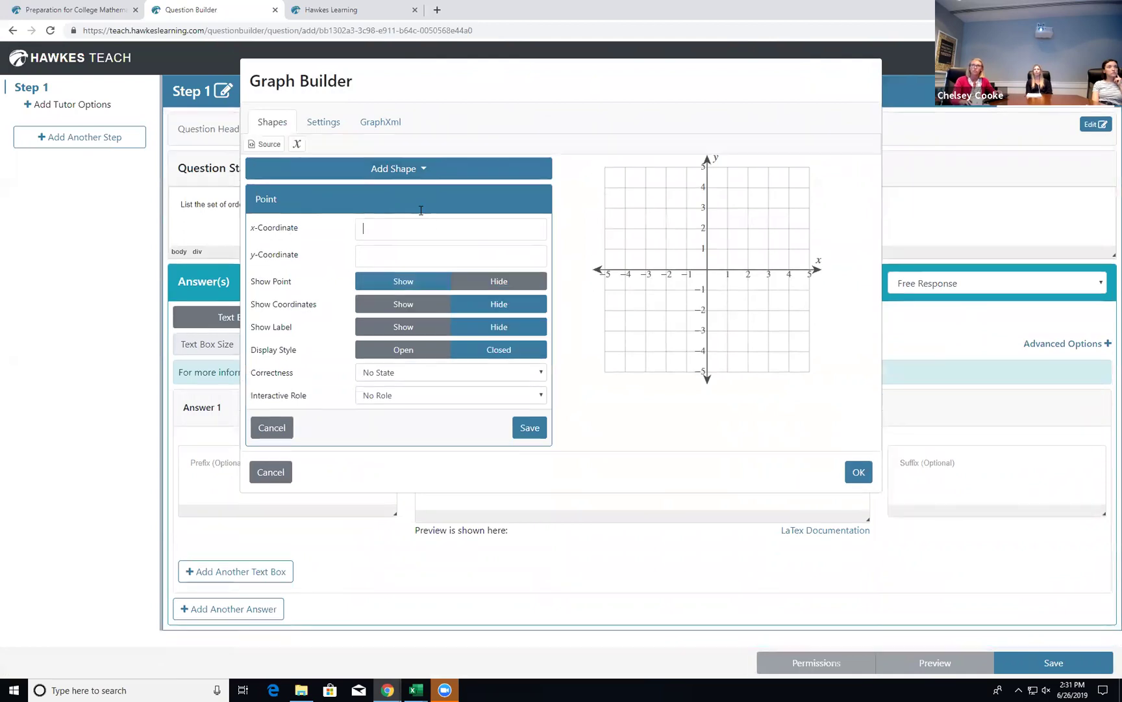
Create a variable named "var" in the Variable Manager for the point's x-coordinate and select its first table cell.
{"action": "left_click", "coordinate": [296, 145]}
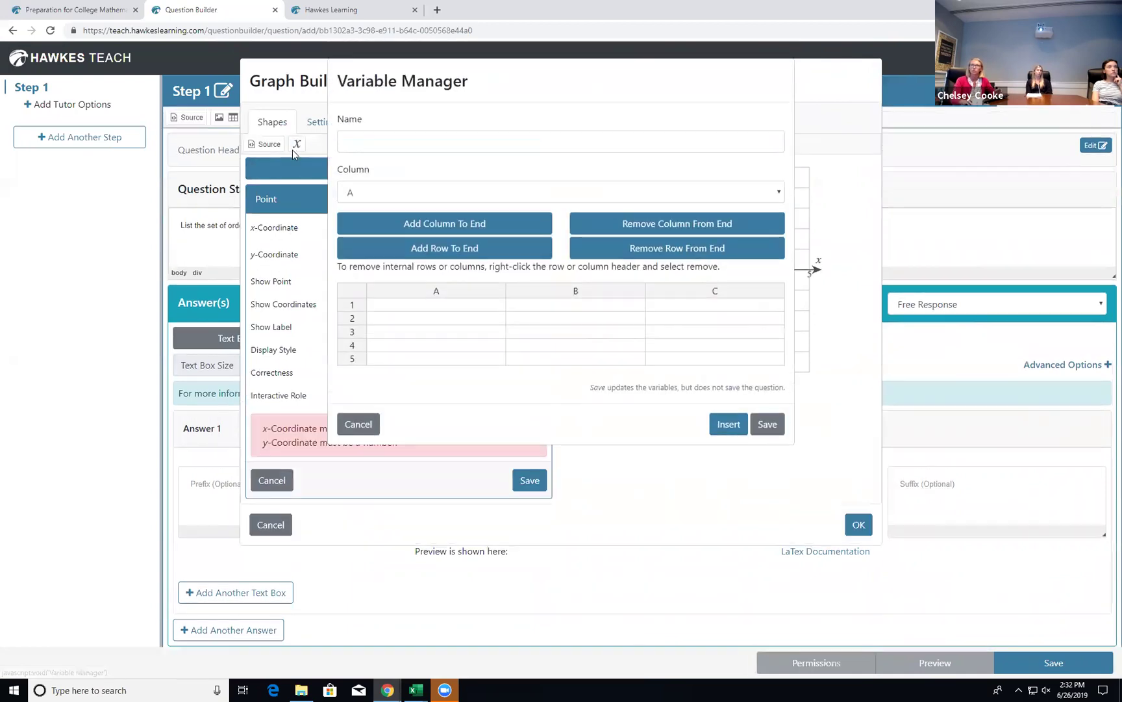
{"action": "left_click", "coordinate": [395, 143]}
{"action": "type", "text": "var"}
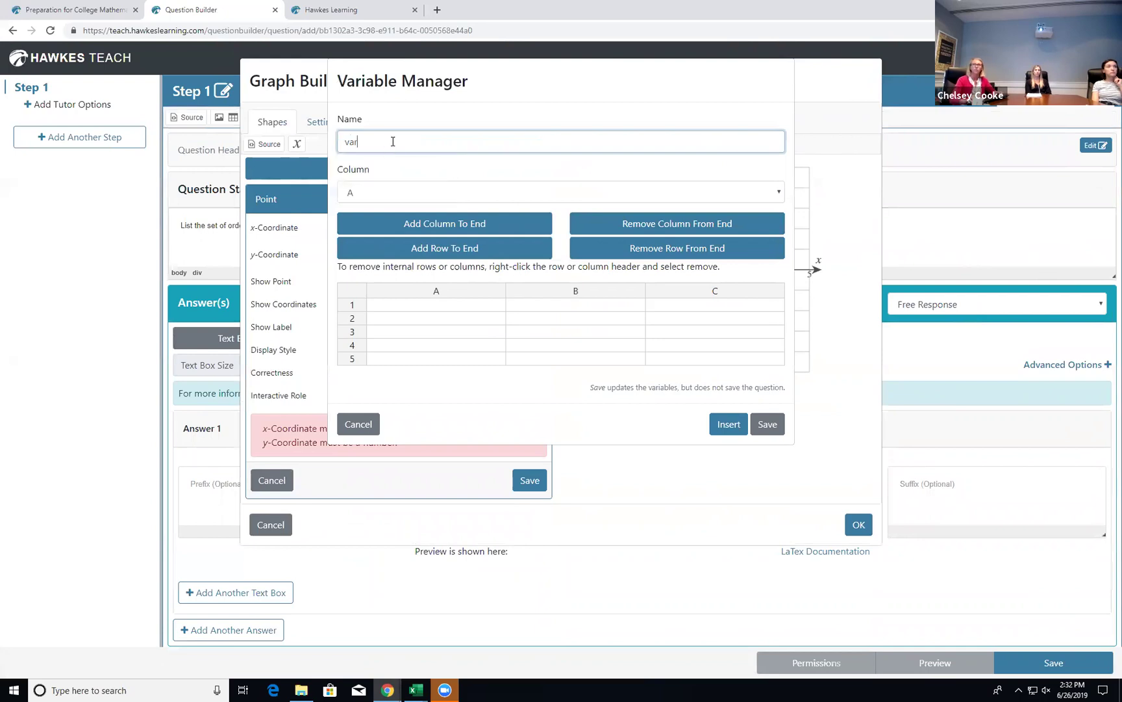
{"action": "left_click", "coordinate": [398, 305]}
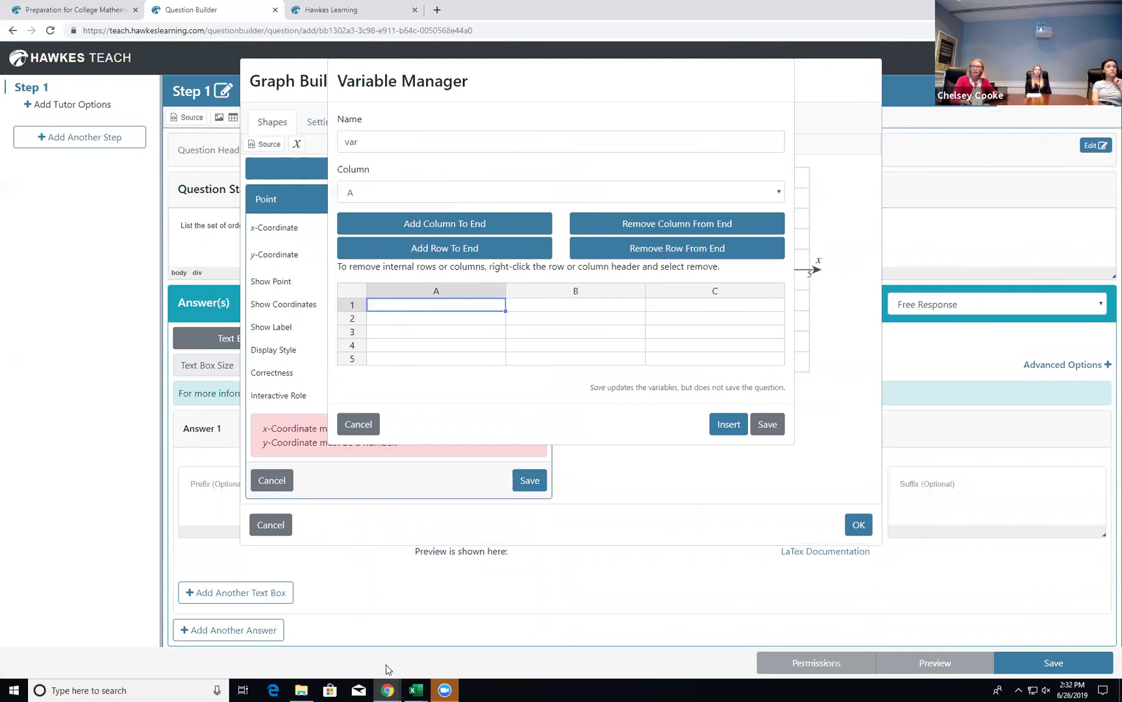
Switch to the QB Webinar 6_26_19 workbook in Excel and copy the coordinate values in A2:F6, without the header row.
{"action": "mouse_move", "coordinate": [418, 688]}
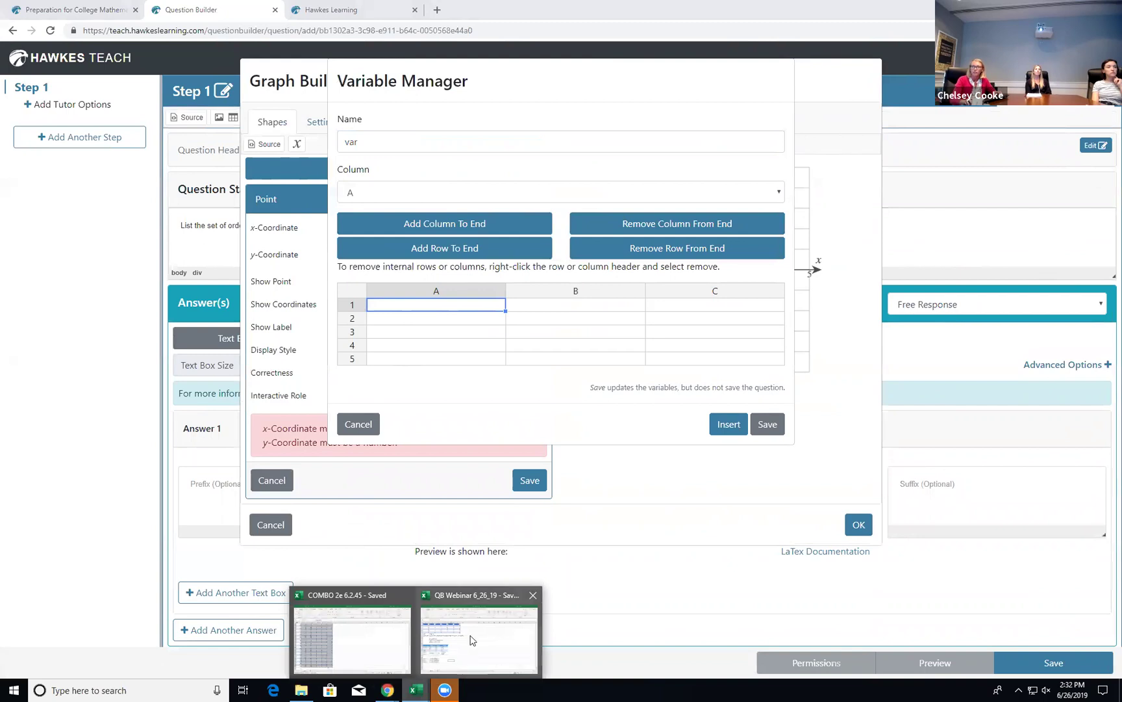
{"action": "left_click", "coordinate": [473, 639]}
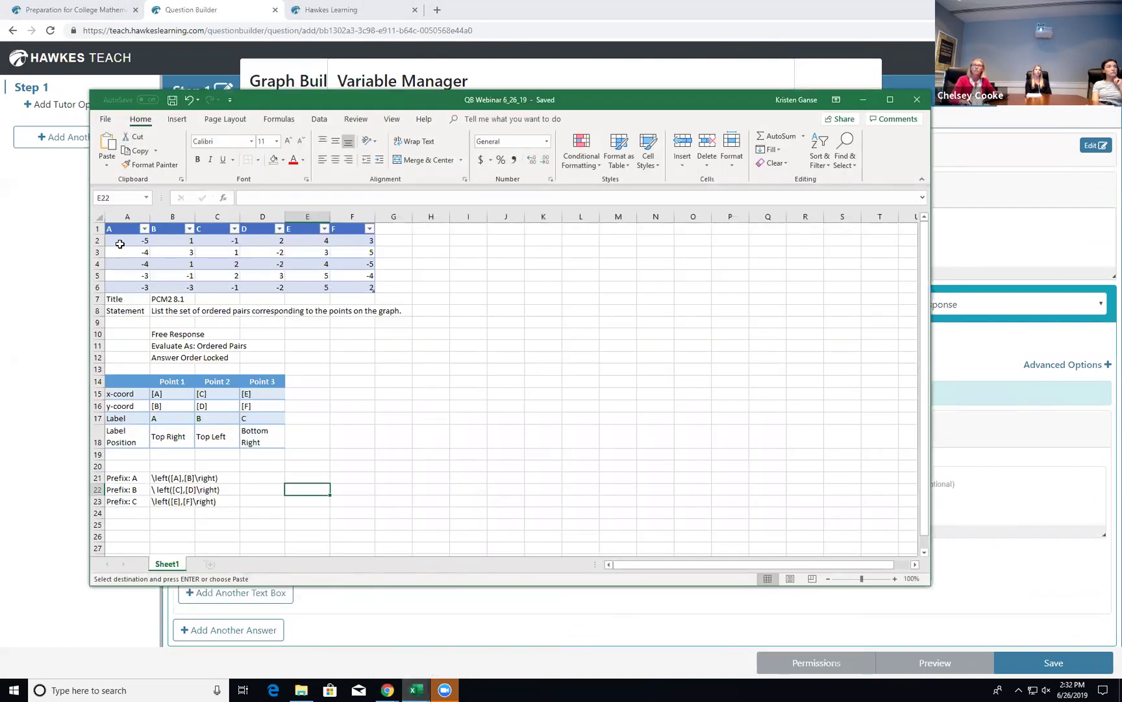
{"action": "left_click_drag", "start_coordinate": [121, 241], "coordinate": [170, 242]}
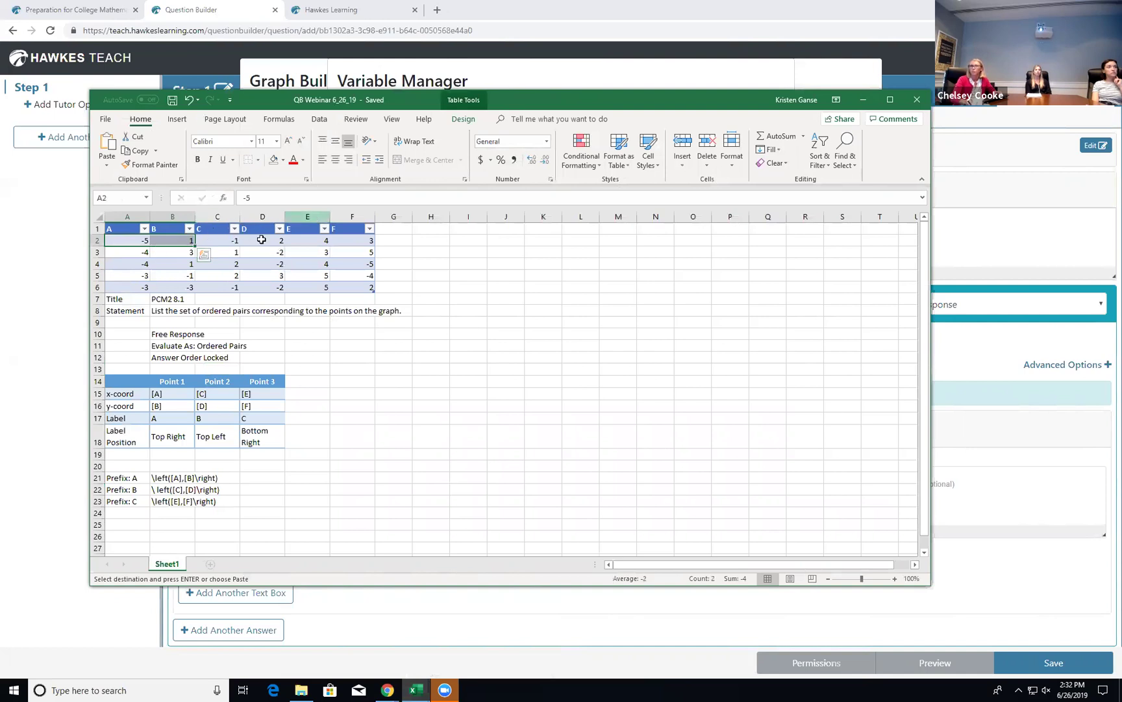
{"action": "left_click", "coordinate": [117, 229]}
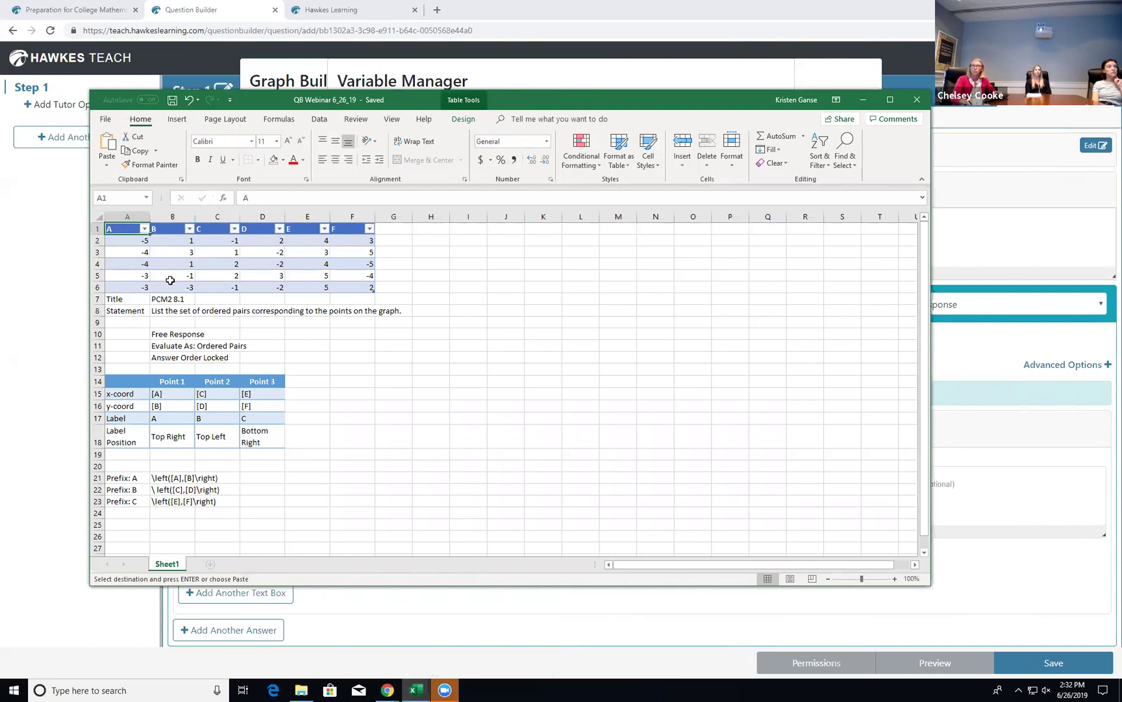
{"action": "left_click_drag", "start_coordinate": [135, 242], "coordinate": [339, 284]}
{"action": "key", "text": "ctrl+c"}
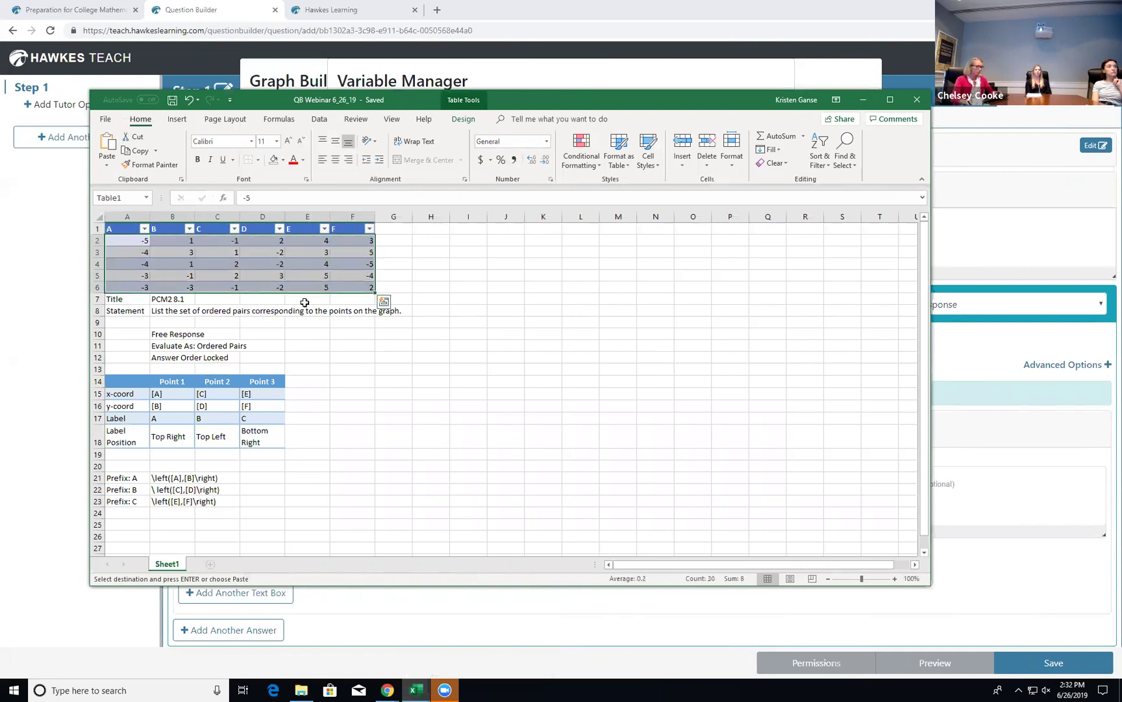
Return to the Variable Manager in the browser, paste the copied values into the table from cell A1, and save the variable.
{"action": "left_click", "coordinate": [962, 354]}
{"action": "left_click", "coordinate": [454, 306]}
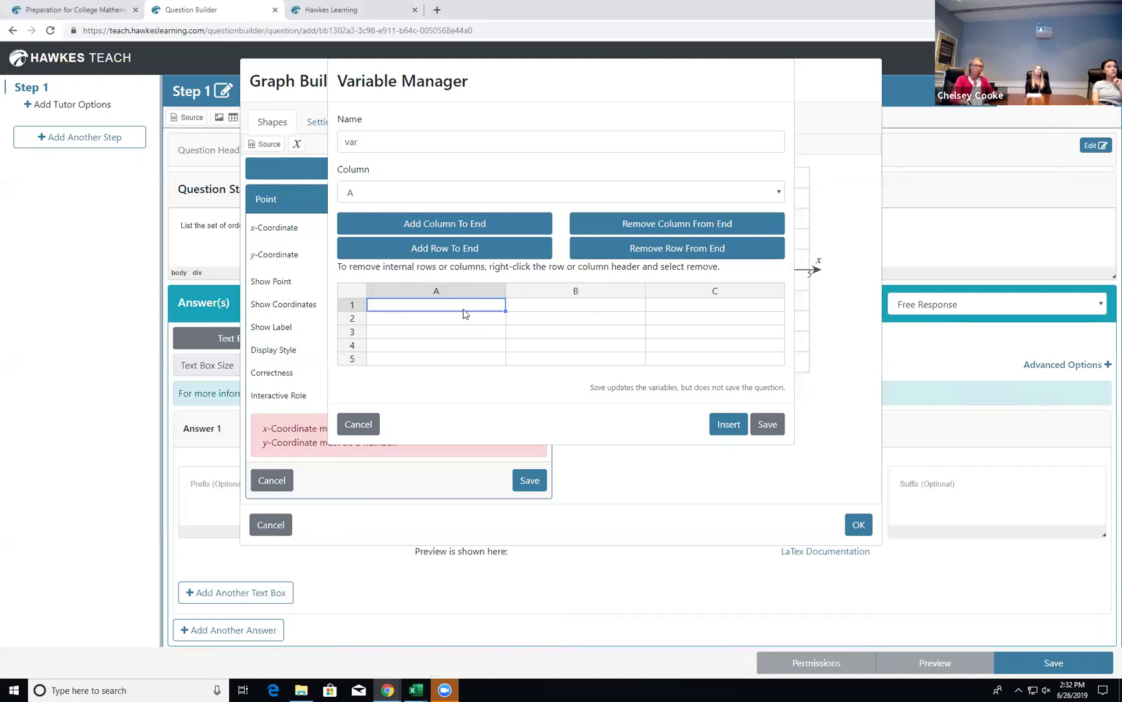
{"action": "key", "text": "ctrl+v"}
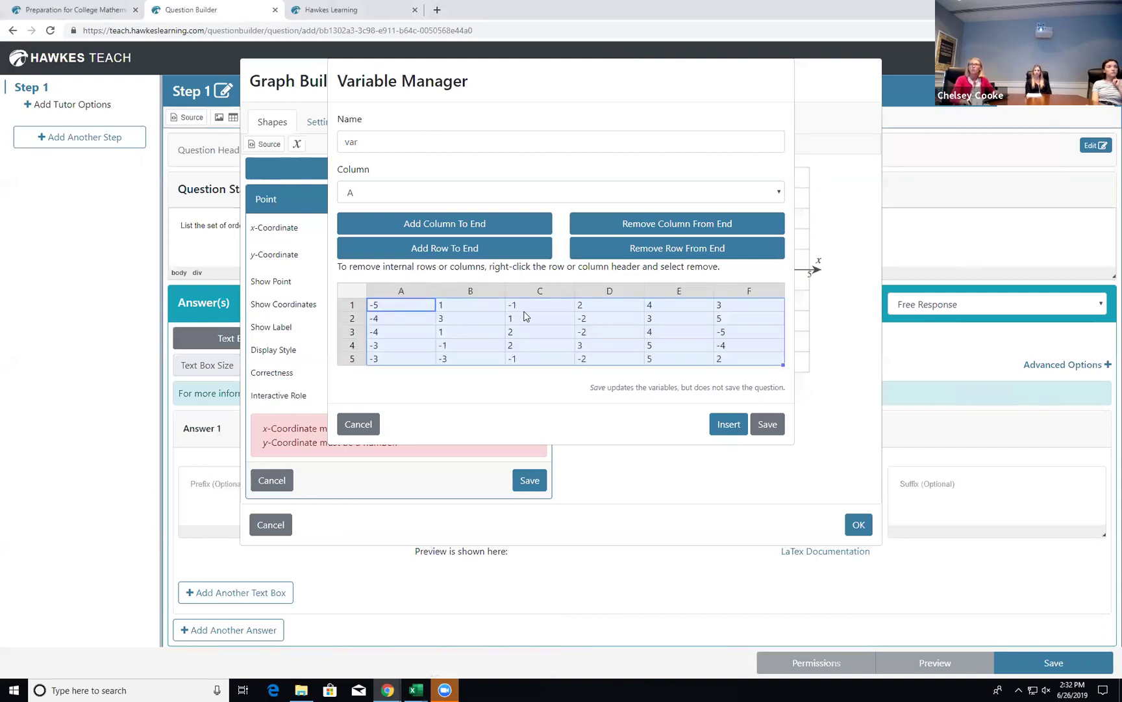
{"action": "left_click", "coordinate": [478, 380]}
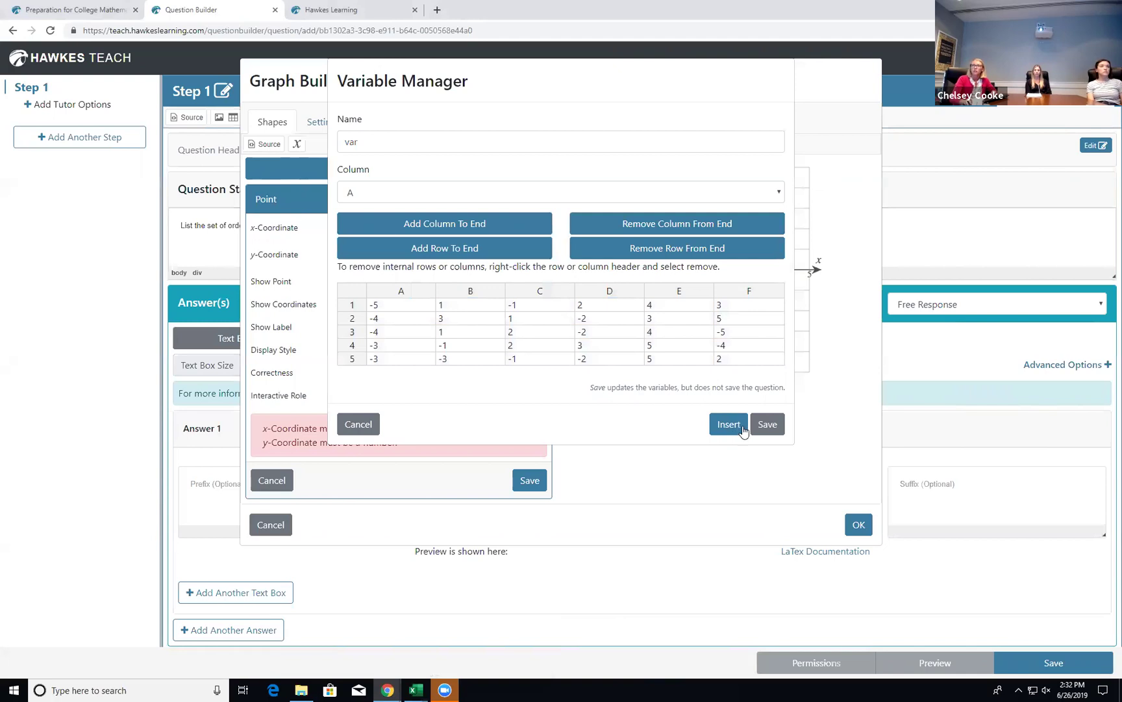
{"action": "left_click", "coordinate": [765, 426]}
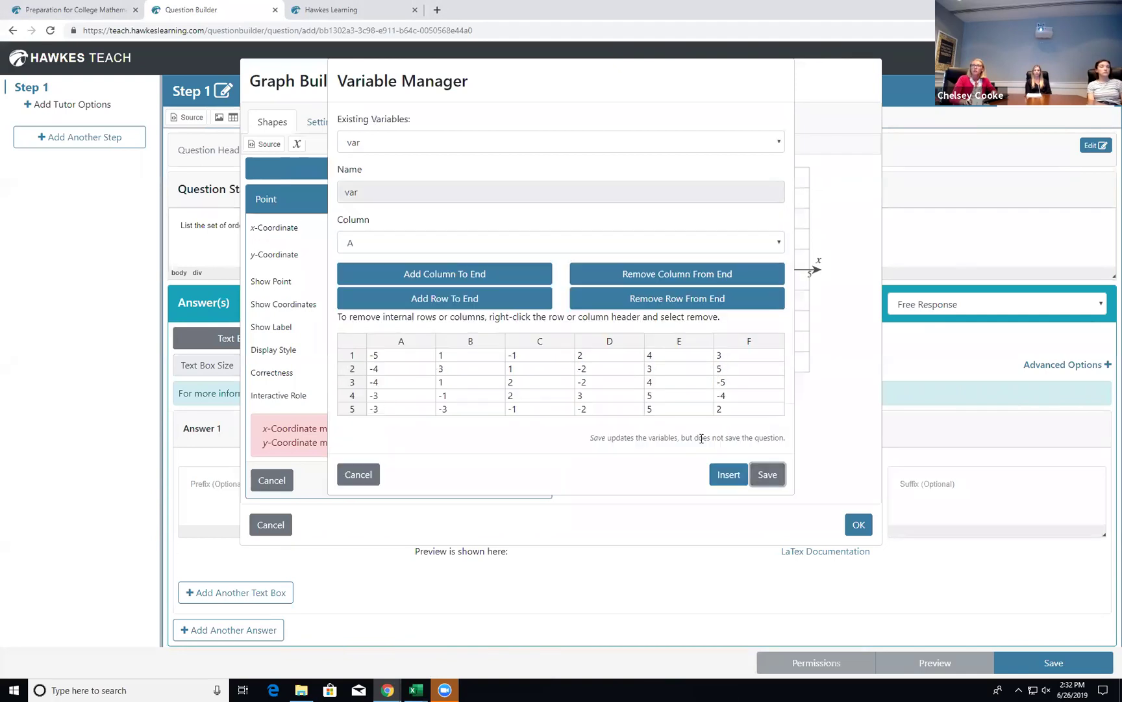
Set the point's x-coordinate to column A and its y-coordinate to column B of the variable var.
{"action": "left_click", "coordinate": [356, 478]}
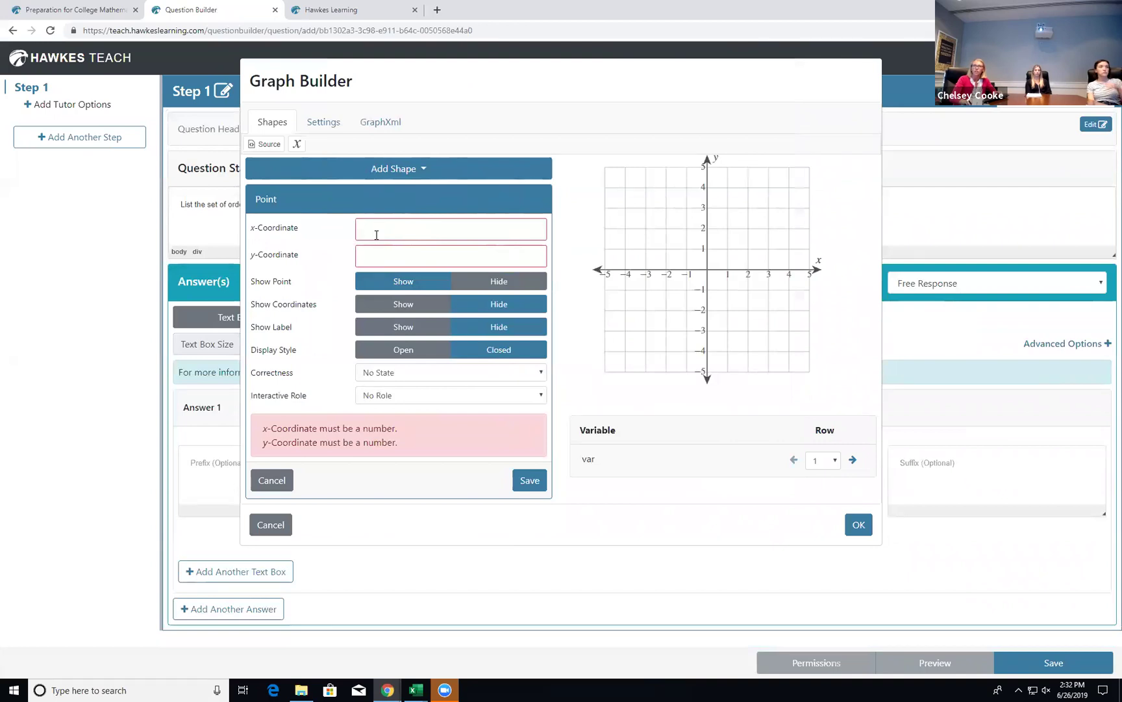
{"action": "left_click", "coordinate": [297, 144]}
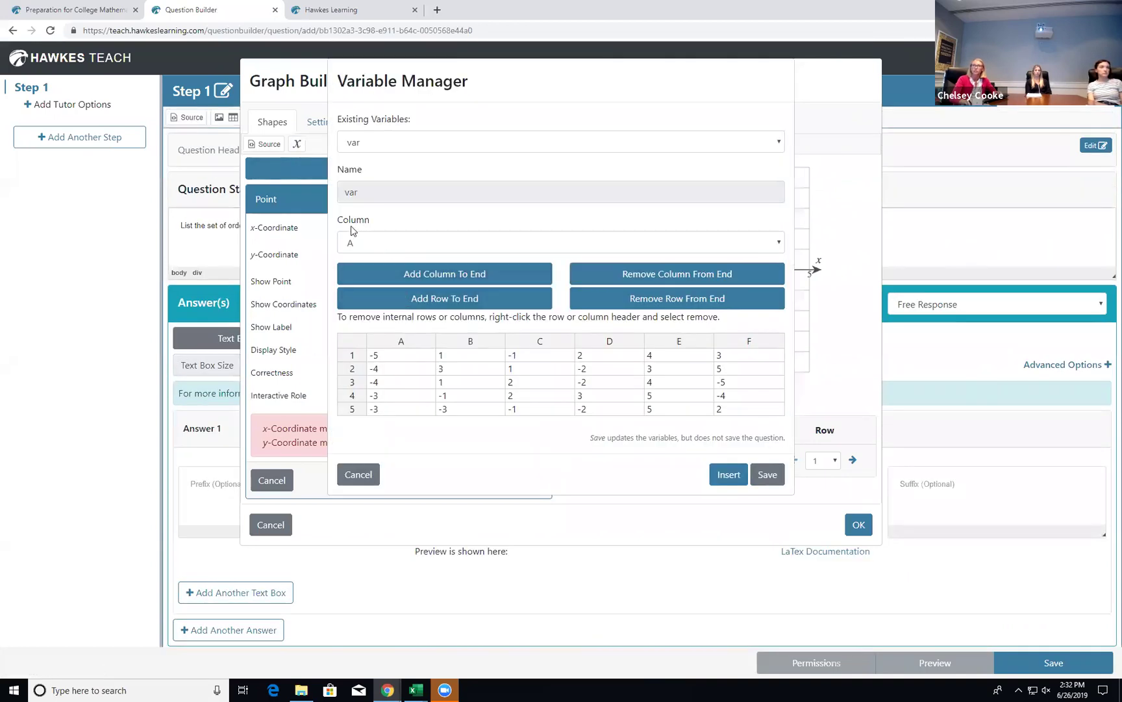
{"action": "left_click", "coordinate": [726, 475]}
{"action": "left_click", "coordinate": [387, 254]}
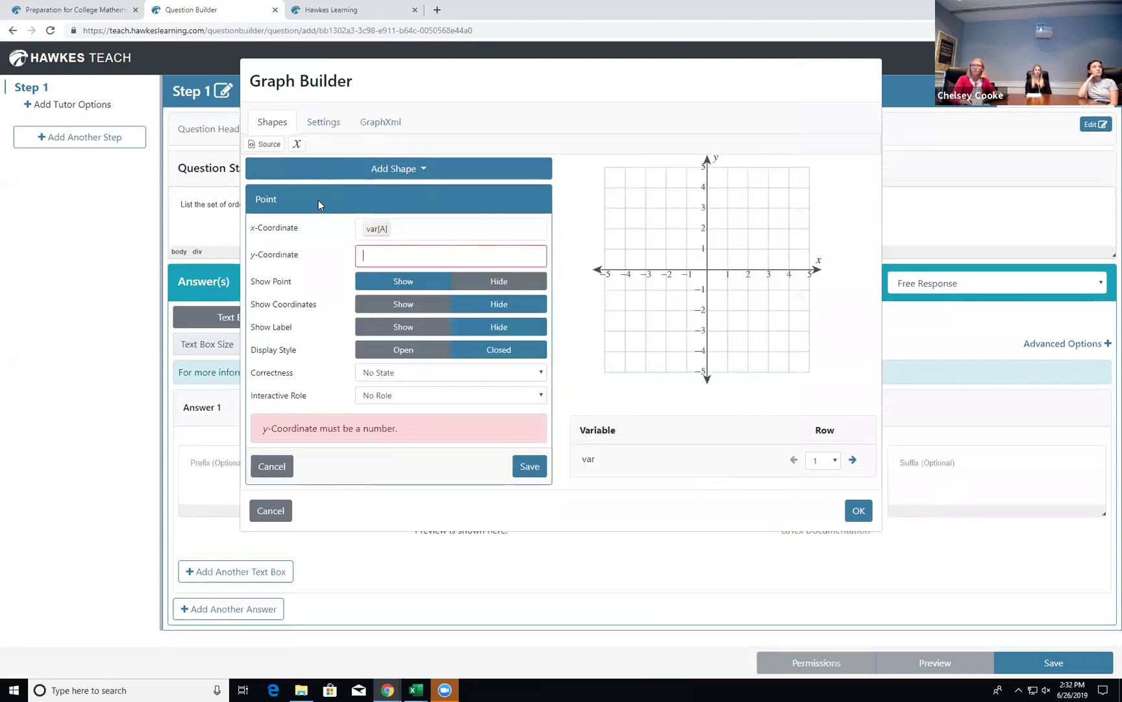
{"action": "left_click", "coordinate": [298, 144]}
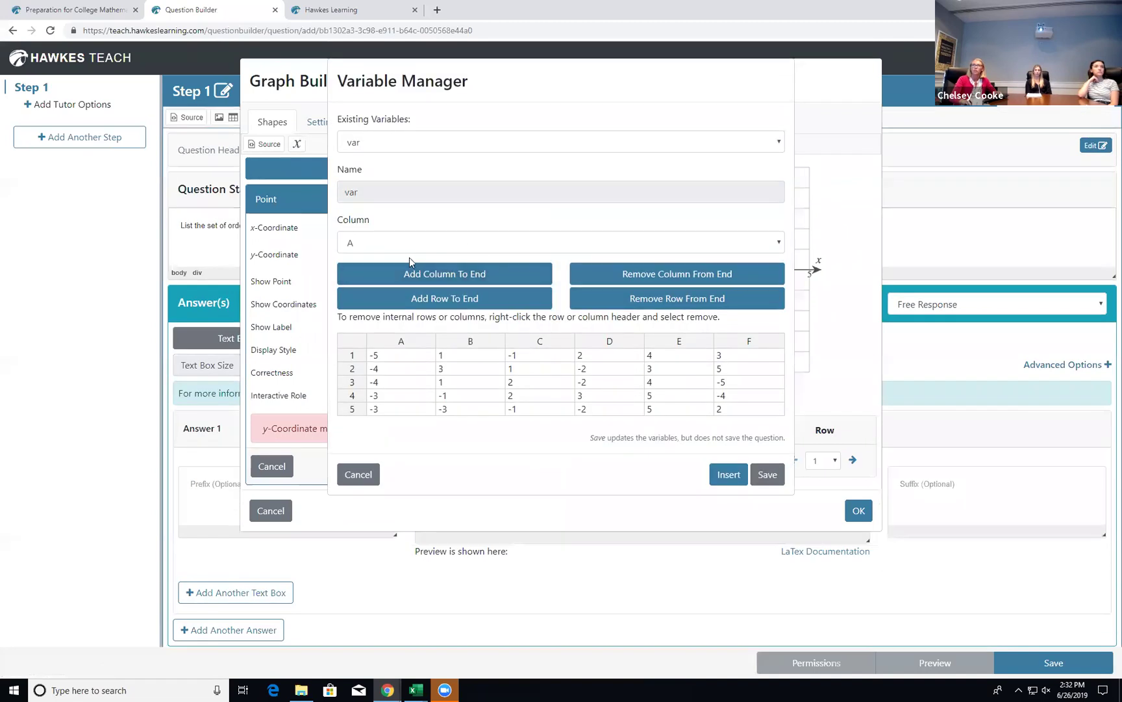
{"action": "left_click", "coordinate": [407, 250]}
{"action": "left_click", "coordinate": [401, 273]}
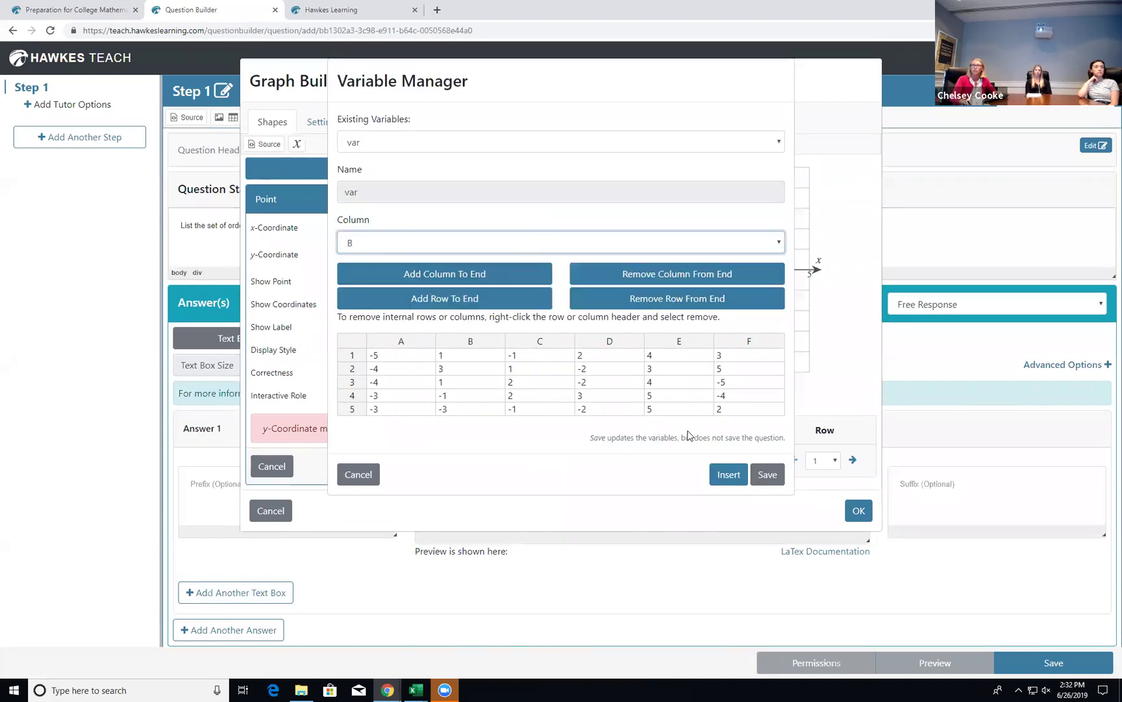
{"action": "left_click", "coordinate": [727, 474]}
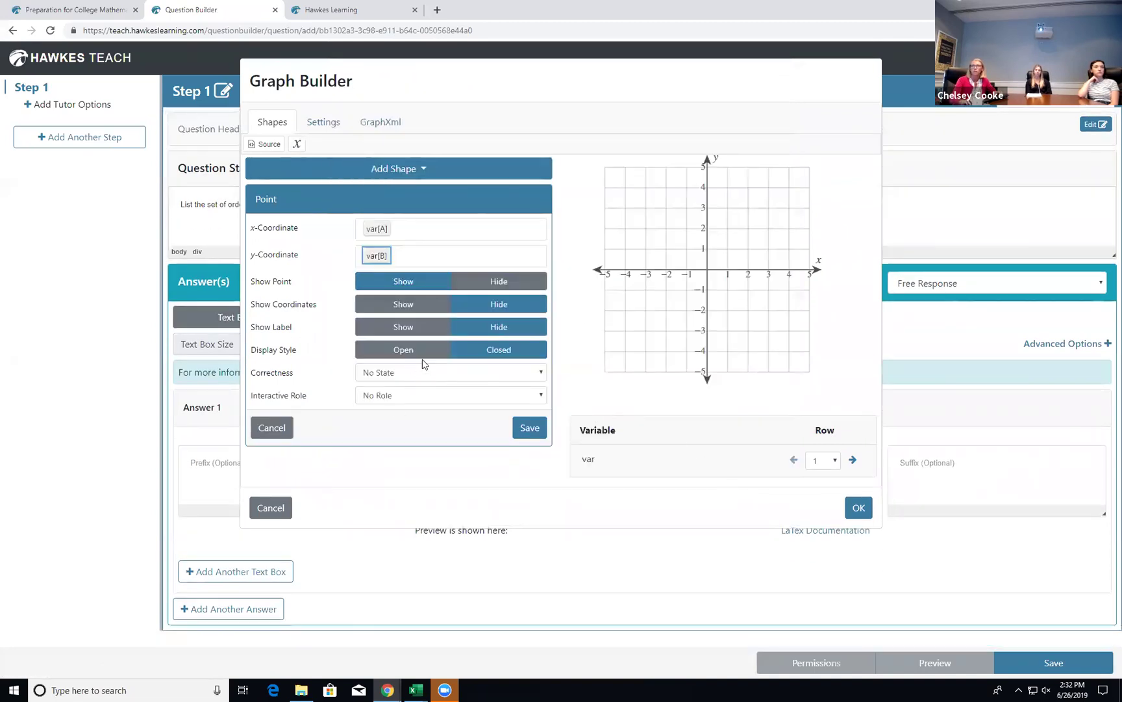
Show the point's label as A, place it at Top Right, and save the point.
{"action": "left_click", "coordinate": [401, 331]}
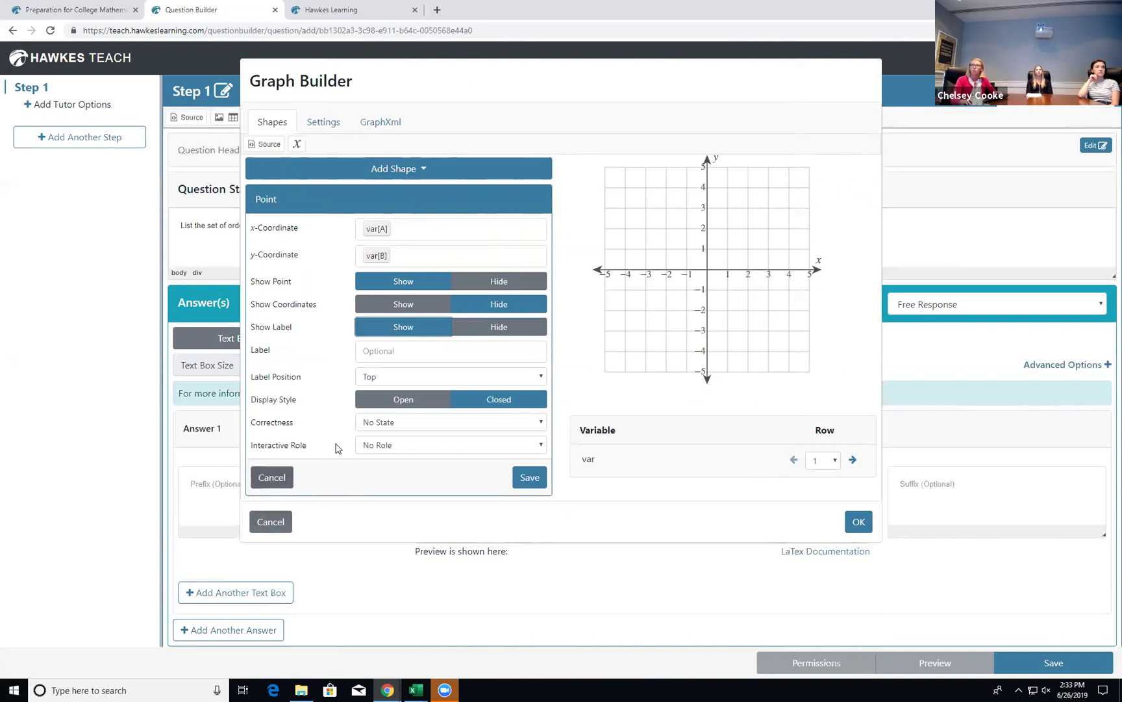
{"action": "left_click", "coordinate": [389, 359]}
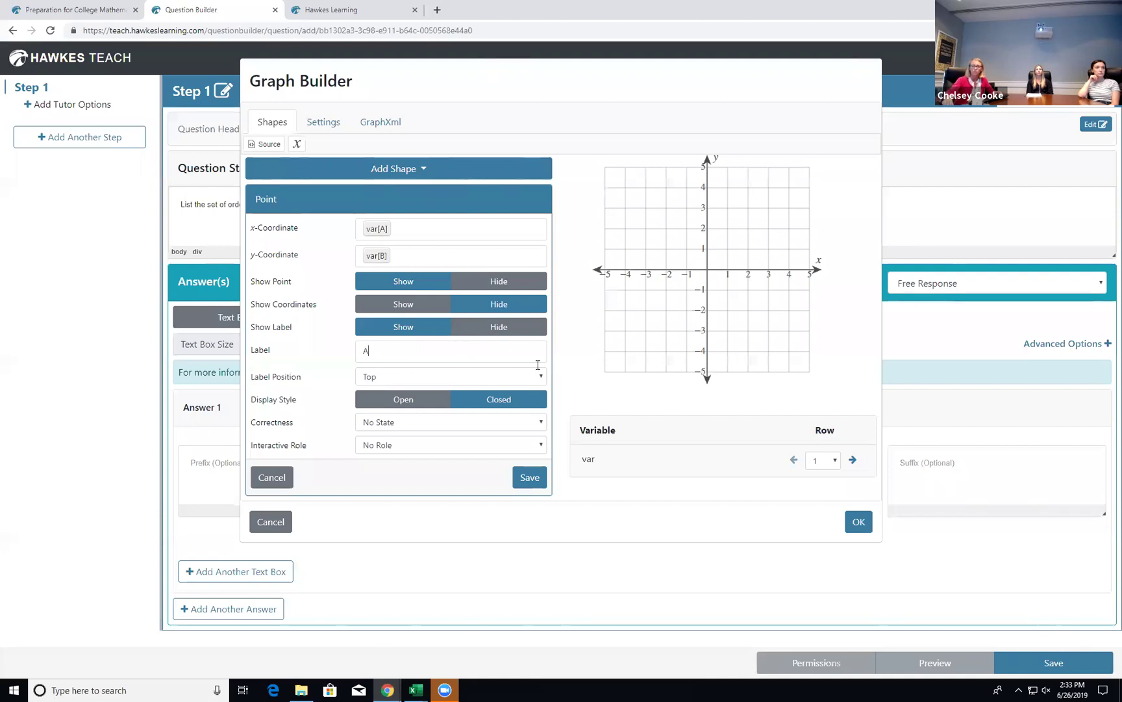
{"action": "left_click", "coordinate": [423, 376]}
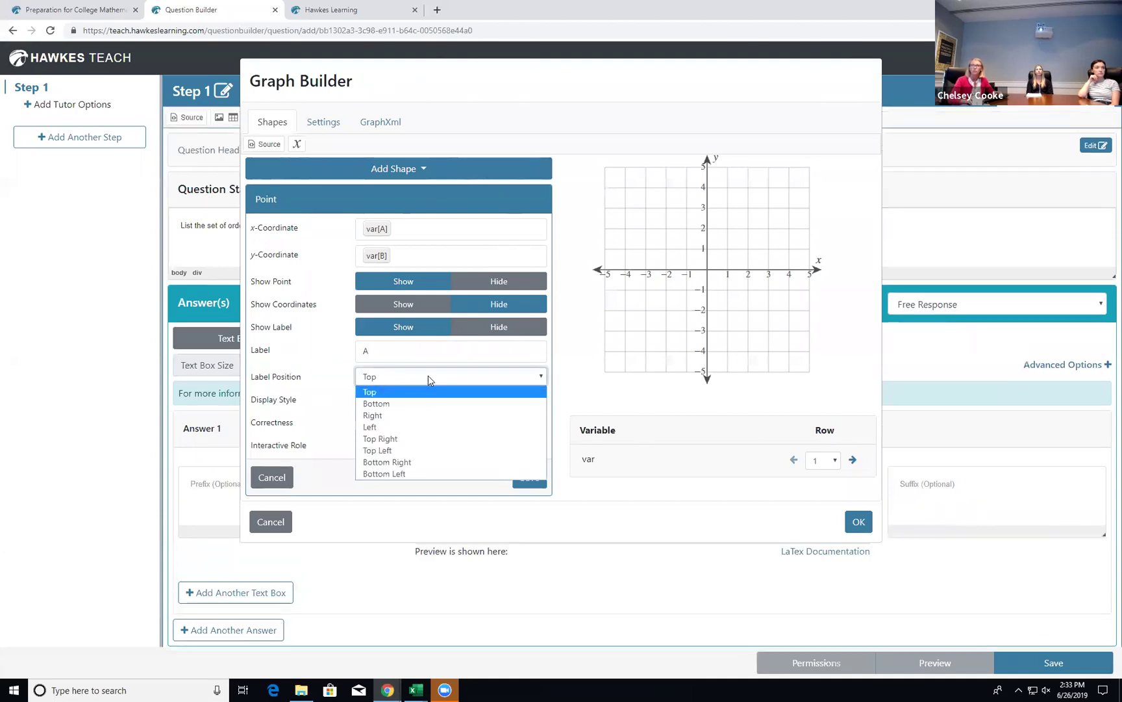
{"action": "left_click", "coordinate": [425, 439]}
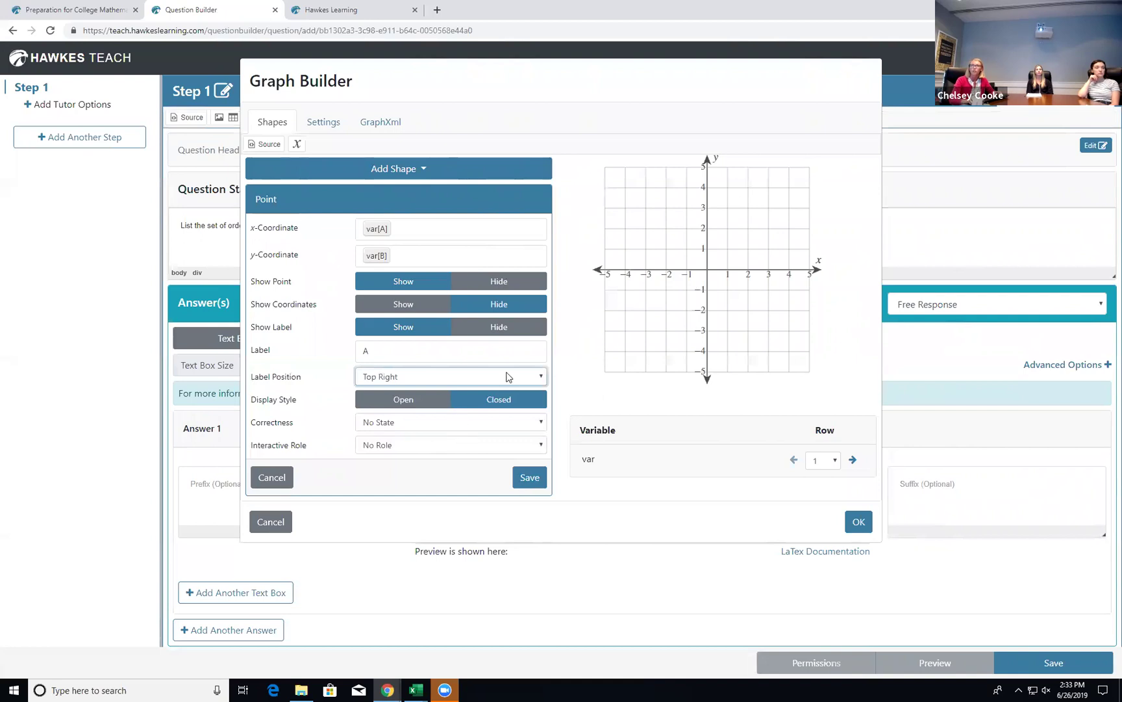
{"action": "left_click", "coordinate": [529, 478]}
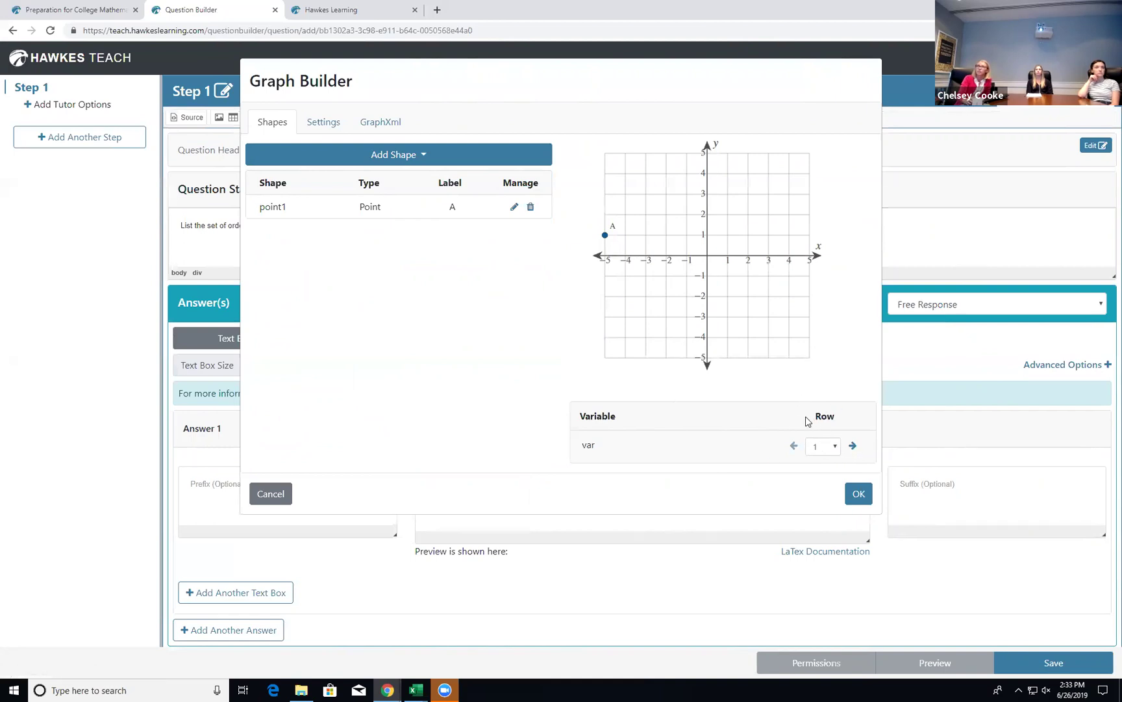
Step the graph preview through the rows of var up to row 5 and back to row 1 to check point A.
{"action": "left_click", "coordinate": [853, 446]}
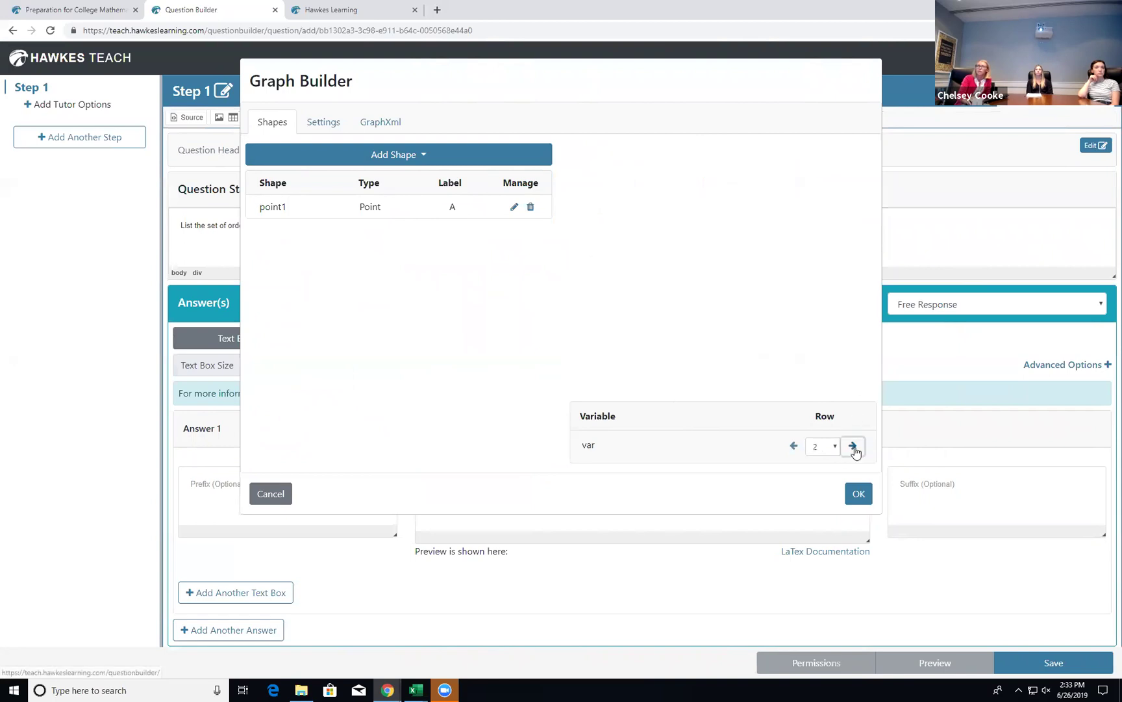
{"action": "left_click", "coordinate": [853, 446]}
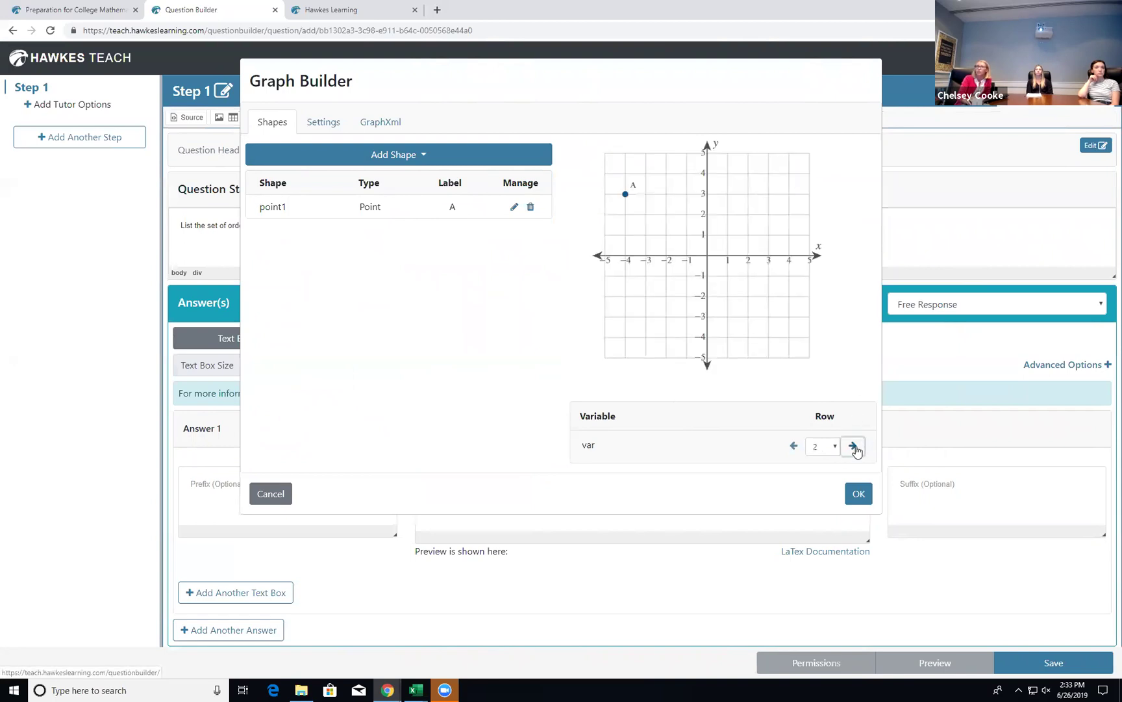
{"action": "left_click", "coordinate": [853, 446]}
{"action": "left_click", "coordinate": [853, 446]}
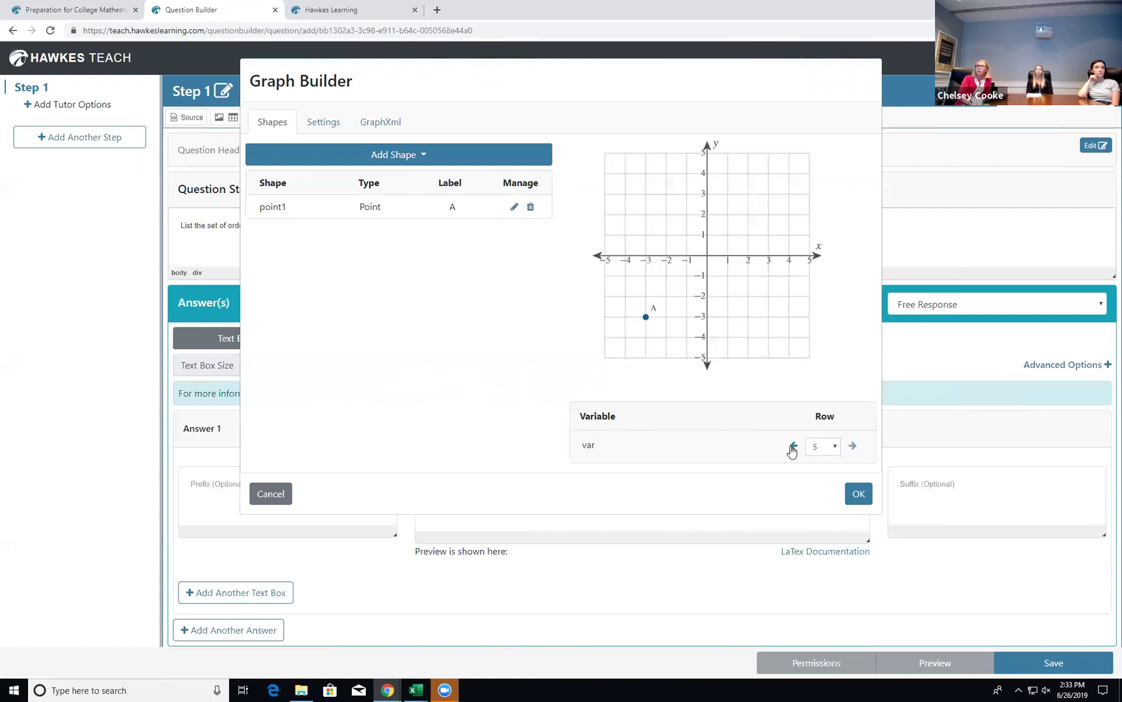
{"action": "left_click", "coordinate": [794, 447]}
{"action": "left_click", "coordinate": [794, 447]}
{"action": "left_click", "coordinate": [794, 447]}
{"action": "left_click", "coordinate": [794, 447]}
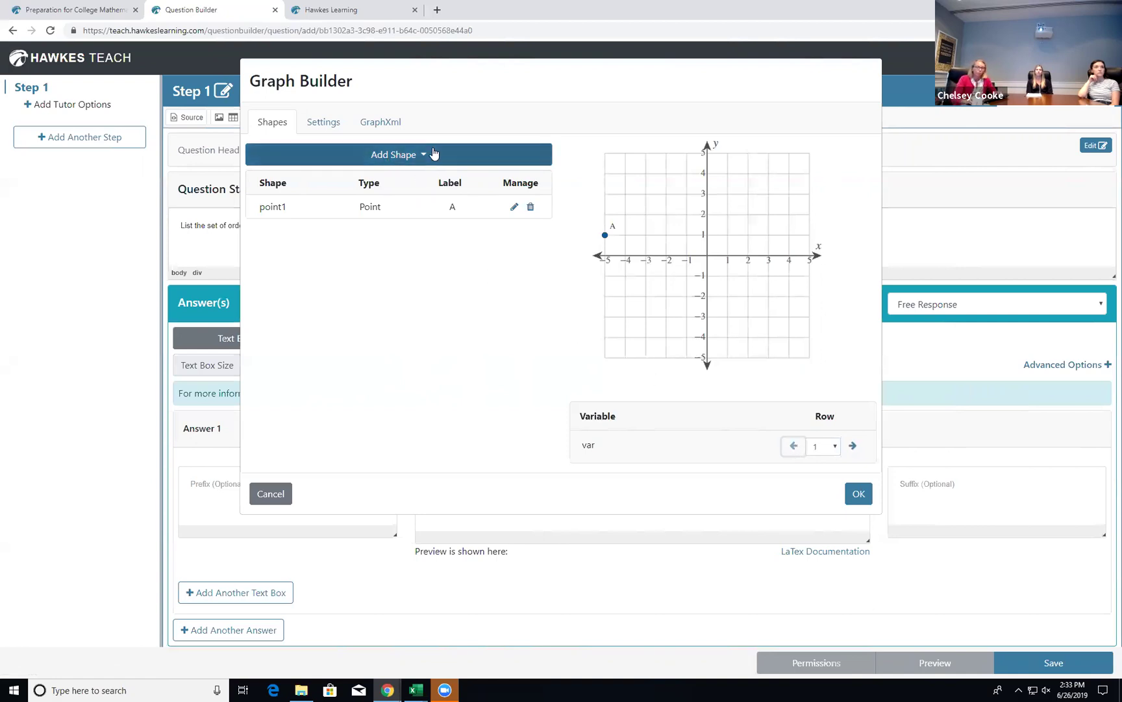
Add a second point to the graph with x-coordinate var[C] and y-coordinate var[D].
{"action": "left_click", "coordinate": [387, 166]}
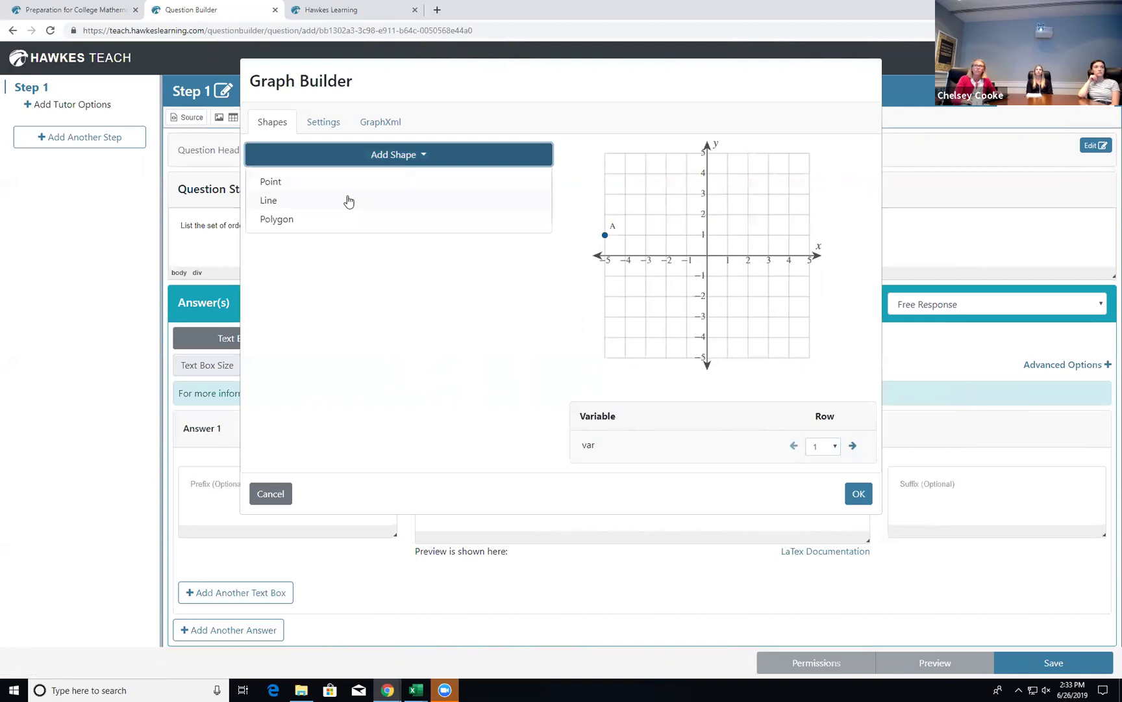
{"action": "left_click", "coordinate": [358, 182]}
{"action": "left_click", "coordinate": [397, 214]}
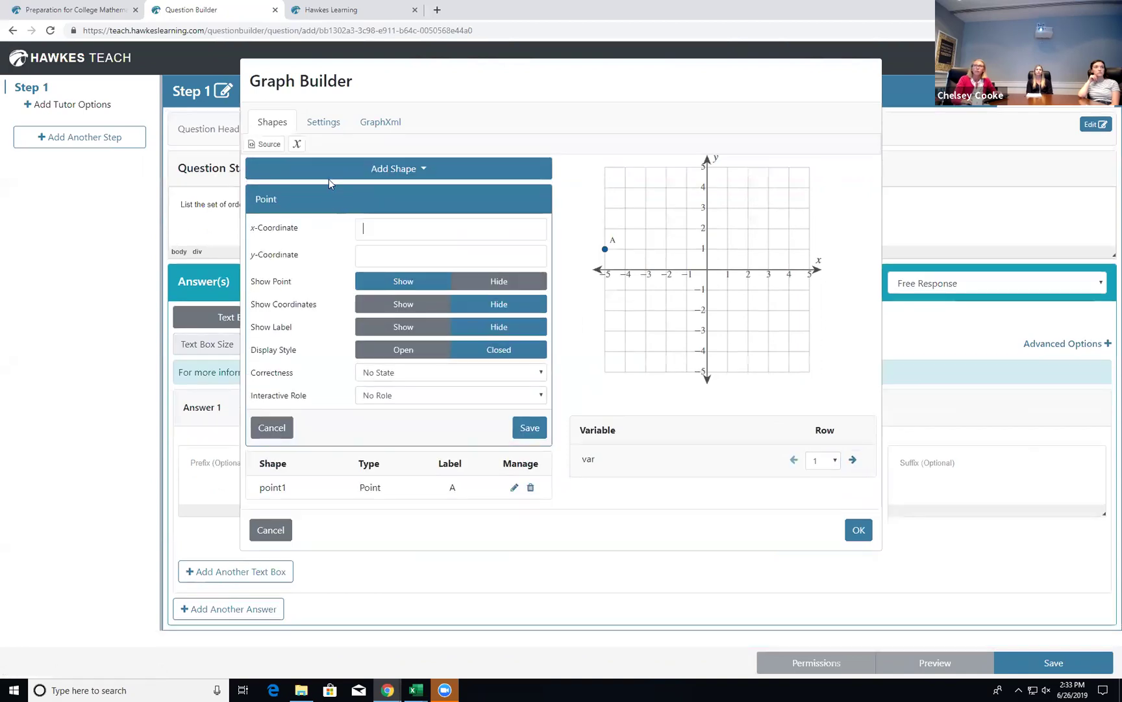
{"action": "left_click", "coordinate": [300, 145]}
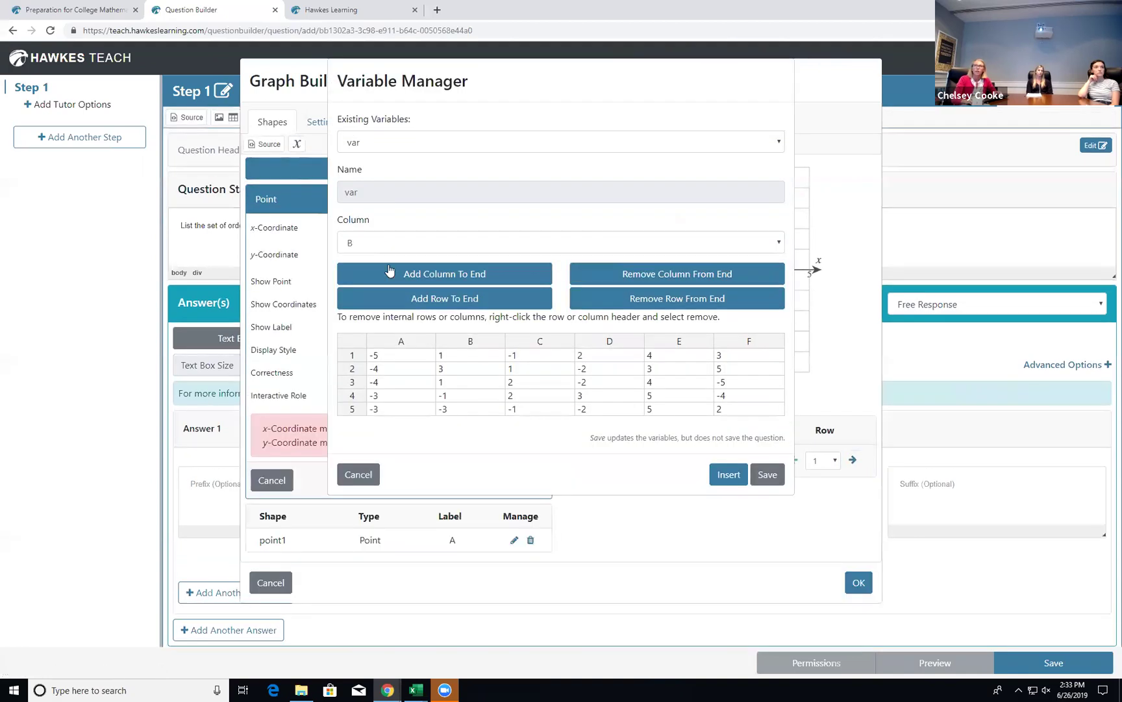
{"action": "left_click", "coordinate": [370, 245]}
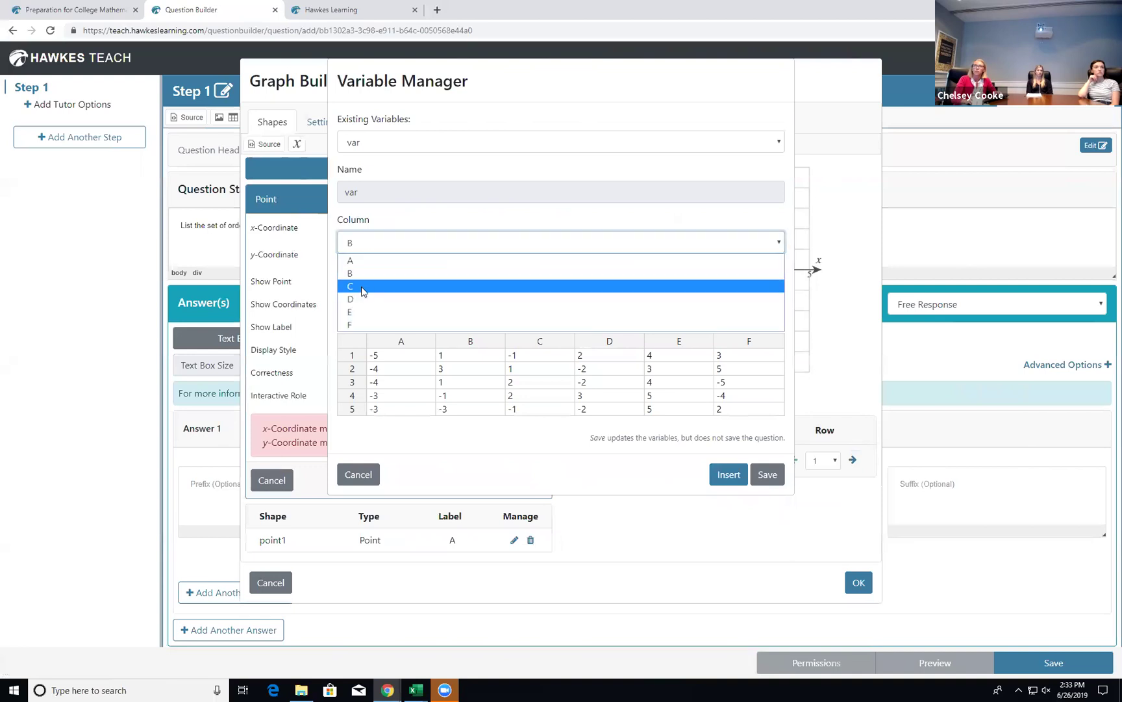
{"action": "left_click", "coordinate": [364, 286]}
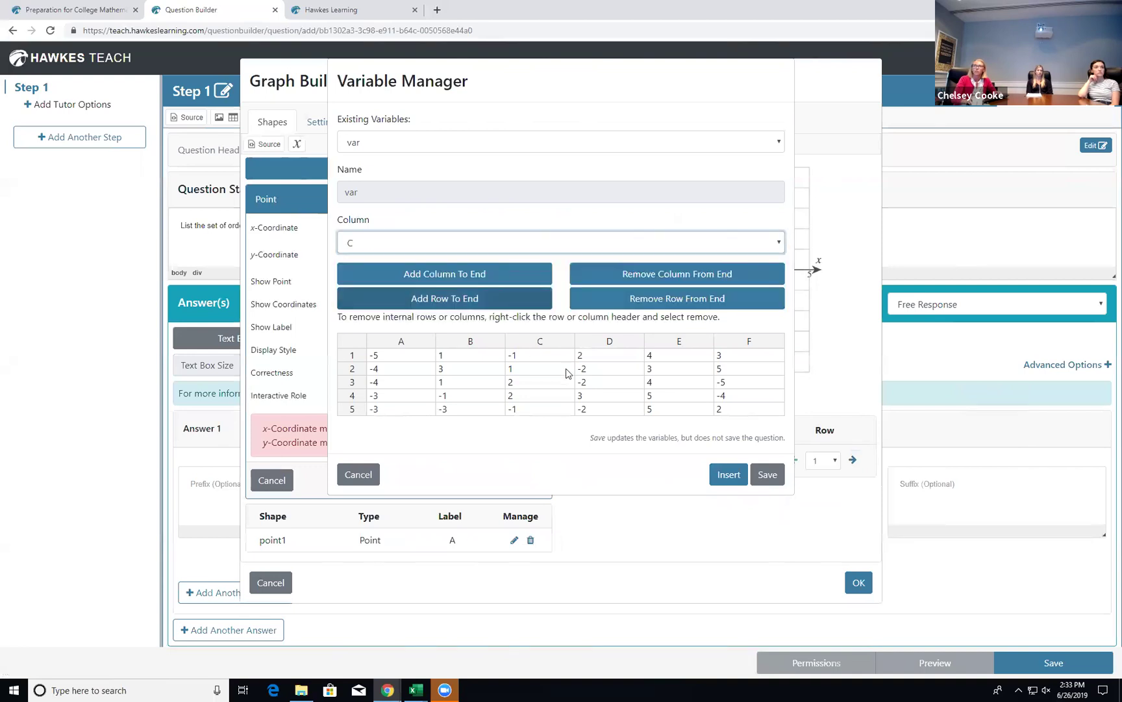
{"action": "left_click", "coordinate": [727, 474]}
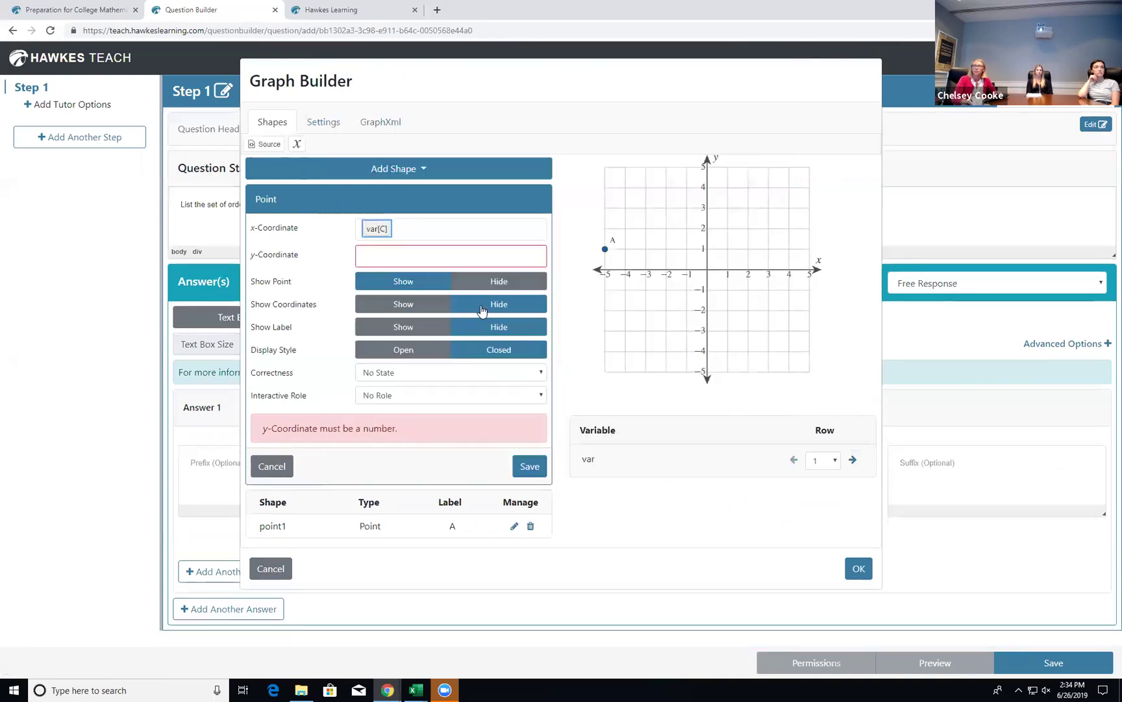
{"action": "left_click", "coordinate": [296, 144]}
{"action": "left_click", "coordinate": [380, 246]}
{"action": "left_click", "coordinate": [364, 299]}
{"action": "left_click", "coordinate": [717, 475]}
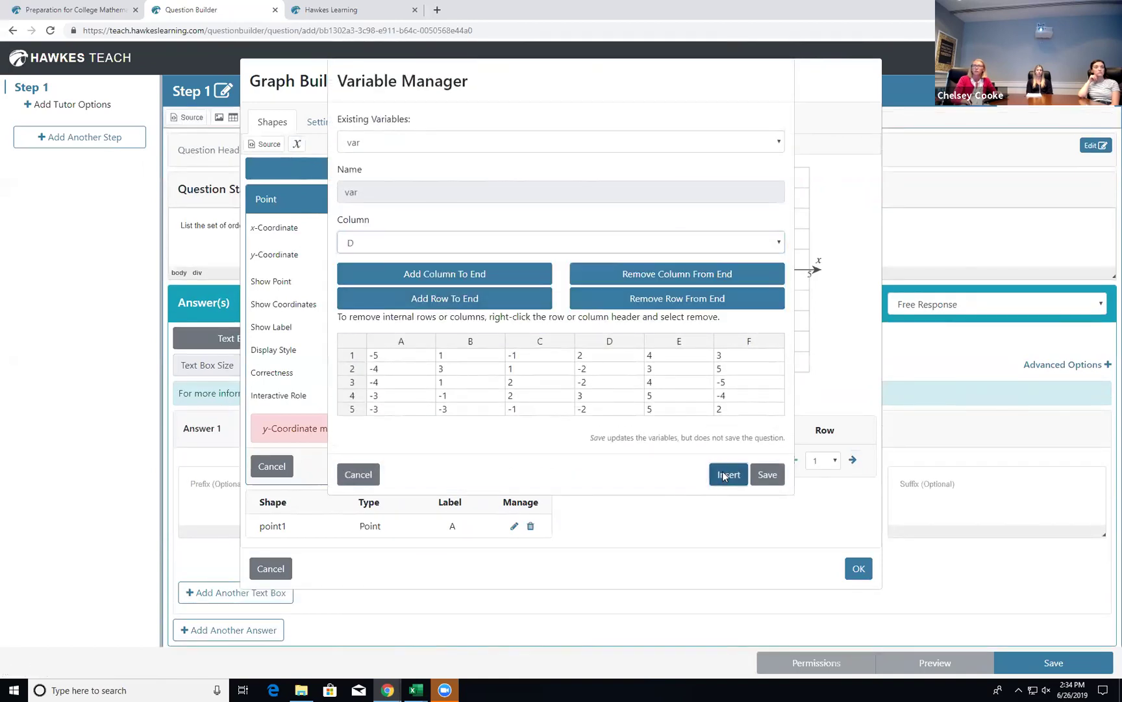
Show the second point's label as B, place it at Top Left, and save the point.
{"action": "left_click", "coordinate": [403, 330]}
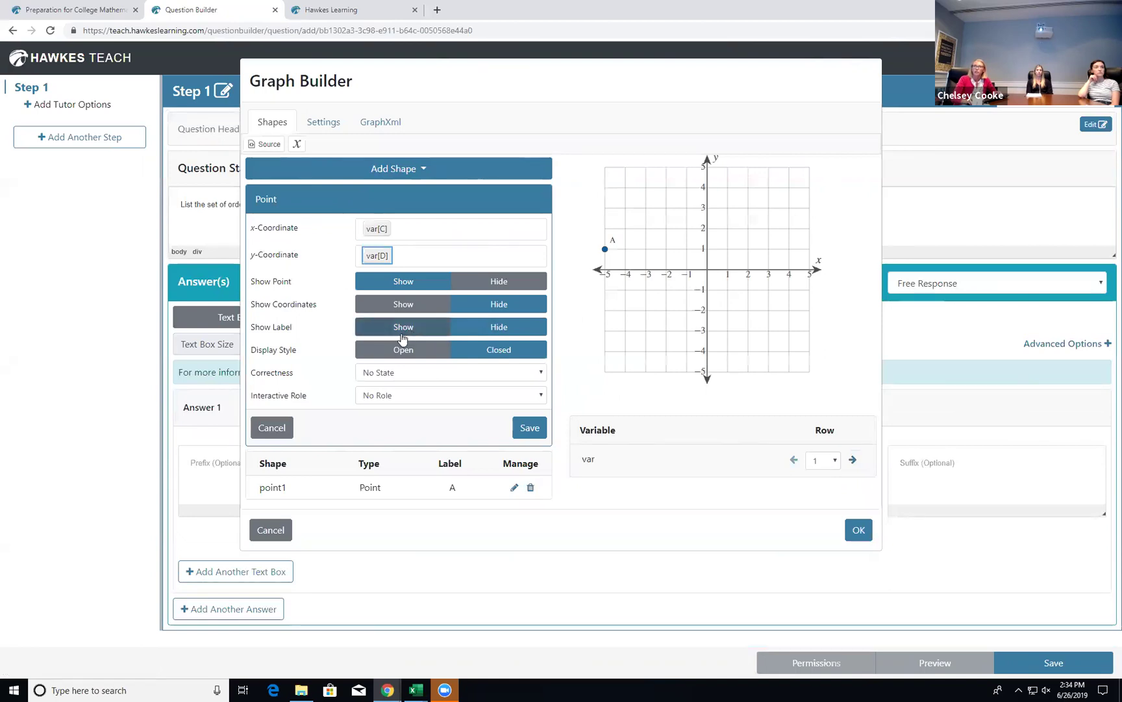
{"action": "left_click", "coordinate": [400, 350]}
{"action": "type", "text": "B"}
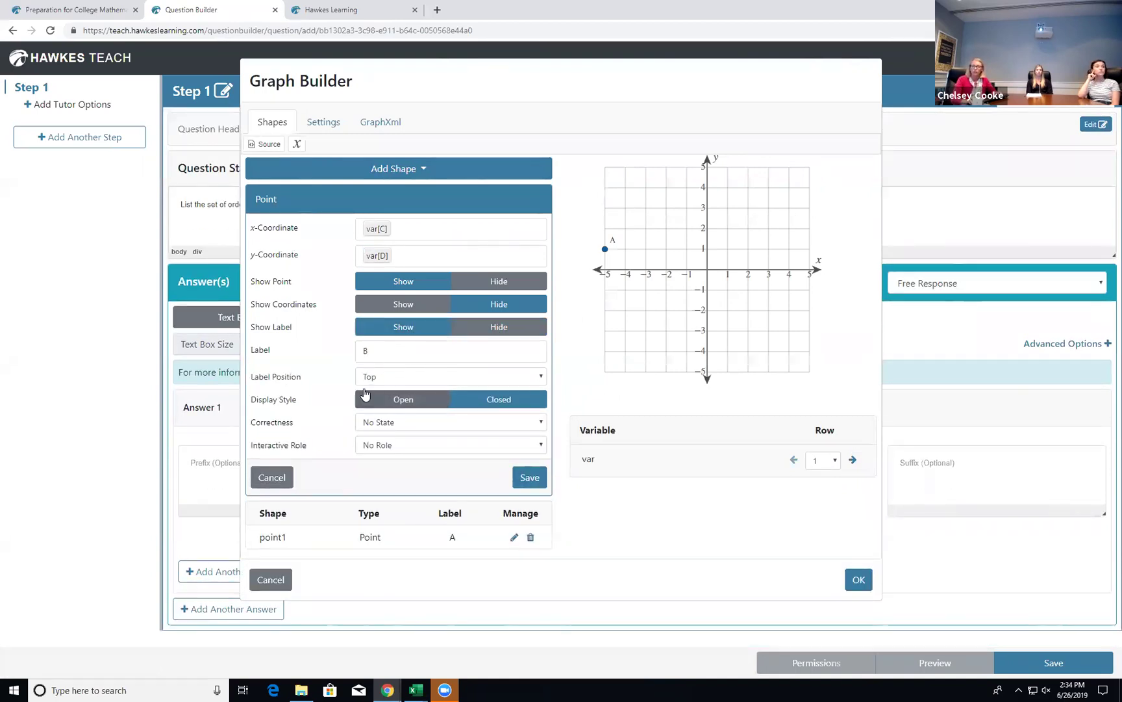
{"action": "left_click", "coordinate": [409, 377]}
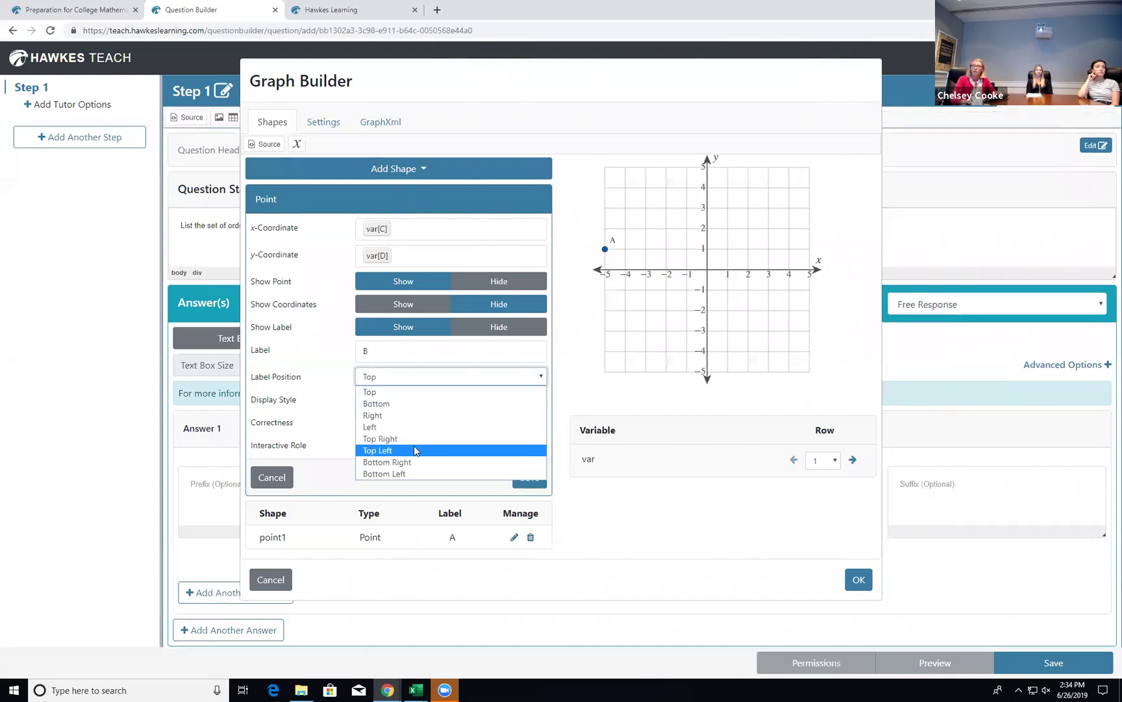
{"action": "left_click", "coordinate": [415, 450]}
{"action": "left_click", "coordinate": [528, 480]}
{"action": "left_click", "coordinate": [528, 478]}
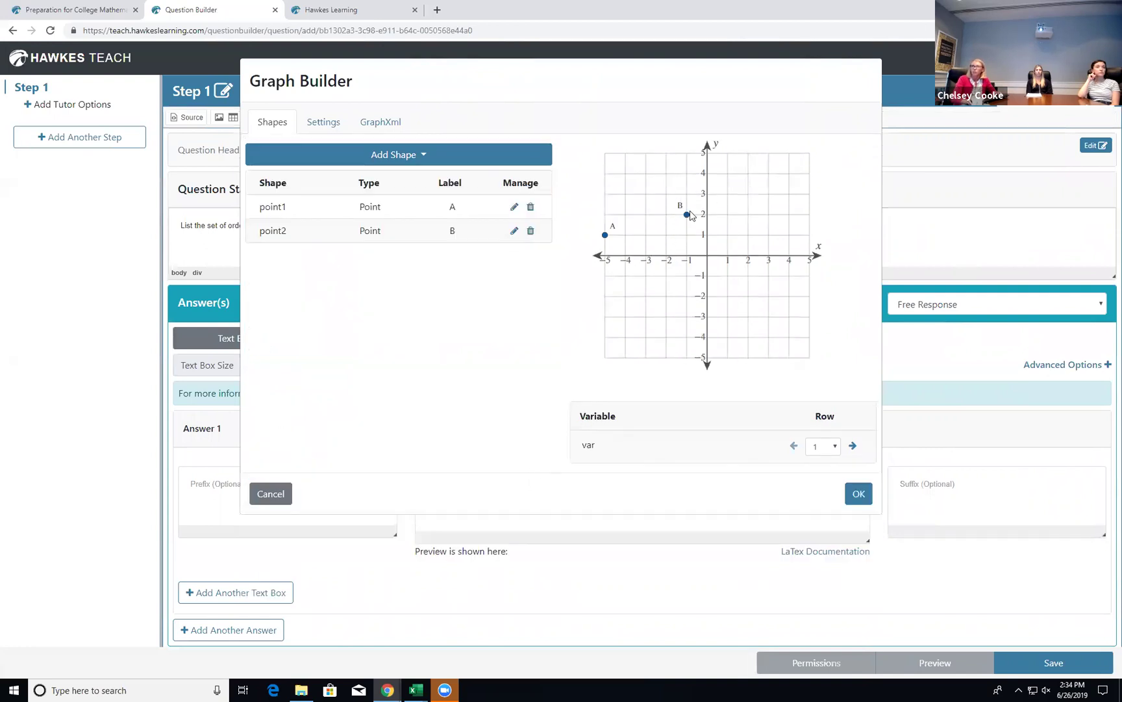
Advance the graph preview to row 4 of var to check points A and B.
{"action": "left_click", "coordinate": [853, 445]}
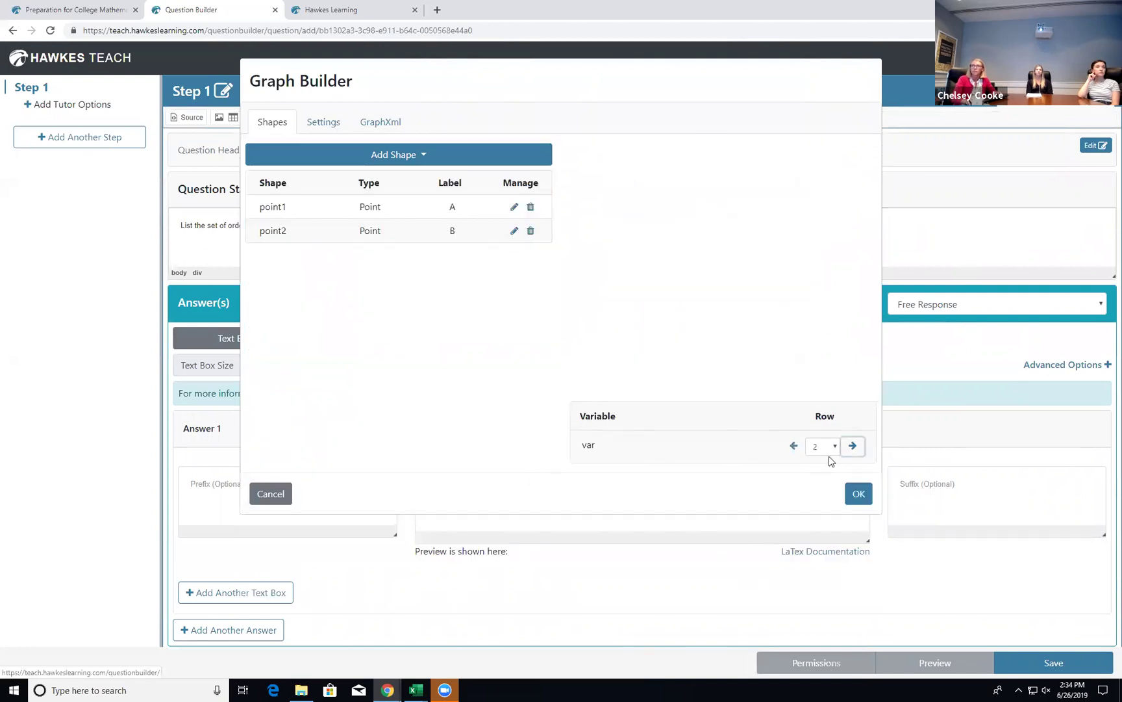
{"action": "left_click", "coordinate": [853, 447]}
{"action": "left_click", "coordinate": [843, 453]}
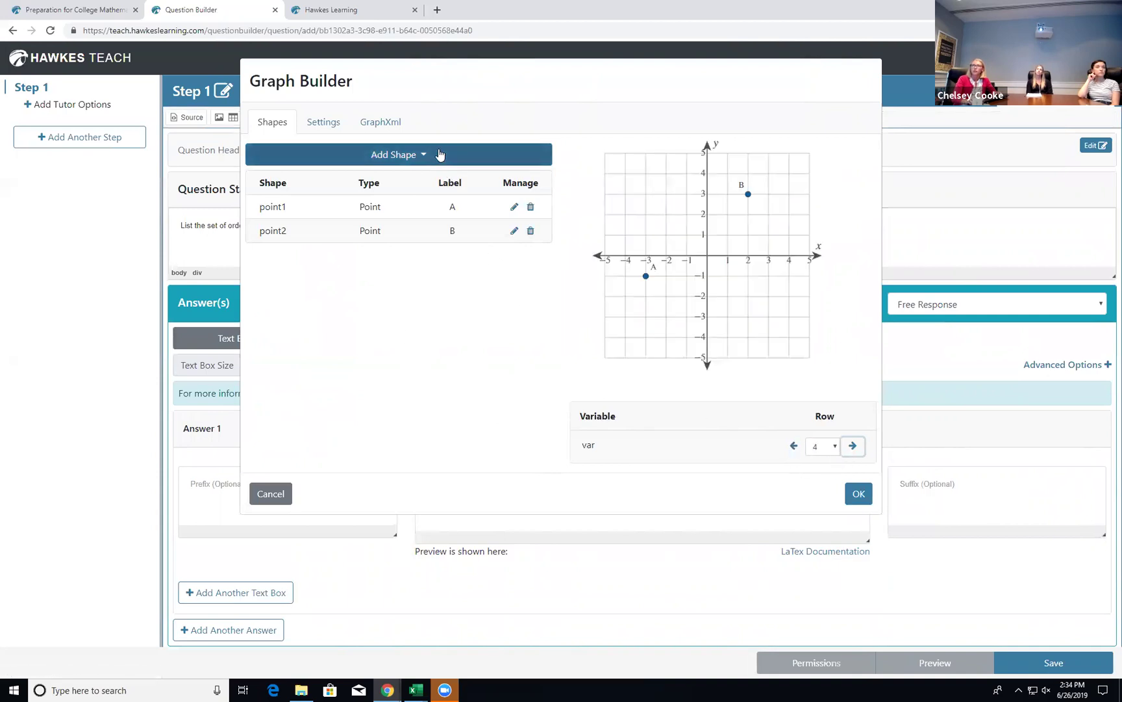
Add a third point to the graph with x-coordinate var[E] and y-coordinate var[F].
{"action": "left_click", "coordinate": [431, 162]}
{"action": "left_click", "coordinate": [383, 182]}
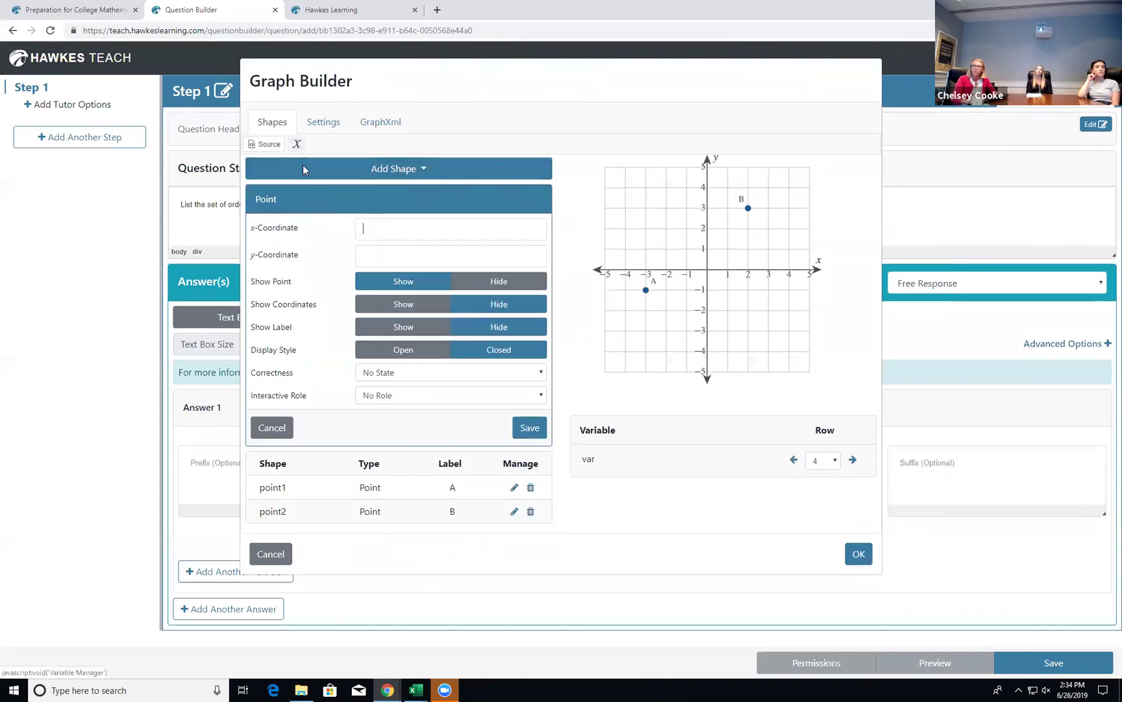
{"action": "left_click", "coordinate": [297, 144]}
{"action": "left_click", "coordinate": [409, 242]}
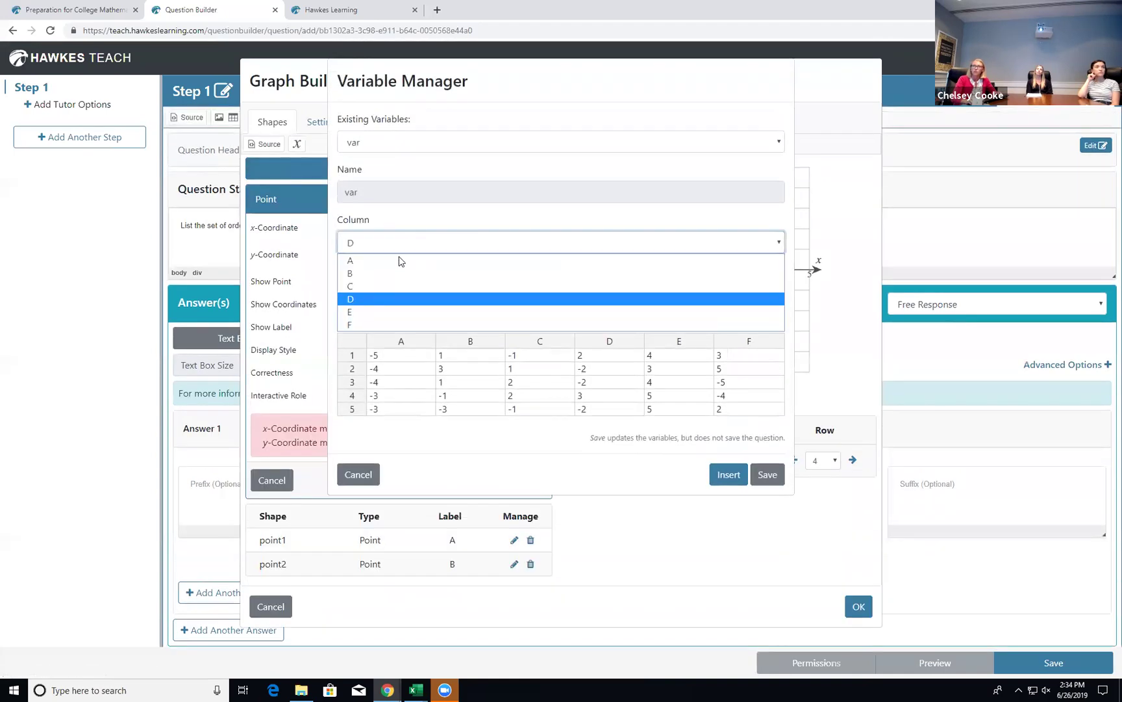
{"action": "left_click", "coordinate": [381, 311]}
{"action": "left_click", "coordinate": [728, 482]}
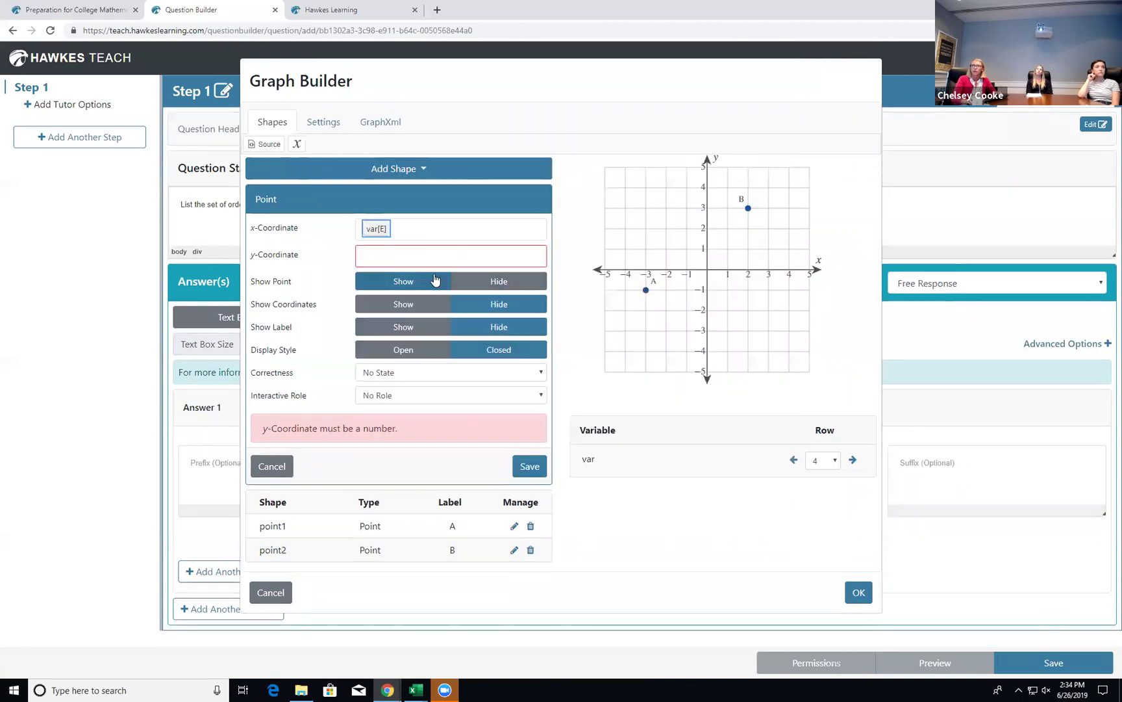
{"action": "left_click", "coordinate": [298, 145]}
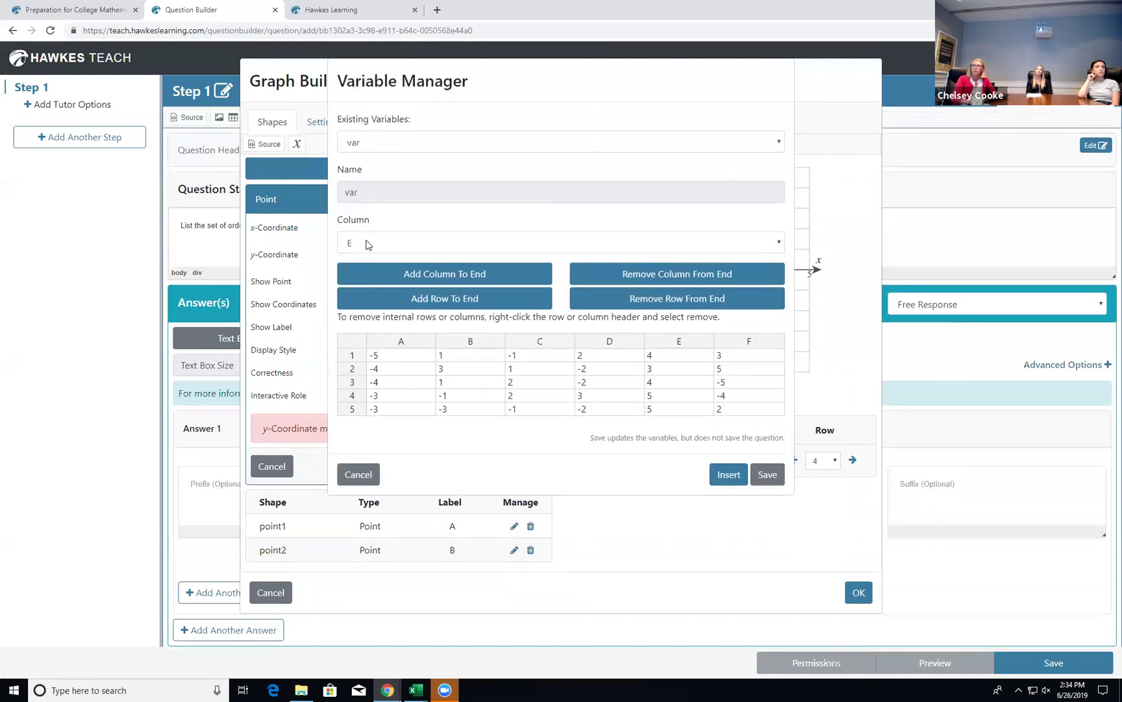
{"action": "left_click", "coordinate": [369, 243]}
{"action": "left_click", "coordinate": [356, 317]}
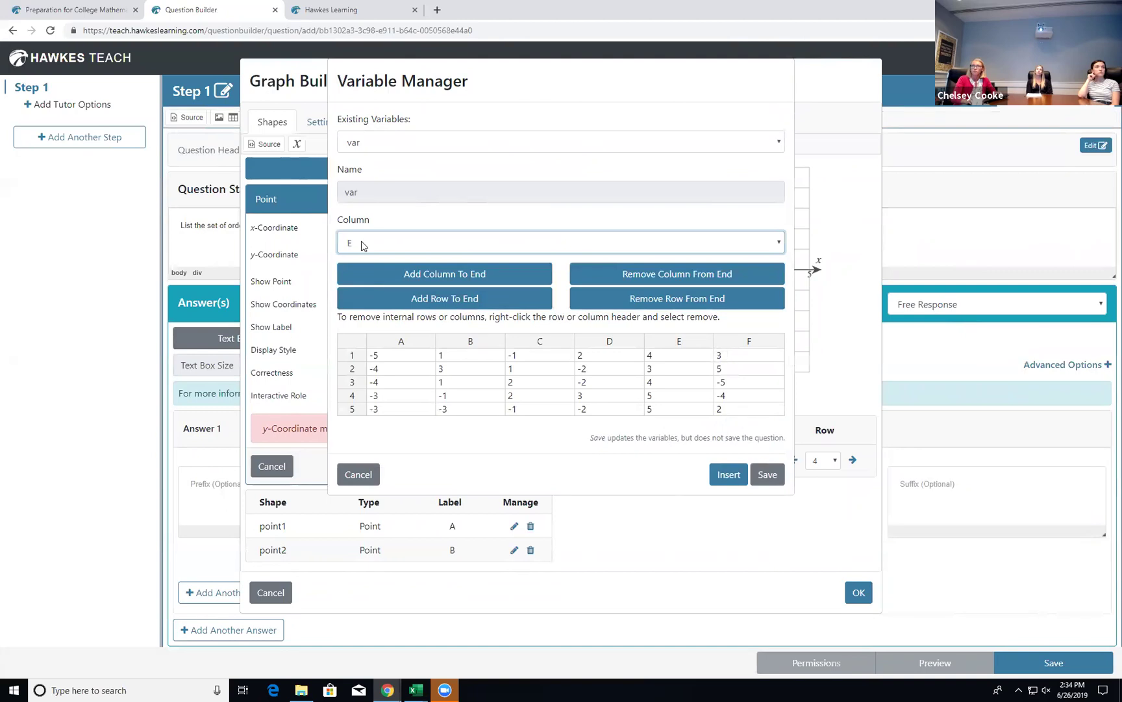
{"action": "left_click", "coordinate": [362, 245]}
{"action": "left_click", "coordinate": [356, 327]}
{"action": "left_click", "coordinate": [726, 473]}
Finish the third point with y-coordinate var[F] and label C positioned at Bottom Right, and save it.
{"action": "left_click", "coordinate": [390, 328]}
{"action": "type", "text": "C"}
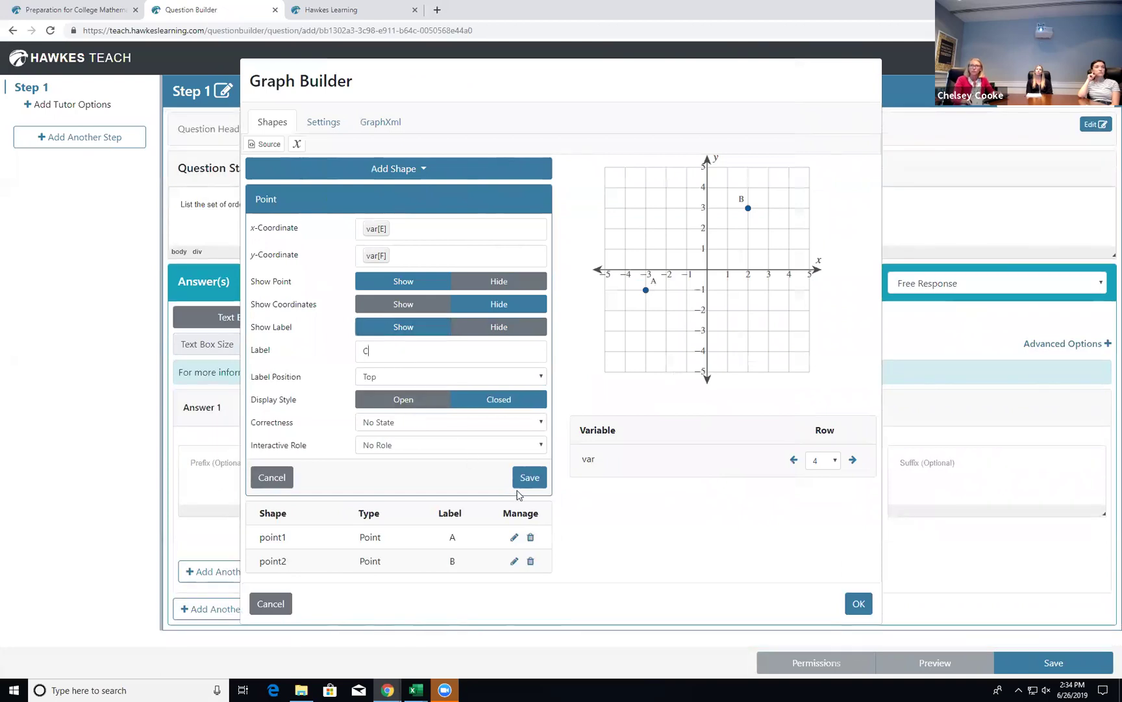
{"action": "left_click", "coordinate": [468, 376]}
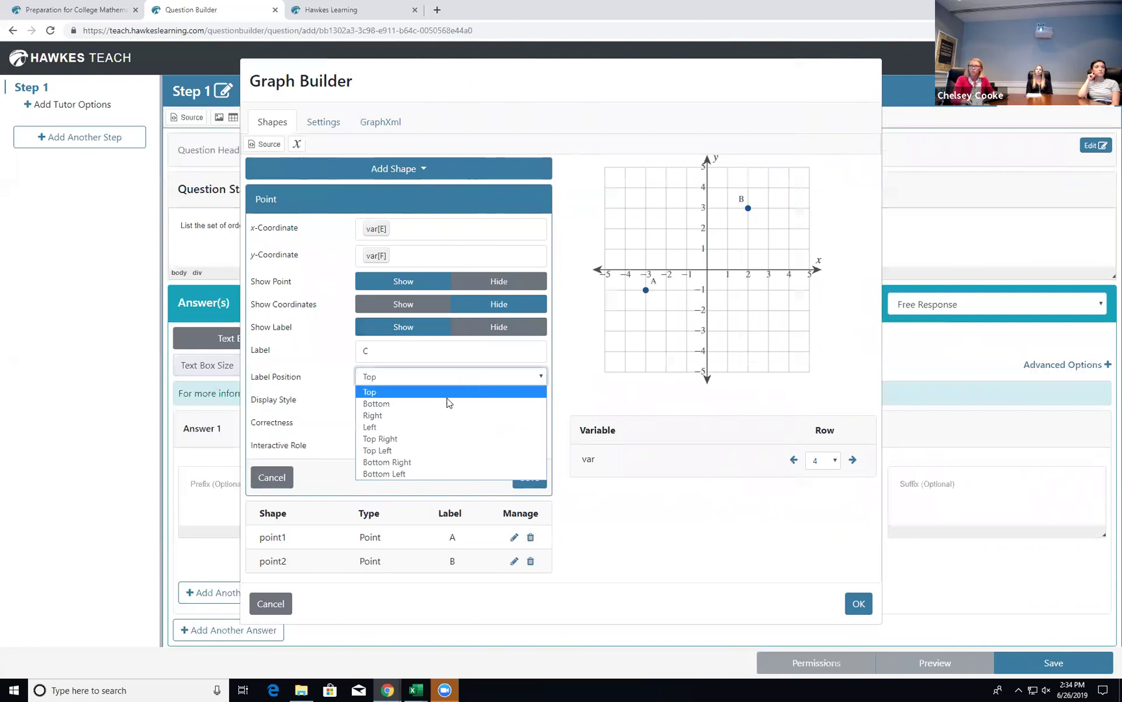
{"action": "left_click", "coordinate": [416, 462]}
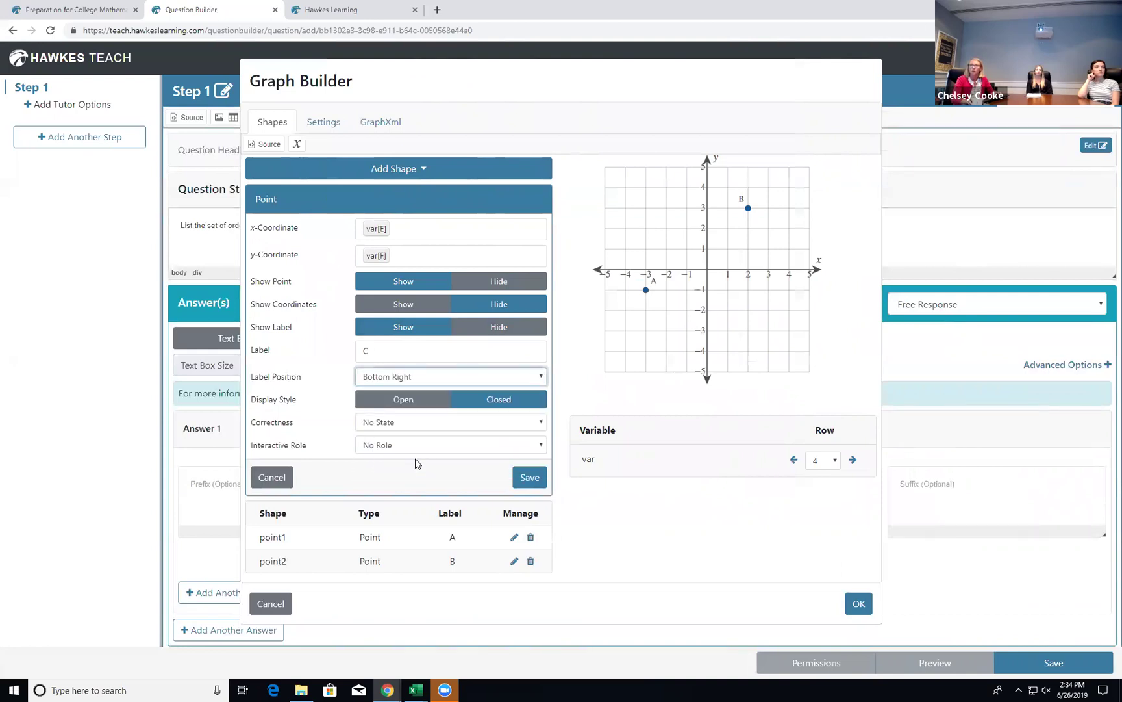
{"action": "left_click", "coordinate": [529, 477]}
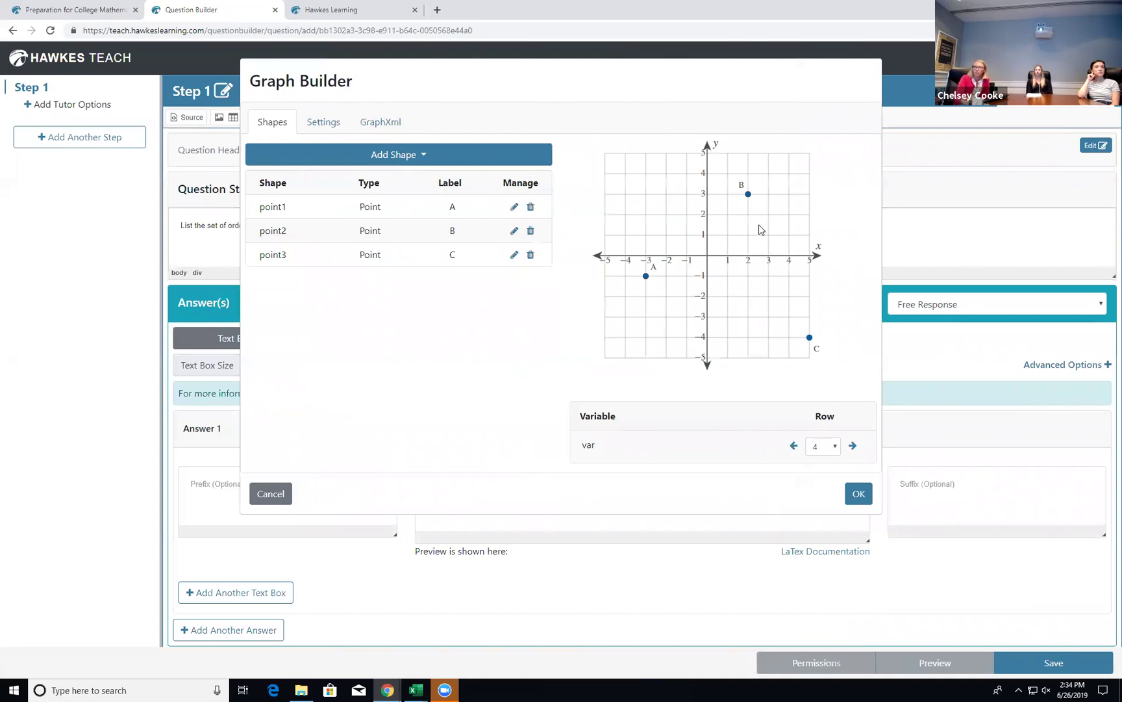
Step the graph preview through the rows of var, ending on row 1, to check points A, B and C.
{"action": "left_click", "coordinate": [853, 446]}
{"action": "left_click", "coordinate": [801, 448]}
{"action": "left_click", "coordinate": [802, 448]}
{"action": "left_click", "coordinate": [794, 446]}
{"action": "left_click", "coordinate": [794, 447]}
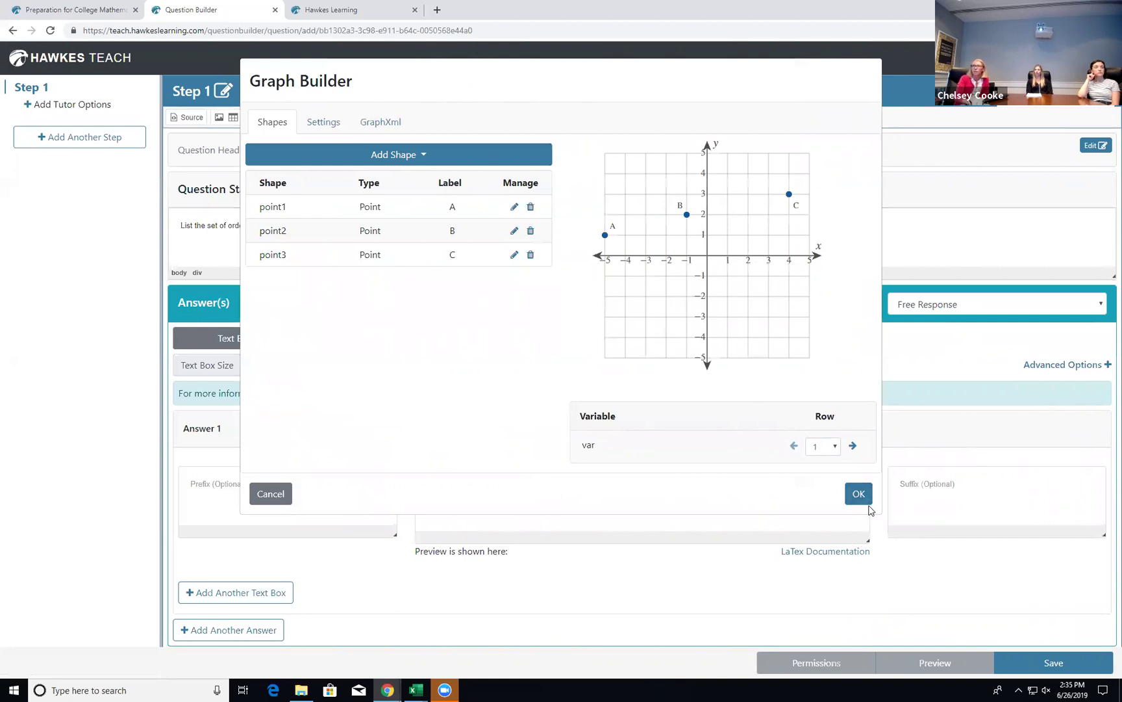
Insert the finished graph into the question statement and enlarge the statement editor until the whole graph fits.
{"action": "left_click", "coordinate": [860, 495]}
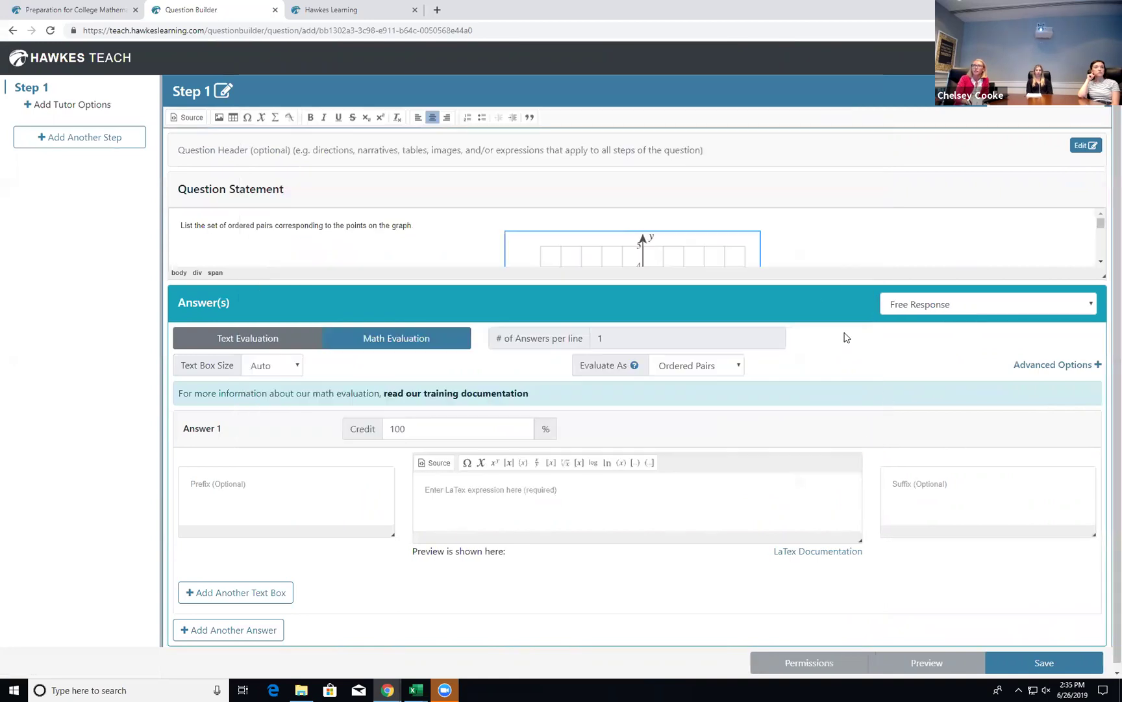
{"action": "left_click_drag", "start_coordinate": [1094, 318], "coordinate": [1081, 490]}
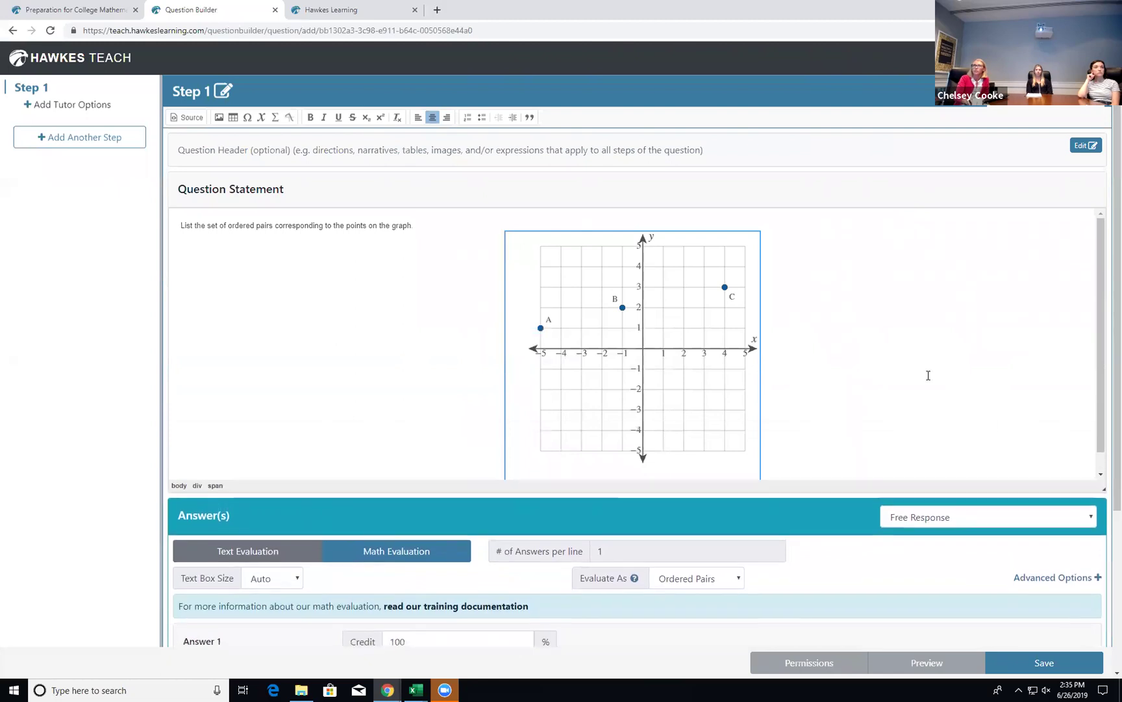
{"action": "scroll", "coordinate": [923, 371], "scroll_direction": "down", "scroll_amount": 1}
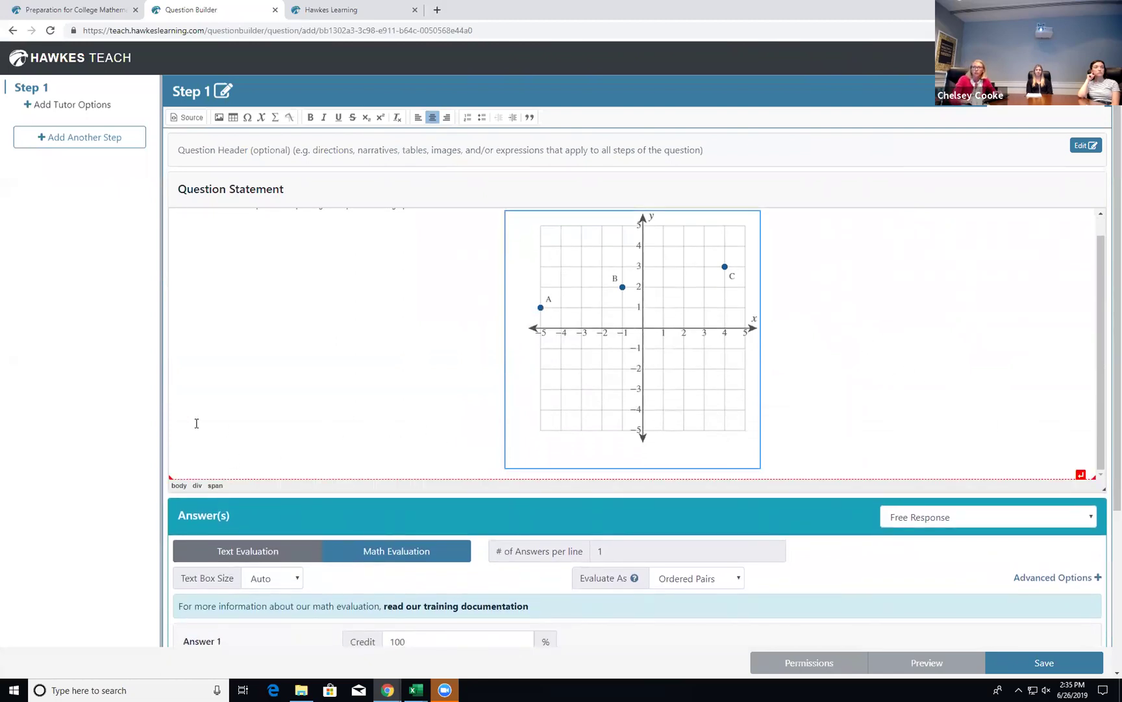
Insert the math expression A as the prefix of the first answer text box.
{"action": "scroll", "coordinate": [108, 446], "scroll_direction": "down", "scroll_amount": 2}
{"action": "scroll", "coordinate": [220, 455], "scroll_direction": "down", "scroll_amount": 1}
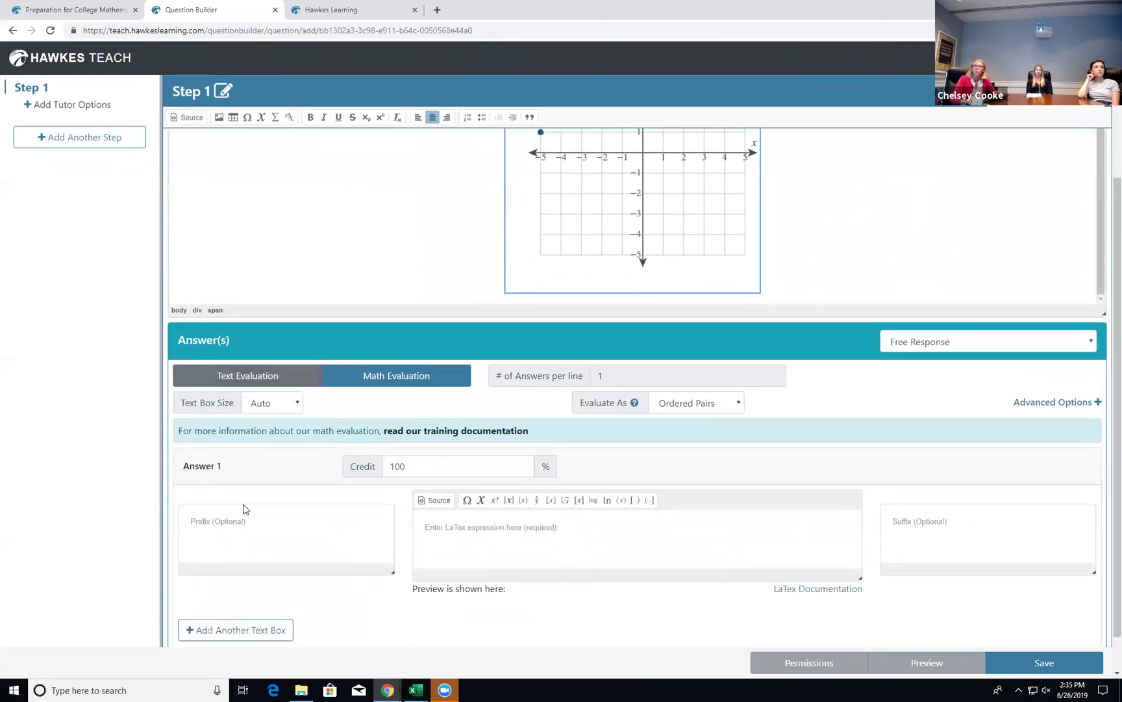
{"action": "scroll", "coordinate": [299, 481], "scroll_direction": "up", "scroll_amount": 1}
{"action": "scroll", "coordinate": [279, 503], "scroll_direction": "down", "scroll_amount": 1}
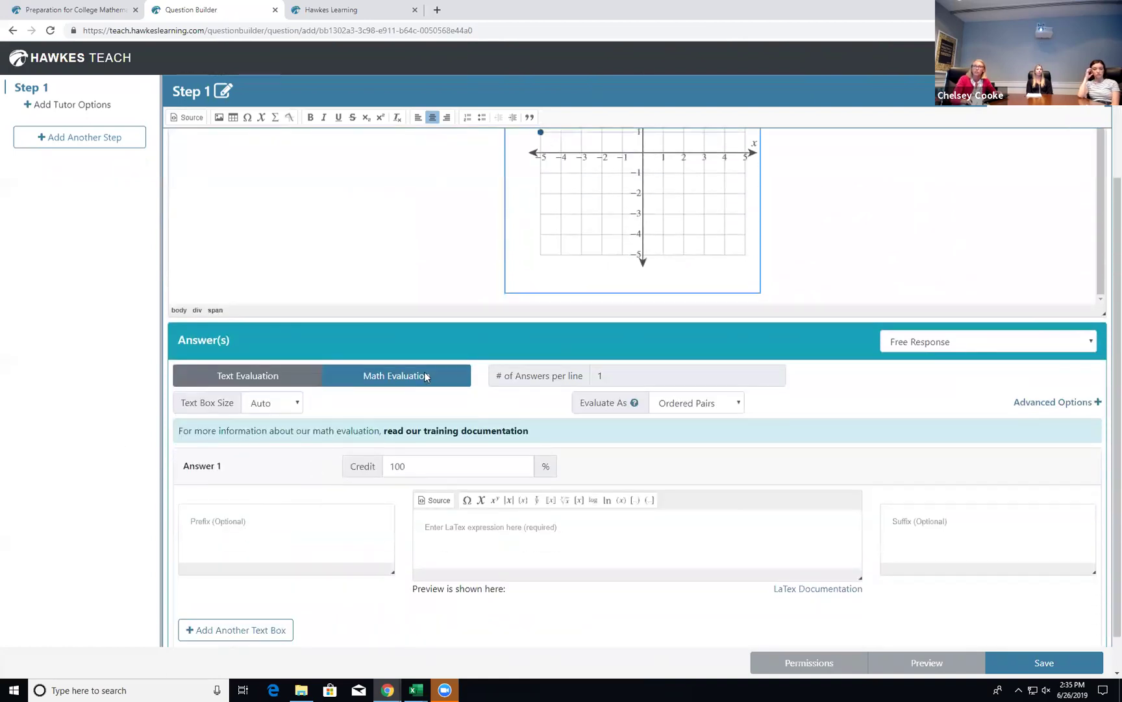
{"action": "scroll", "coordinate": [435, 361], "scroll_direction": "up", "scroll_amount": 1}
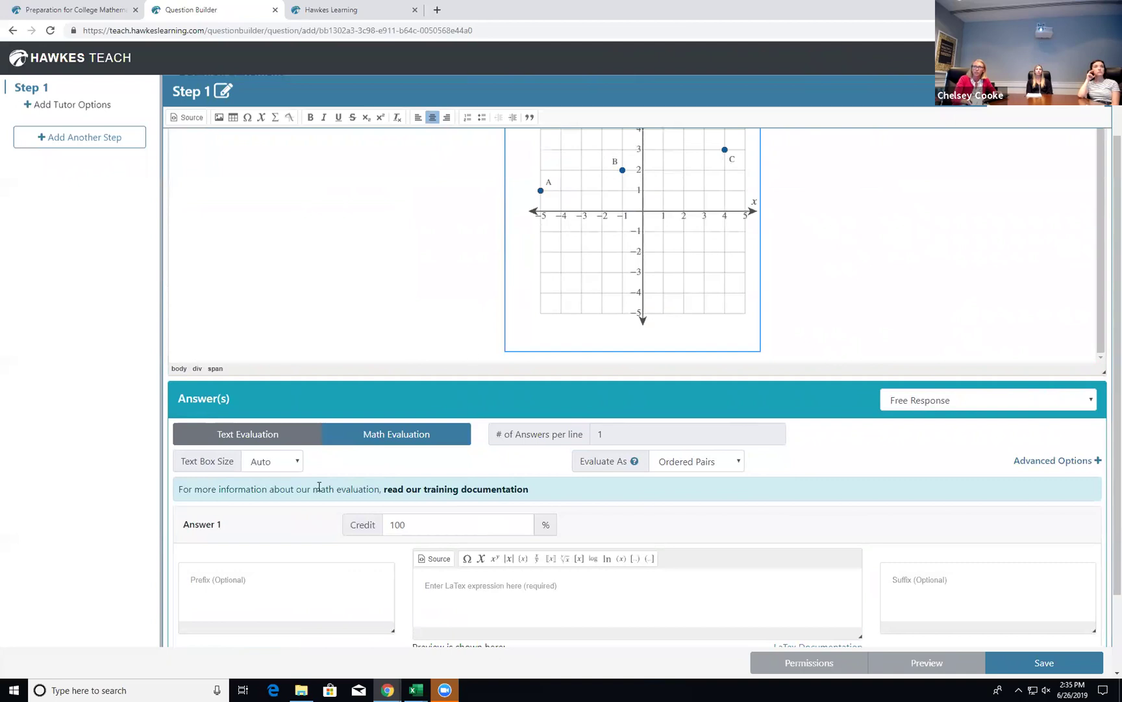
{"action": "scroll", "coordinate": [319, 487], "scroll_direction": "down", "scroll_amount": 2}
{"action": "left_click", "coordinate": [260, 480]}
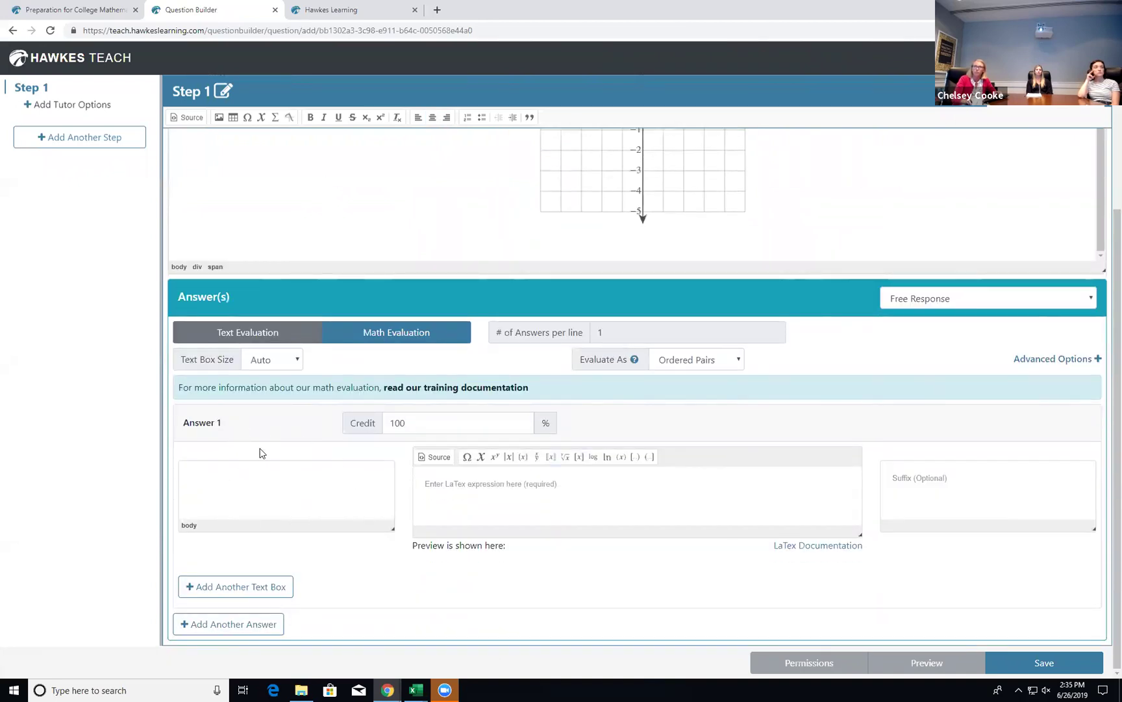
{"action": "left_click", "coordinate": [275, 117]}
{"action": "left_click", "coordinate": [392, 141]}
{"action": "type", "text": "A"}
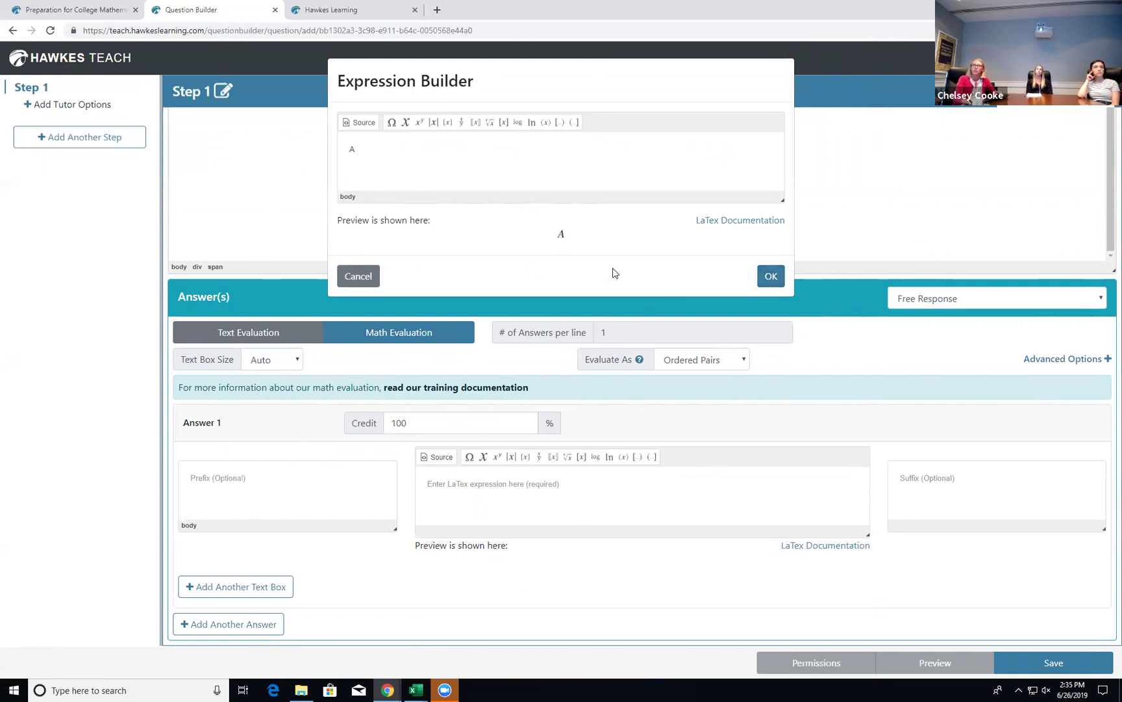
{"action": "left_click", "coordinate": [770, 277]}
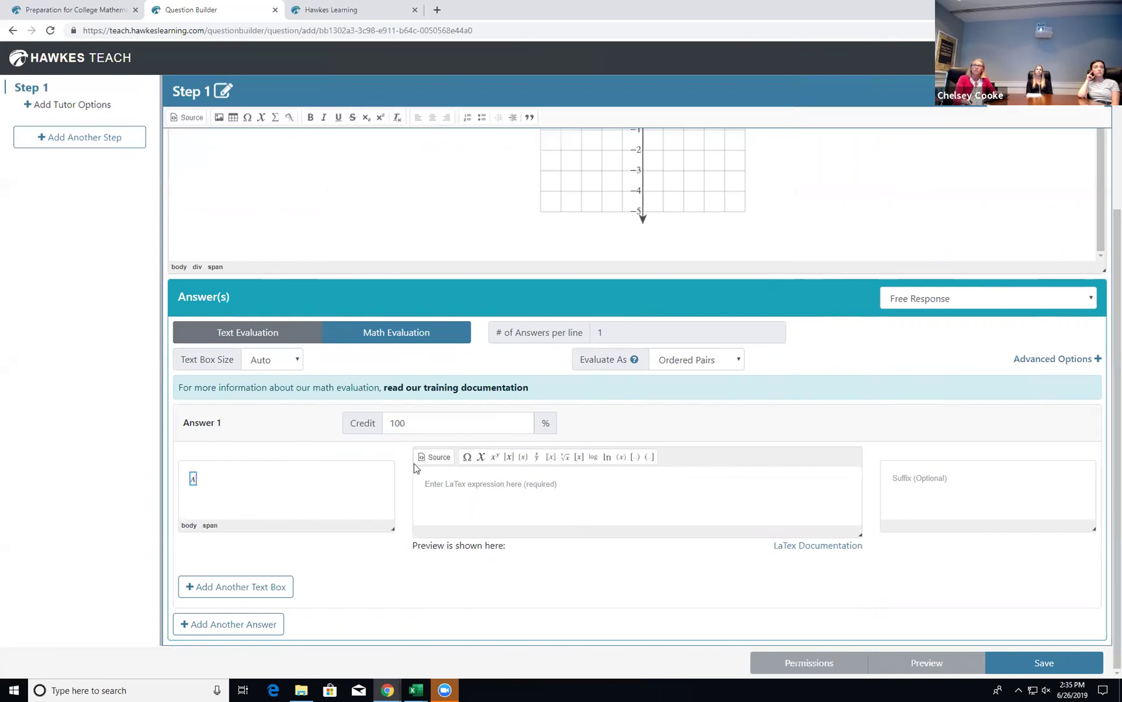
Insert parentheses in the first answer's expression and put var[A] followed by a comma inside them.
{"action": "left_click", "coordinate": [300, 484]}
{"action": "left_click", "coordinate": [445, 489]}
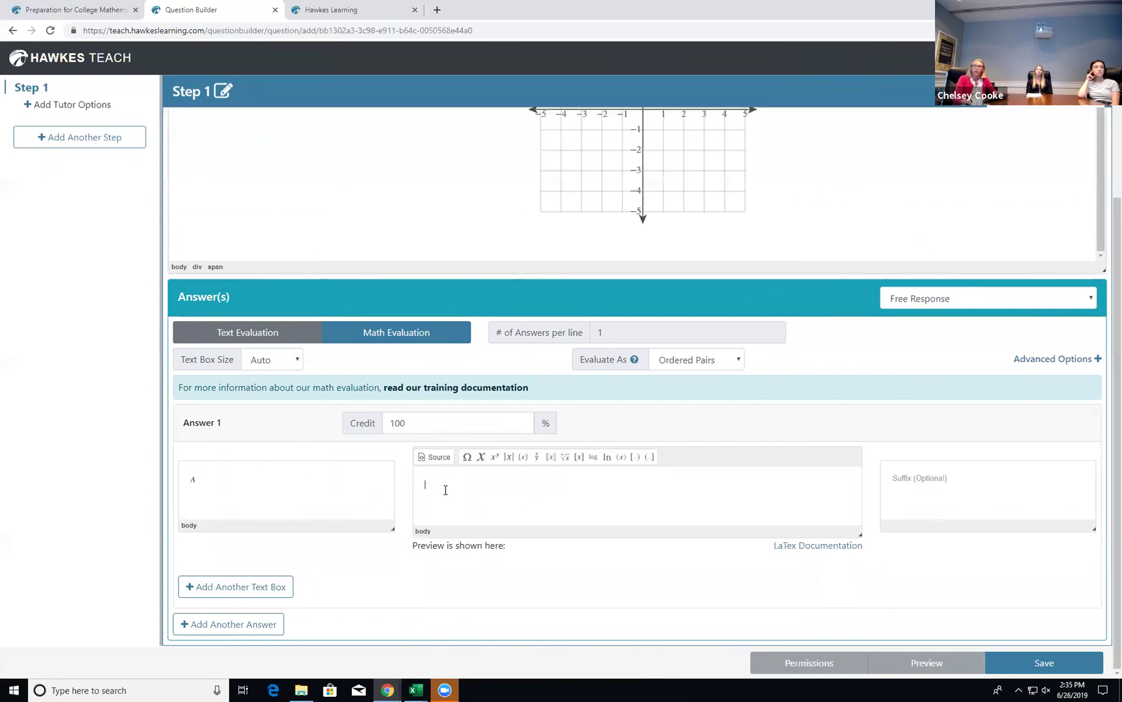
{"action": "left_click", "coordinate": [622, 457]}
{"action": "left_click", "coordinate": [481, 456]}
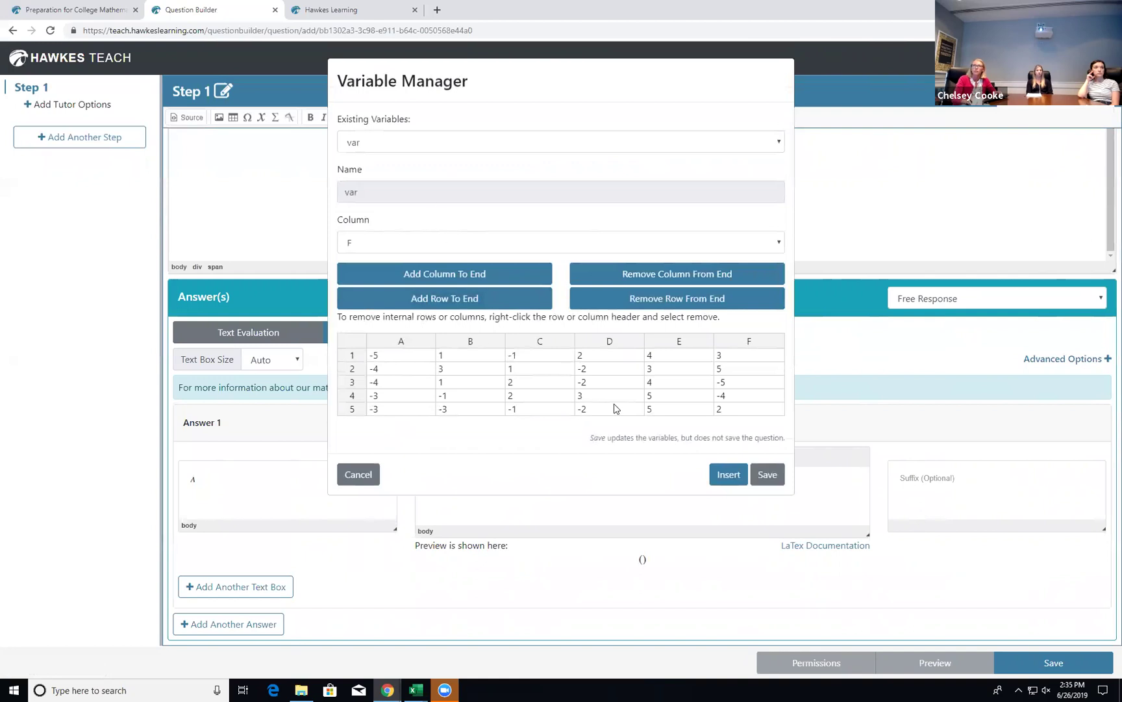
{"action": "left_click", "coordinate": [470, 248]}
{"action": "left_click", "coordinate": [461, 261]}
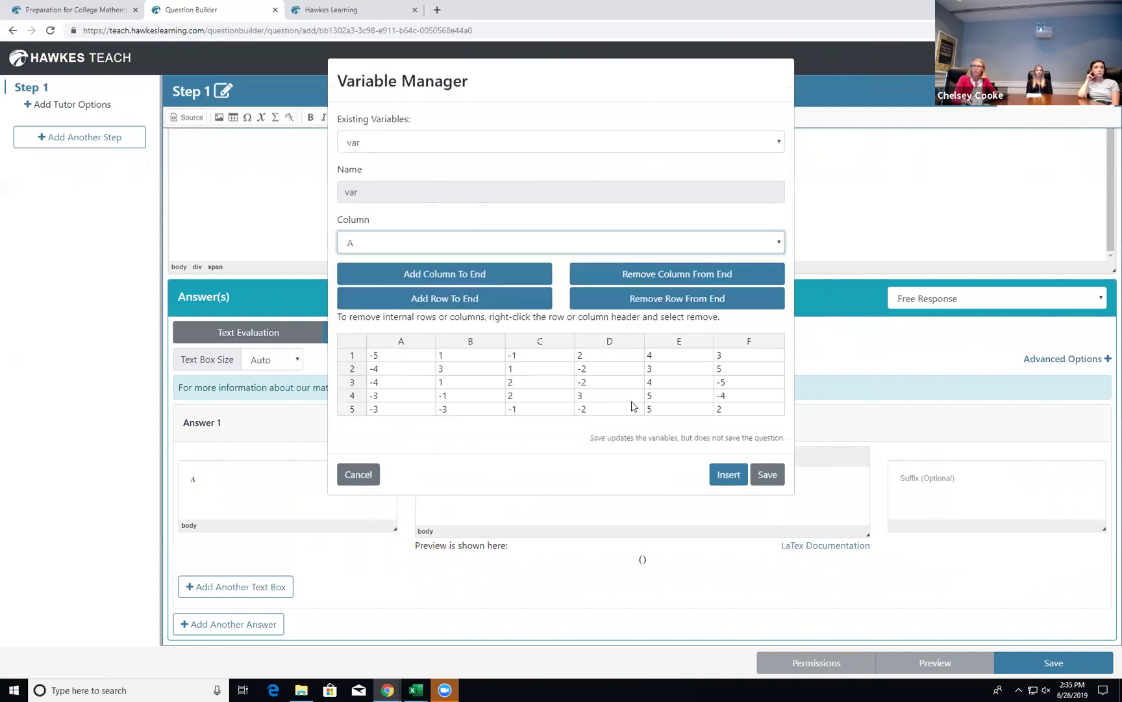
{"action": "left_click", "coordinate": [725, 473]}
{"action": "type", "text": ",\\right )"}
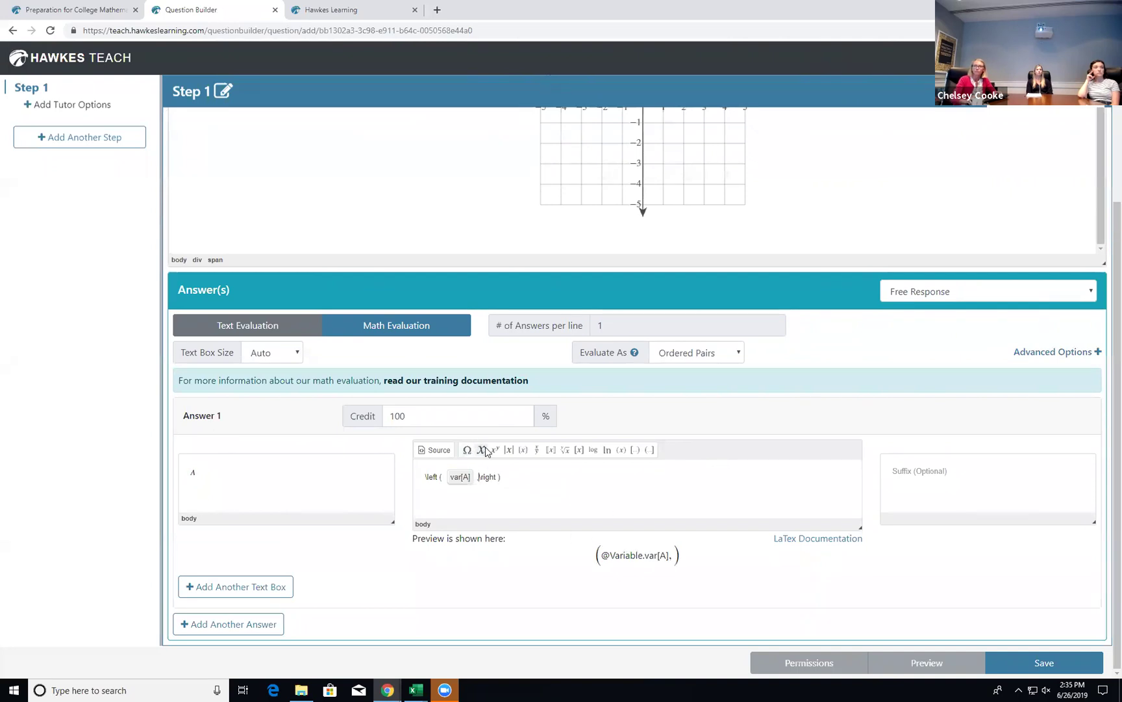
Insert var[B] after the comma as the second coordinate of the first answer.
{"action": "left_click", "coordinate": [480, 449]}
{"action": "left_click", "coordinate": [434, 247]}
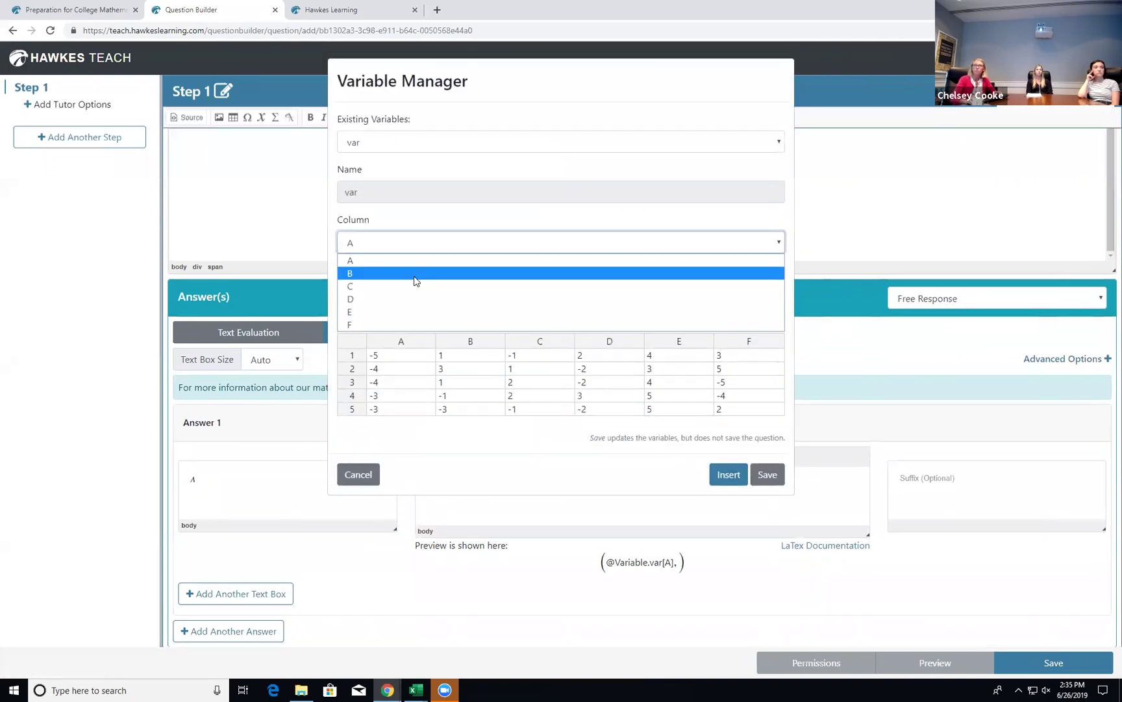
{"action": "left_click", "coordinate": [419, 274]}
{"action": "left_click", "coordinate": [722, 481]}
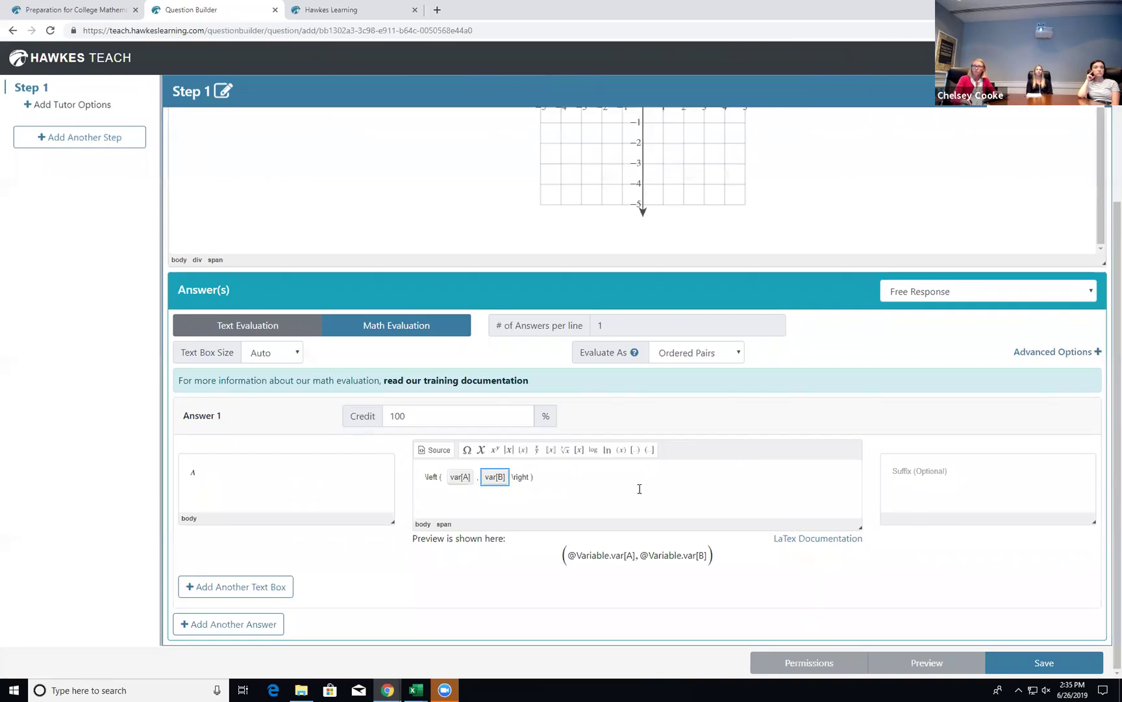
{"action": "left_click", "coordinate": [581, 466]}
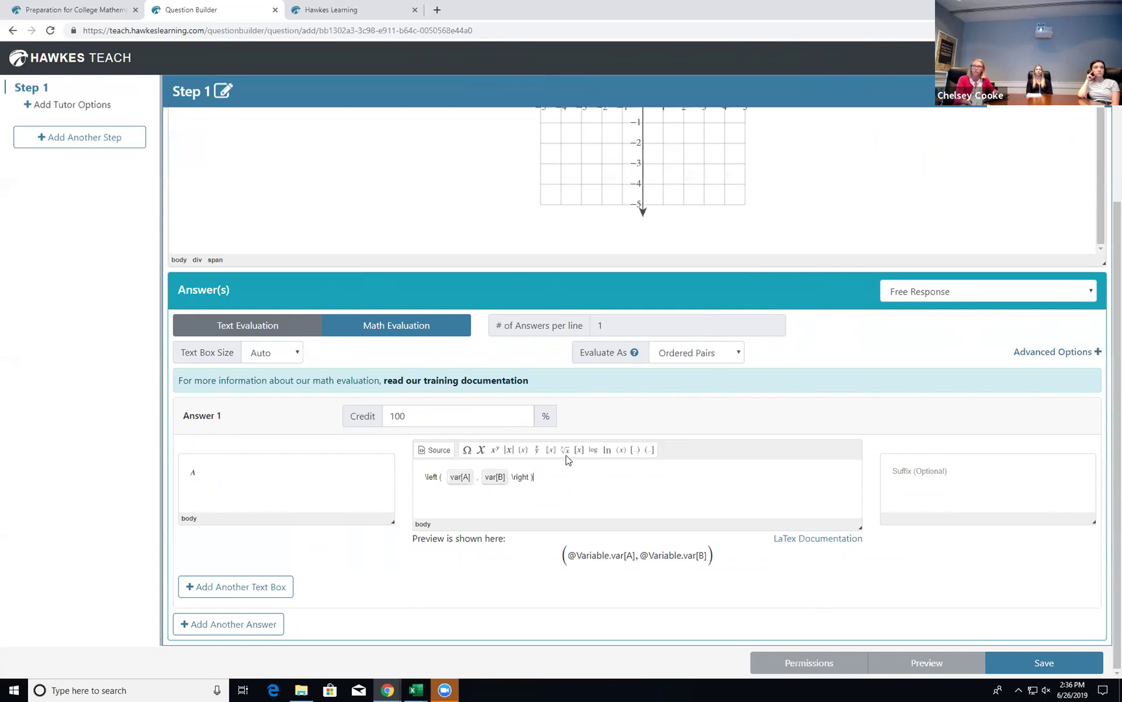
Add a second answer text box and insert the math expression B as its prefix.
{"action": "left_click", "coordinate": [241, 586]}
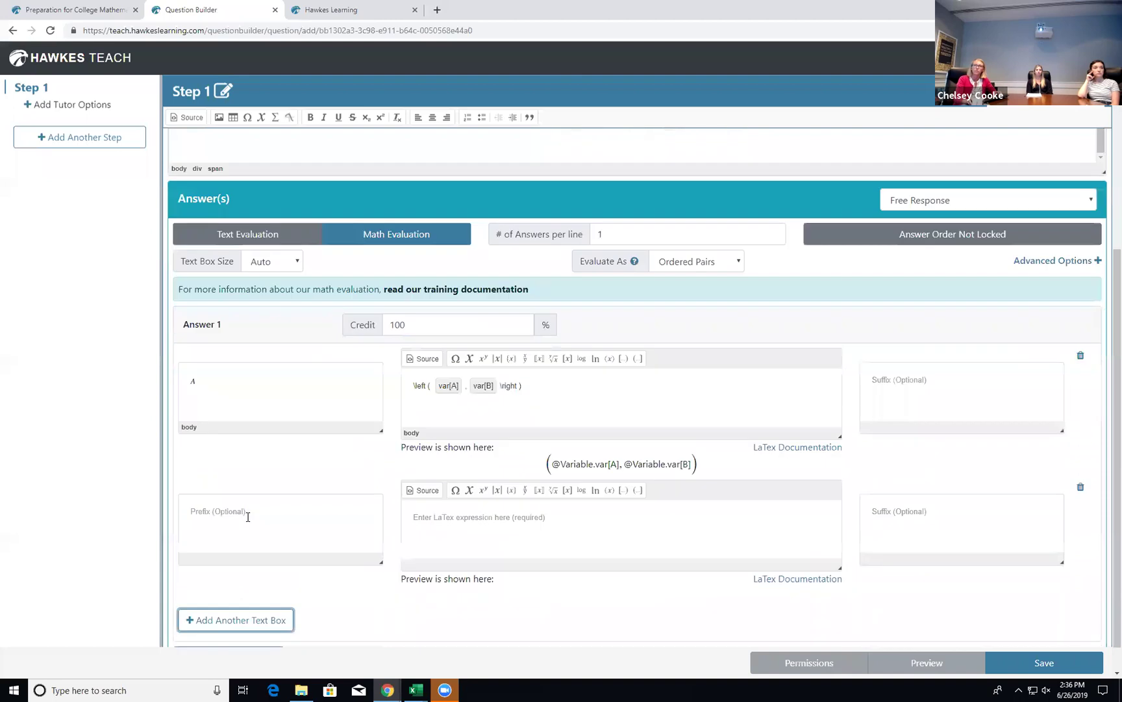
{"action": "left_click", "coordinate": [290, 117]}
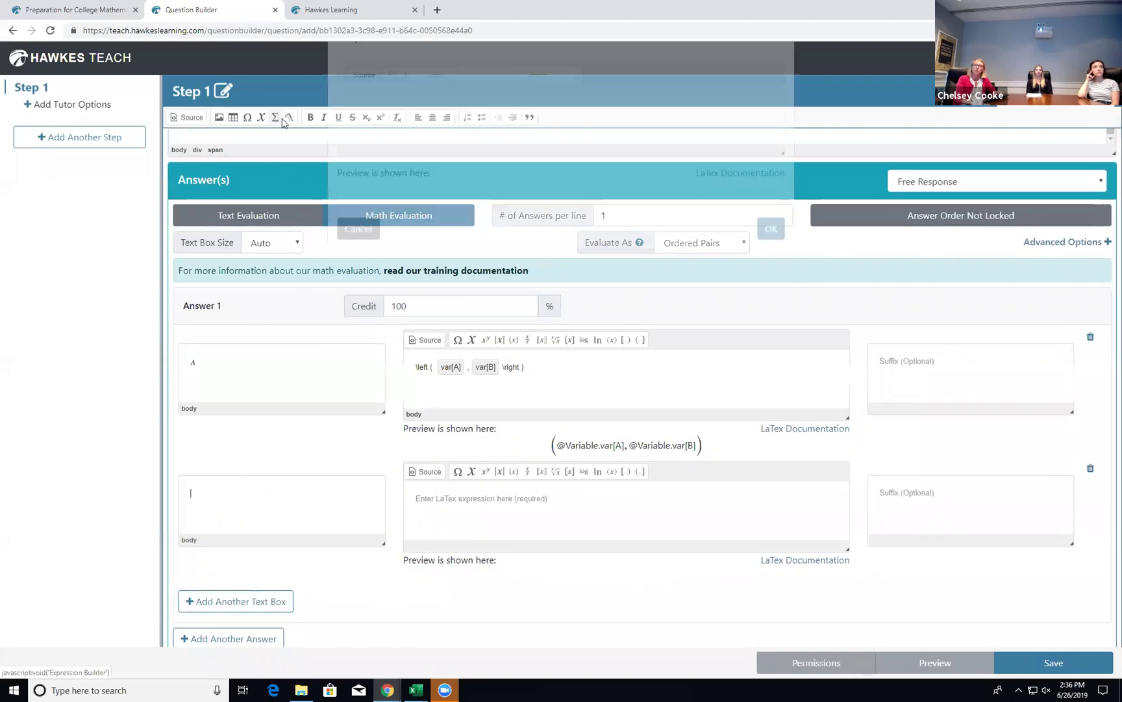
{"action": "type", "text": "B"}
{"action": "left_click", "coordinate": [767, 277]}
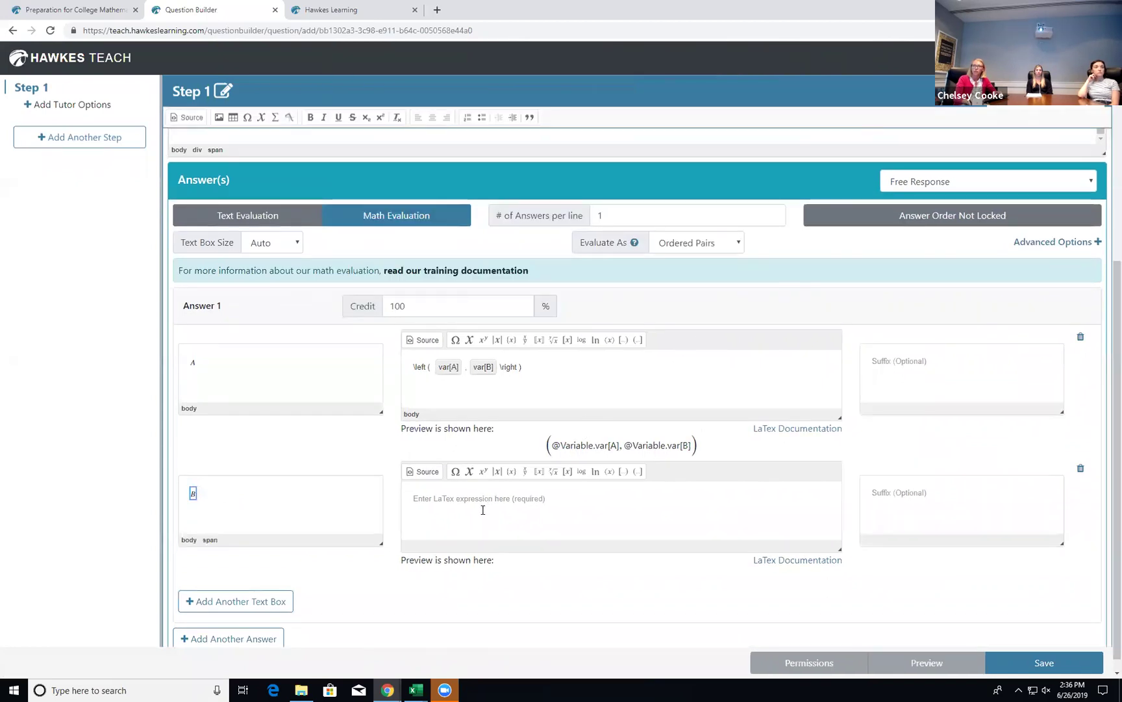
Insert parentheses in the second answer's expression and put var[C] followed by a comma inside them.
{"action": "left_click", "coordinate": [481, 508]}
{"action": "left_click", "coordinate": [611, 457]}
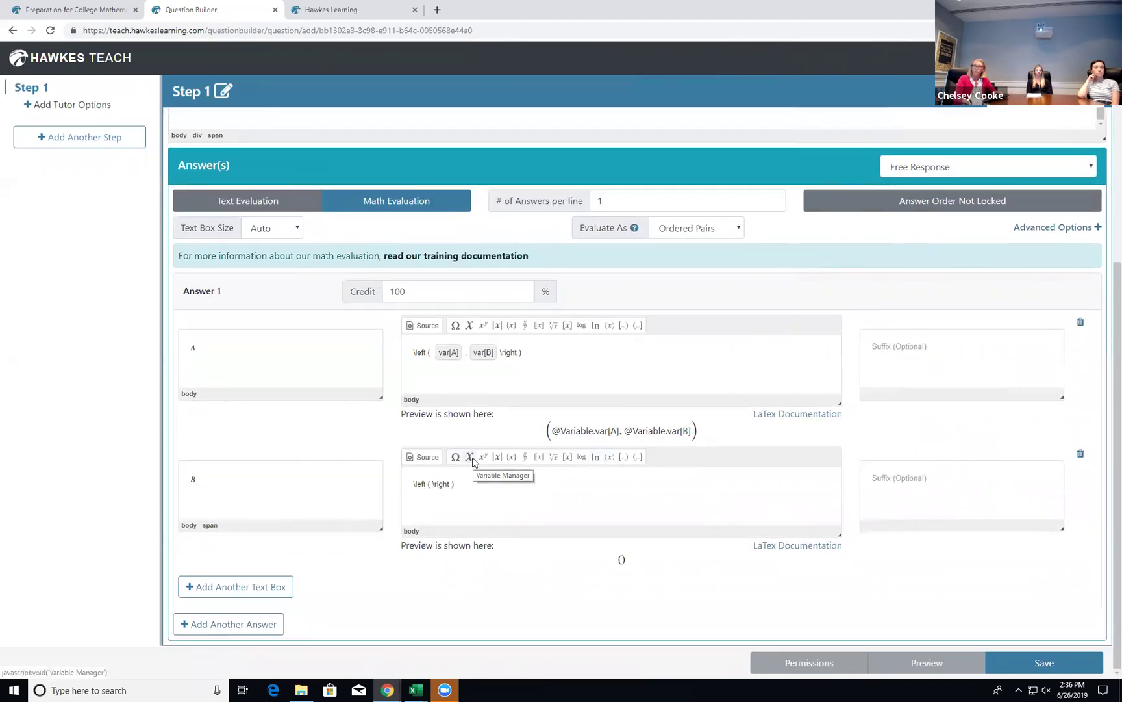
{"action": "left_click", "coordinate": [469, 456]}
{"action": "left_click", "coordinate": [388, 243]}
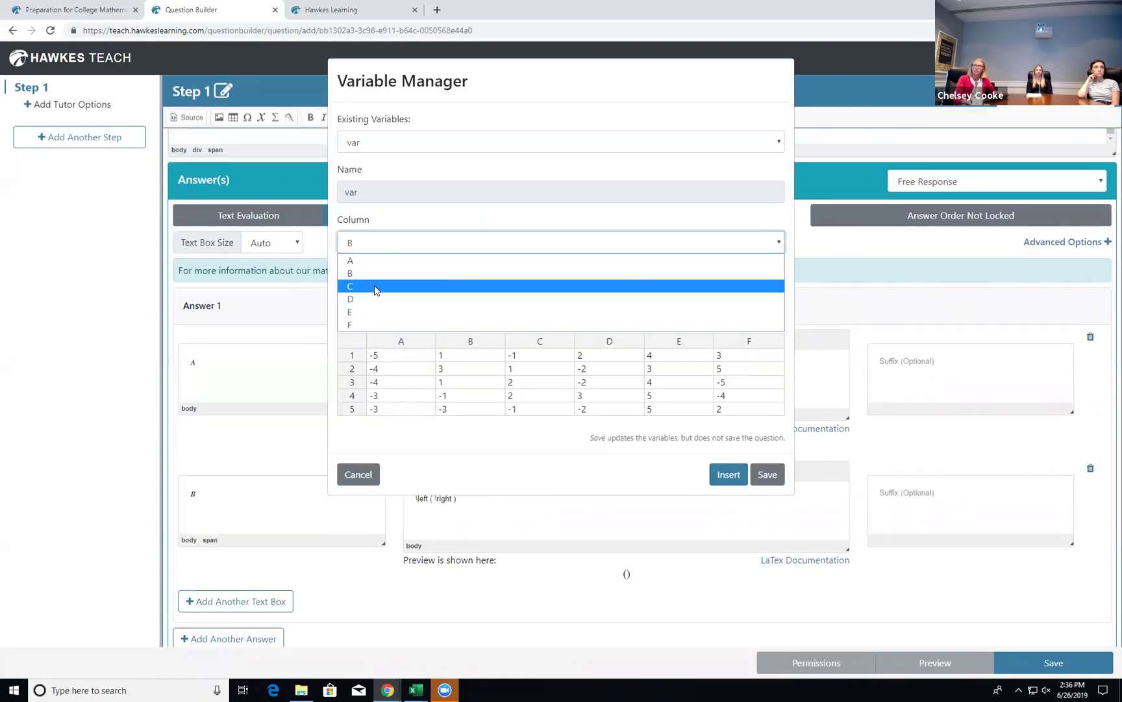
{"action": "left_click", "coordinate": [375, 286]}
{"action": "left_click", "coordinate": [724, 475]}
{"action": "left_click", "coordinate": [718, 468]}
{"action": "type", "text": ","}
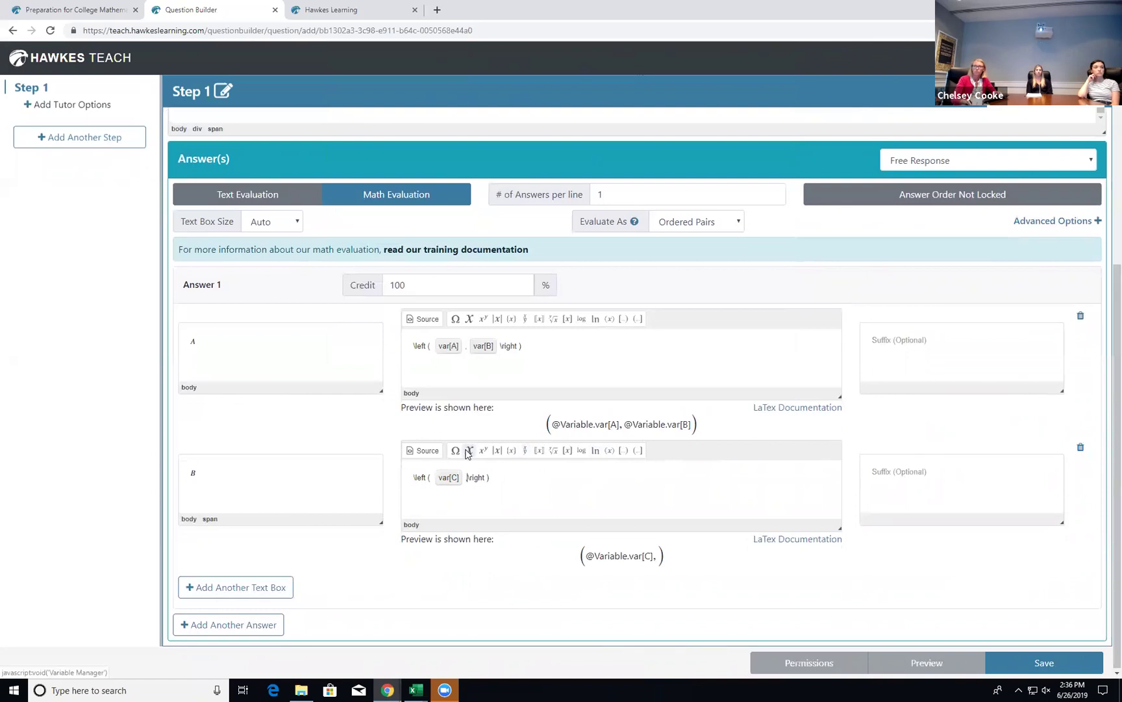
Insert var[D] after the comma as the second coordinate of the second answer.
{"action": "left_click", "coordinate": [469, 453]}
{"action": "left_click", "coordinate": [409, 250]}
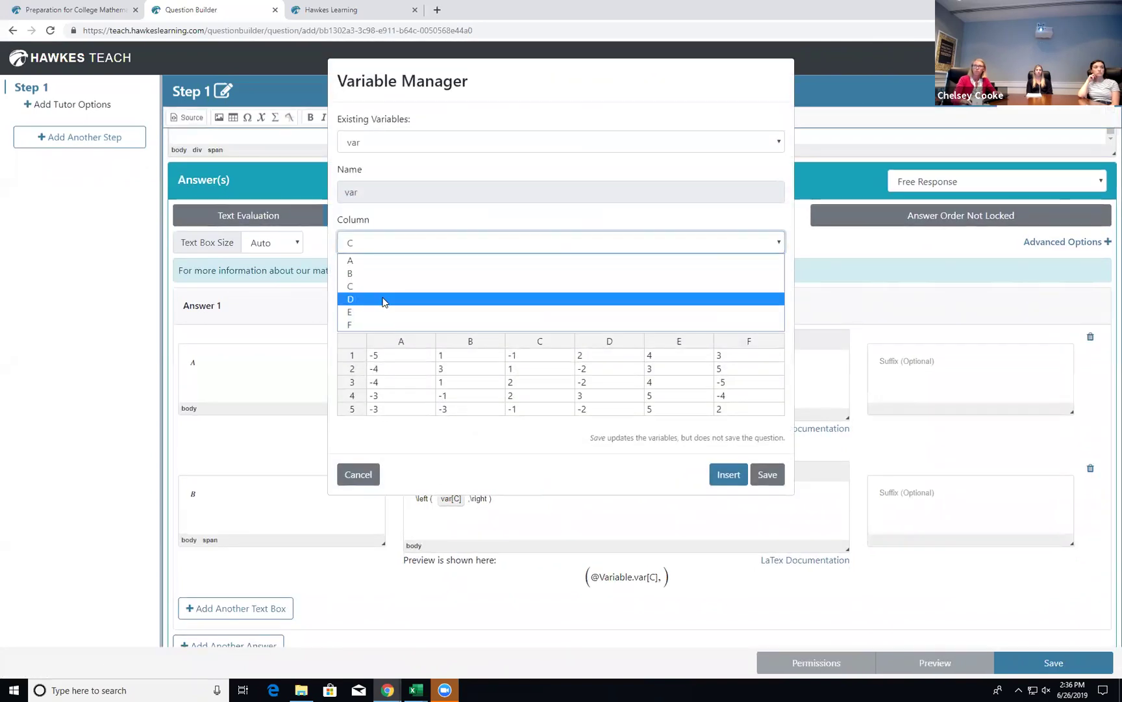
{"action": "left_click", "coordinate": [383, 299]}
{"action": "left_click", "coordinate": [721, 477]}
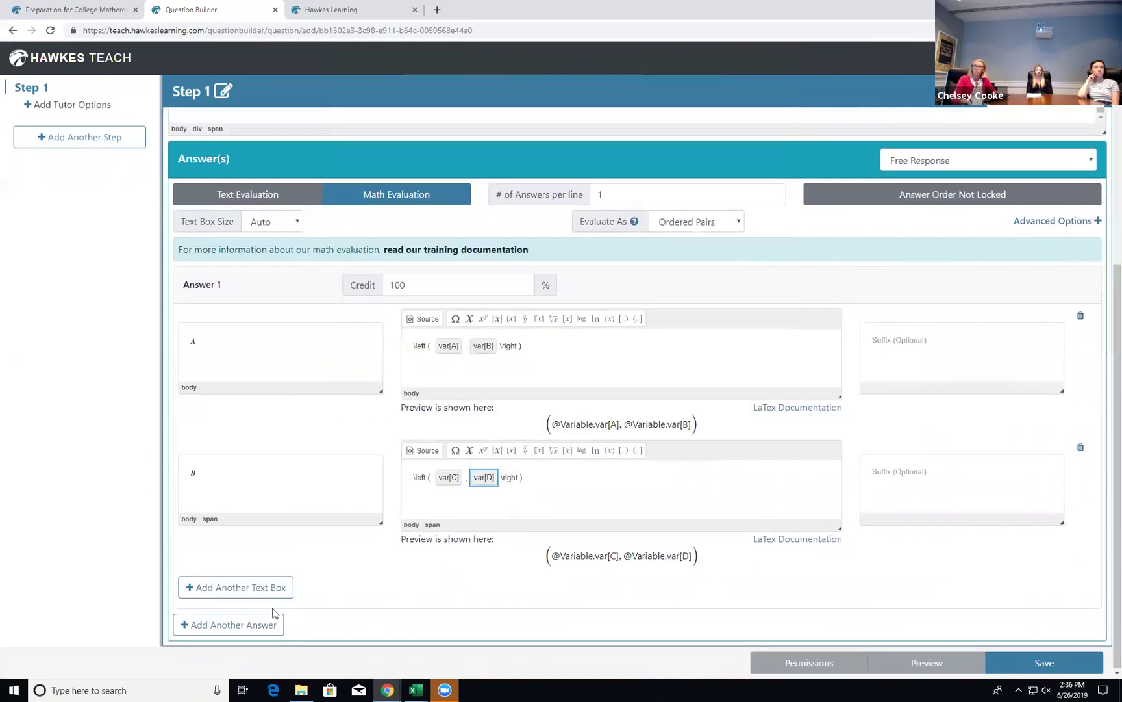
Add a third answer text box and insert the math expression C as its prefix.
{"action": "left_click", "coordinate": [286, 586]}
{"action": "scroll", "coordinate": [263, 536], "scroll_direction": "down", "scroll_amount": 2}
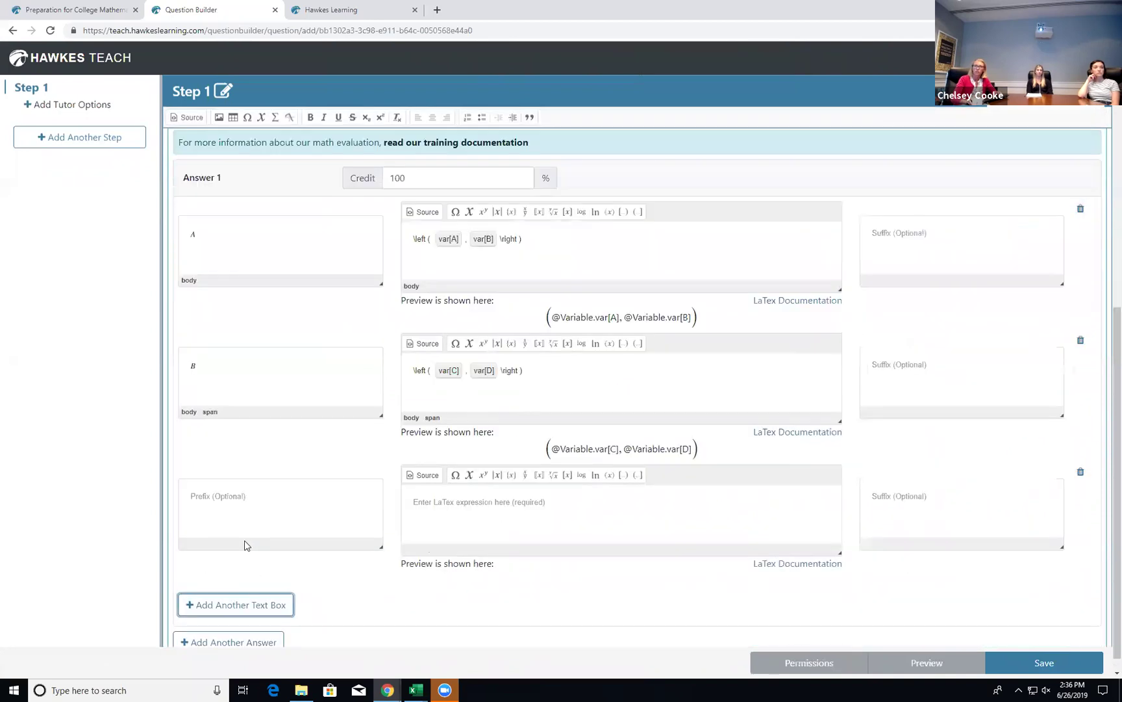
{"action": "left_click", "coordinate": [245, 473]}
{"action": "scroll", "coordinate": [354, 293], "scroll_direction": "up", "scroll_amount": 2}
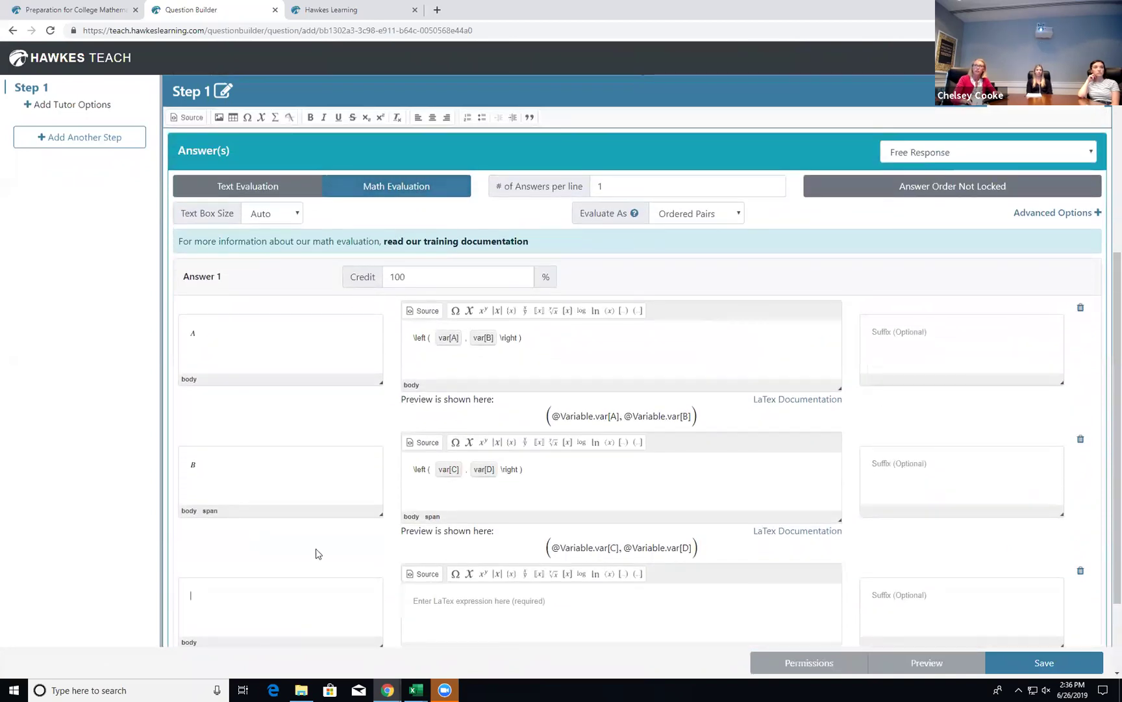
{"action": "left_click", "coordinate": [274, 118]}
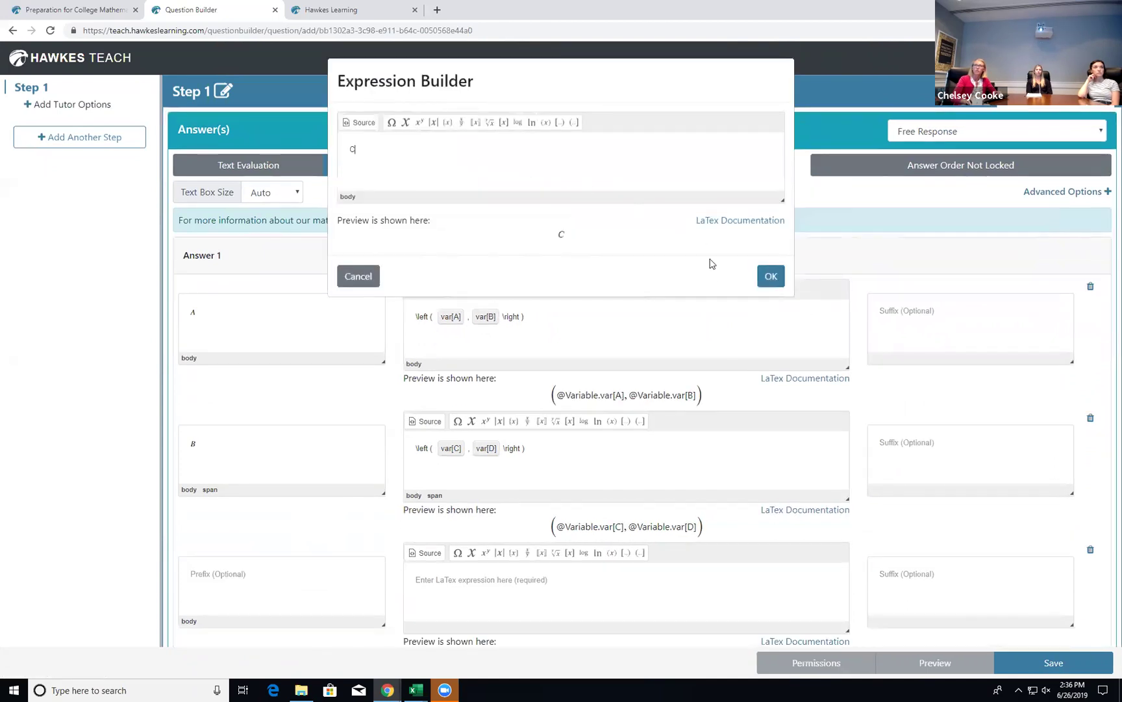
{"action": "left_click", "coordinate": [771, 276]}
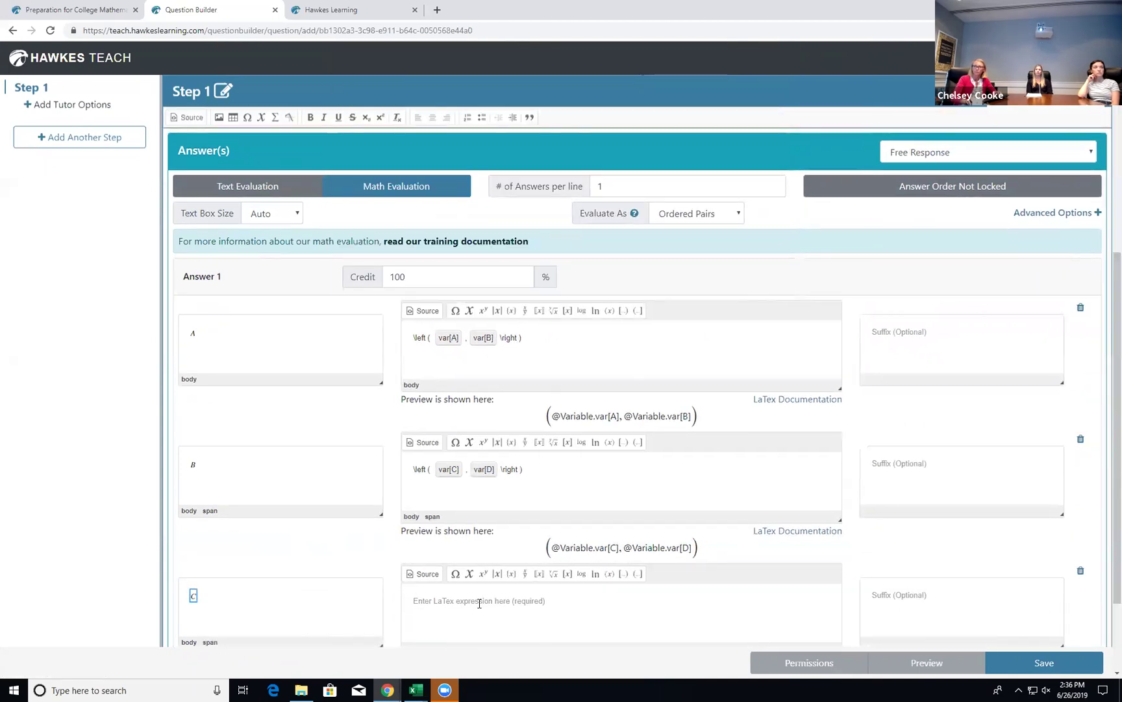
Insert parentheses in the third answer's expression and put var[E] followed by a comma inside them.
{"action": "left_click", "coordinate": [479, 603]}
{"action": "left_click", "coordinate": [609, 553]}
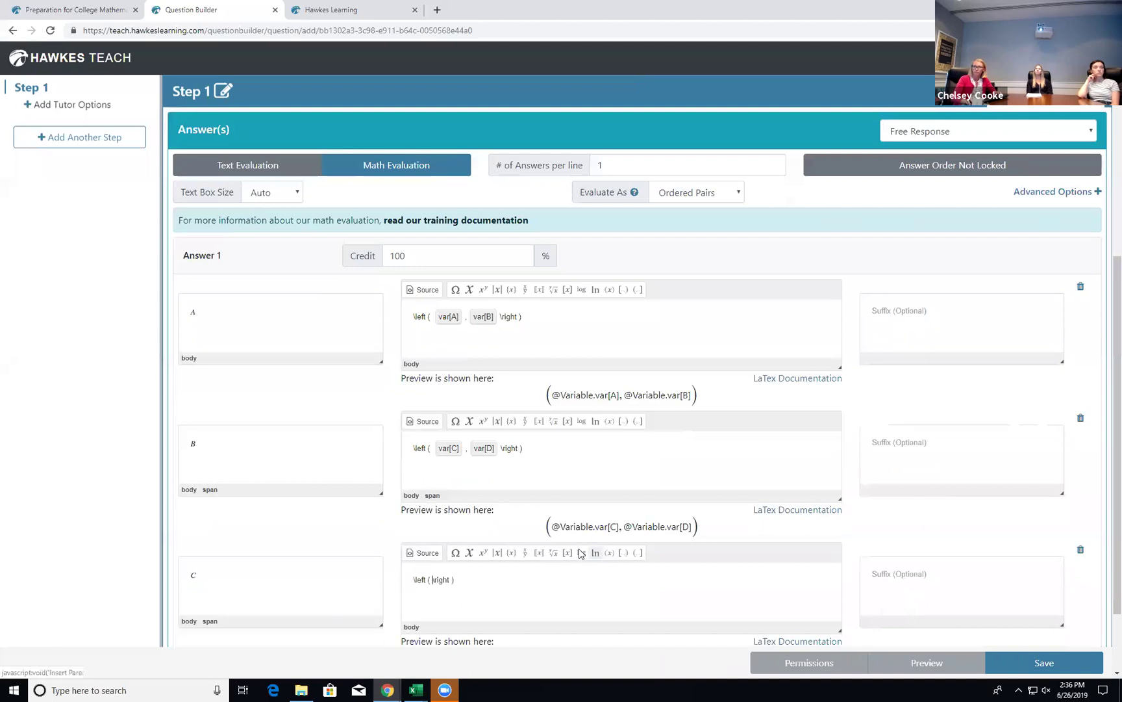
{"action": "left_click", "coordinate": [469, 552]}
{"action": "left_click", "coordinate": [407, 247]}
{"action": "left_click", "coordinate": [388, 309]}
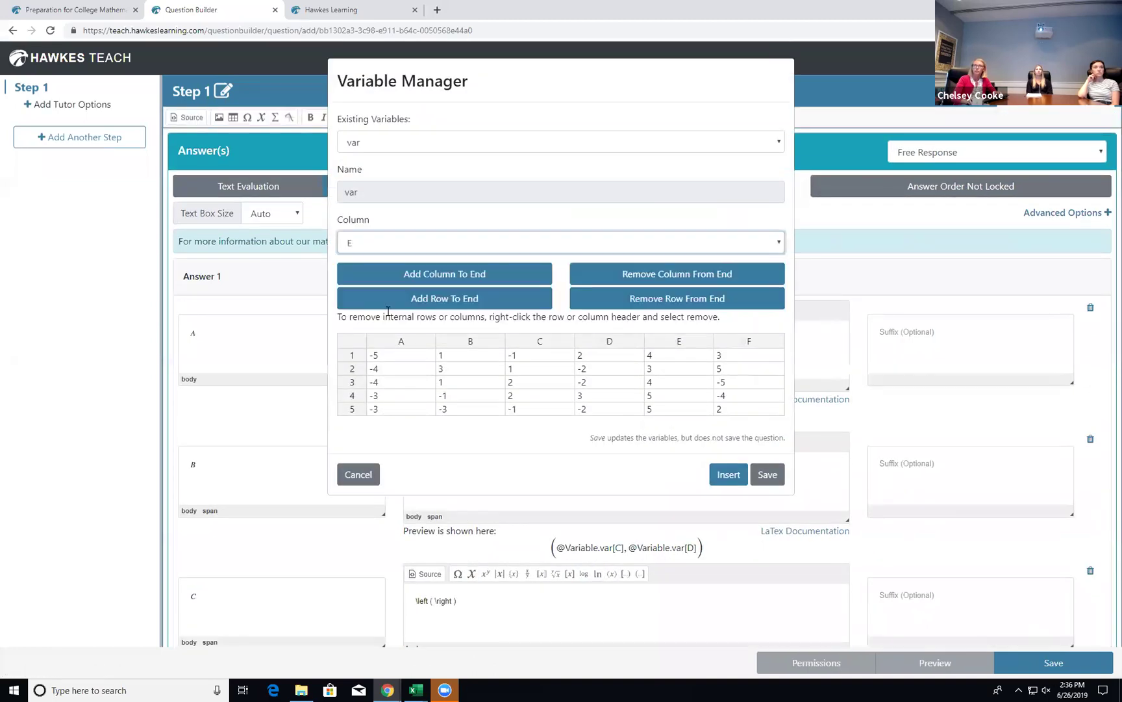
{"action": "left_click", "coordinate": [728, 474]}
{"action": "type", "text": ","}
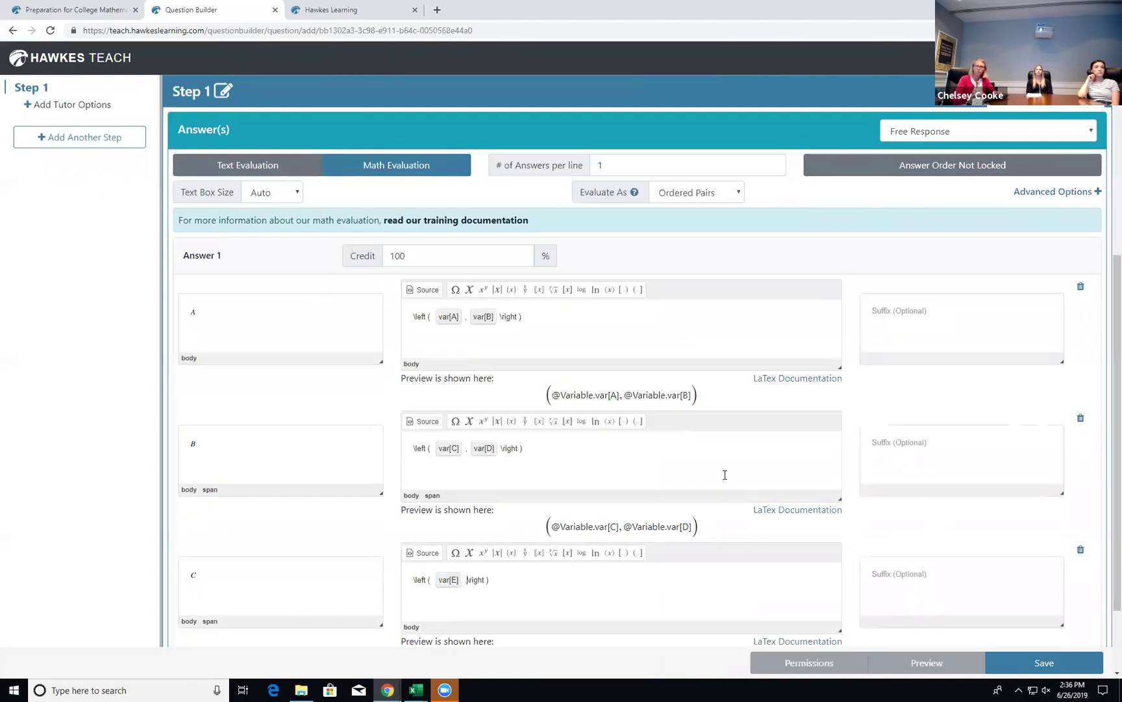
Insert var[F] after the comma as the second coordinate of the third answer.
{"action": "left_click", "coordinate": [471, 553]}
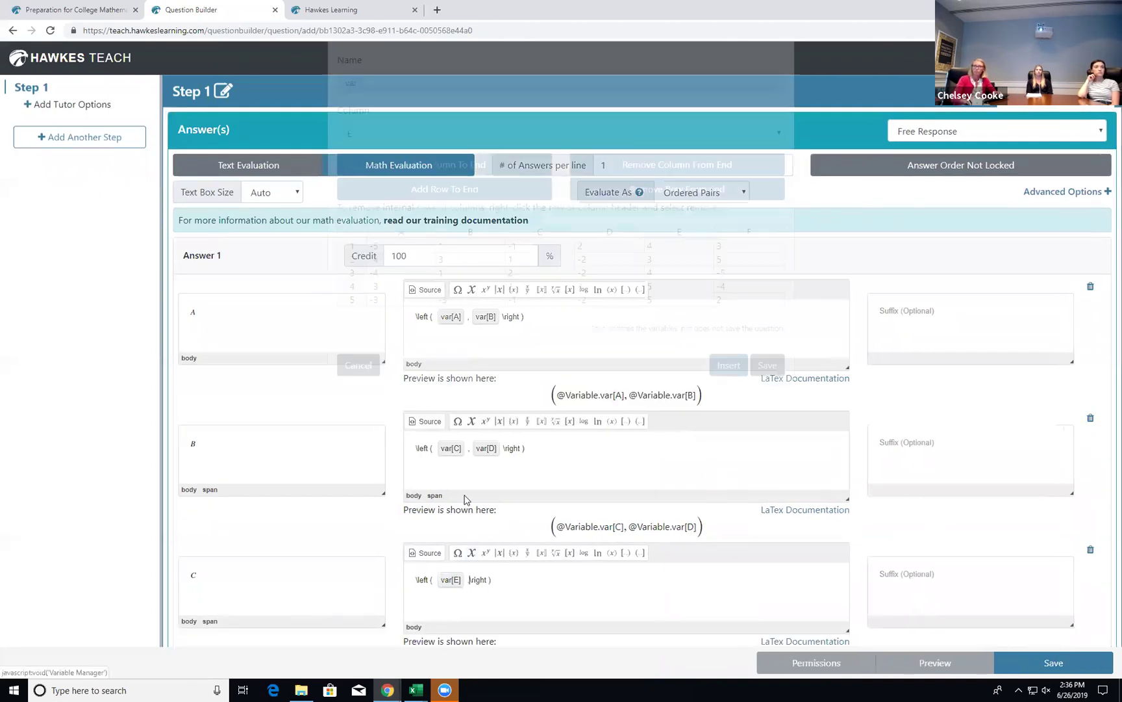
{"action": "left_click", "coordinate": [412, 252]}
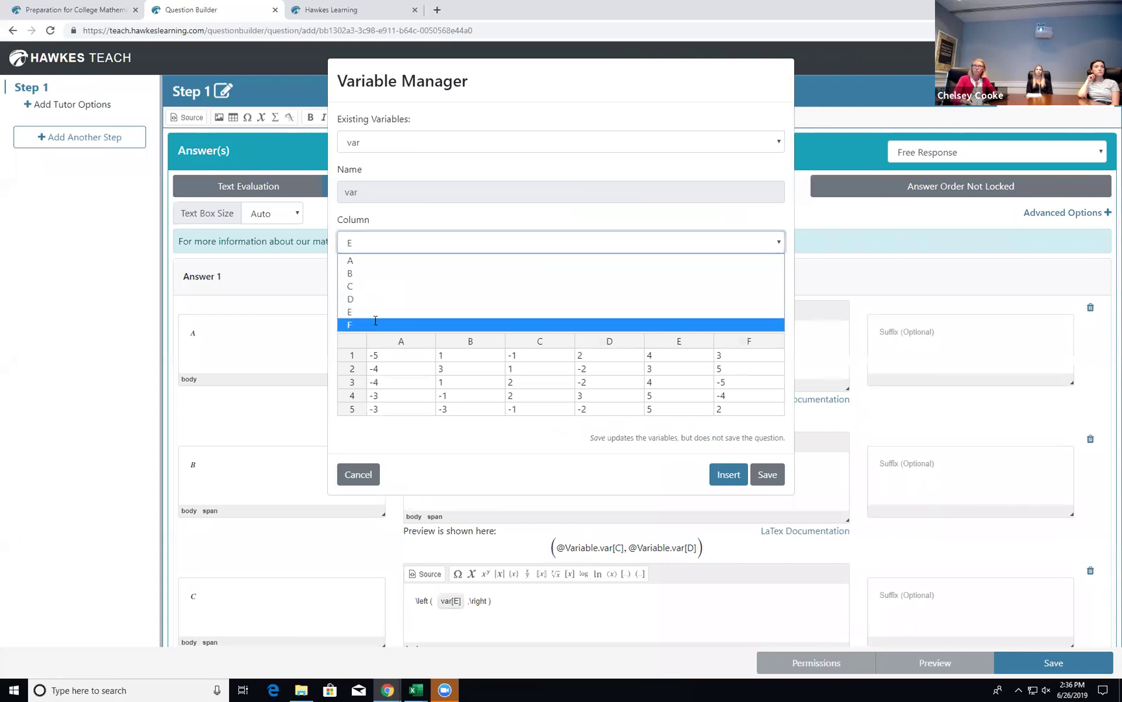
{"action": "left_click", "coordinate": [376, 322]}
{"action": "left_click", "coordinate": [722, 473]}
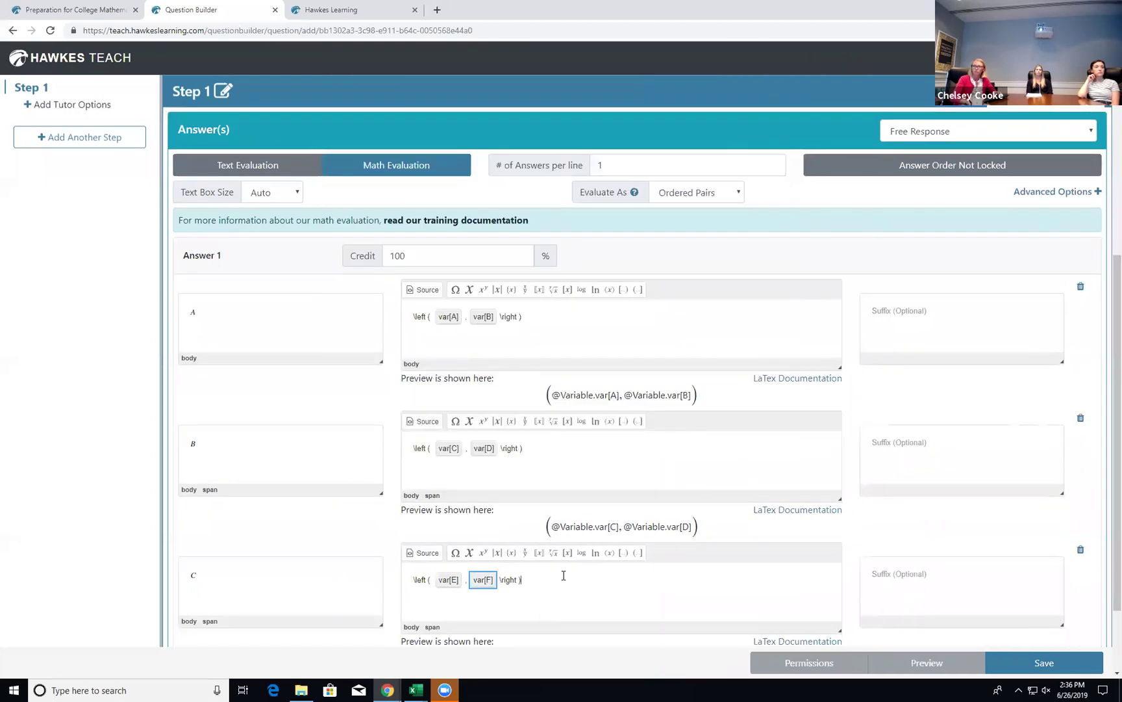
Check the three ordered-pair answers and lock the answer order.
{"action": "scroll", "coordinate": [680, 392], "scroll_direction": "up", "scroll_amount": 4}
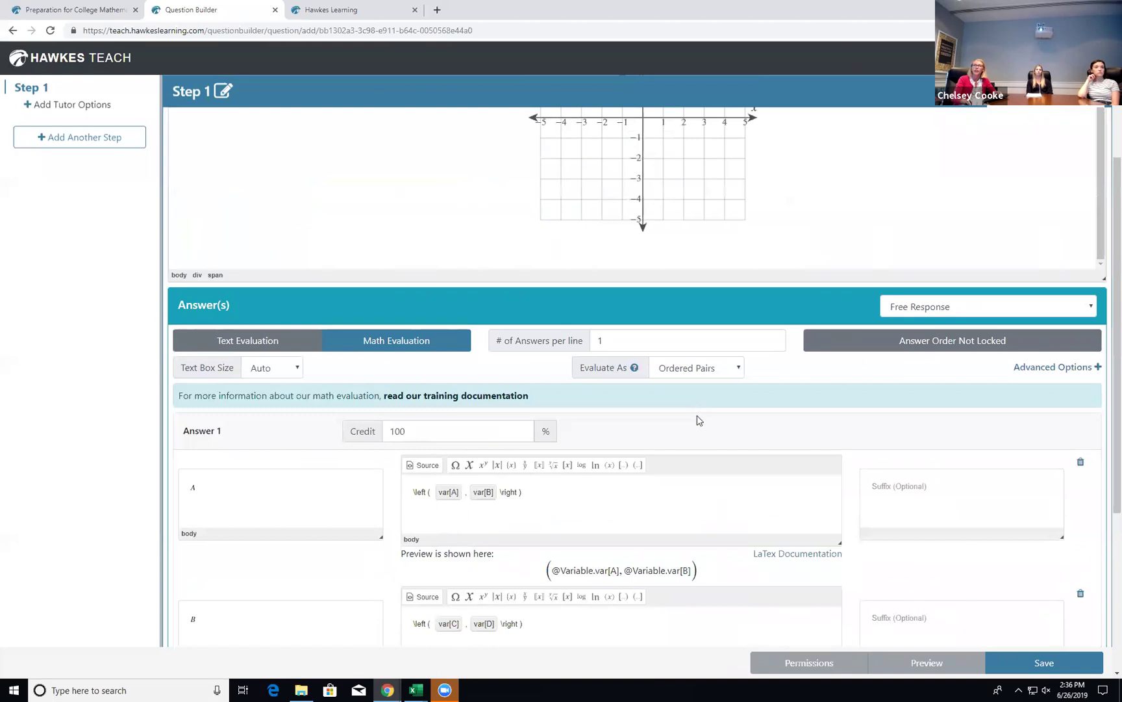
{"action": "scroll", "coordinate": [664, 370], "scroll_direction": "down", "scroll_amount": 3}
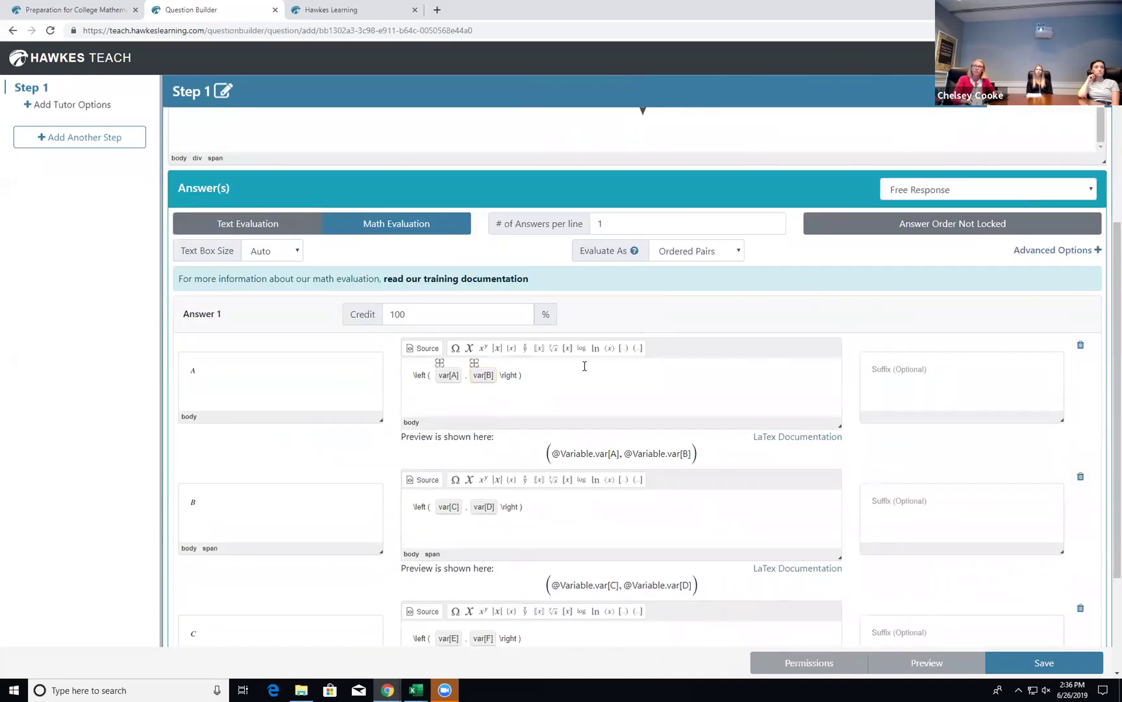
{"action": "scroll", "coordinate": [480, 363], "scroll_direction": "down", "scroll_amount": 2}
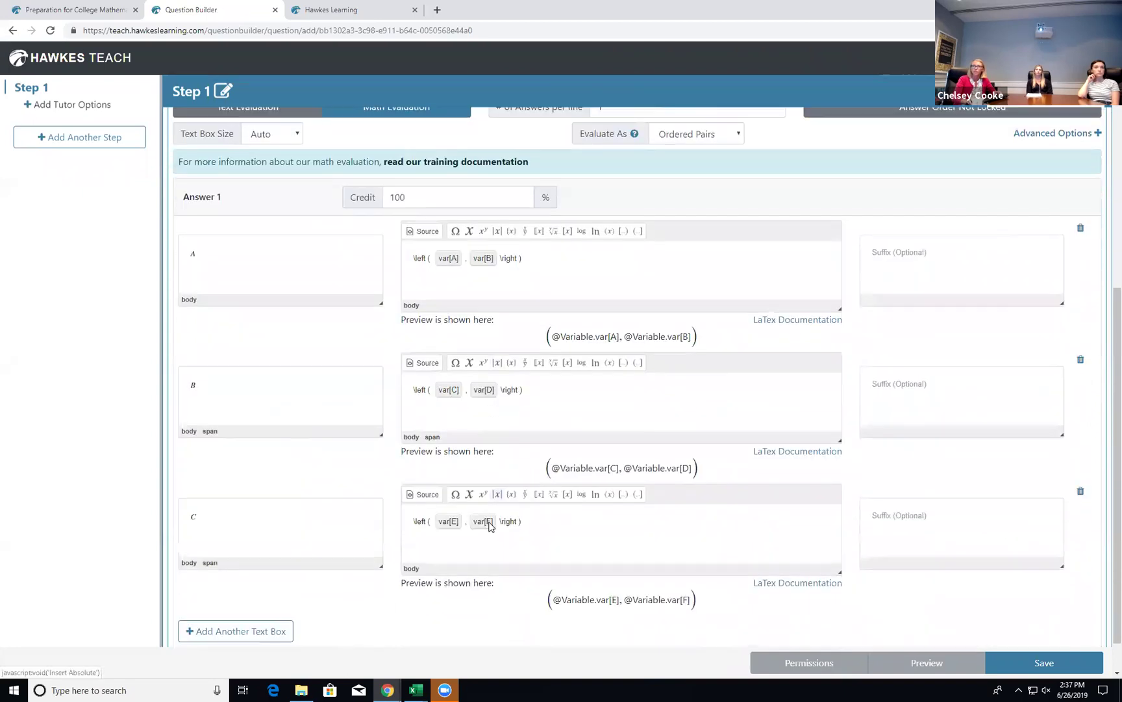
{"action": "scroll", "coordinate": [539, 406], "scroll_direction": "up", "scroll_amount": 1}
{"action": "scroll", "coordinate": [544, 415], "scroll_direction": "up", "scroll_amount": 2}
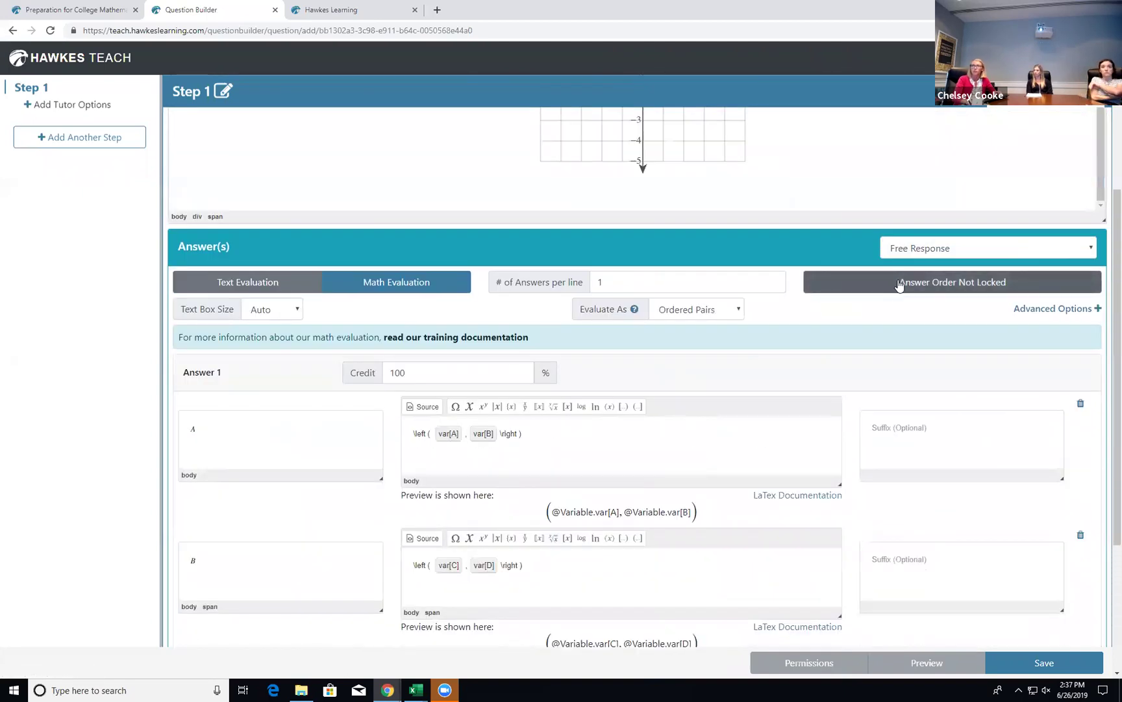
{"action": "left_click", "coordinate": [899, 283]}
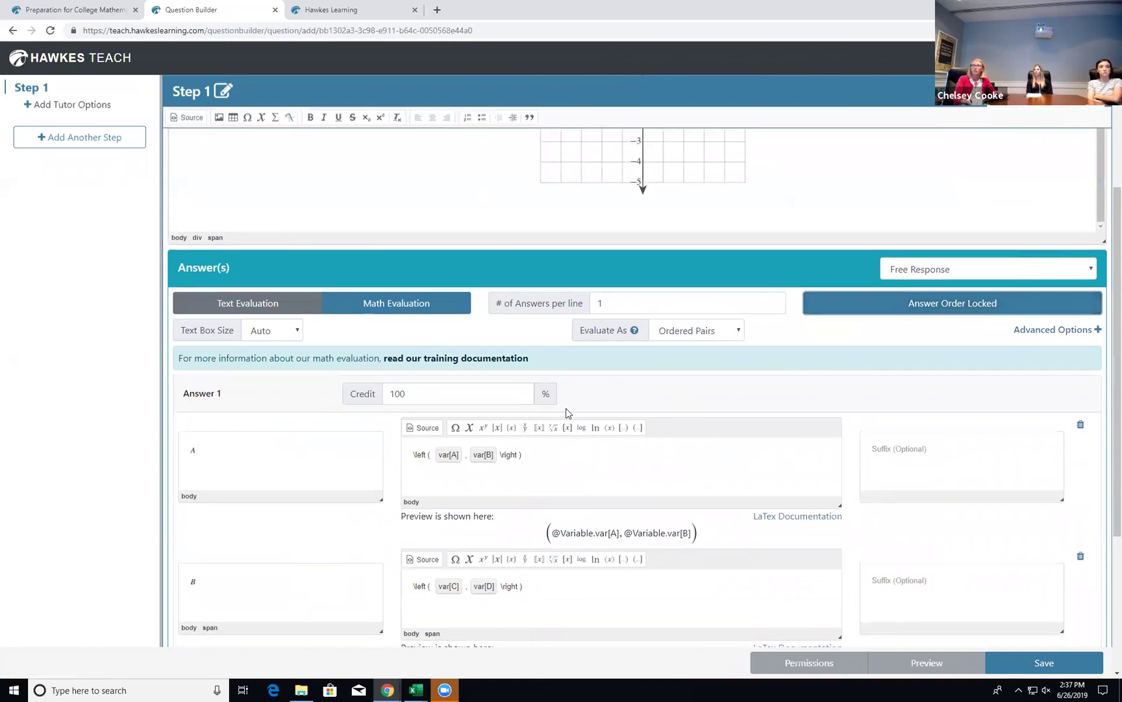
Save the question with the name PCM2 8.1 and low difficulty.
{"action": "scroll", "coordinate": [623, 455], "scroll_direction": "down", "scroll_amount": 1}
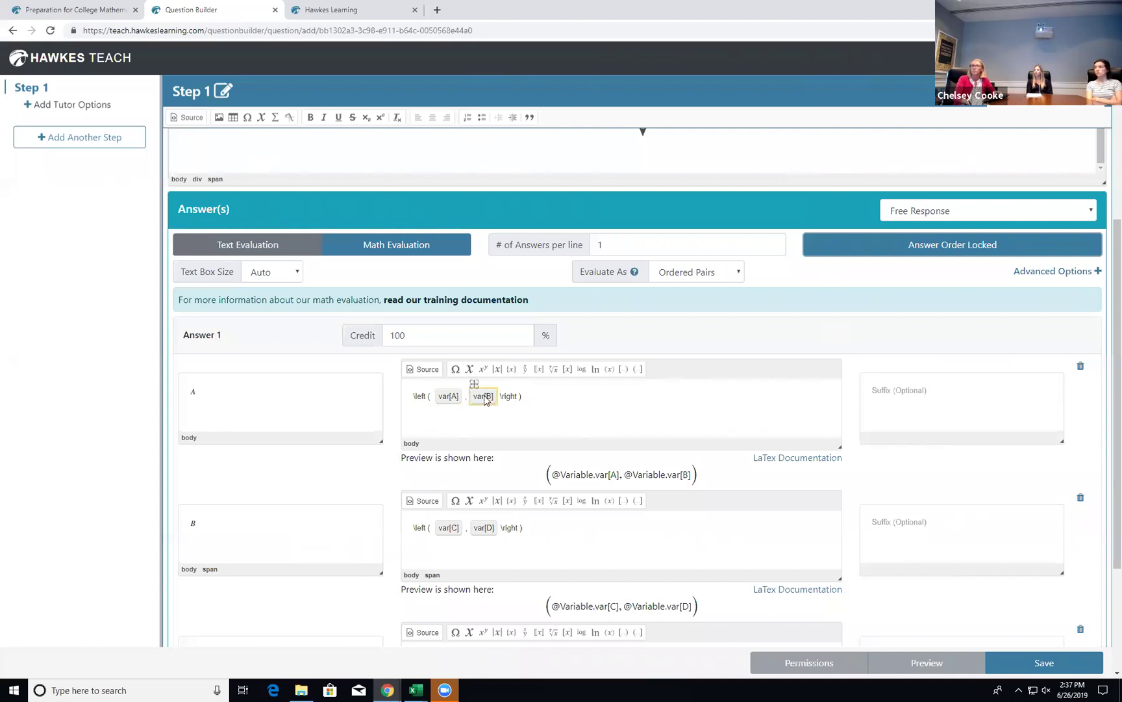
{"action": "scroll", "coordinate": [494, 442], "scroll_direction": "down", "scroll_amount": 1}
{"action": "scroll", "coordinate": [511, 408], "scroll_direction": "down", "scroll_amount": 1}
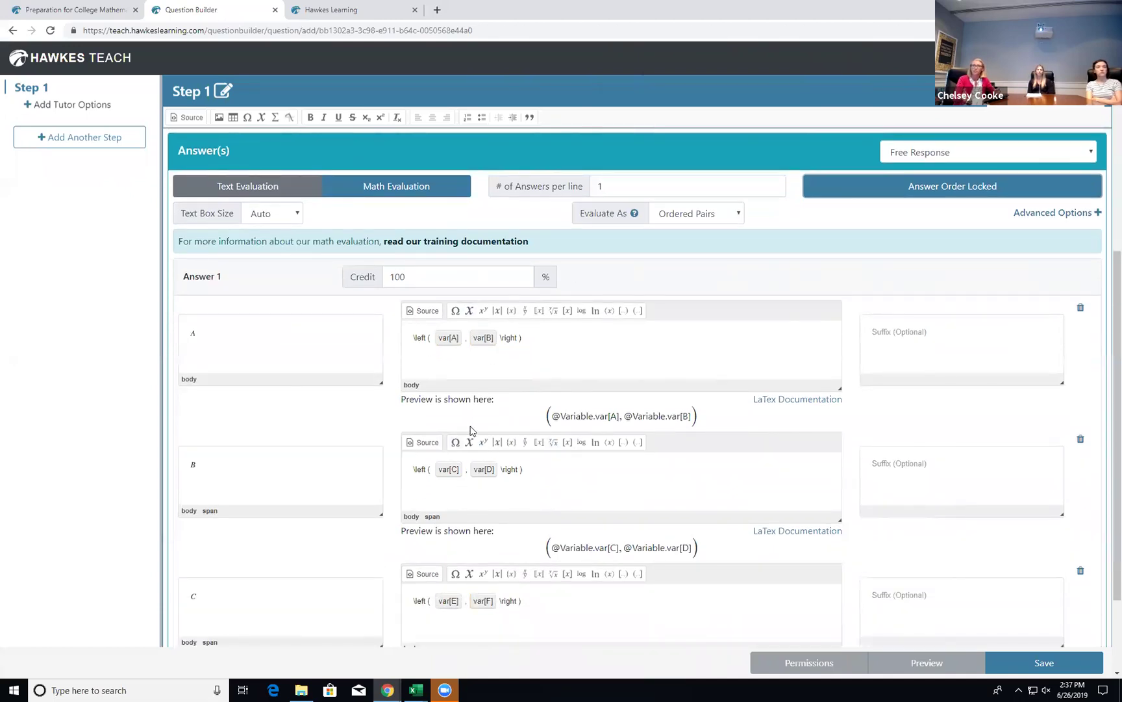
{"action": "scroll", "coordinate": [653, 369], "scroll_direction": "up", "scroll_amount": 2}
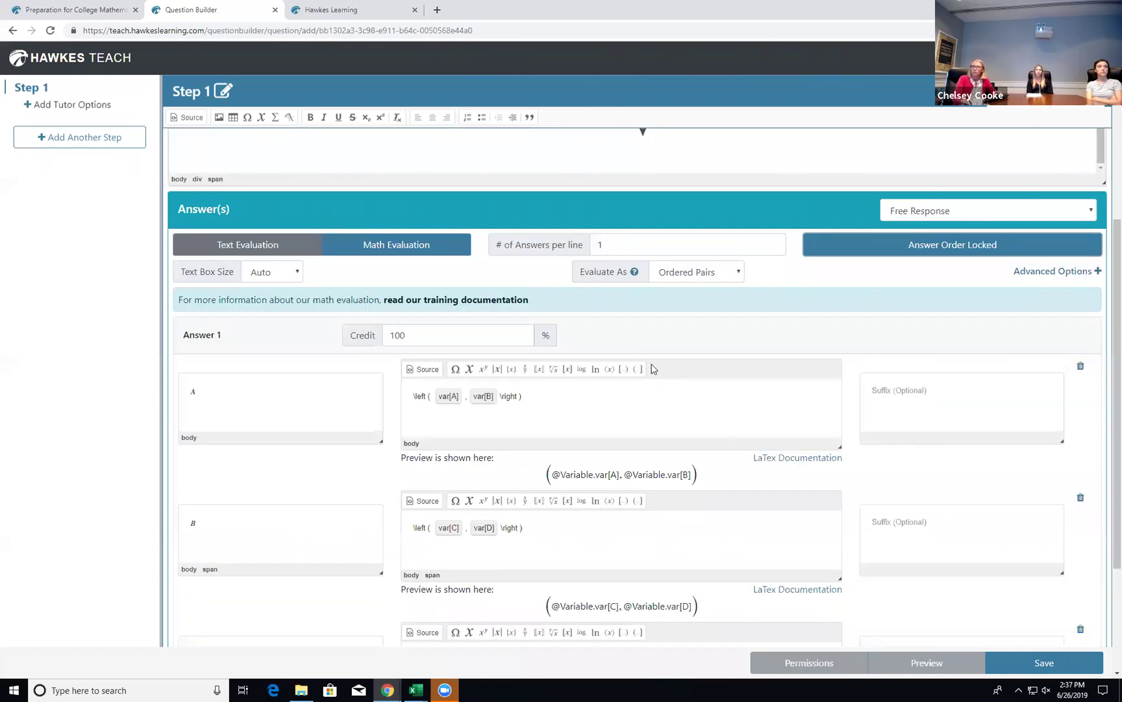
{"action": "left_click", "coordinate": [1010, 662]}
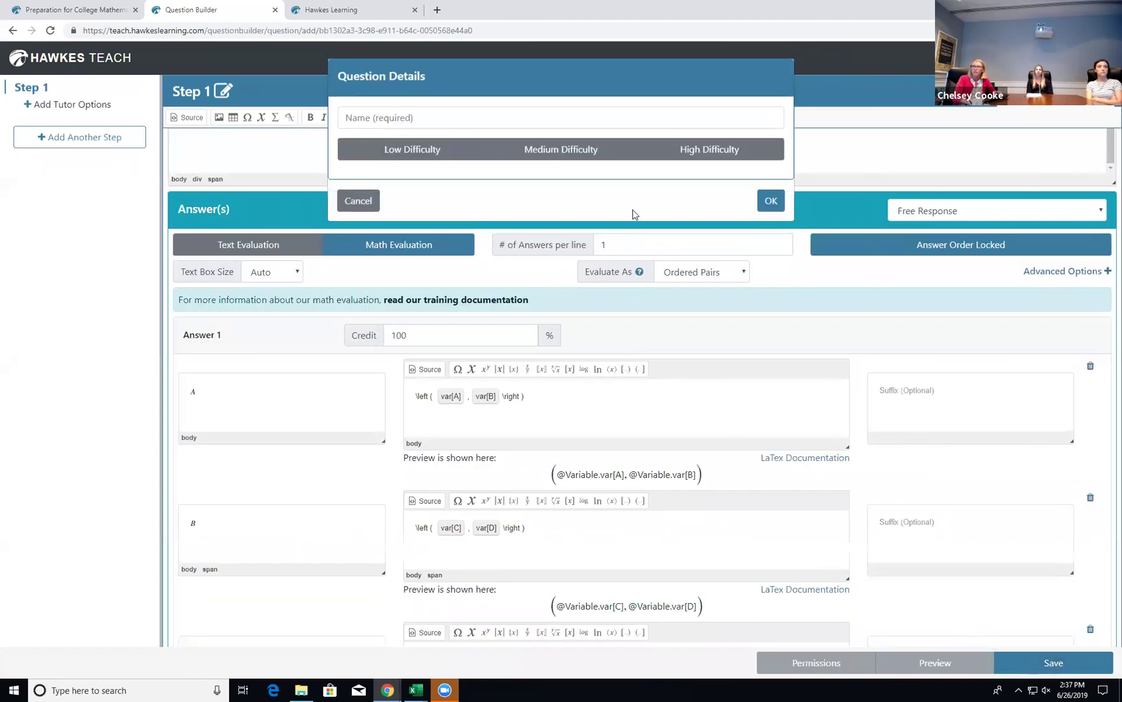
{"action": "left_click", "coordinate": [444, 119]}
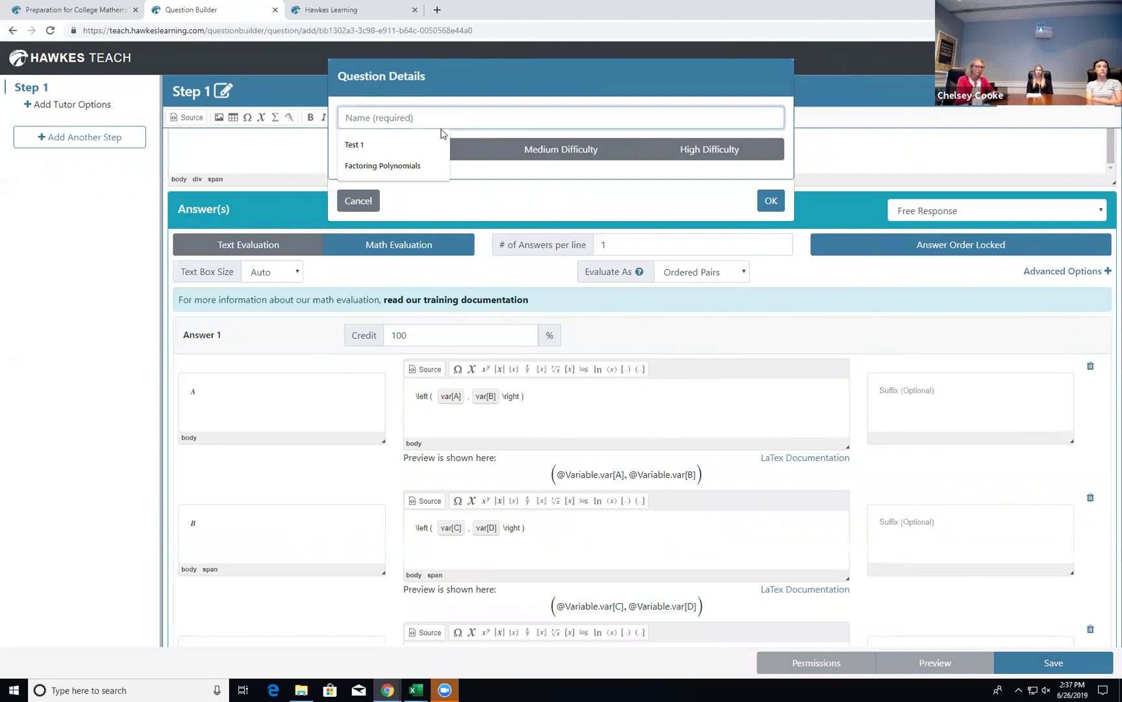
{"action": "type", "text": "PCM2 8.1"}
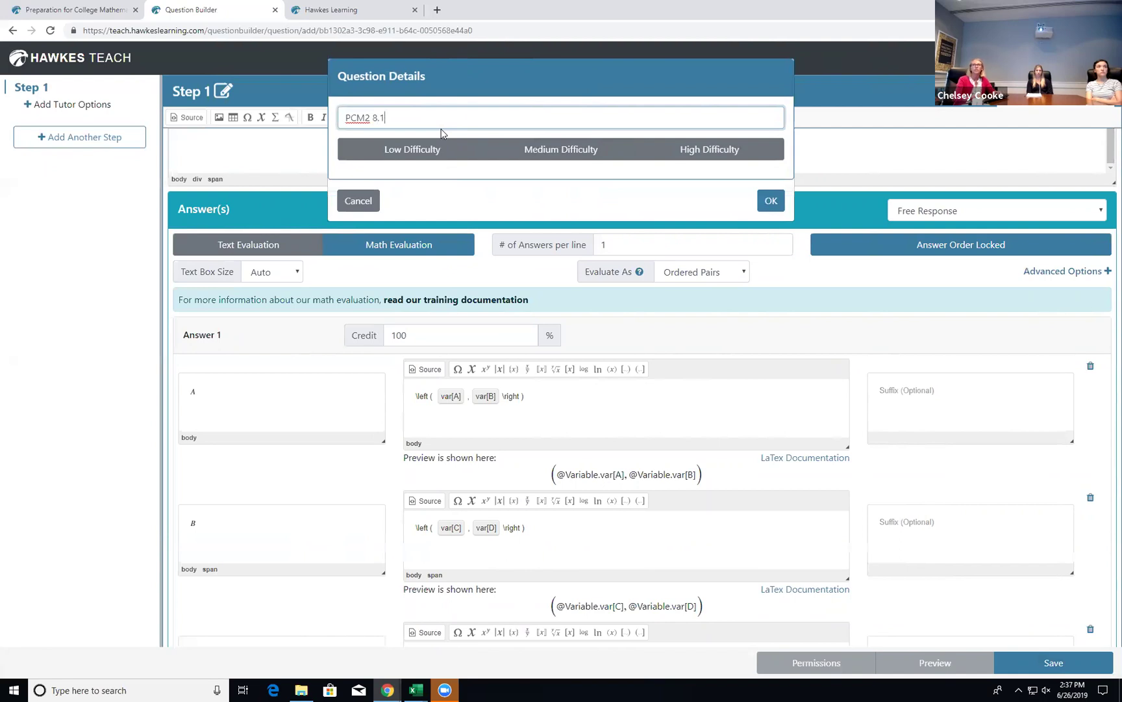
{"action": "left_click", "coordinate": [433, 150]}
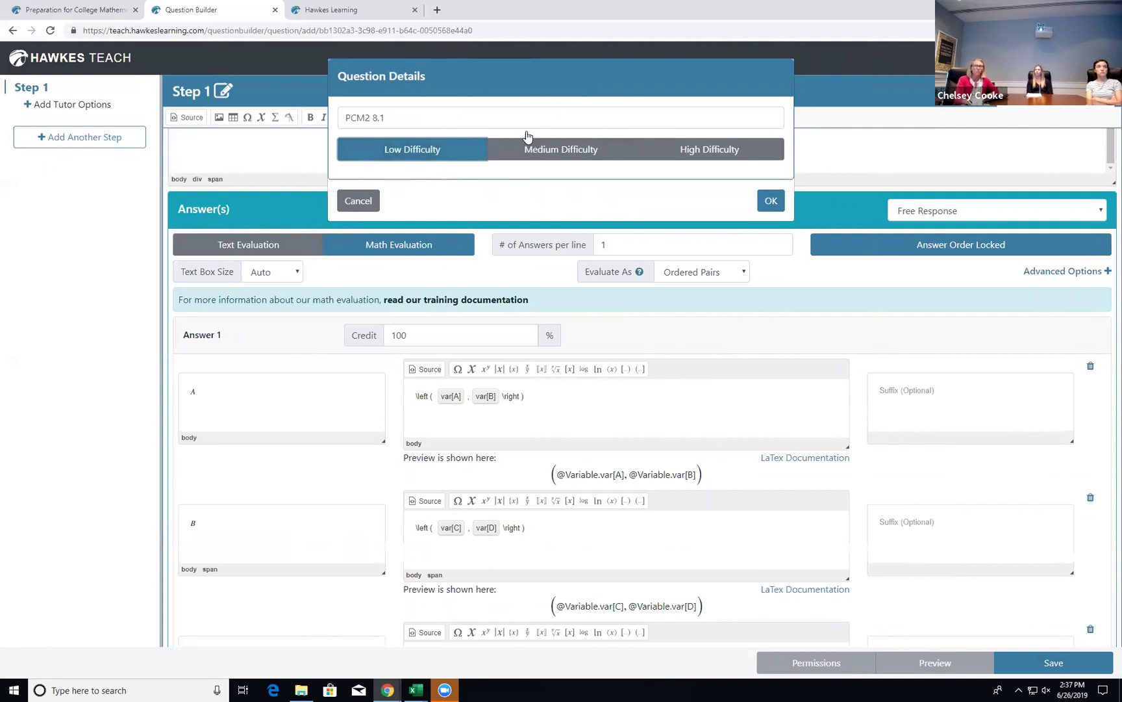
{"action": "left_click", "coordinate": [768, 205]}
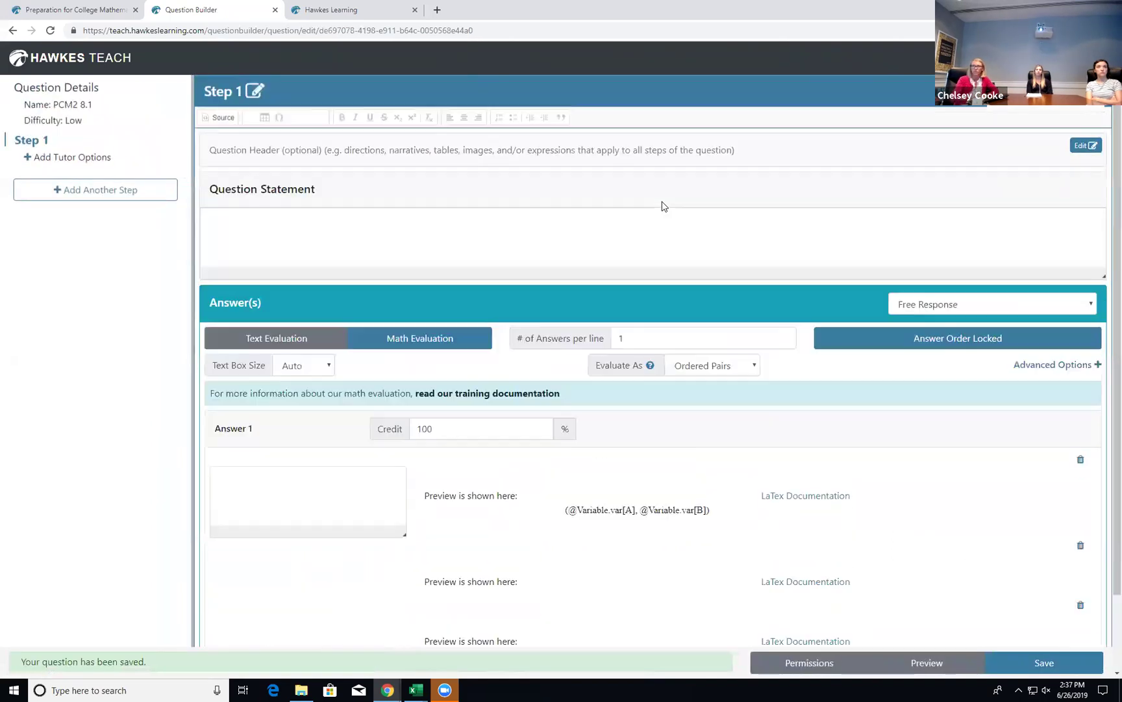
Preview the question and generate new values three times to compare the graph's points with the listed answers.
{"action": "left_click", "coordinate": [912, 663]}
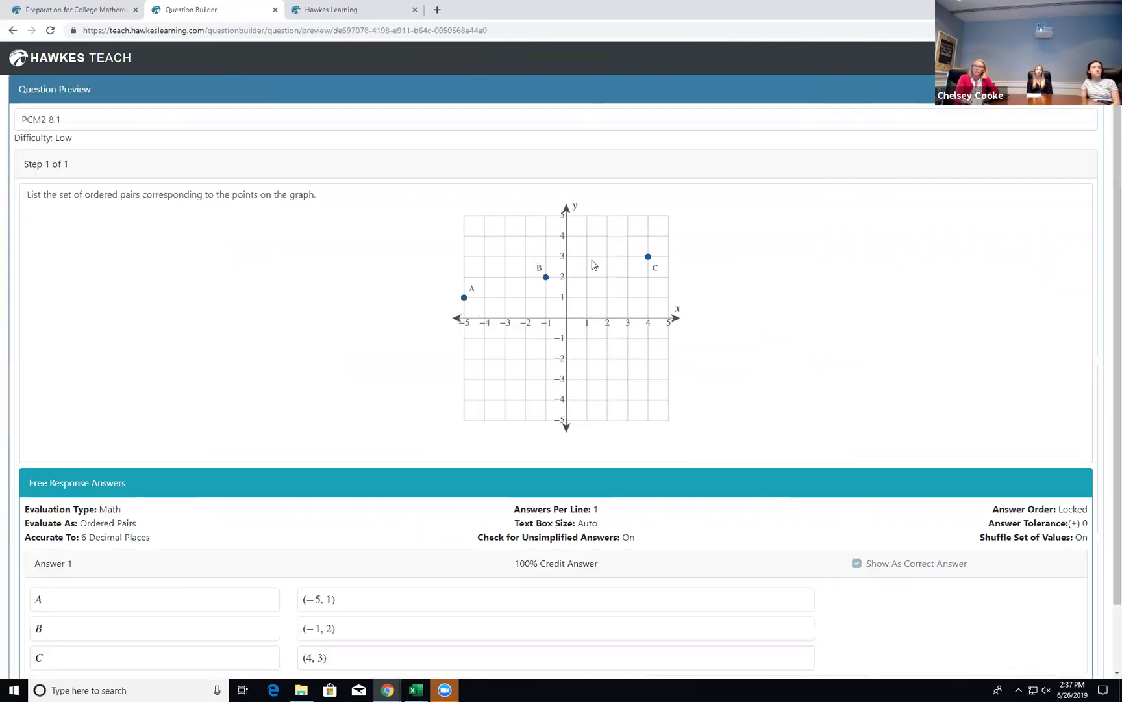
{"action": "scroll", "coordinate": [516, 323], "scroll_direction": "down", "scroll_amount": 1}
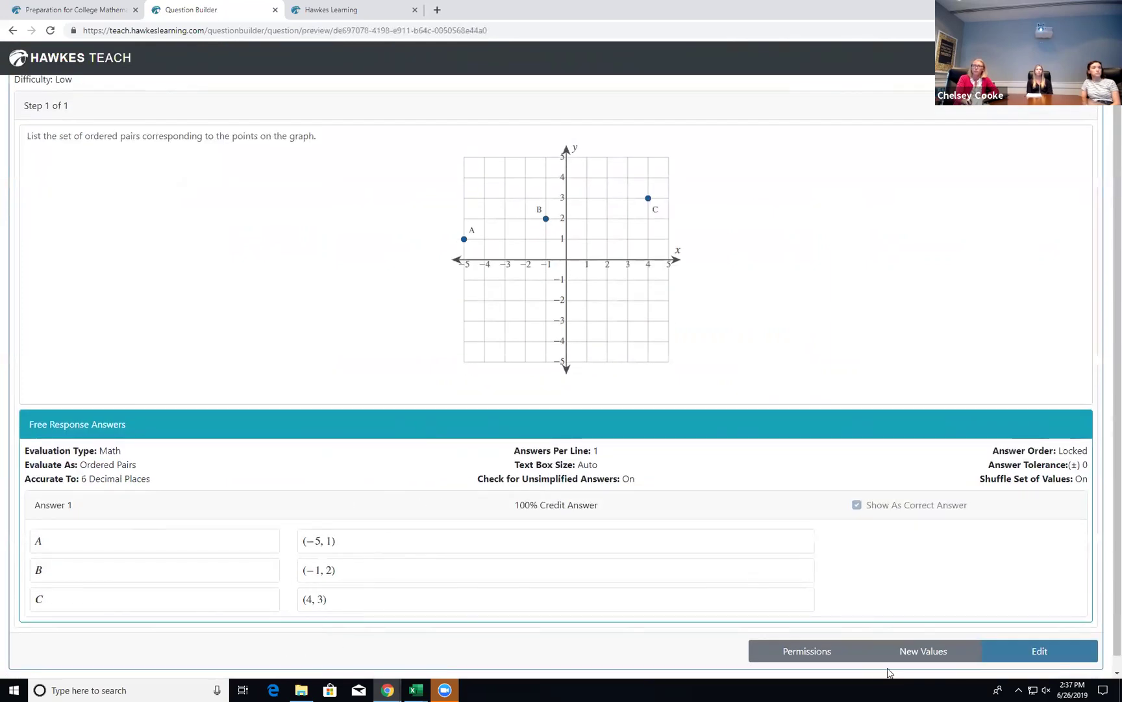
{"action": "left_click", "coordinate": [913, 659]}
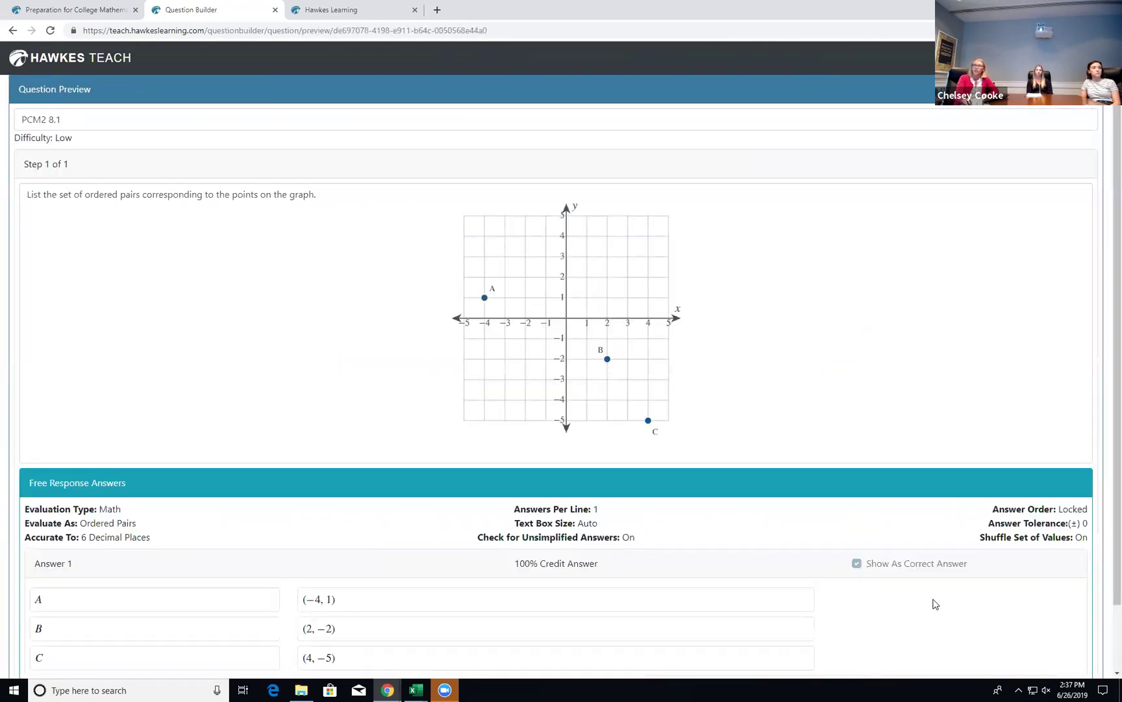
{"action": "scroll", "coordinate": [935, 604], "scroll_direction": "down", "scroll_amount": 1}
{"action": "left_click", "coordinate": [922, 638]}
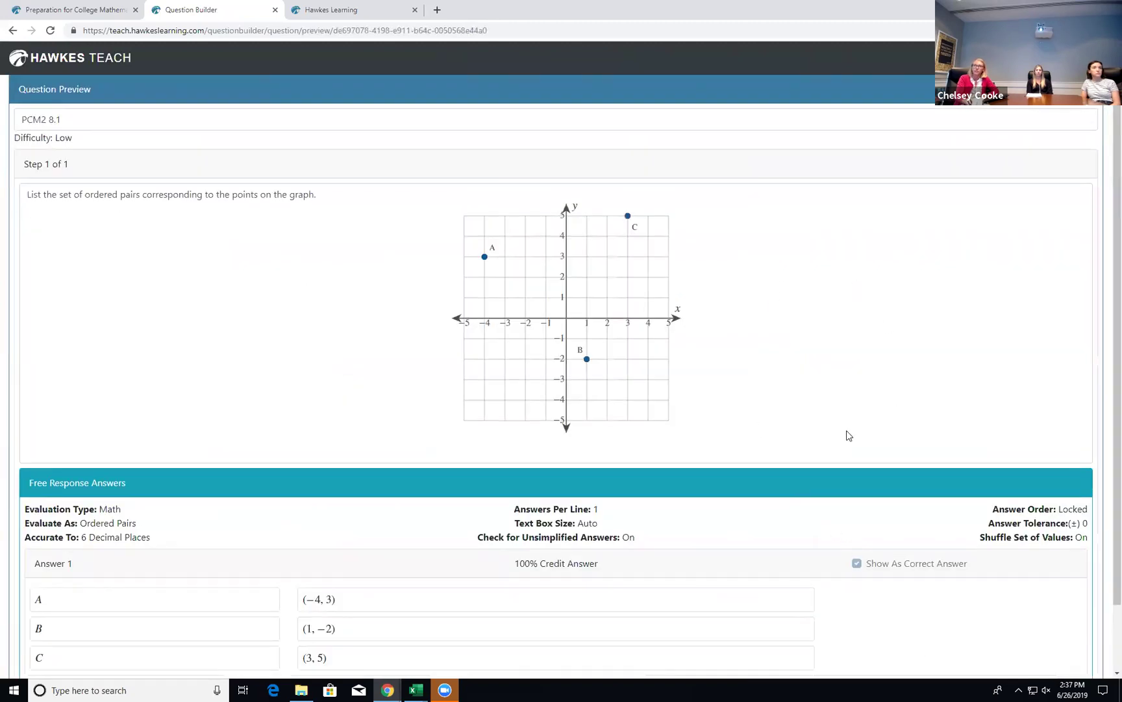
{"action": "scroll", "coordinate": [897, 591], "scroll_direction": "down", "scroll_amount": 1}
{"action": "left_click", "coordinate": [912, 634]}
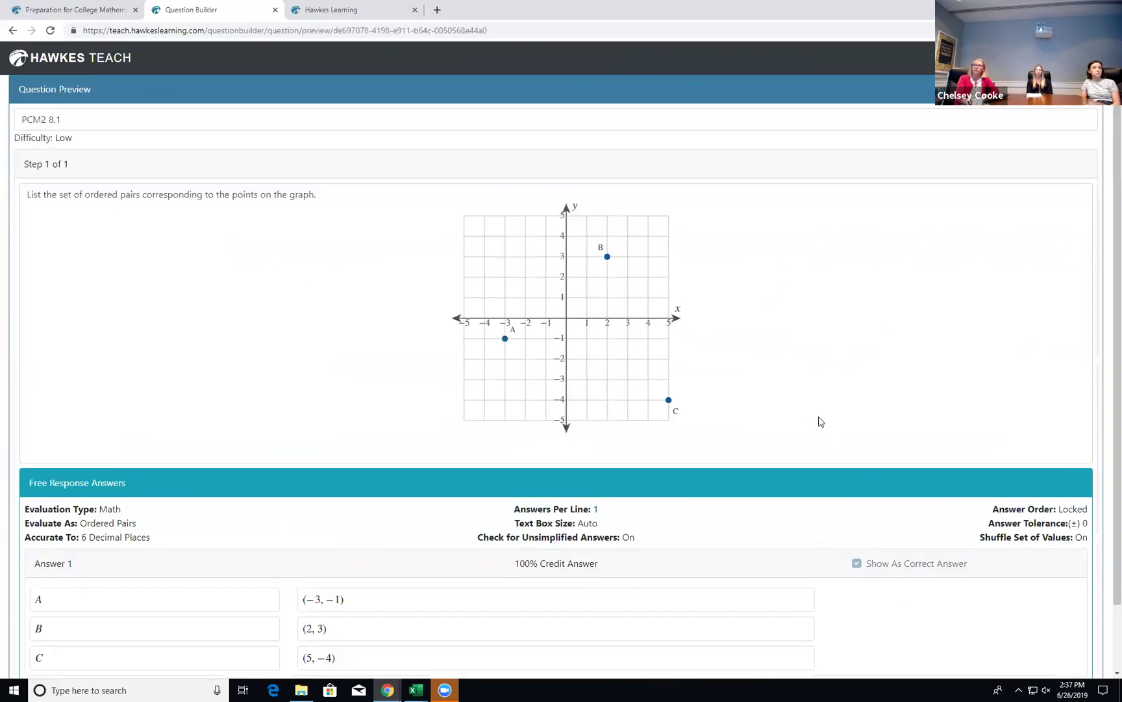
{"action": "scroll", "coordinate": [769, 393], "scroll_direction": "down", "scroll_amount": 1}
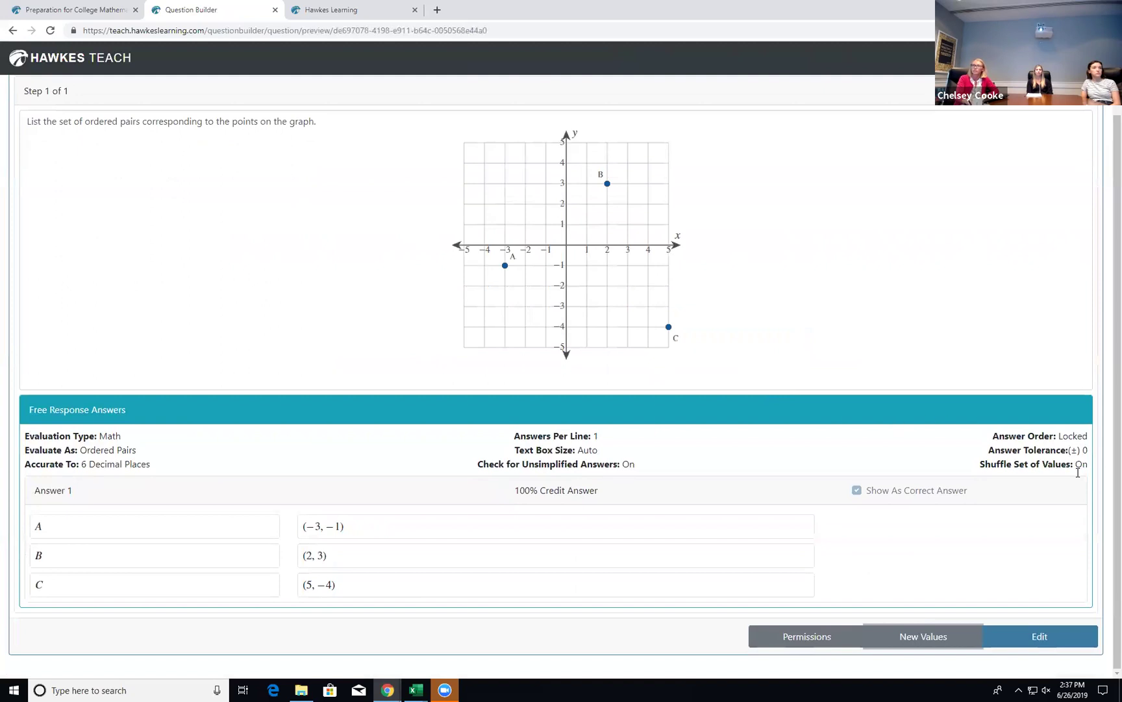
Reopen the question for editing and look over its three answer text boxes and the options for adding more.
{"action": "left_click", "coordinate": [1076, 640]}
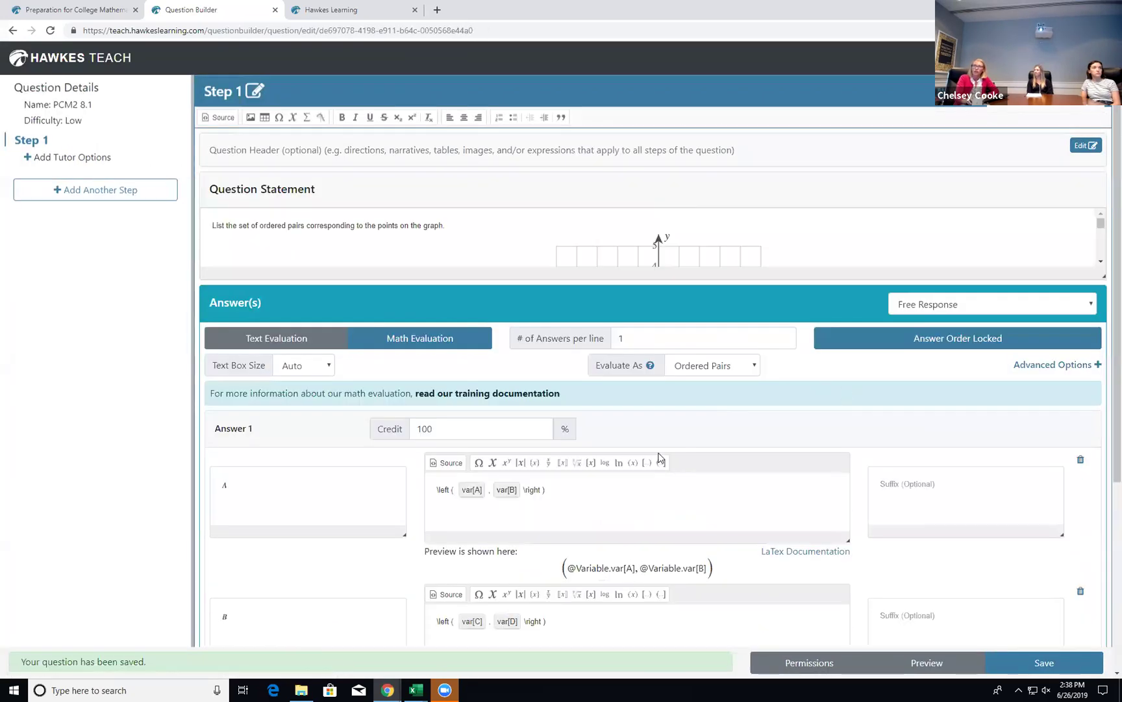
{"action": "scroll", "coordinate": [585, 454], "scroll_direction": "down", "scroll_amount": 4}
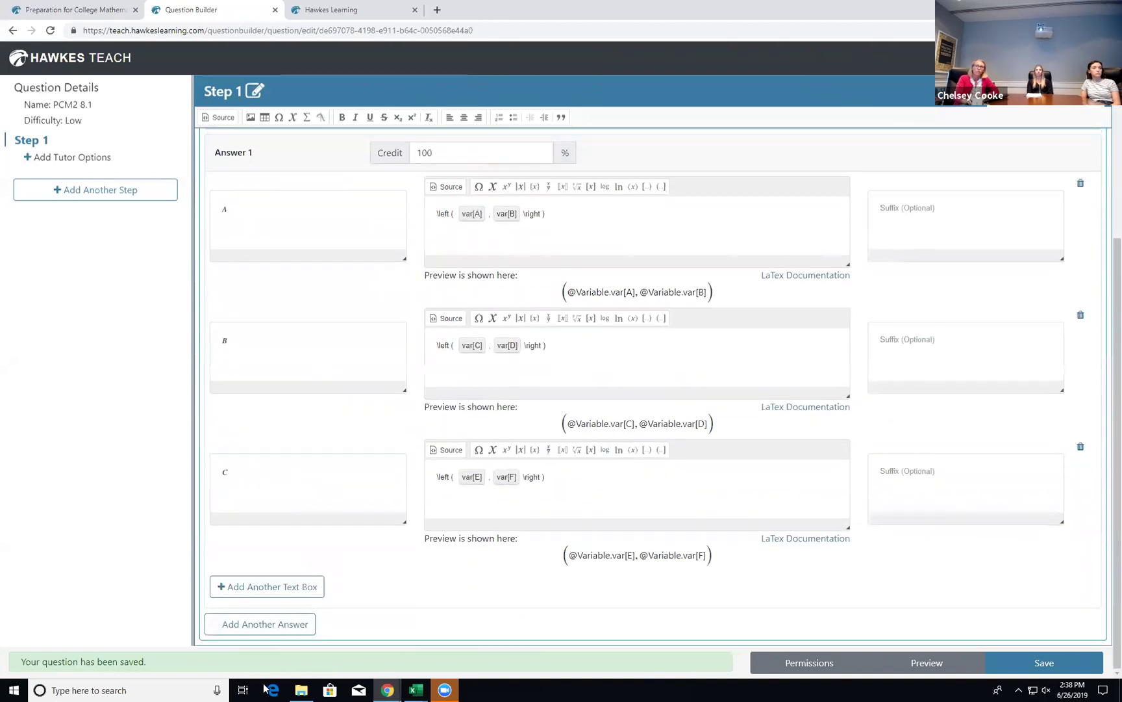
{"action": "left_click", "coordinate": [295, 620]}
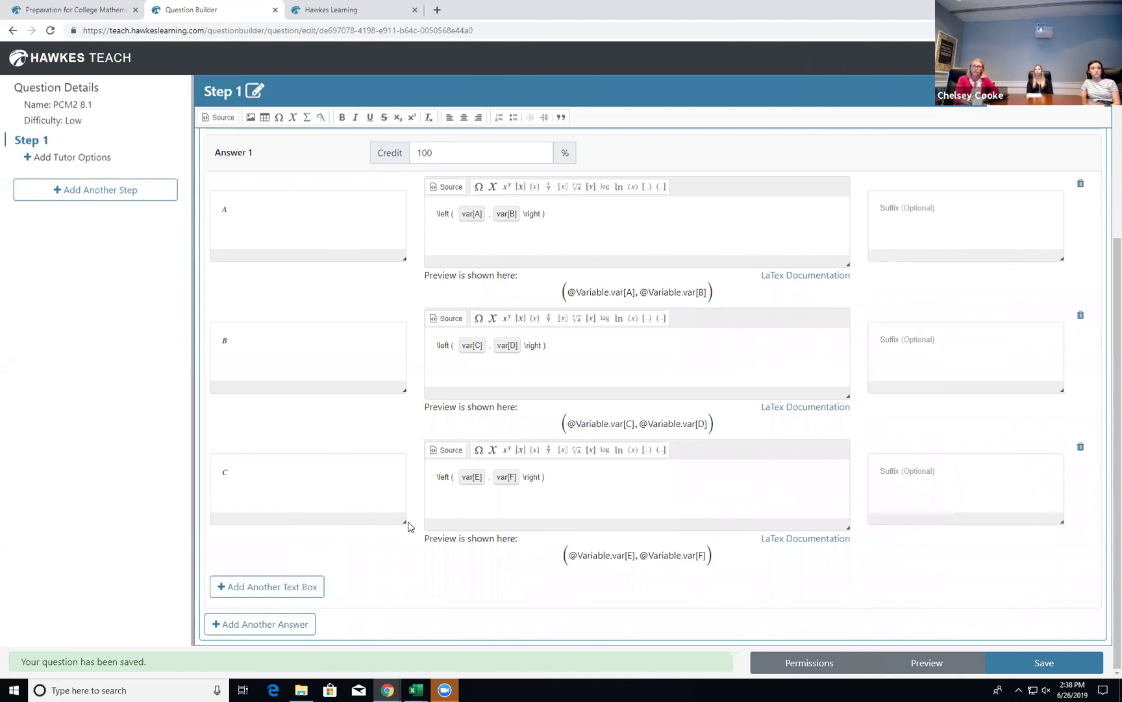
{"action": "scroll", "coordinate": [554, 452], "scroll_direction": "up", "scroll_amount": 1}
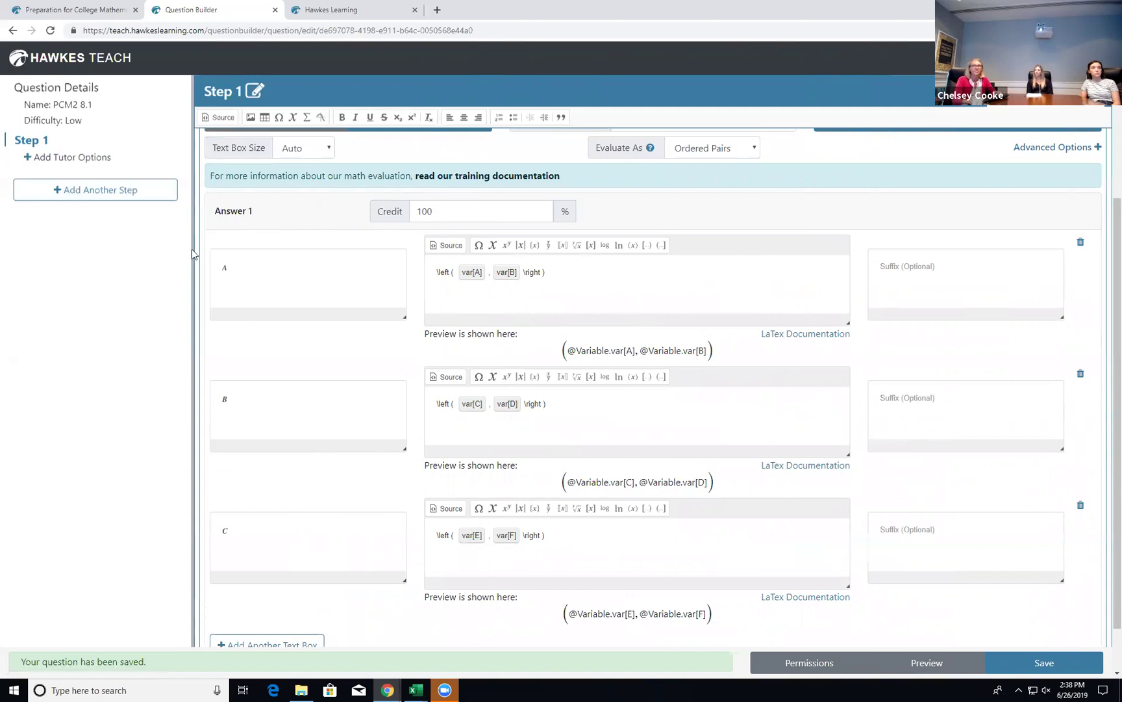
Preview question PCM2 8.1 again and return to the Question Builder's folder list.
{"action": "left_click", "coordinate": [927, 663]}
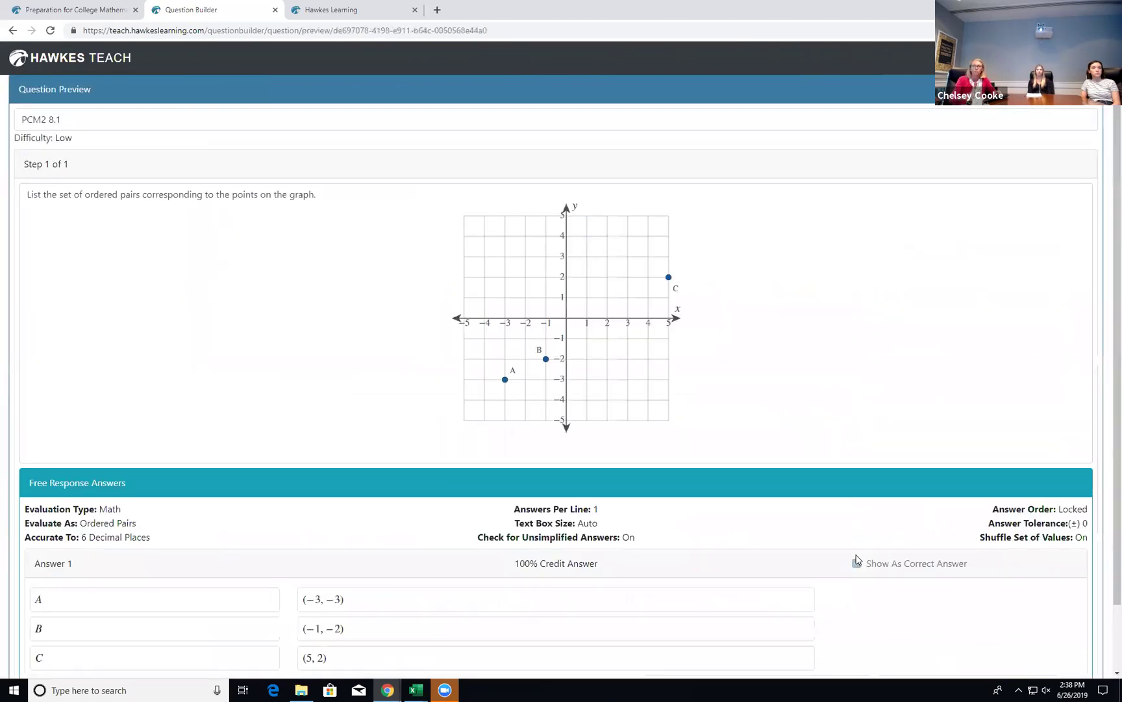
{"action": "left_click", "coordinate": [116, 65]}
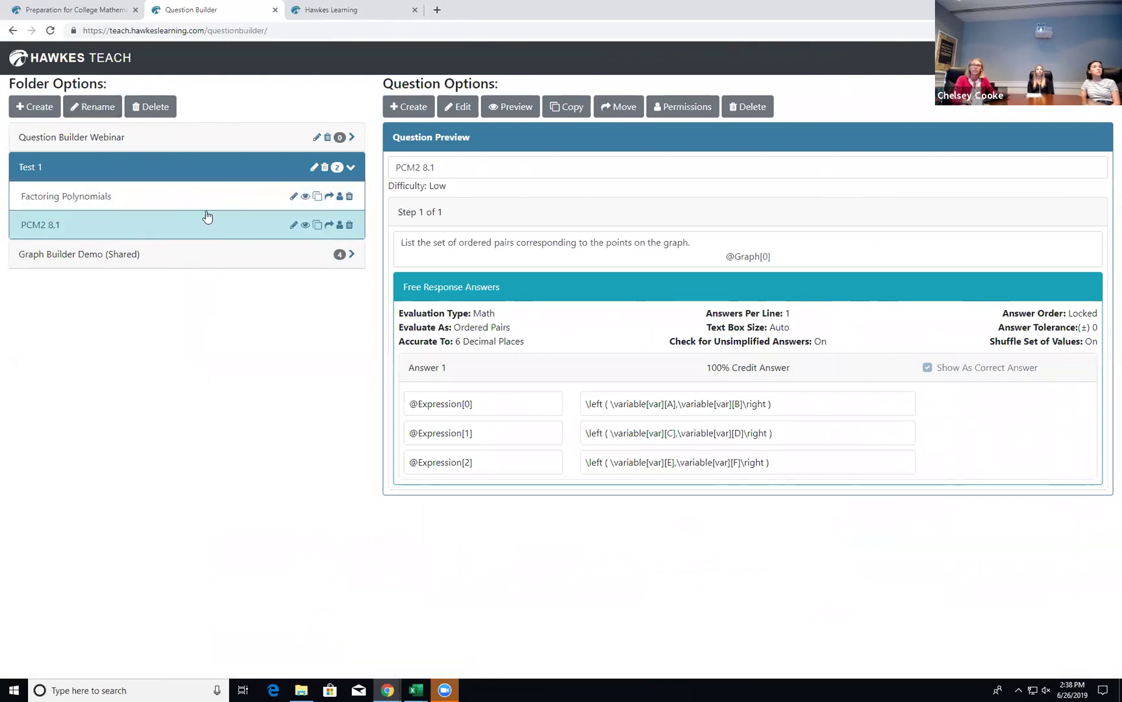
Switch to the course's WebTests page, dismiss the My WebTests filter prompt, and start creating a new test.
{"action": "left_click", "coordinate": [92, 16]}
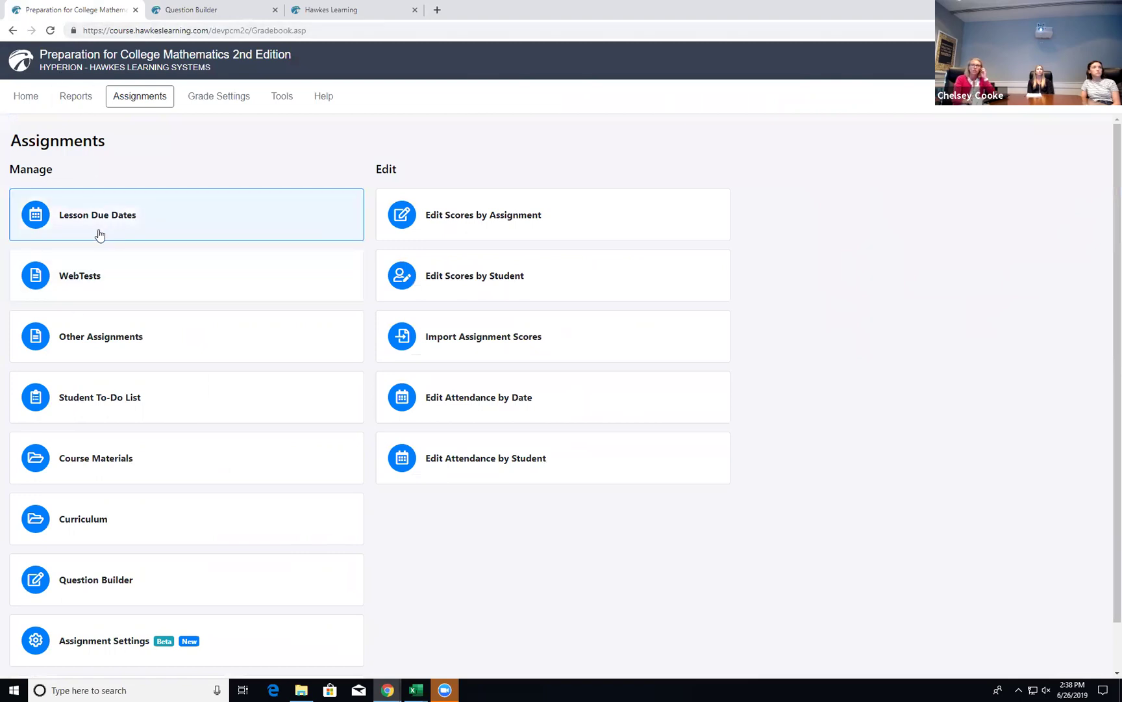
{"action": "left_click", "coordinate": [81, 286]}
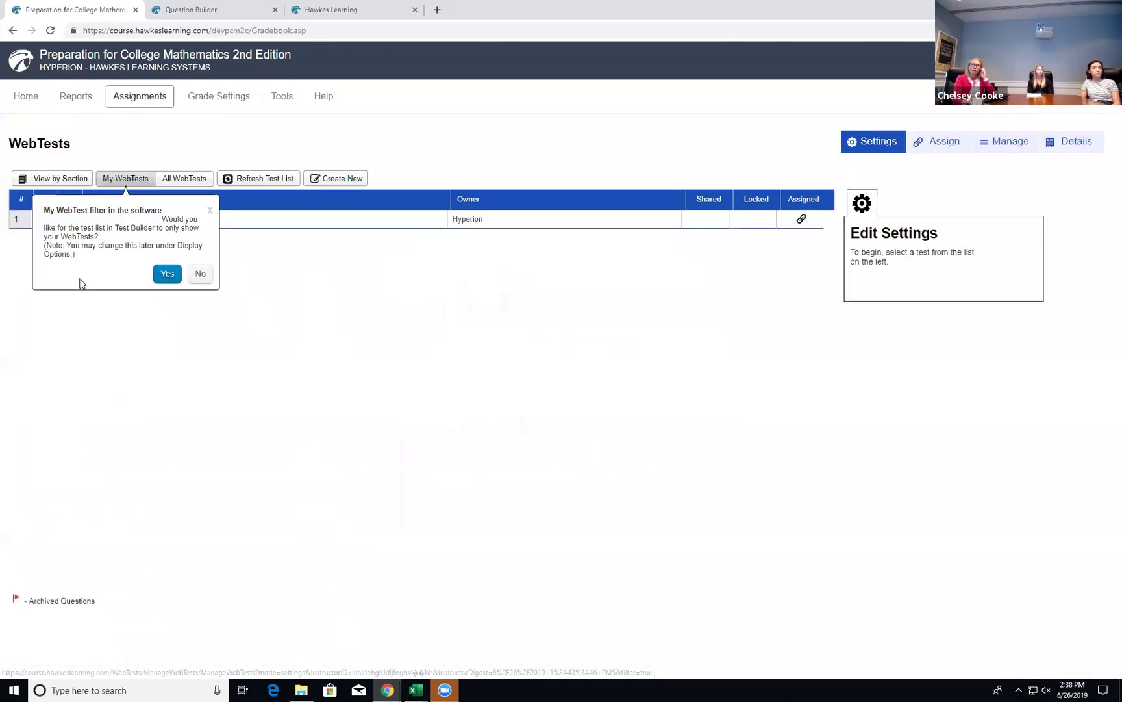
{"action": "left_click", "coordinate": [210, 211]}
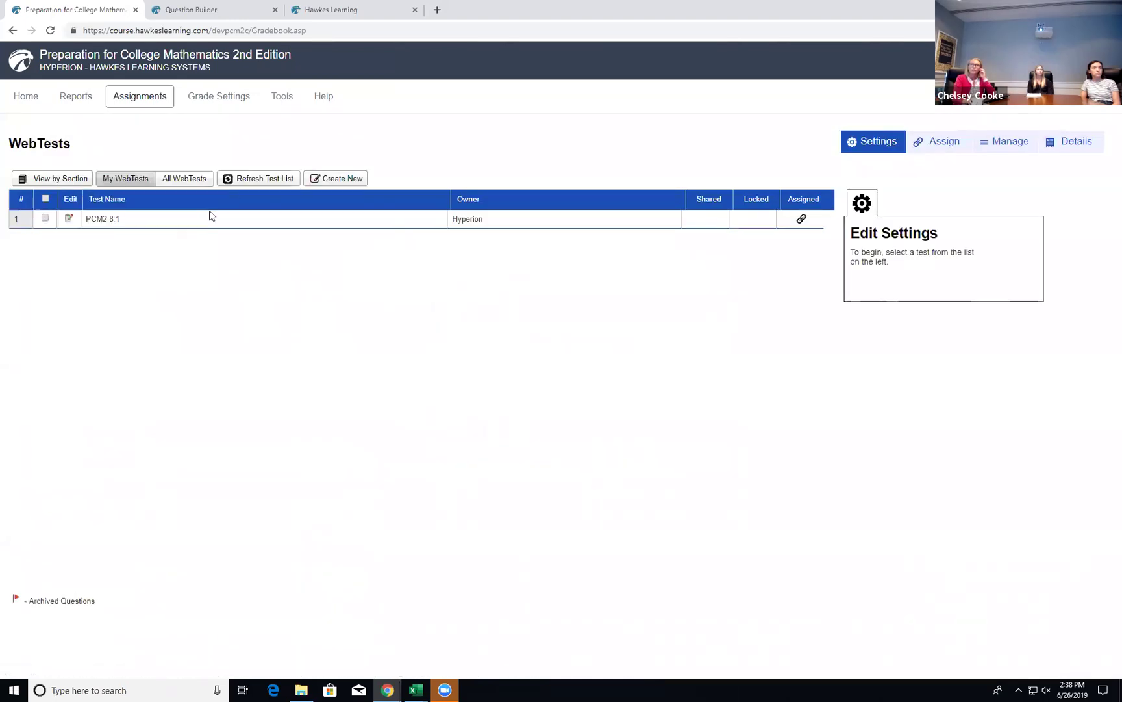
{"action": "left_click", "coordinate": [336, 179]}
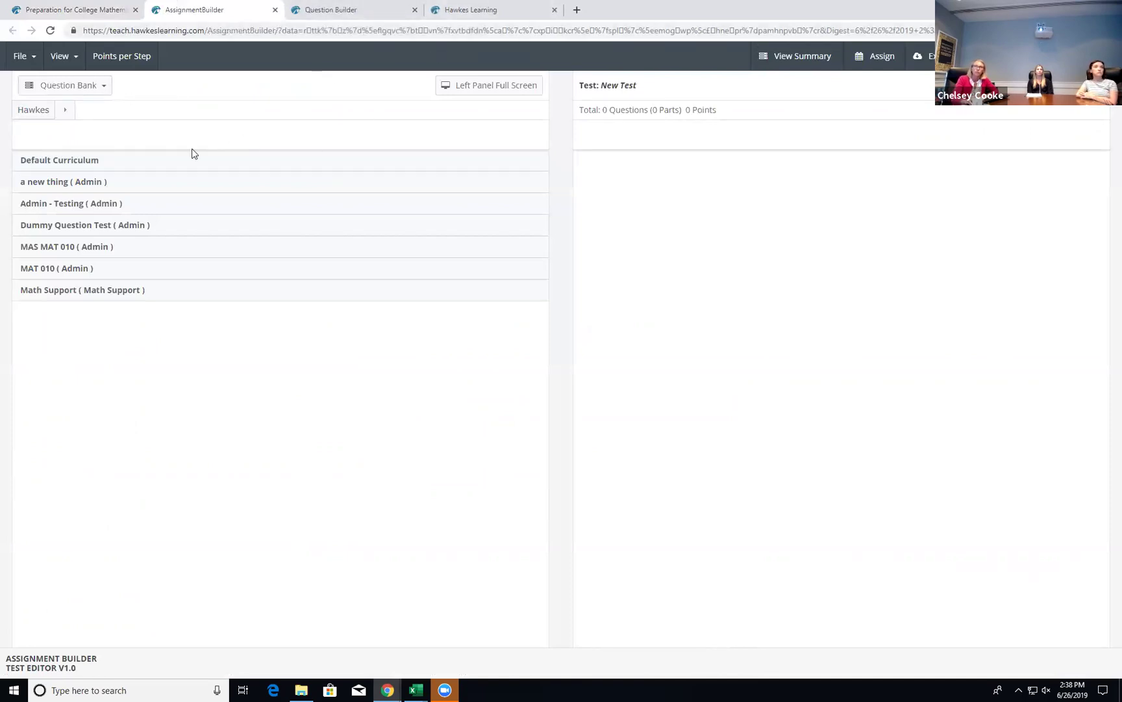
Show the instructor question bank and open its Test 1 (Web) folder to view the stored questions.
{"action": "left_click", "coordinate": [98, 86]}
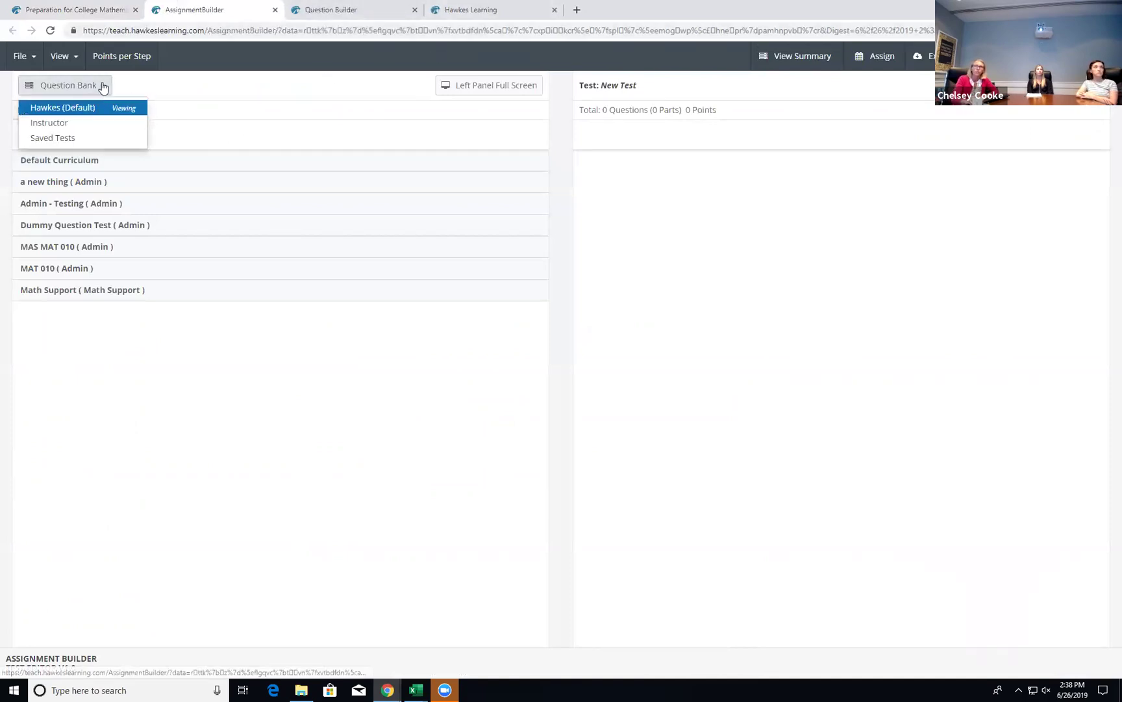
{"action": "left_click", "coordinate": [66, 126]}
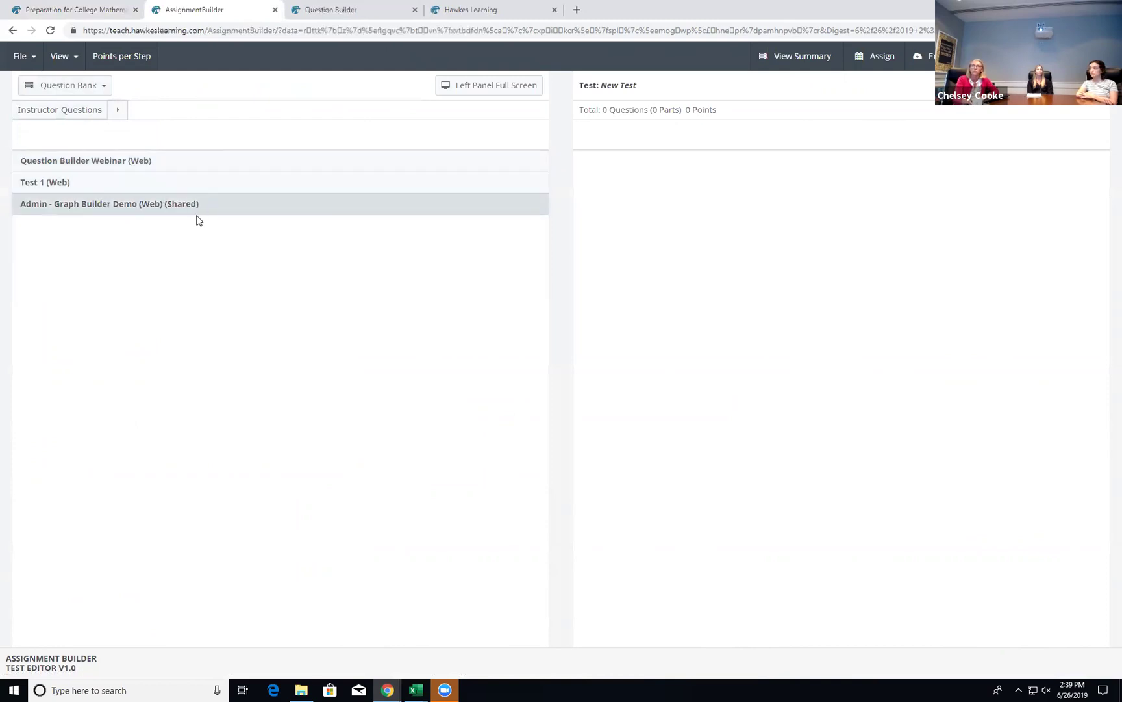
{"action": "left_click", "coordinate": [57, 184]}
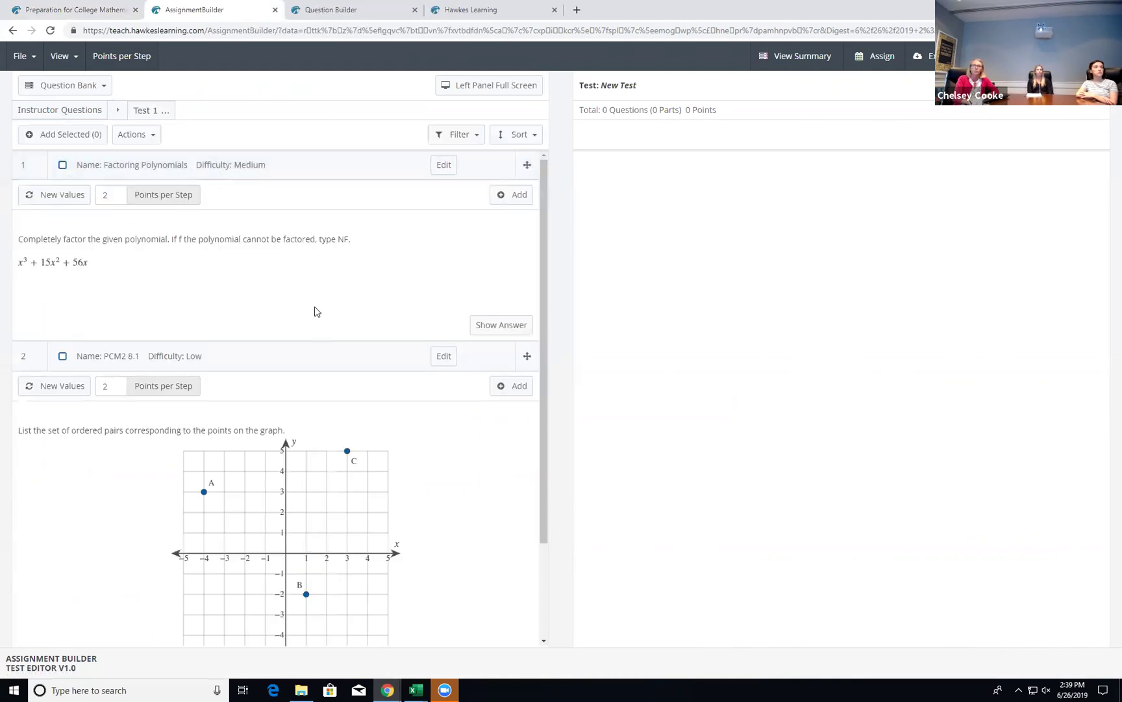
{"action": "scroll", "coordinate": [317, 311], "scroll_direction": "down", "scroll_amount": 2}
{"action": "scroll", "coordinate": [323, 305], "scroll_direction": "up", "scroll_amount": 2}
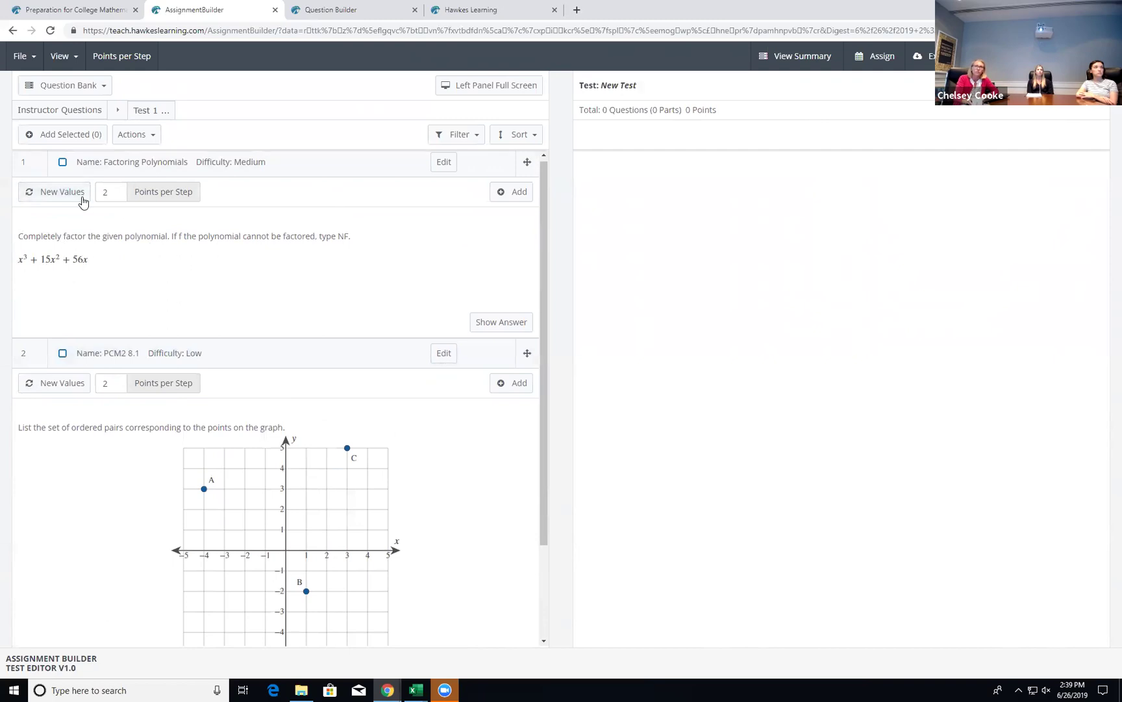
Generate new values for the Factoring Polynomials and PCM2 8.1 questions and show both questions' answers.
{"action": "left_click", "coordinate": [57, 195]}
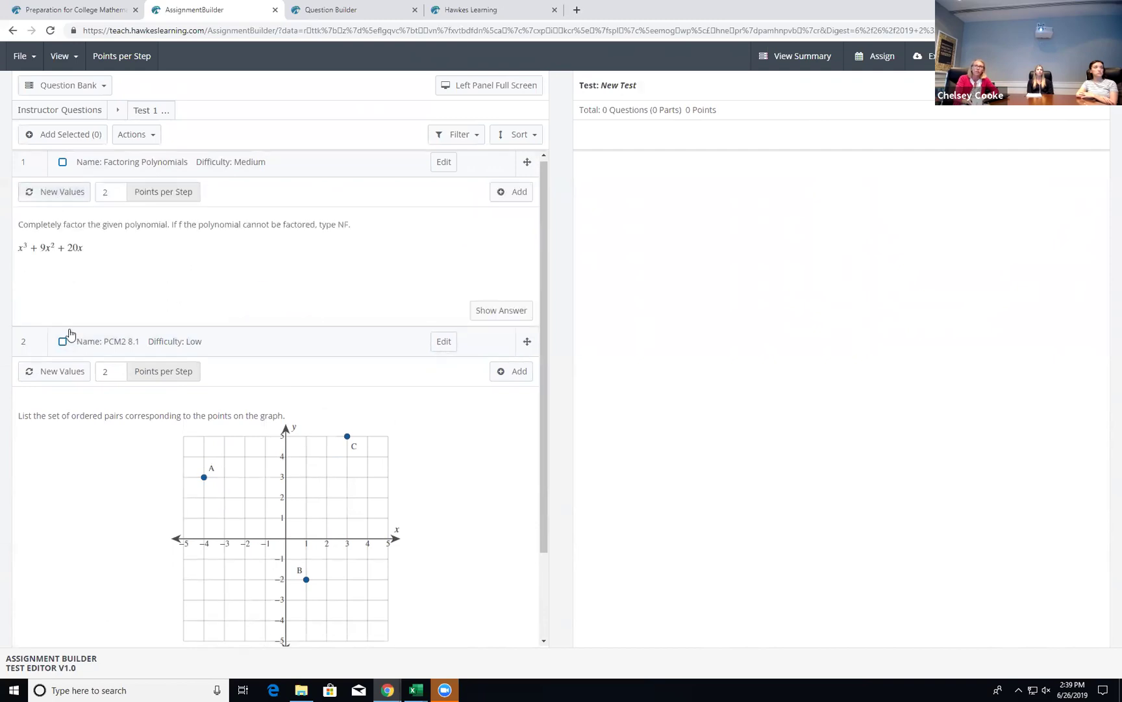
{"action": "left_click", "coordinate": [55, 371]}
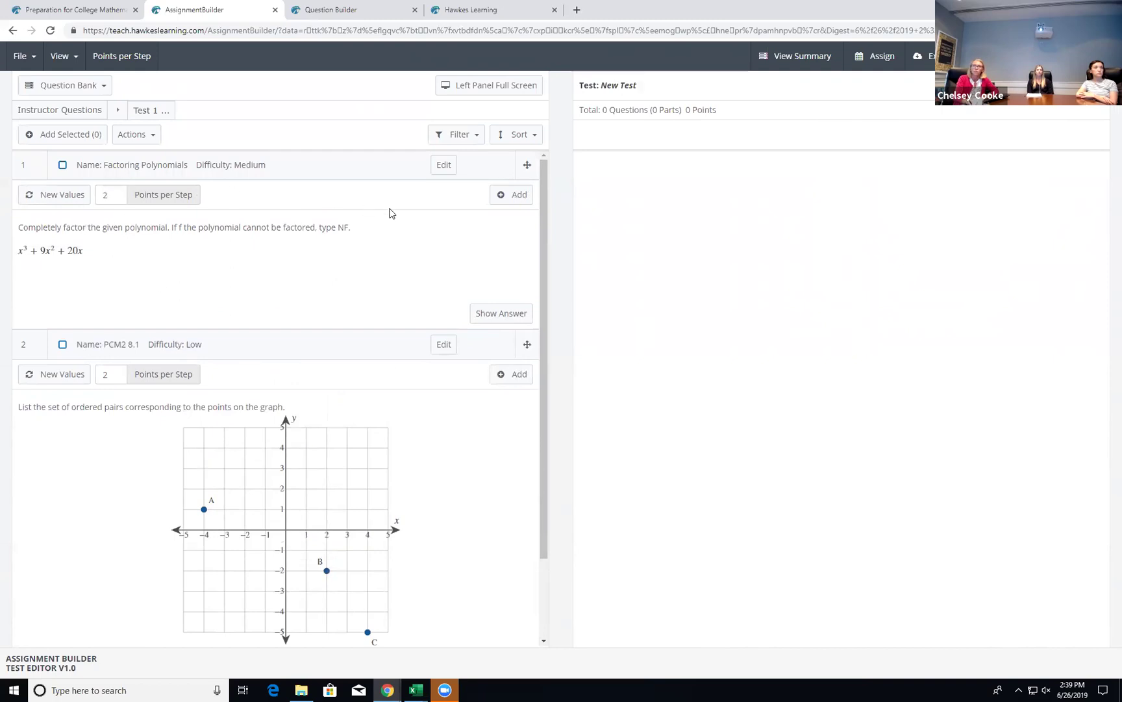
{"action": "left_click", "coordinate": [484, 313]}
{"action": "scroll", "coordinate": [458, 354], "scroll_direction": "down", "scroll_amount": 3}
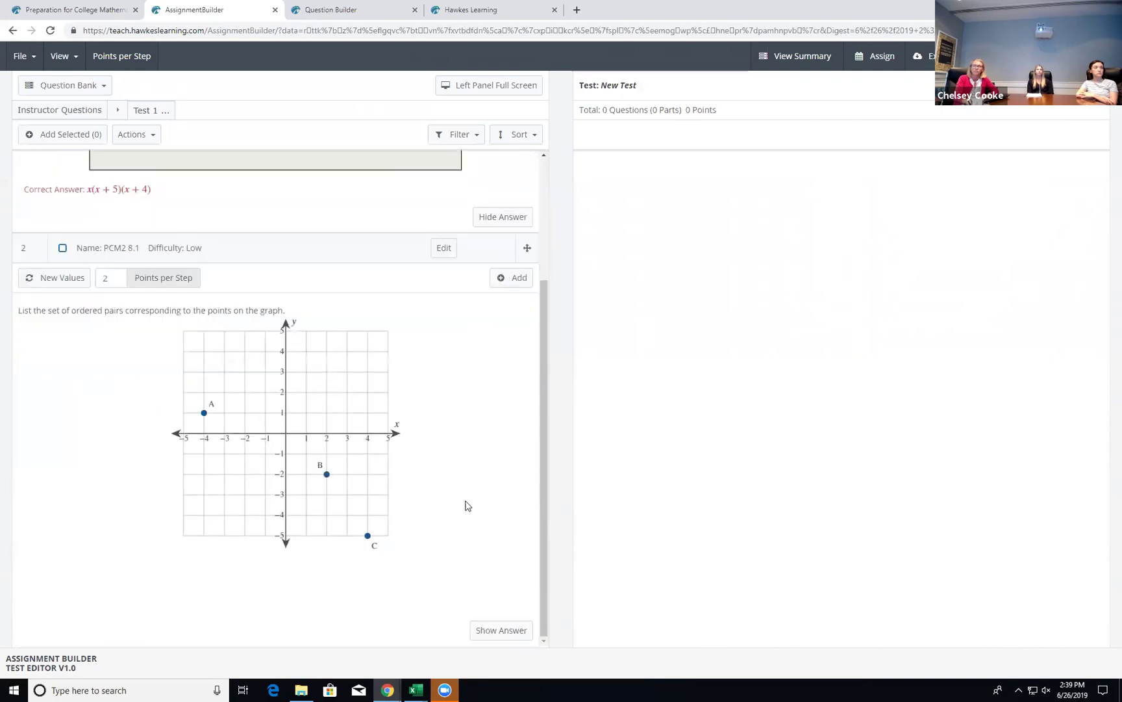
{"action": "left_click", "coordinate": [497, 632]}
{"action": "scroll", "coordinate": [328, 463], "scroll_direction": "down", "scroll_amount": 3}
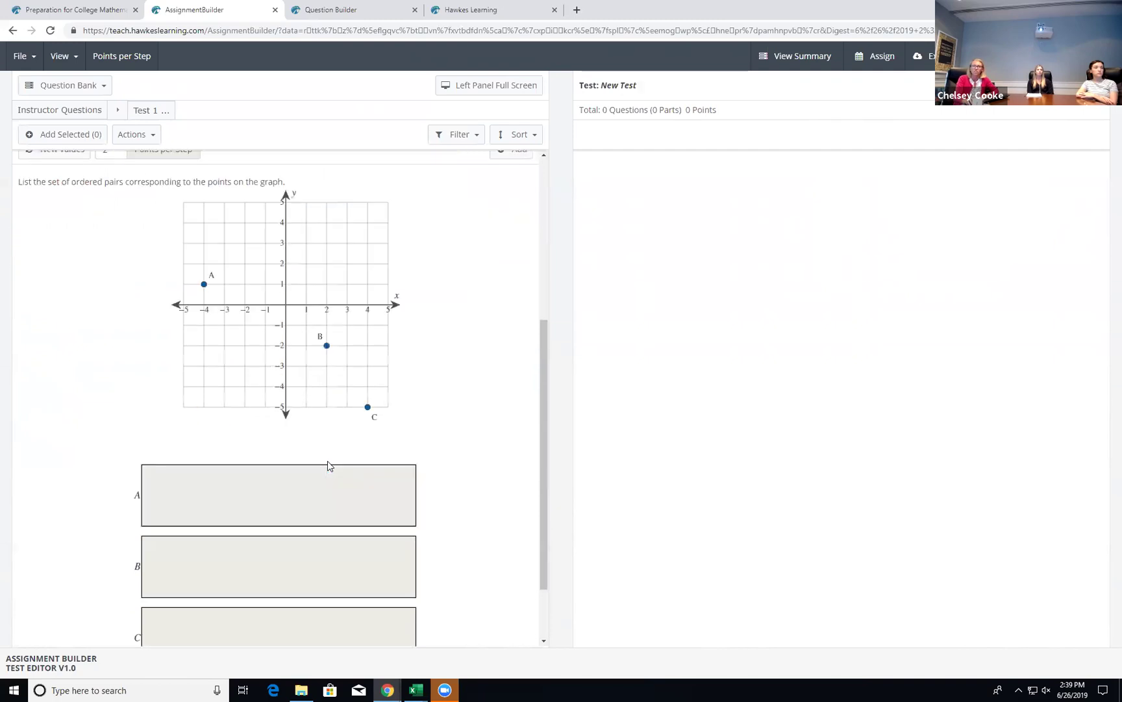
{"action": "scroll", "coordinate": [281, 458], "scroll_direction": "up", "scroll_amount": 4}
{"action": "scroll", "coordinate": [237, 438], "scroll_direction": "up", "scroll_amount": 1}
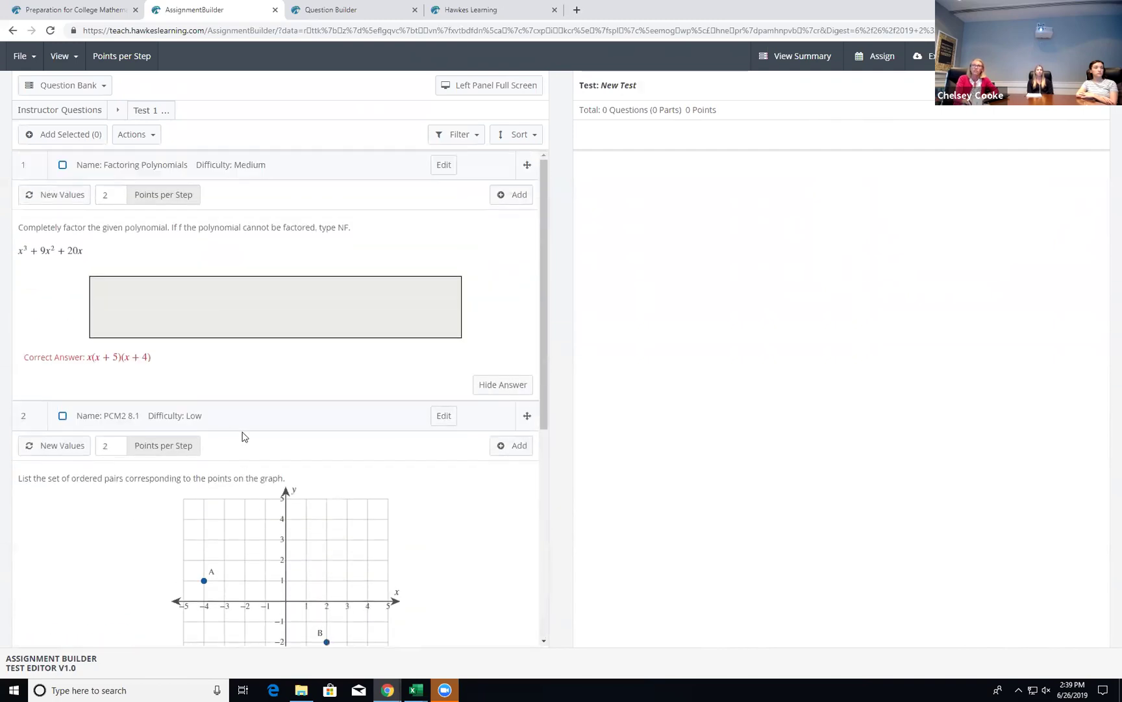
Select all questions in the Test 1 folder and add them to the new test.
{"action": "left_click", "coordinate": [133, 135]}
{"action": "left_click", "coordinate": [141, 156]}
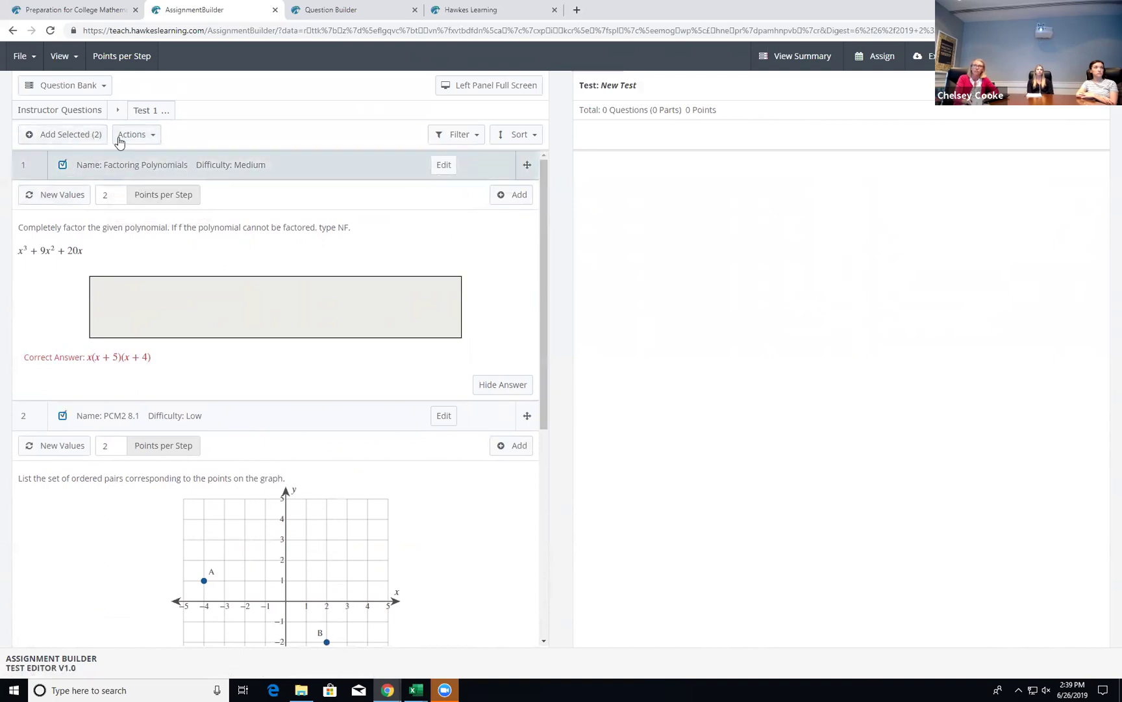
{"action": "left_click", "coordinate": [88, 139]}
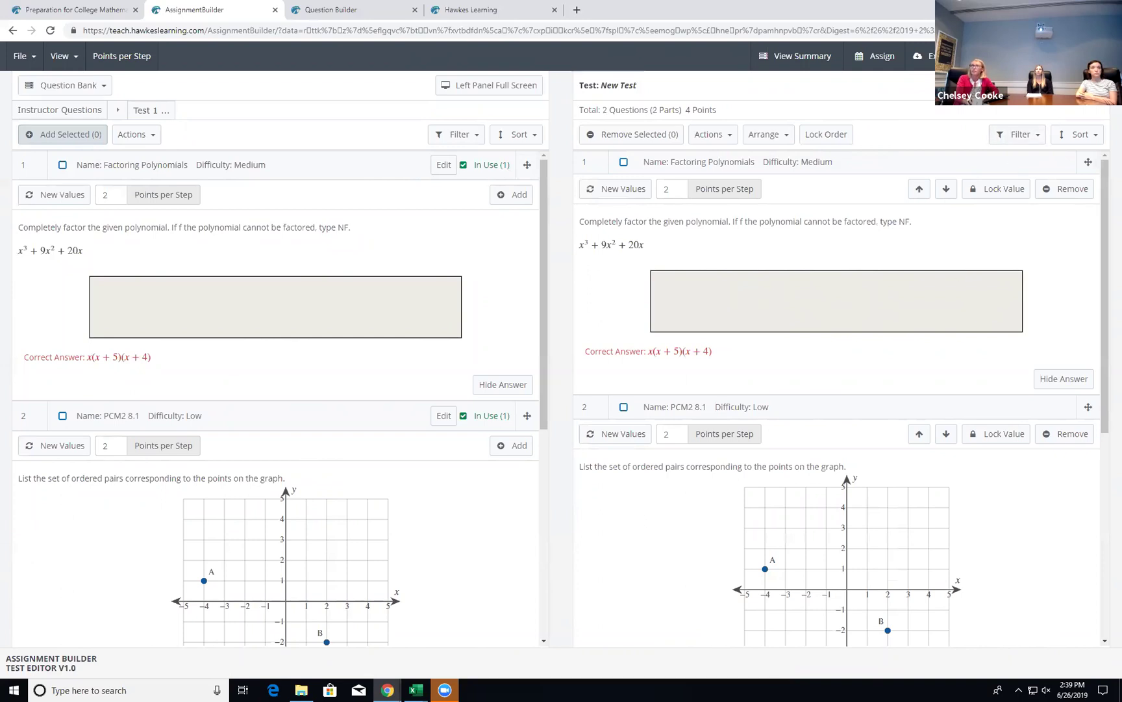
Save the new test under the name Test 1.
{"action": "key", "text": "ctrl+s"}
{"action": "left_click", "coordinate": [672, 106]}
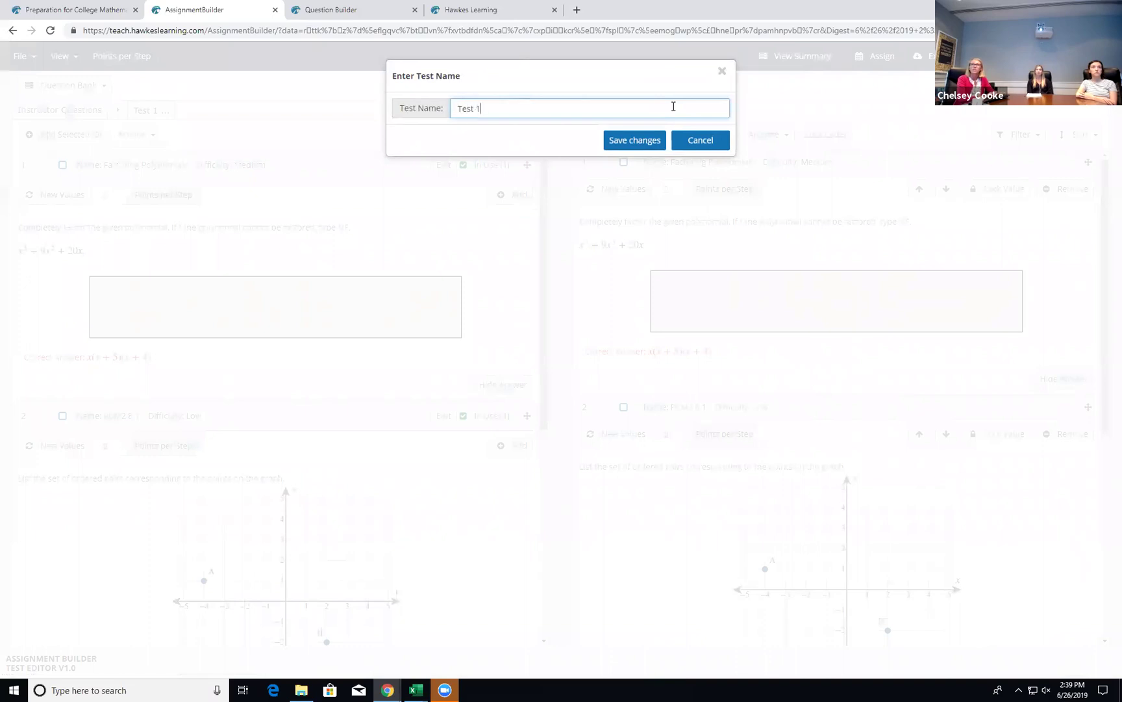
{"action": "left_click", "coordinate": [636, 141]}
{"action": "left_click", "coordinate": [701, 130]}
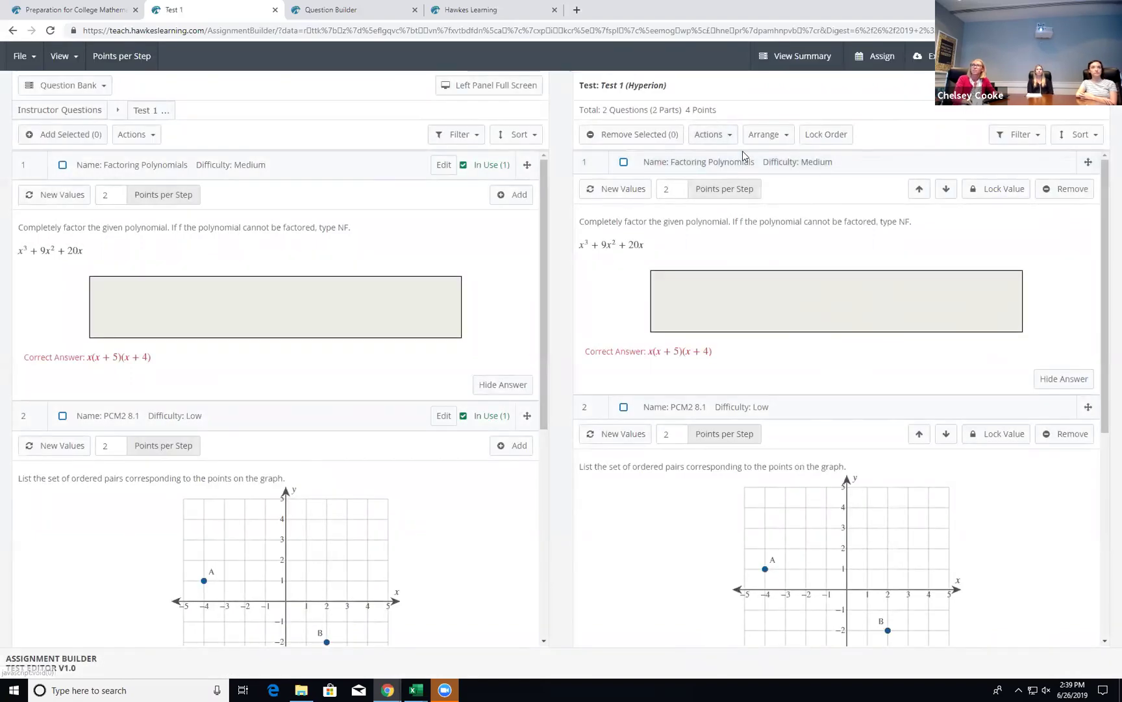
Define Test 1's initial settings with 2 attempts allowed, save the changes and close the settings dialog.
{"action": "left_click", "coordinate": [254, 215]}
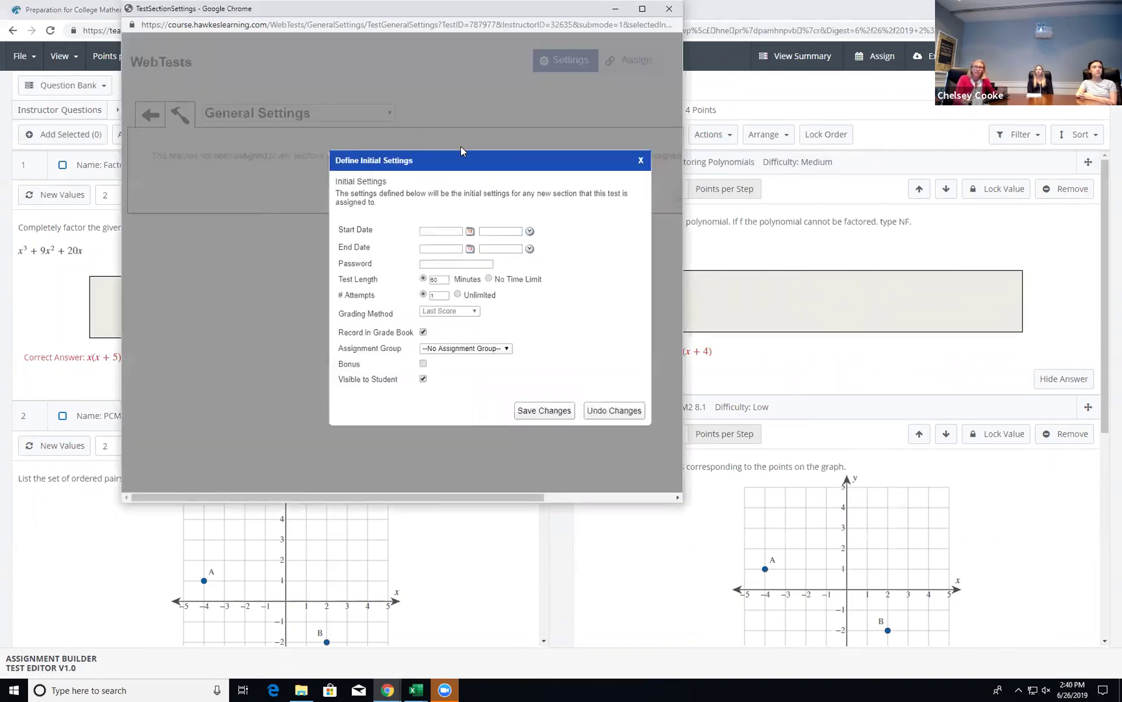
{"action": "left_click", "coordinate": [442, 295]}
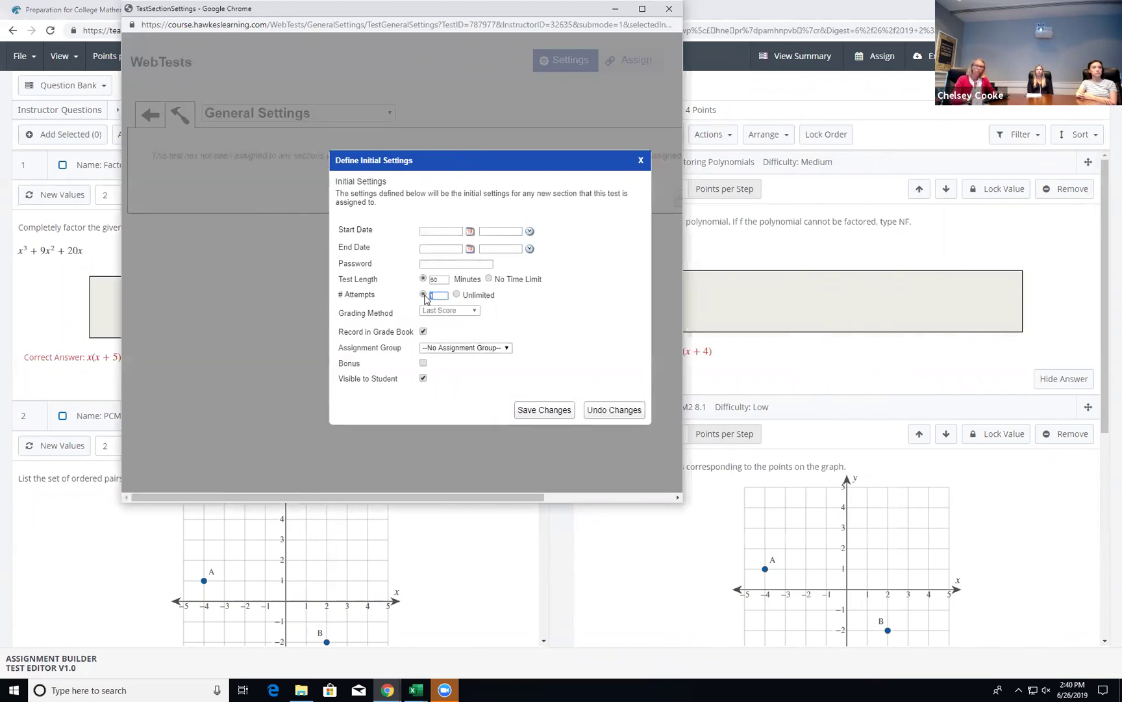
{"action": "key", "text": "Tab"}
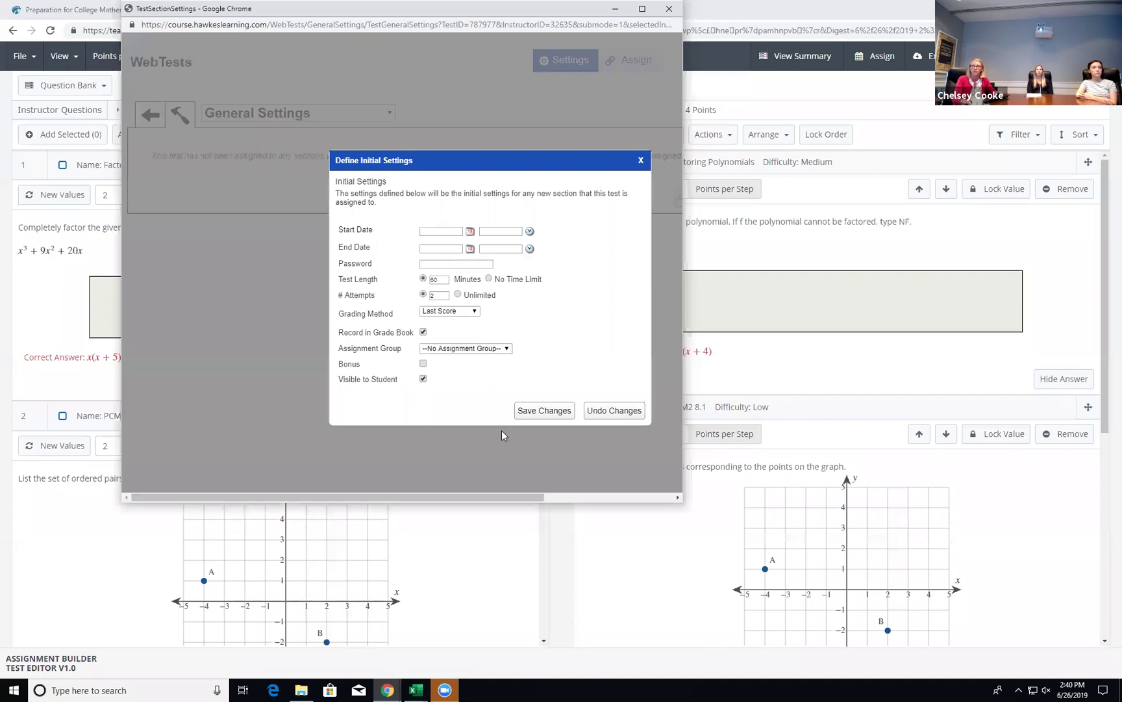
{"action": "left_click", "coordinate": [542, 414]}
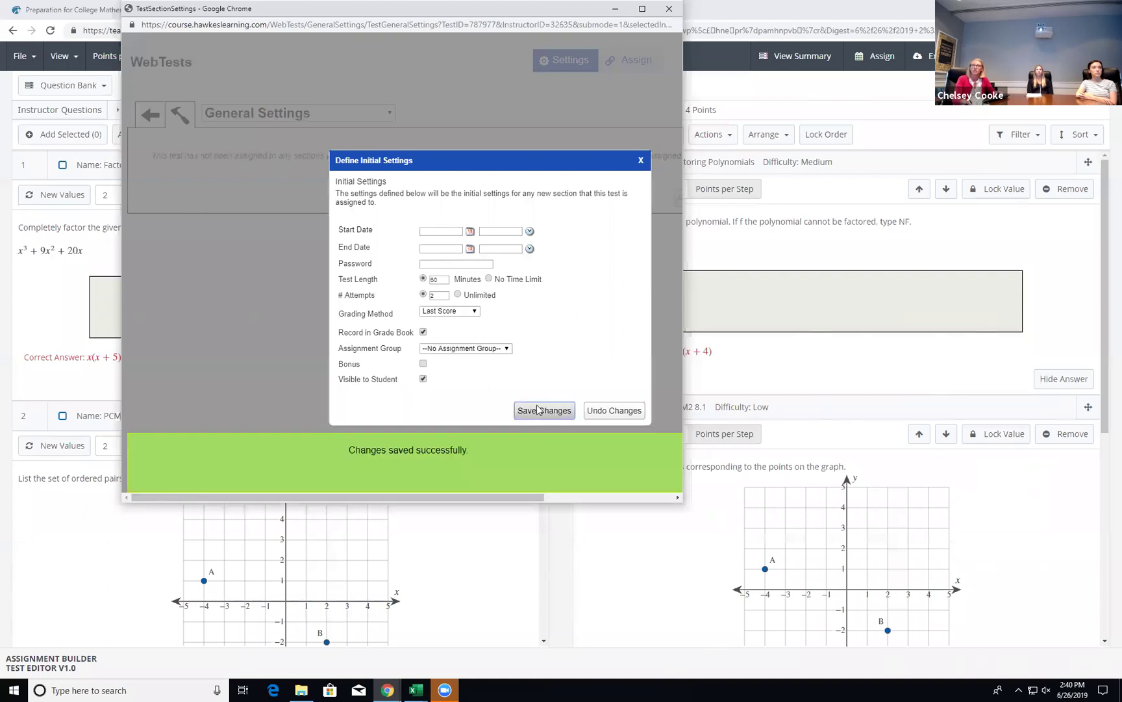
{"action": "left_click", "coordinate": [641, 160]}
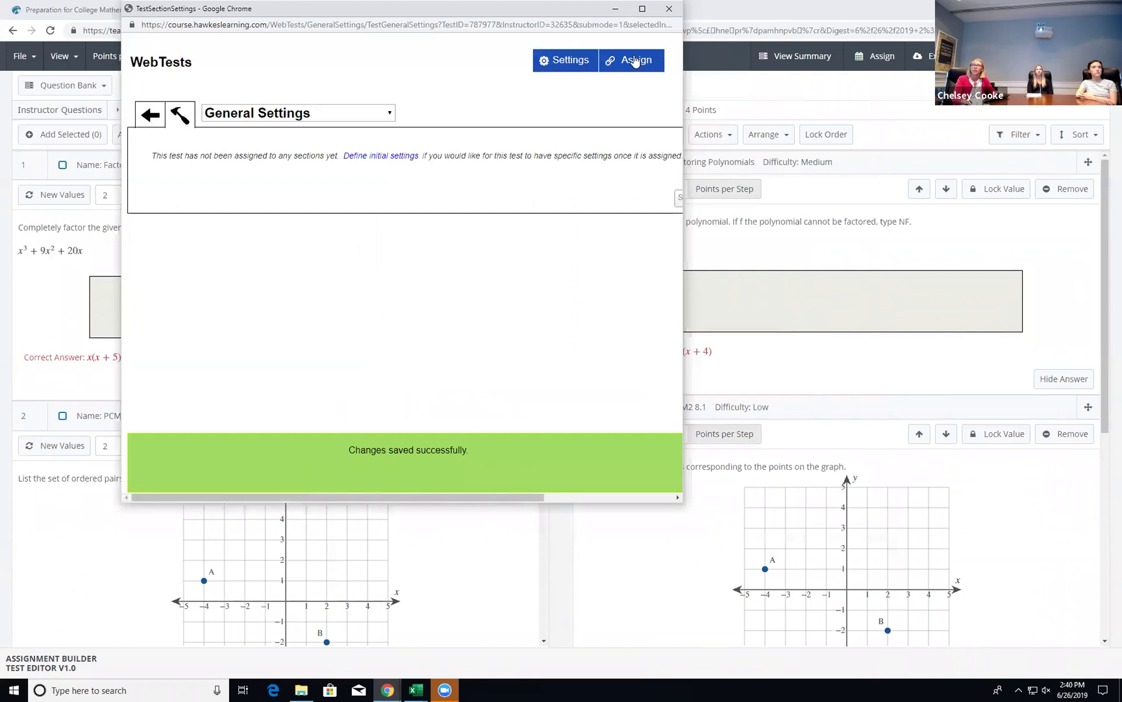
Assign Test 1 to section MATH-100-01 (Hyperion) and minimize the WebTests window.
{"action": "left_click", "coordinate": [636, 60]}
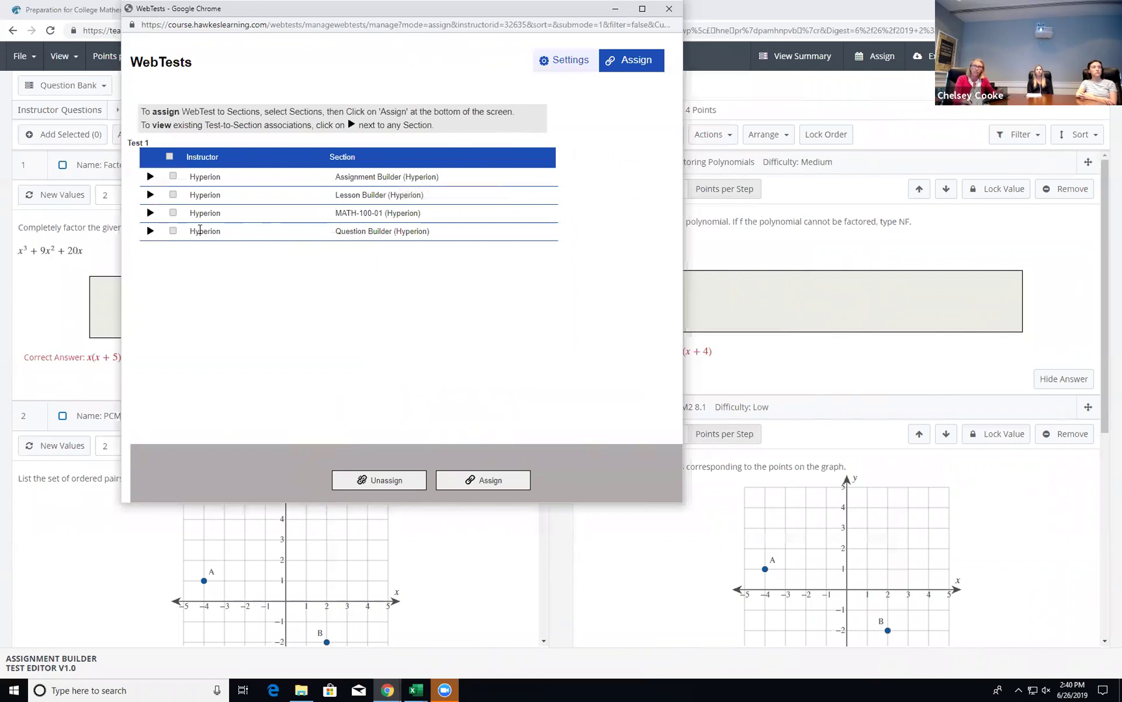
{"action": "left_click", "coordinate": [173, 214]}
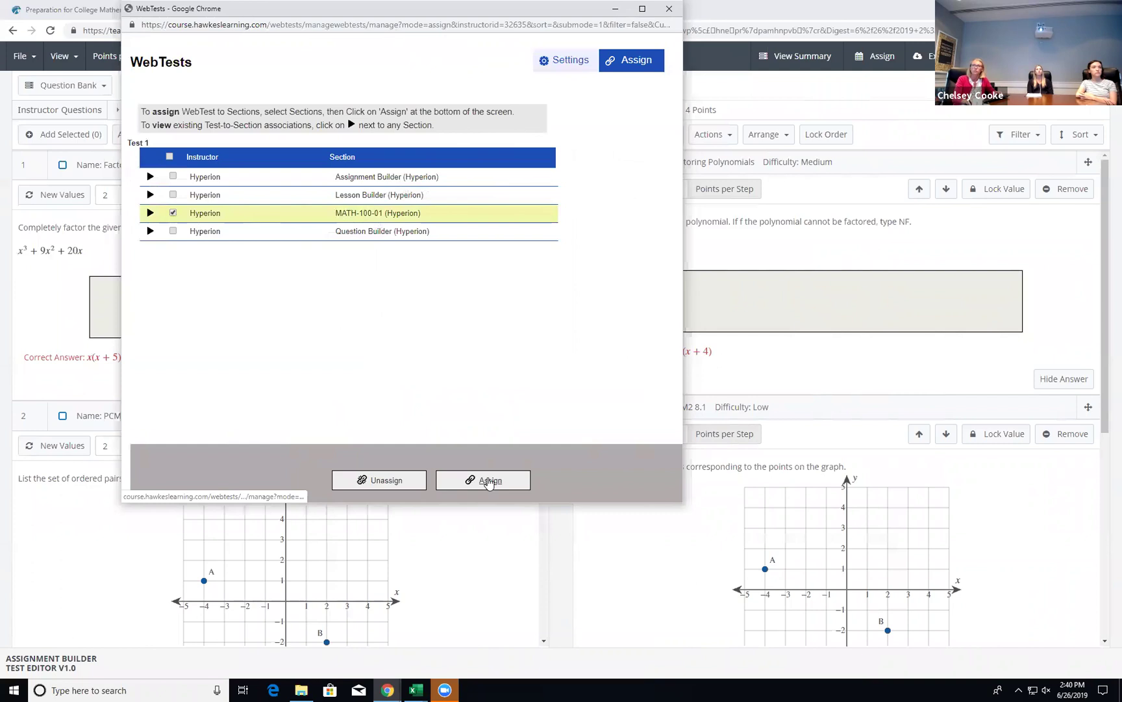
{"action": "left_click", "coordinate": [489, 481]}
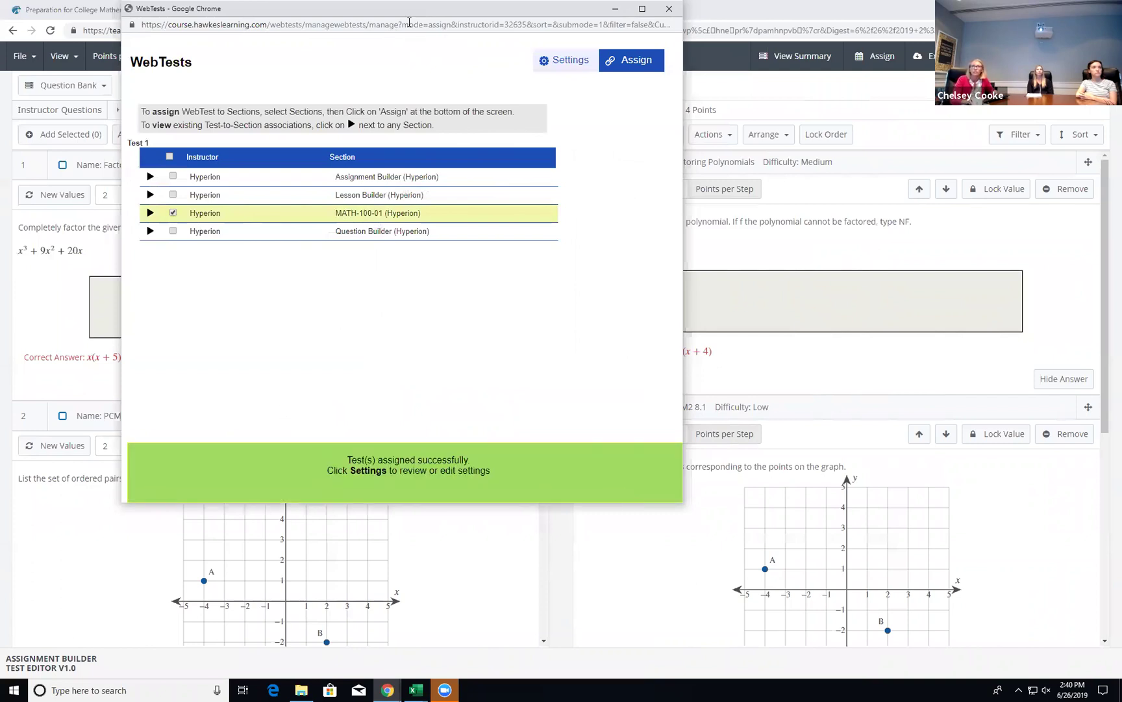
{"action": "left_click_drag", "start_coordinate": [621, 10], "coordinate": [591, 60]}
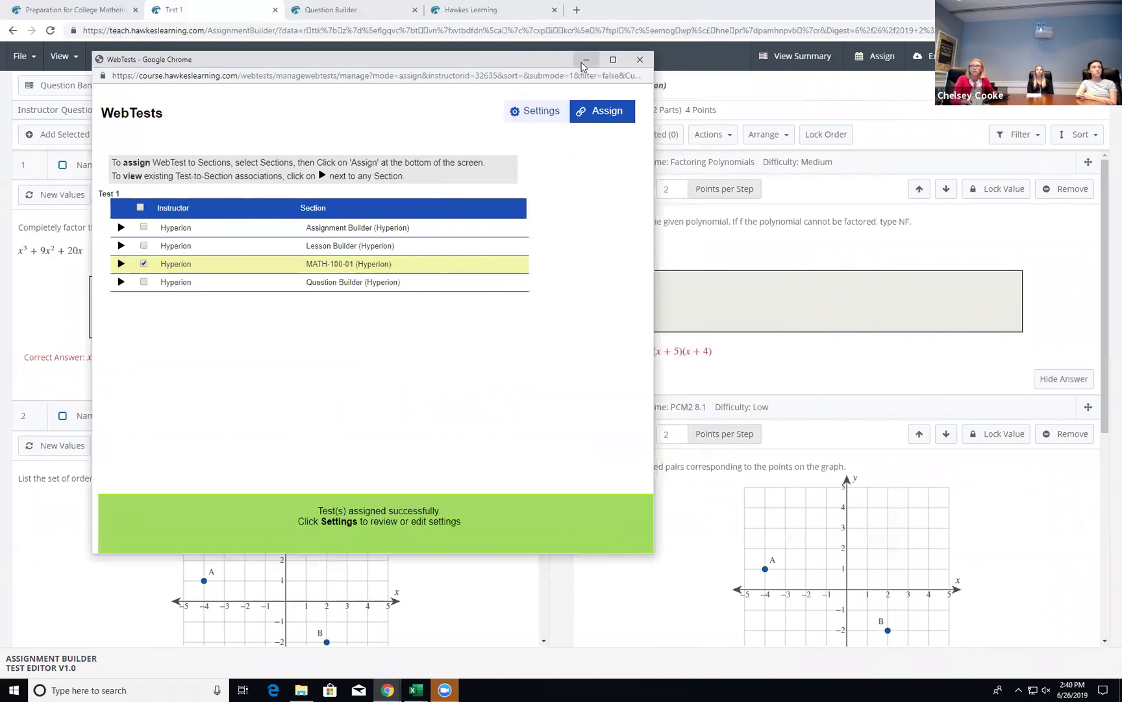
{"action": "left_click", "coordinate": [585, 61]}
Switch to the student site and exit the Introduction to Whole Numbers practice session without saving.
{"action": "left_click", "coordinate": [471, 10]}
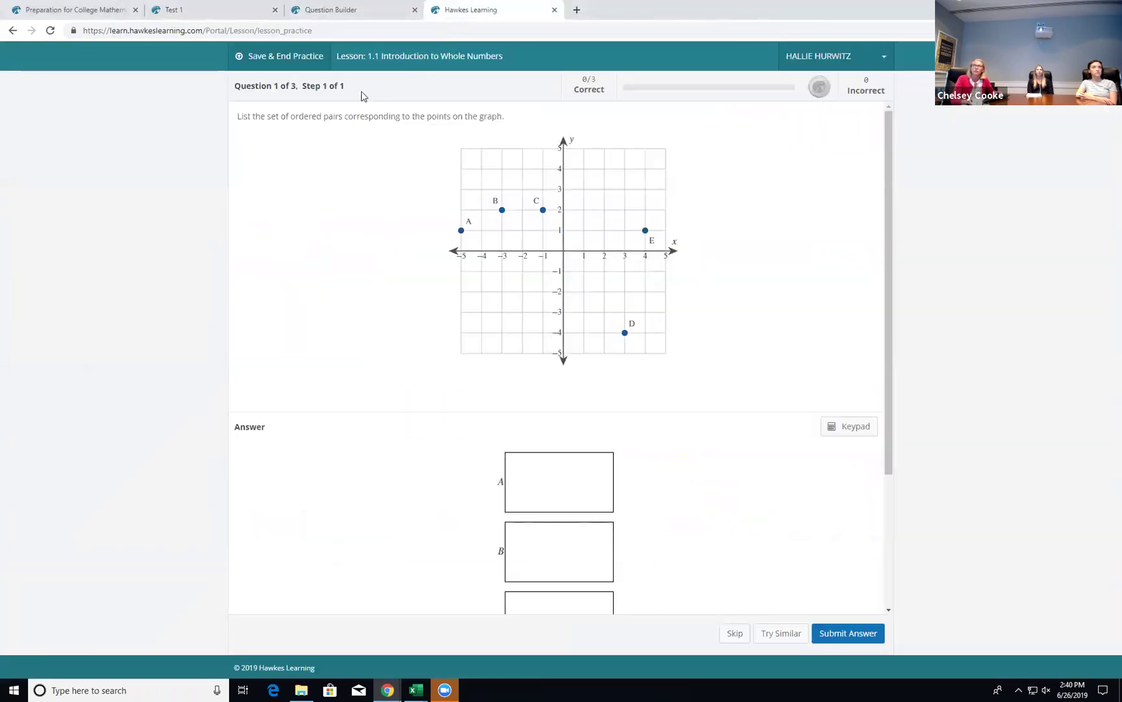
{"action": "left_click", "coordinate": [294, 62]}
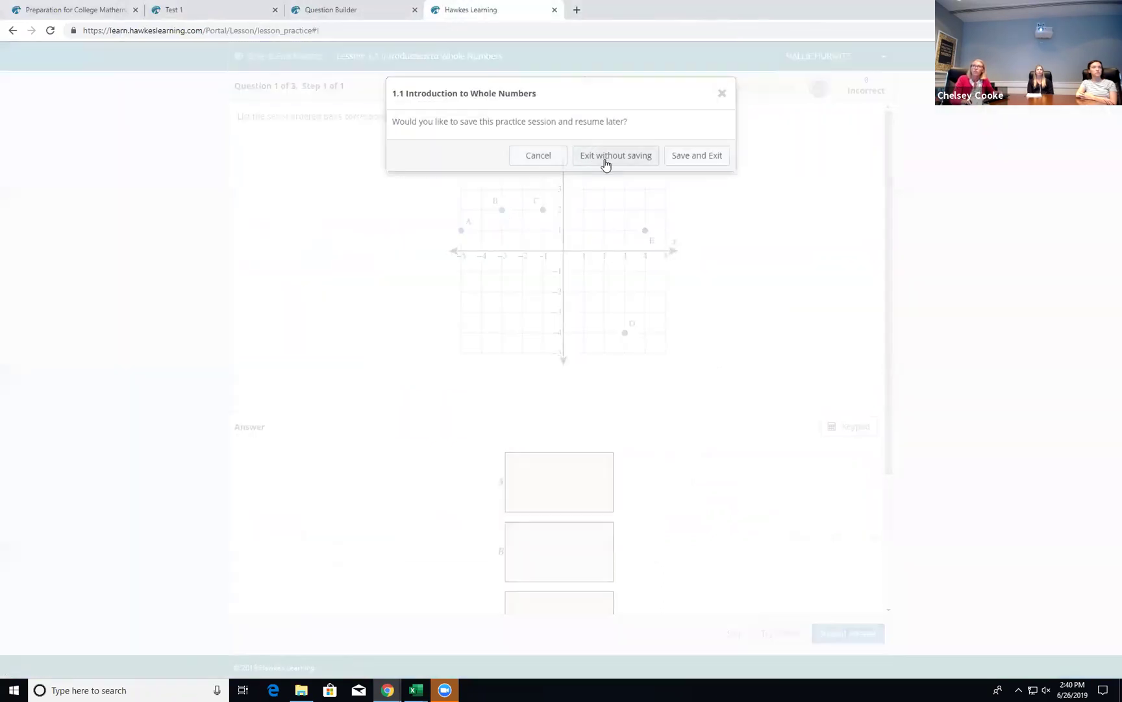
{"action": "left_click", "coordinate": [616, 154]}
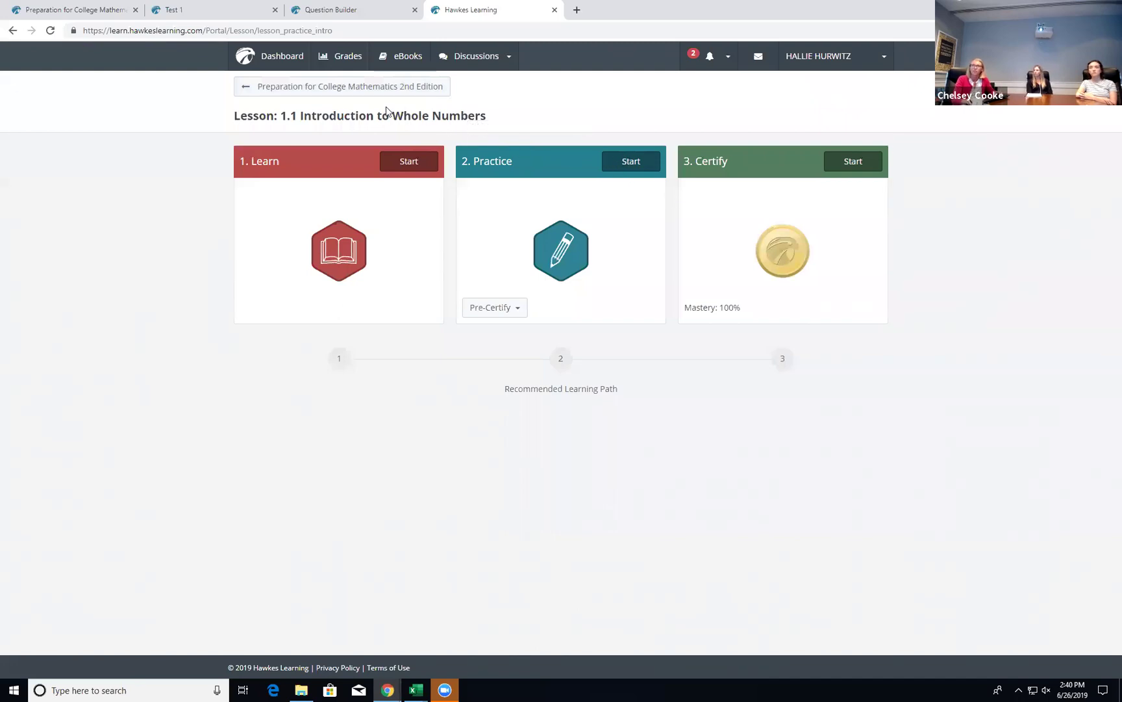
Search the student dashboard for "prep" and open Test 1 under Preparation for College Mathematics 2nd Edition.
{"action": "left_click", "coordinate": [272, 59]}
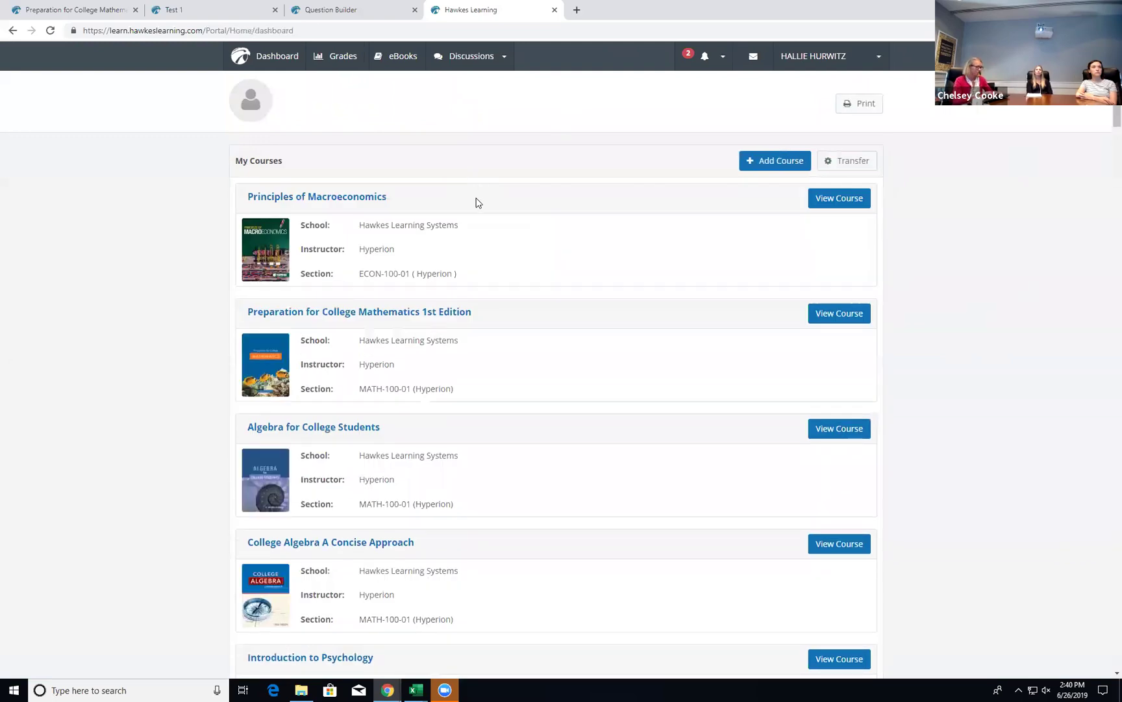
{"action": "key", "text": "ctrl+f"}
{"action": "type", "text": "prep"}
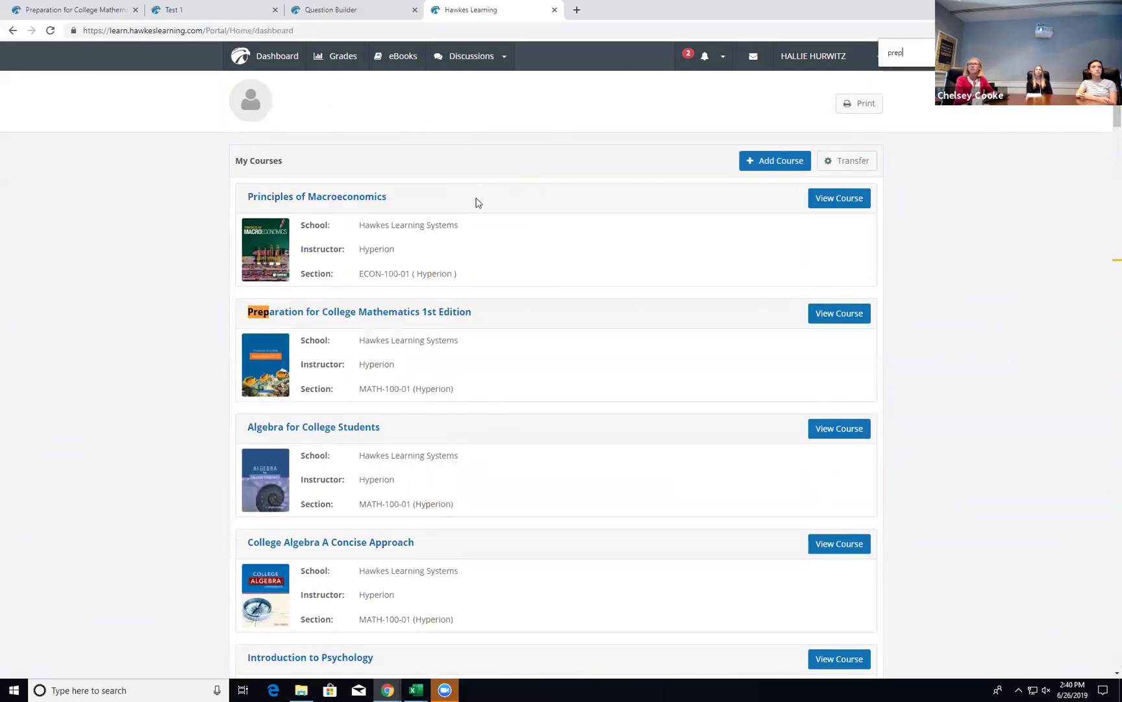
{"action": "key", "text": "Return"}
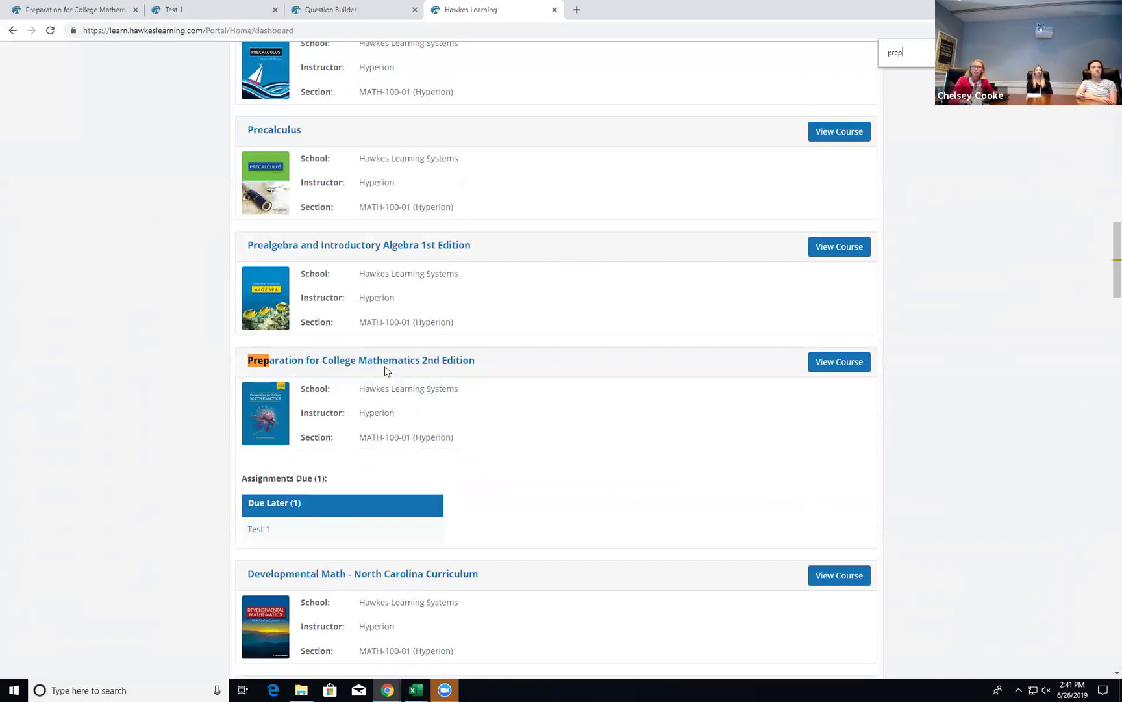
{"action": "left_click", "coordinate": [257, 532]}
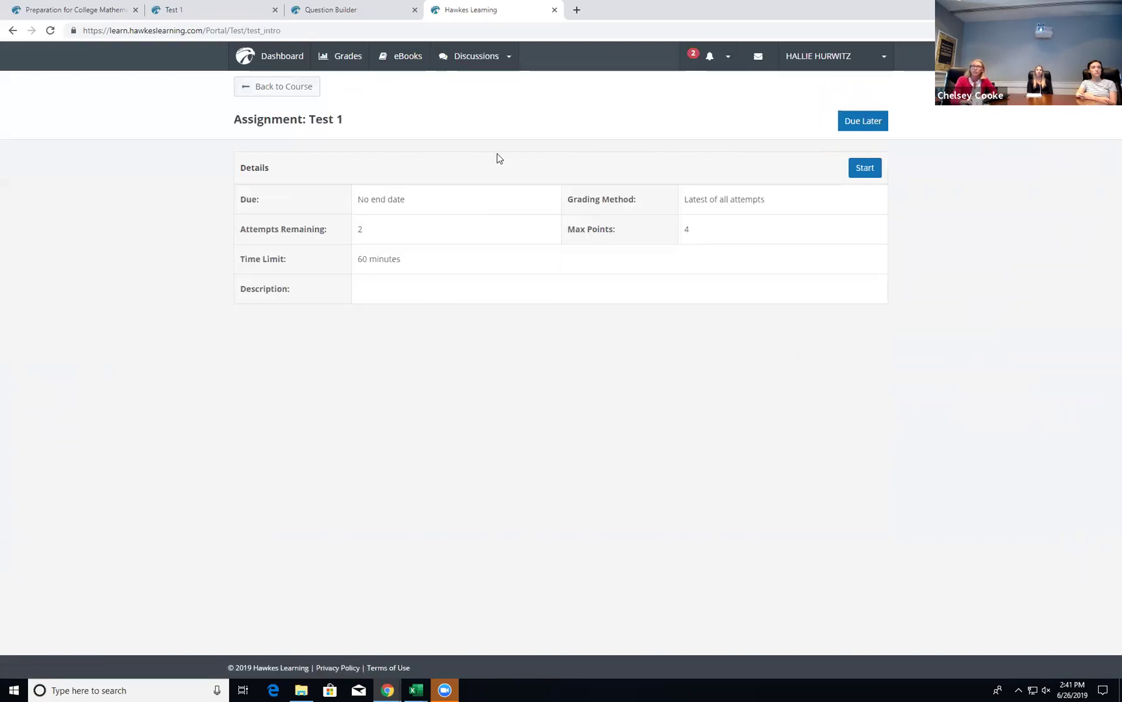
Start Test 1 as the student and go back and forth between its two questions.
{"action": "left_click", "coordinate": [862, 176]}
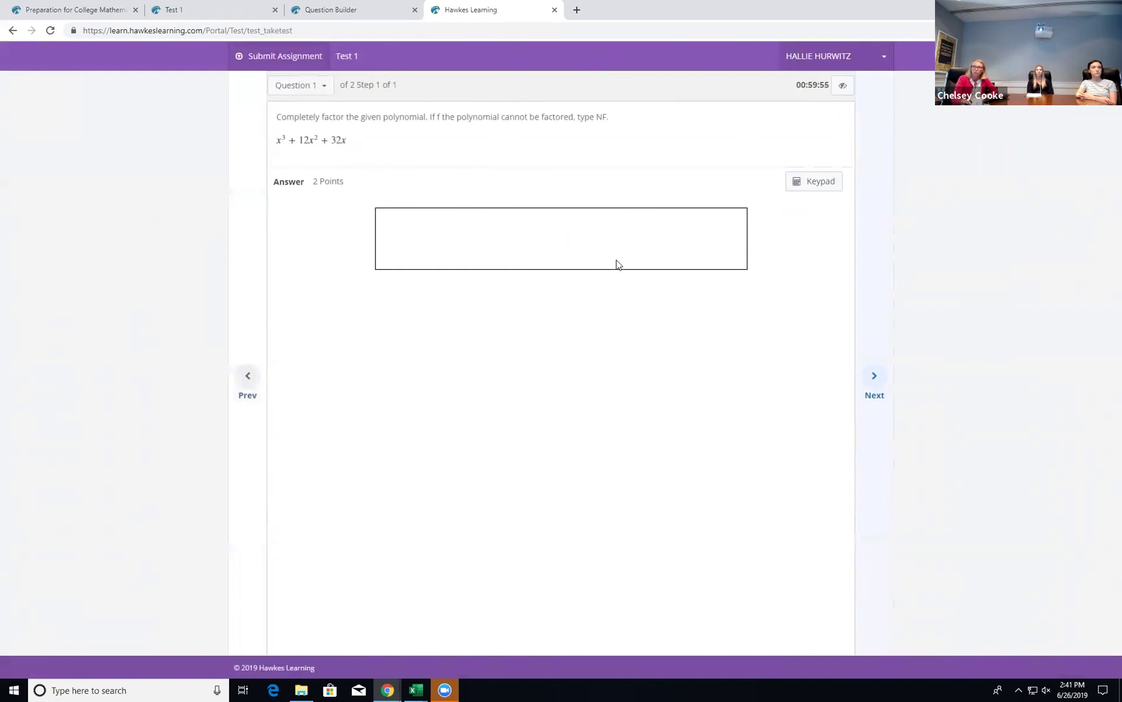
{"action": "left_click", "coordinate": [873, 380]}
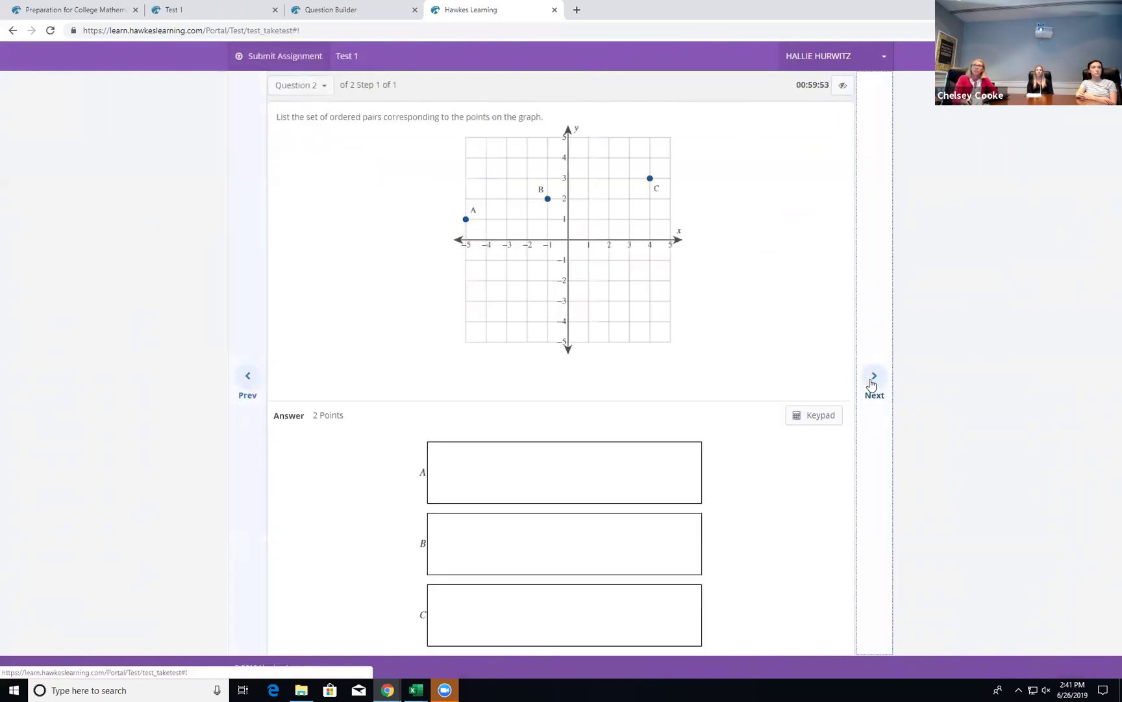
{"action": "left_click", "coordinate": [246, 379]}
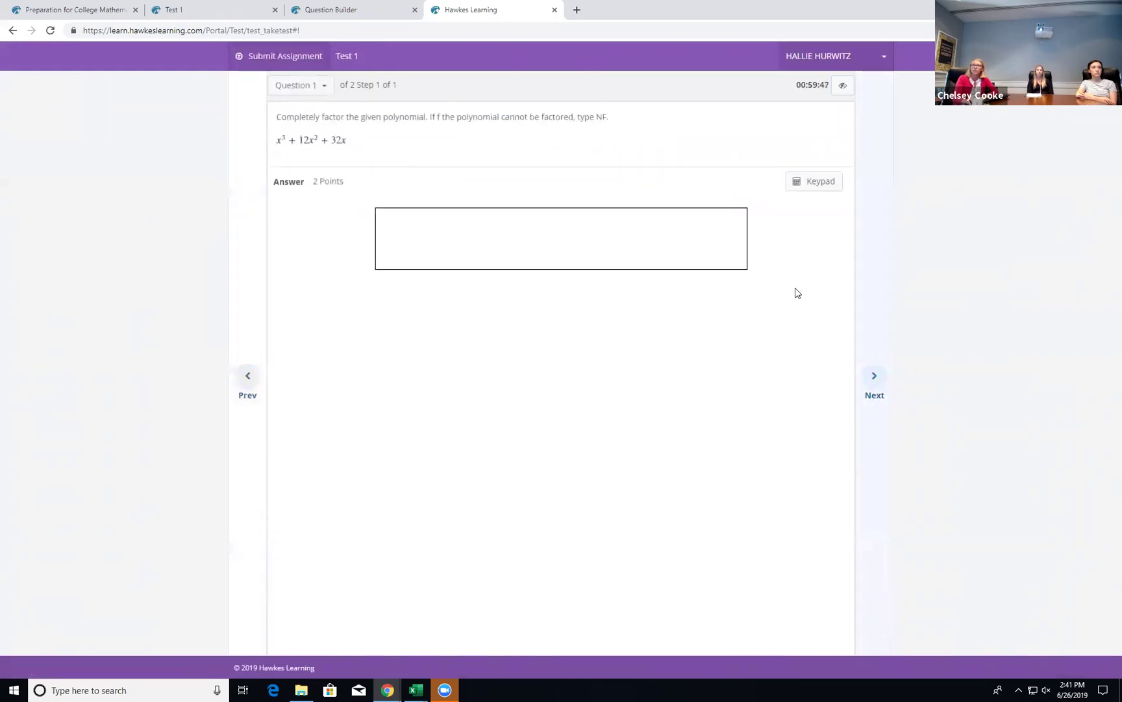
{"action": "left_click", "coordinate": [881, 391]}
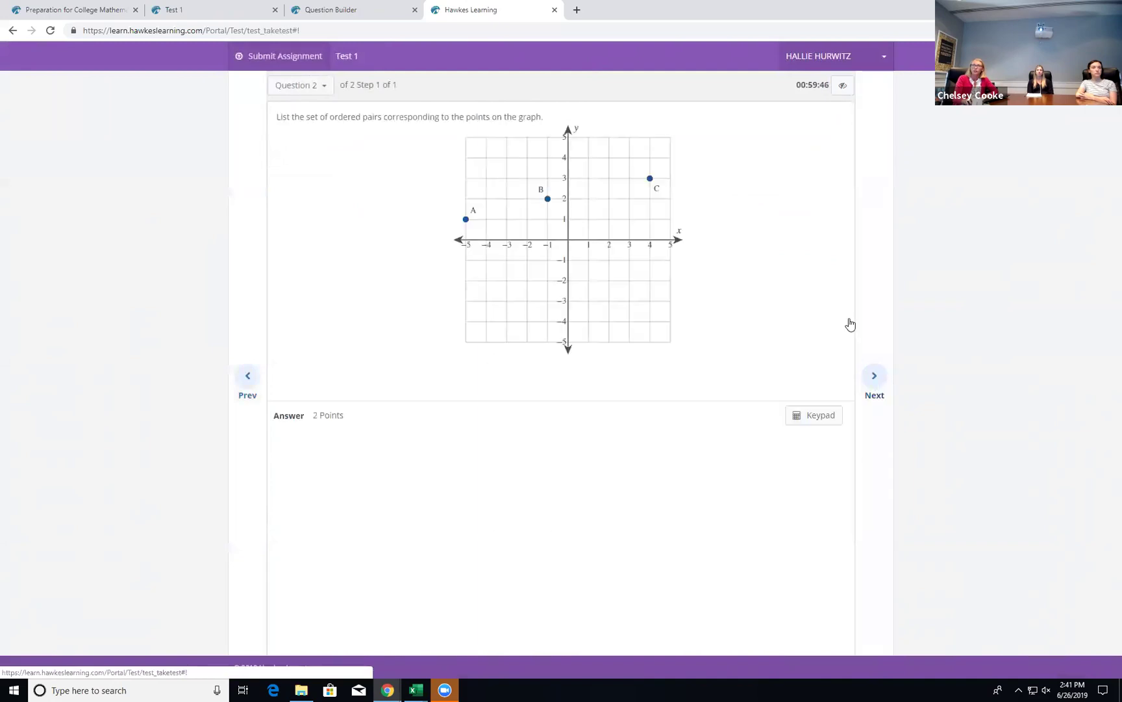